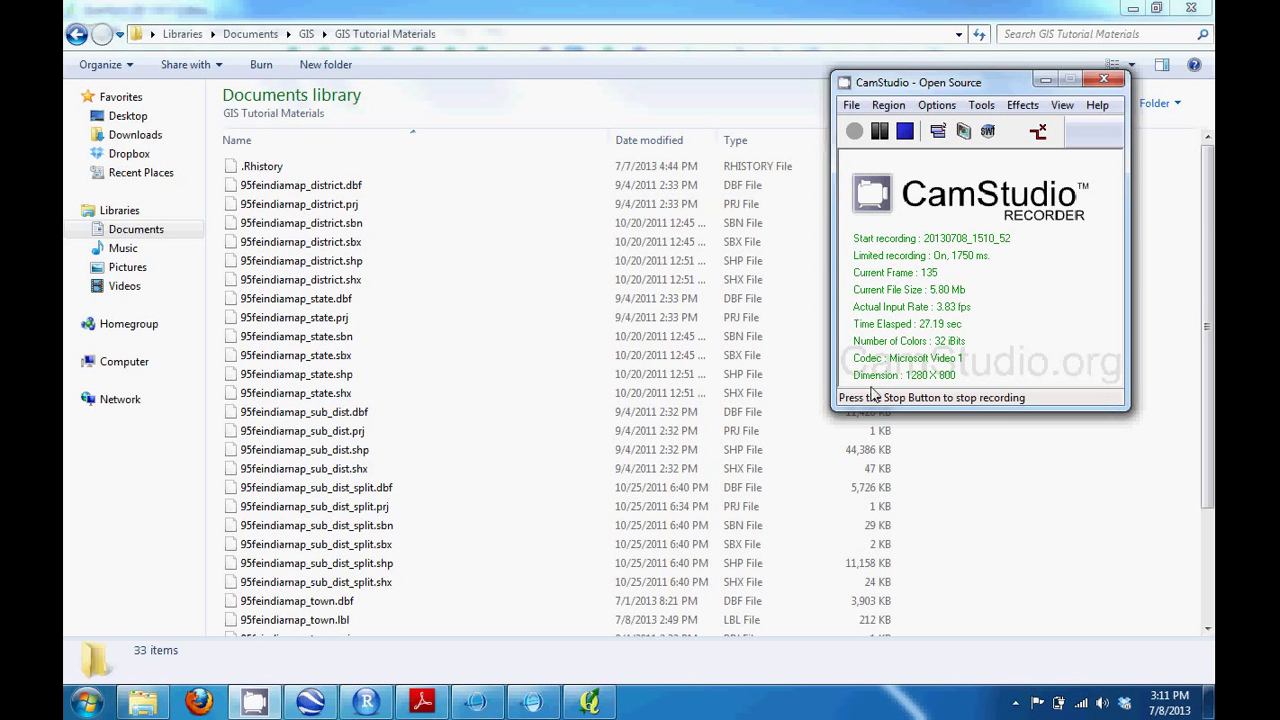
Open GIS Tutorial.pdf in Adobe Reader and go to the map examples on page 10
{"action": "left_click", "coordinate": [421, 704]}
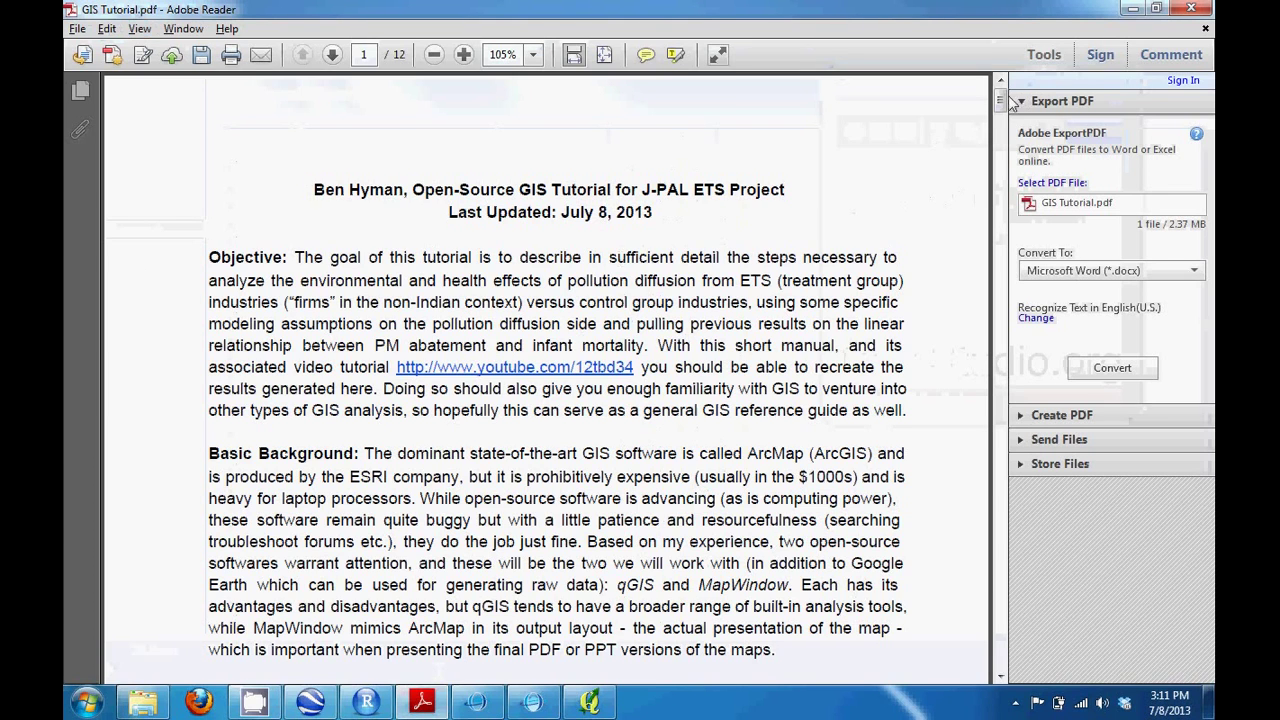
{"action": "left_click_drag", "start_coordinate": [1000, 100], "coordinate": [999, 545]}
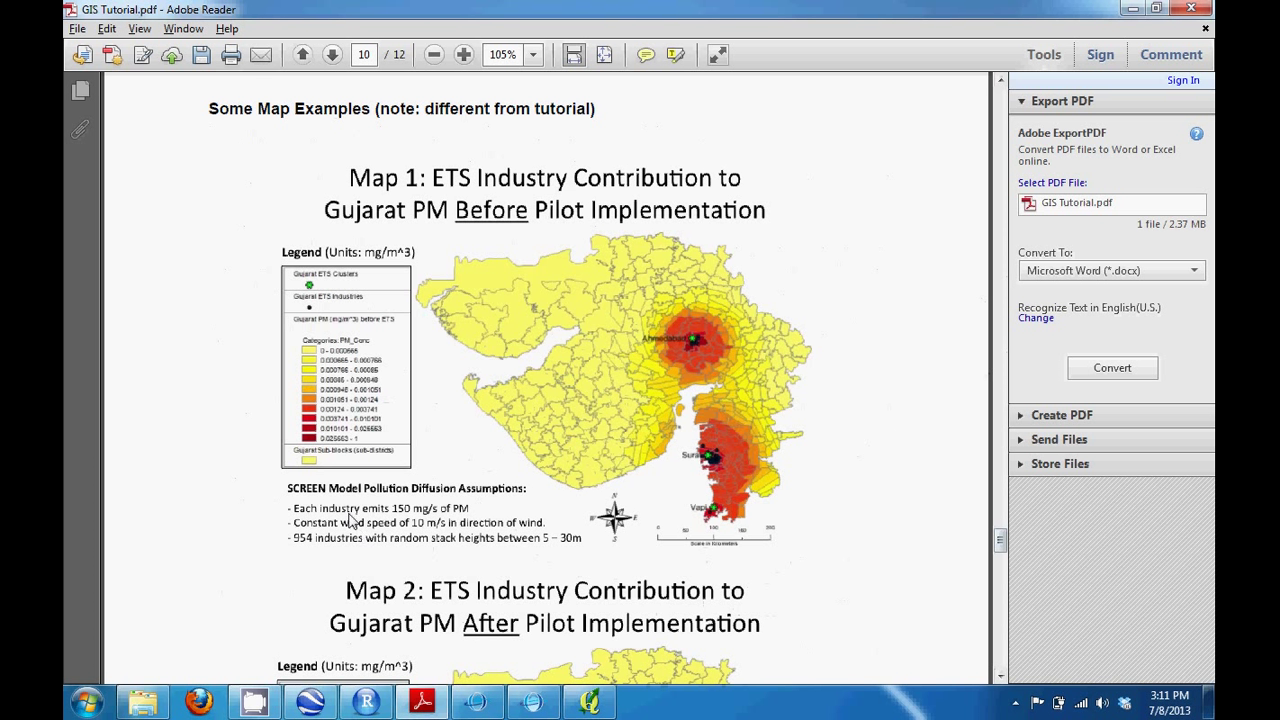
Switch to the GIS Tutorial Materials folder and look over its files, including DiffusionFramework, GIS Tutorial, map and the town shapefile components
{"action": "left_click", "coordinate": [124, 696]}
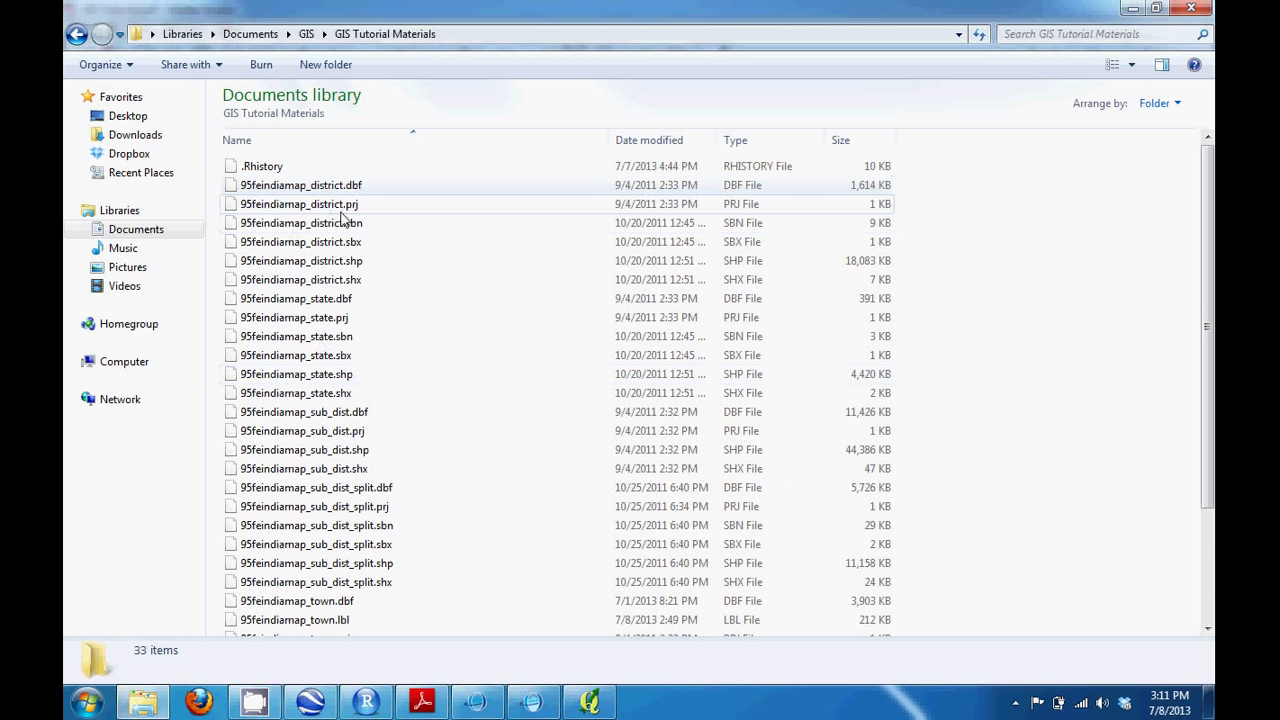
{"action": "scroll", "coordinate": [349, 218], "scroll_direction": "down", "scroll_amount": 2}
{"action": "scroll", "coordinate": [349, 218], "scroll_direction": "down", "scroll_amount": 1}
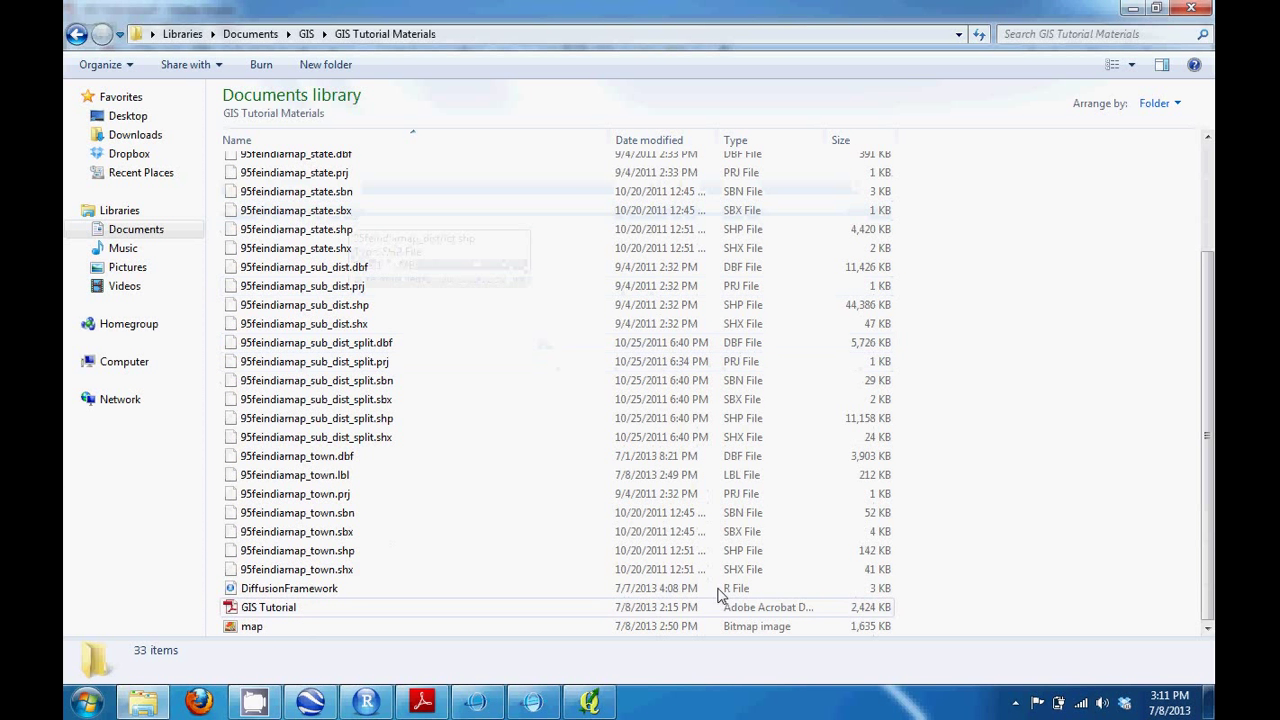
{"action": "left_click", "coordinate": [677, 593]}
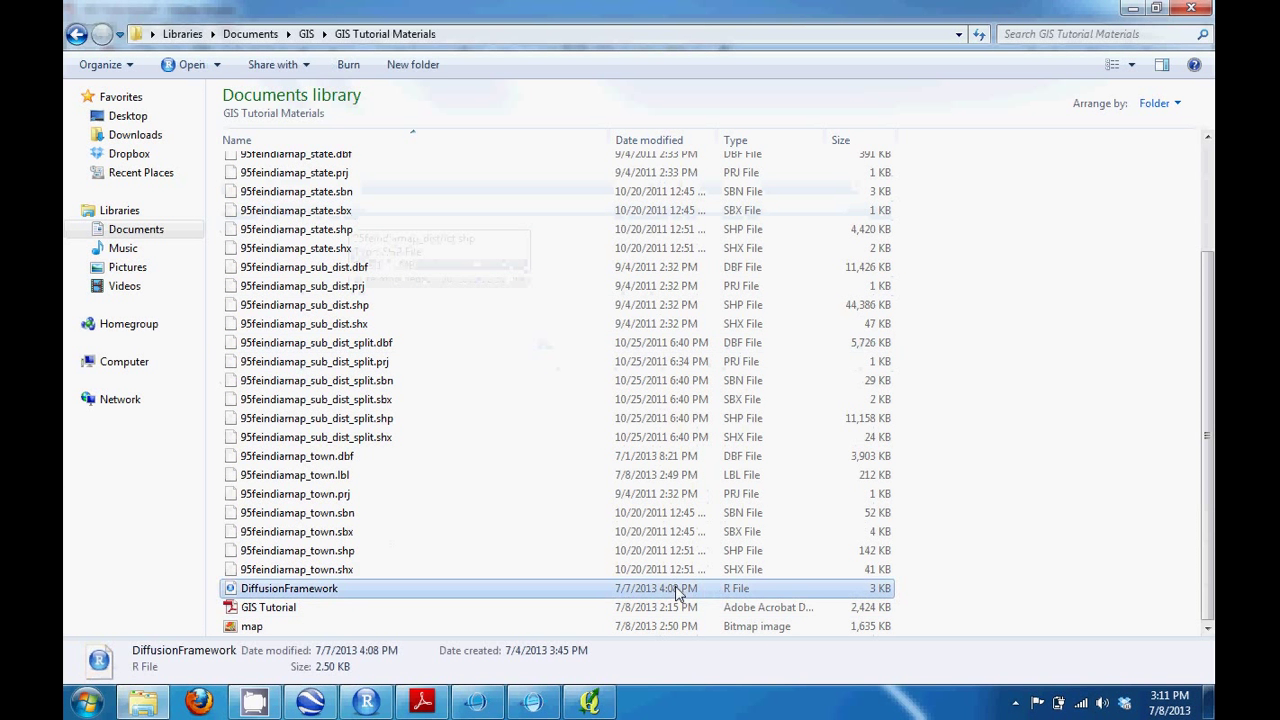
{"action": "left_click", "coordinate": [668, 612]}
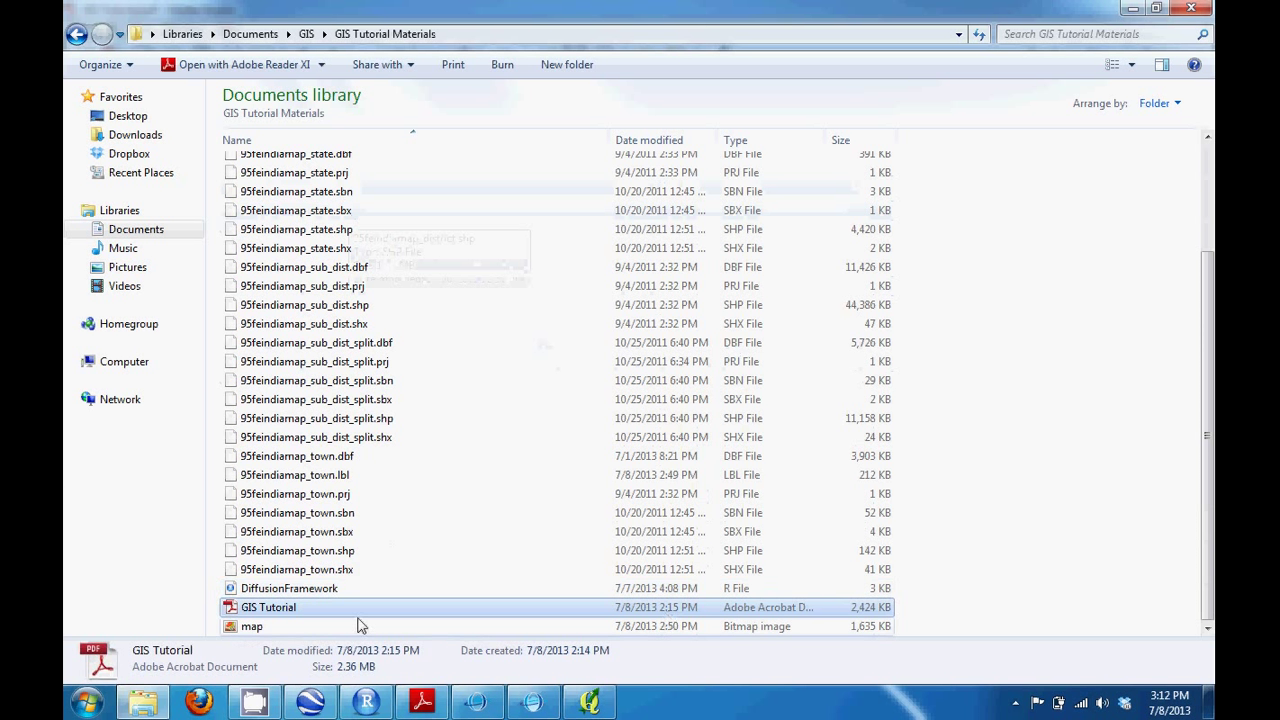
{"action": "left_click", "coordinate": [256, 630]}
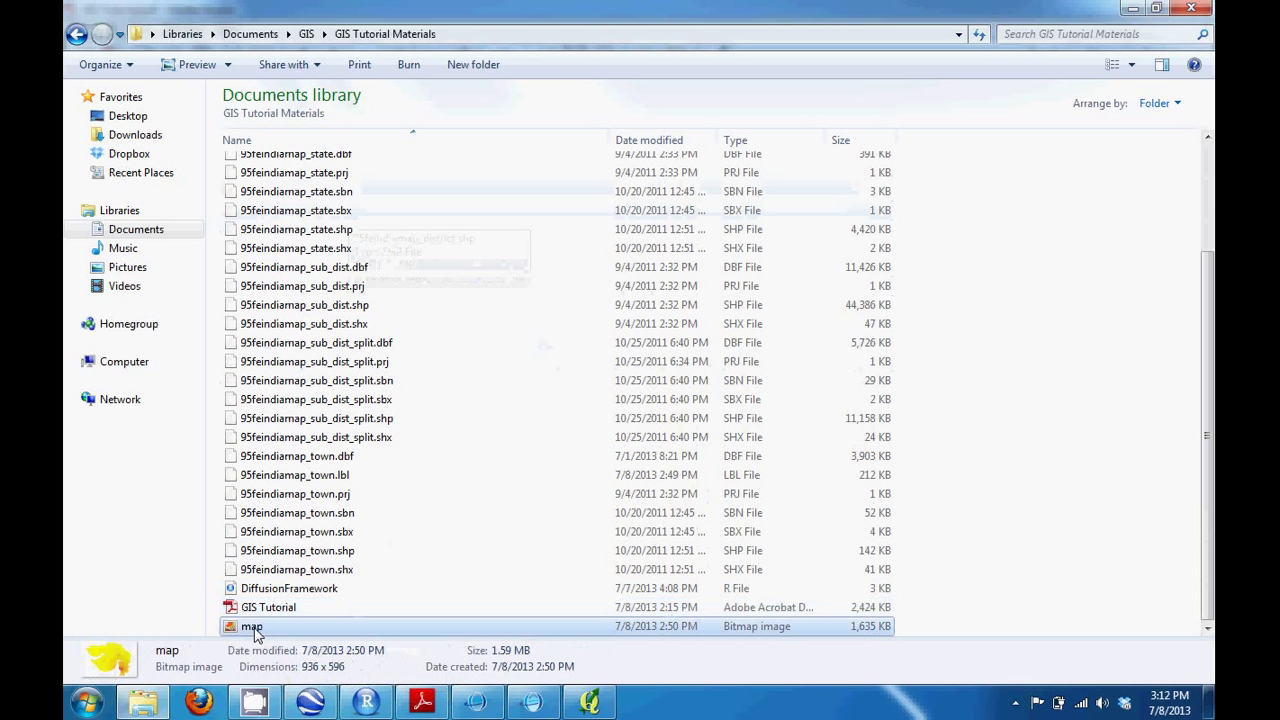
{"action": "left_click", "coordinate": [312, 572]}
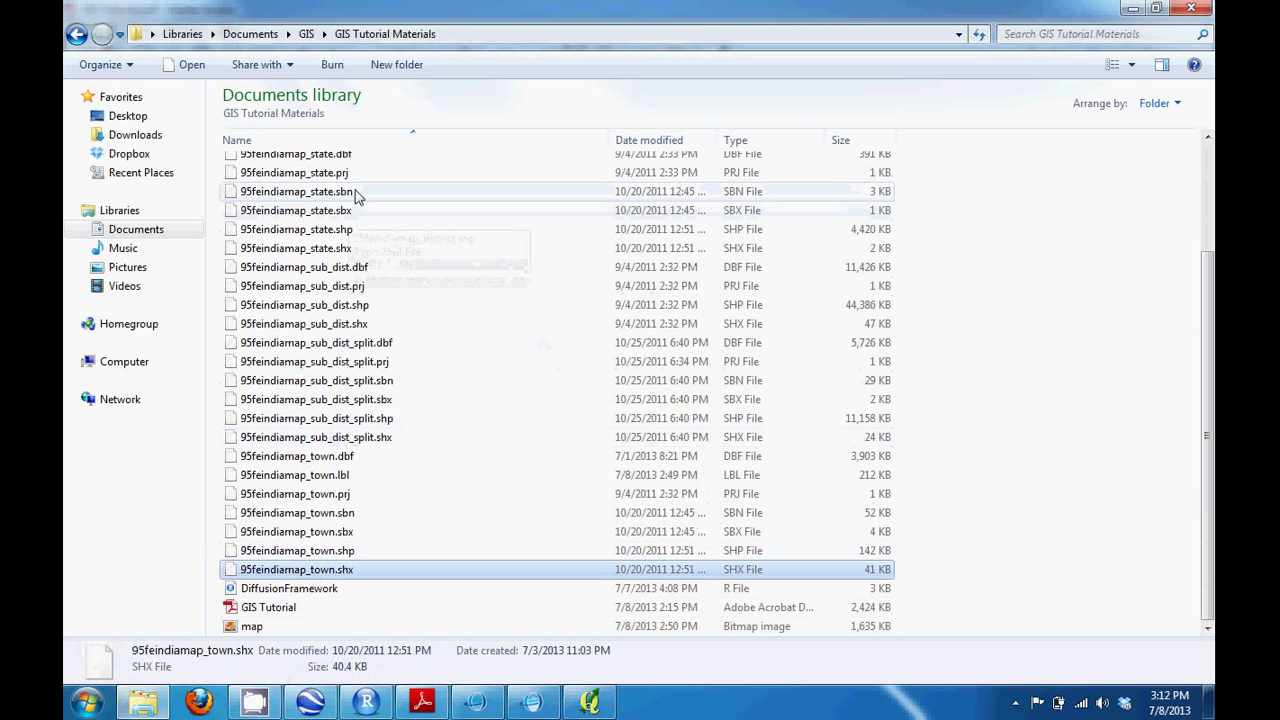
{"action": "scroll", "coordinate": [350, 190], "scroll_direction": "up", "scroll_amount": 3}
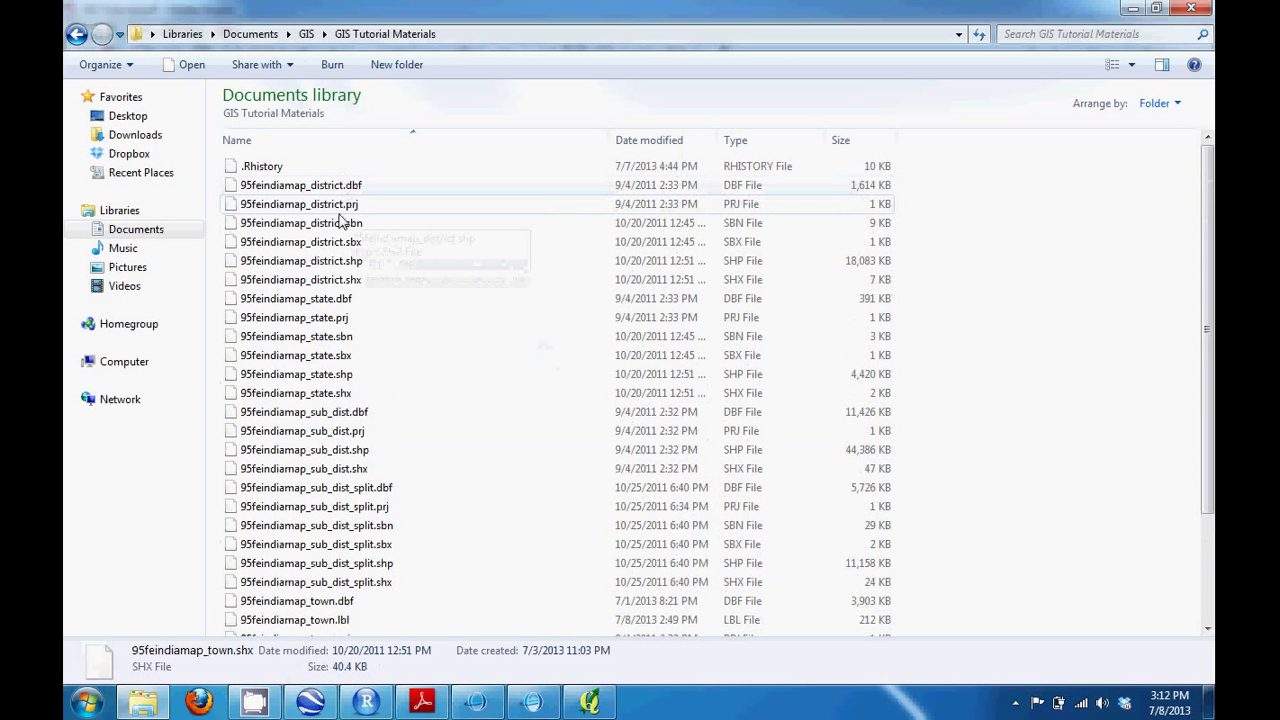
Highlight the group of 95feindiamap_sub_dist_split files from .dbf to .shx, and clear the selection
{"action": "left_click", "coordinate": [360, 488]}
{"action": "left_click", "coordinate": [420, 582], "text": "shift"}
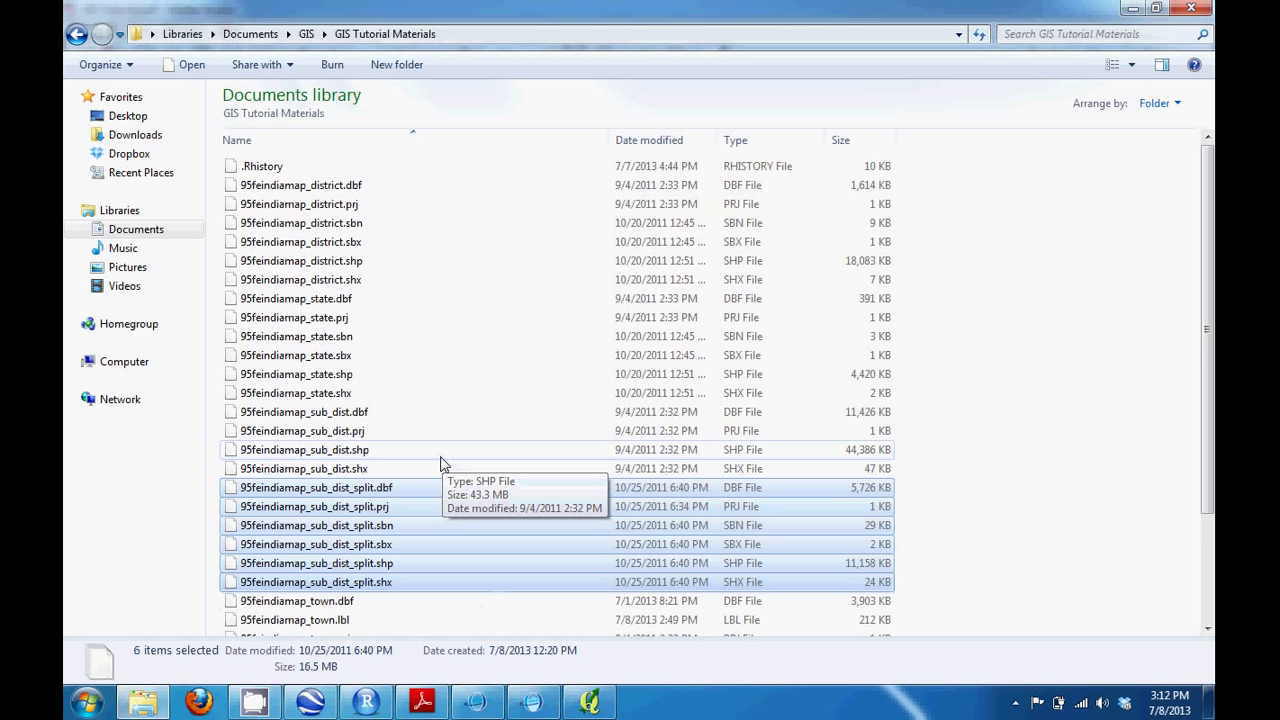
{"action": "left_click", "coordinate": [1115, 445]}
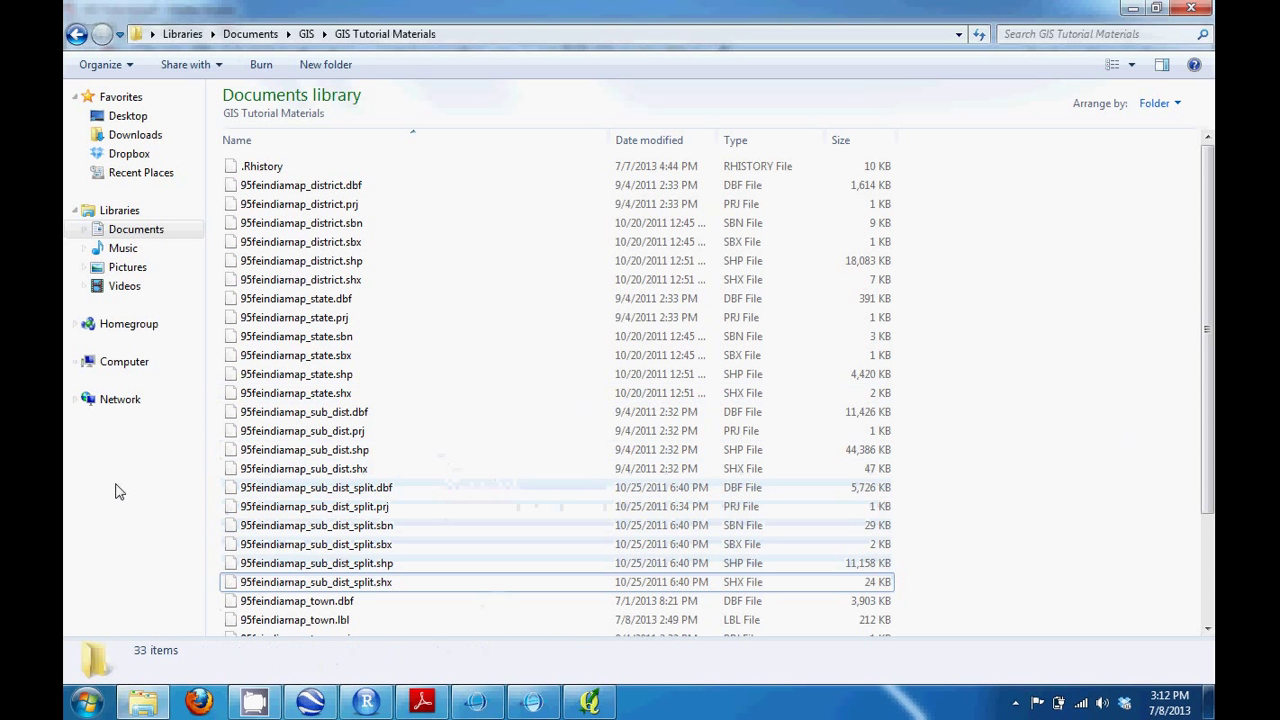
Go to the desktop to view the installed GIS programs, and bring up Google Earth to view the Industries GU Final placemarks
{"action": "key", "text": "alt+Tab"}
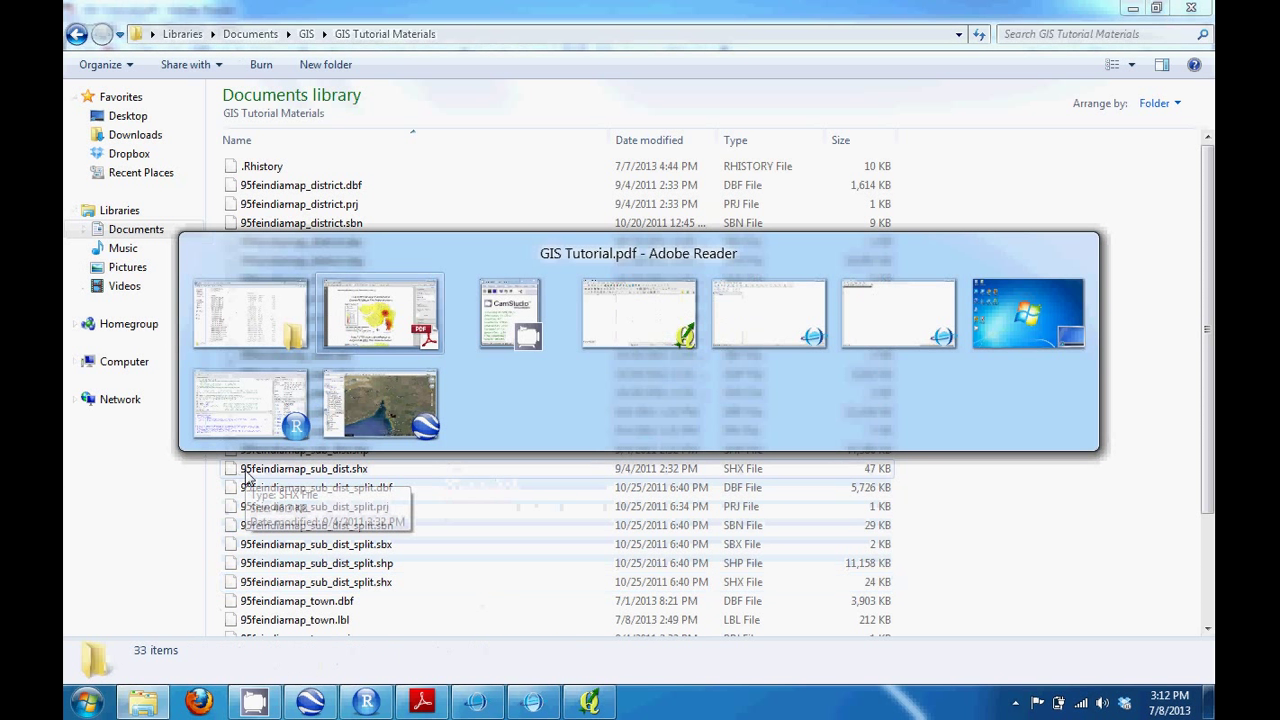
{"action": "key", "text": "alt+Tab"}
{"action": "key", "text": "alt+Tab"}
{"action": "key", "text": "alt+Tab"}
{"action": "key", "text": "alt+Tab"}
{"action": "key", "text": "alt+Tab"}
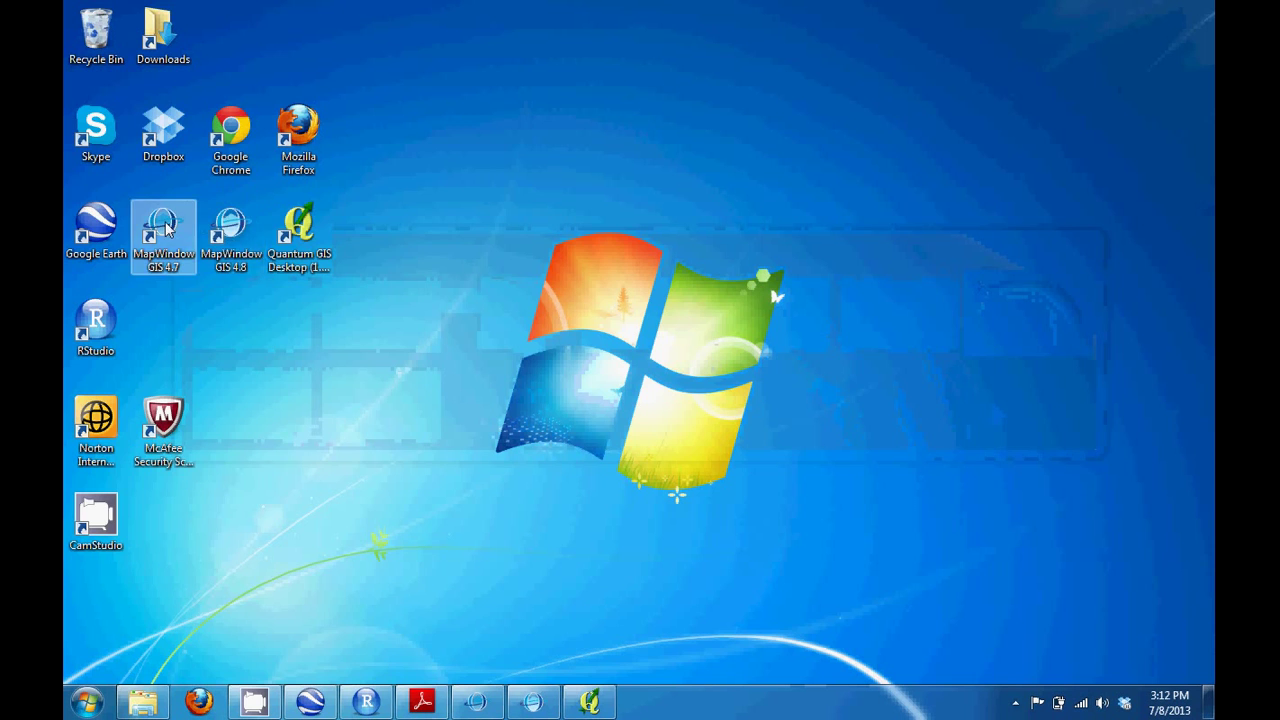
{"action": "left_click", "coordinate": [311, 703]}
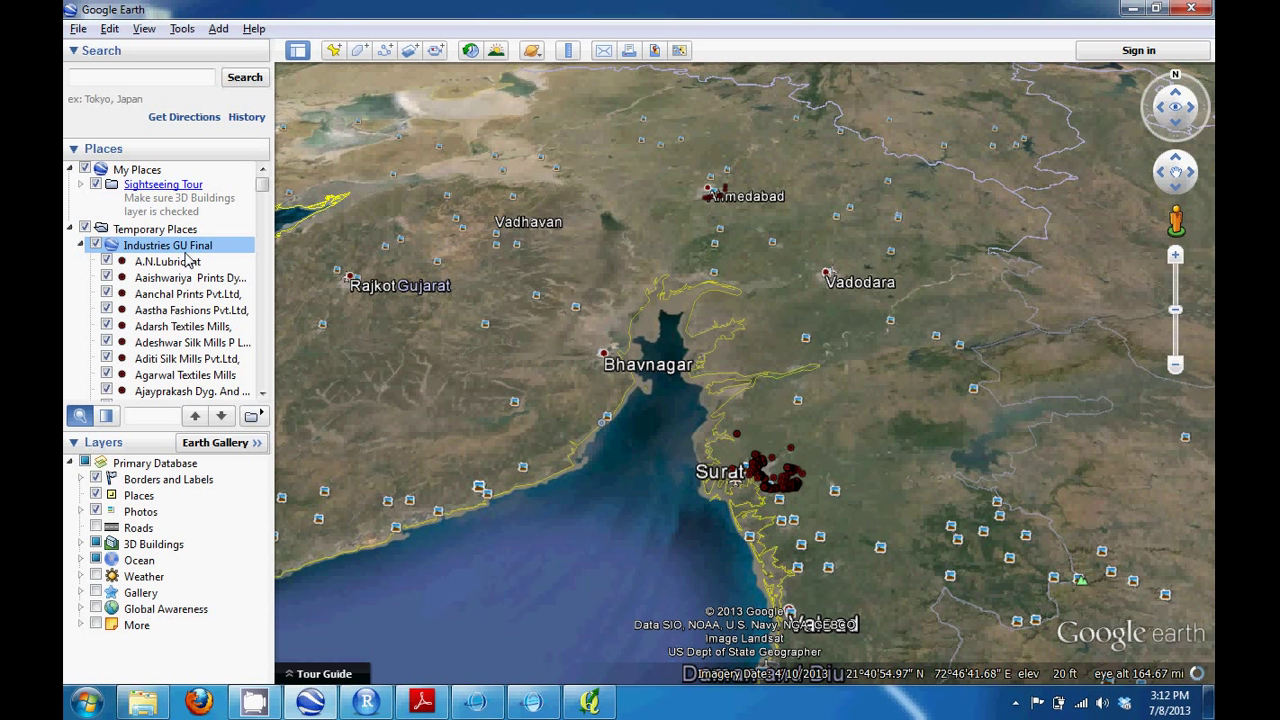
{"action": "left_click", "coordinate": [1133, 9]}
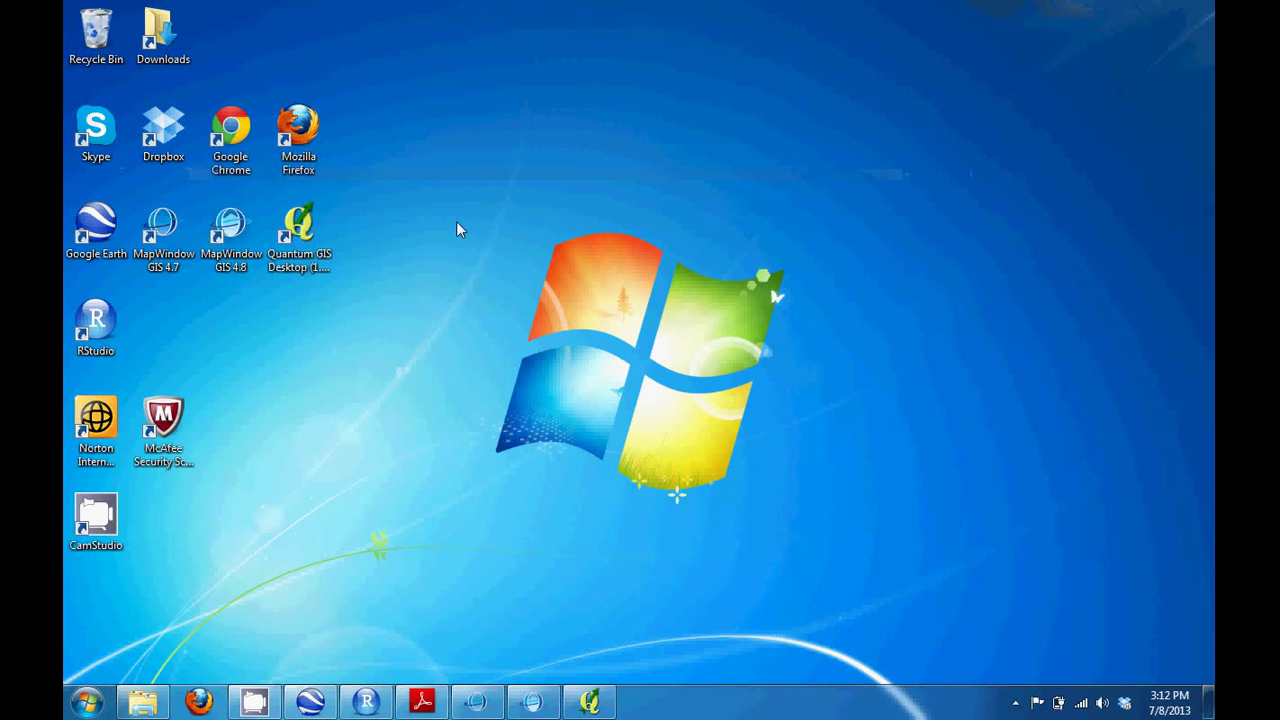
Switch to MapWindow GIS 4.7 and look at its command for importing KML as a shapefile
{"action": "left_click", "coordinate": [475, 708]}
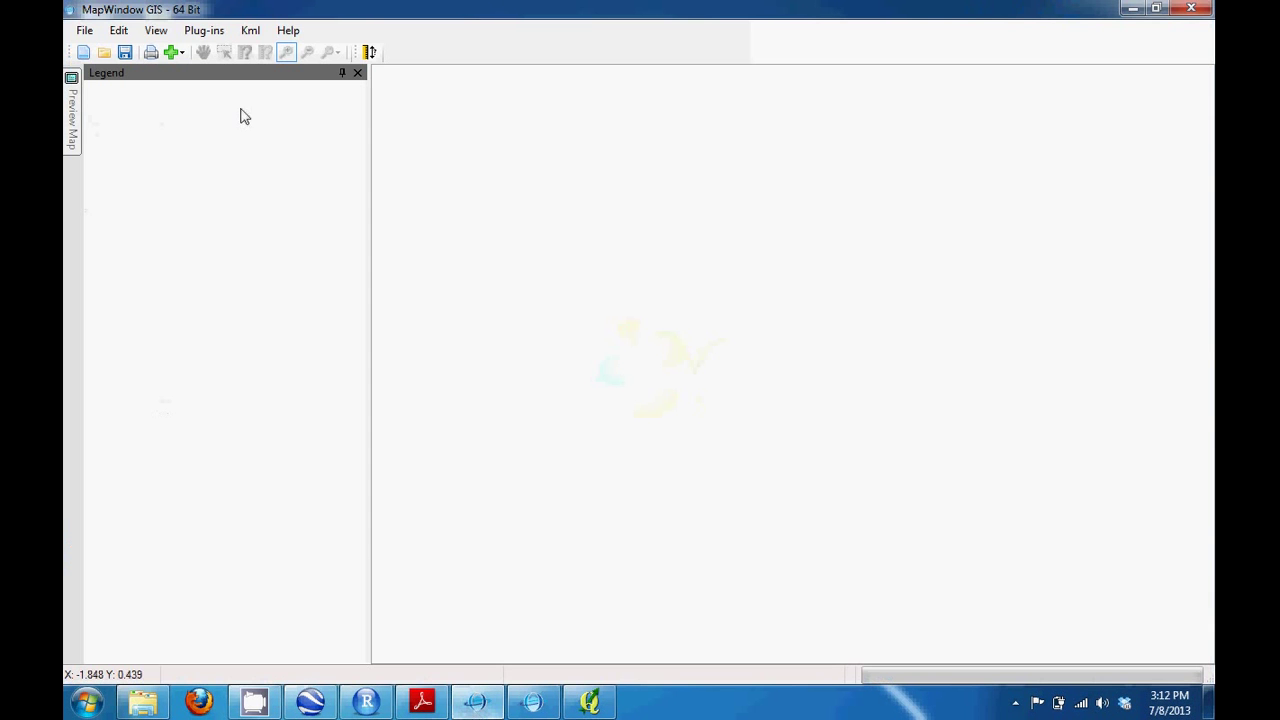
{"action": "left_click", "coordinate": [204, 30]}
{"action": "left_click", "coordinate": [250, 30]}
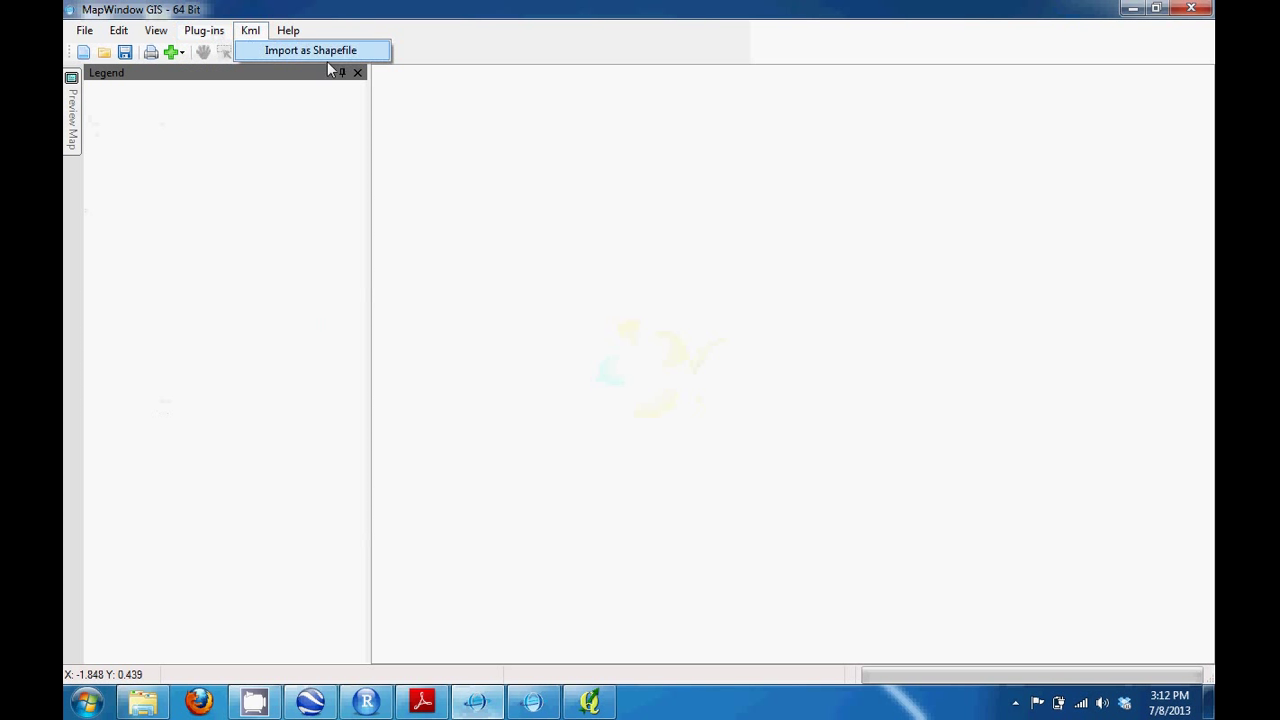
{"action": "left_click", "coordinate": [251, 32]}
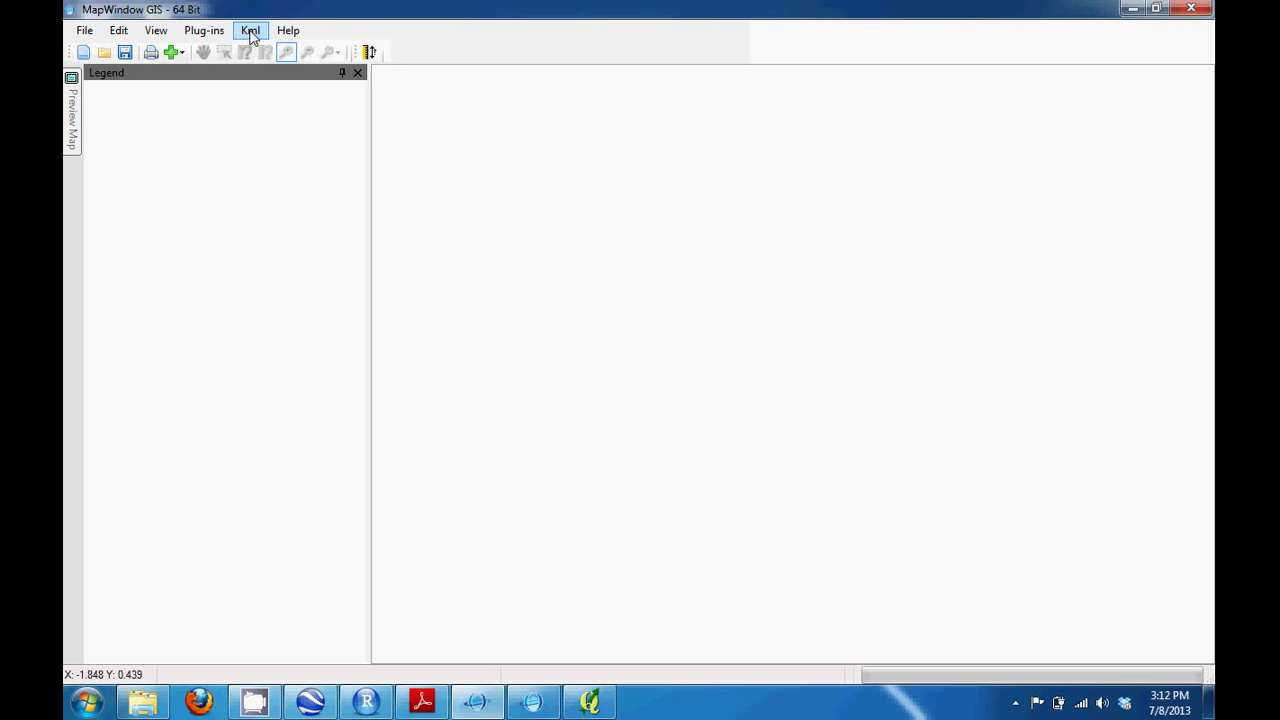
{"action": "left_click", "coordinate": [1130, 10]}
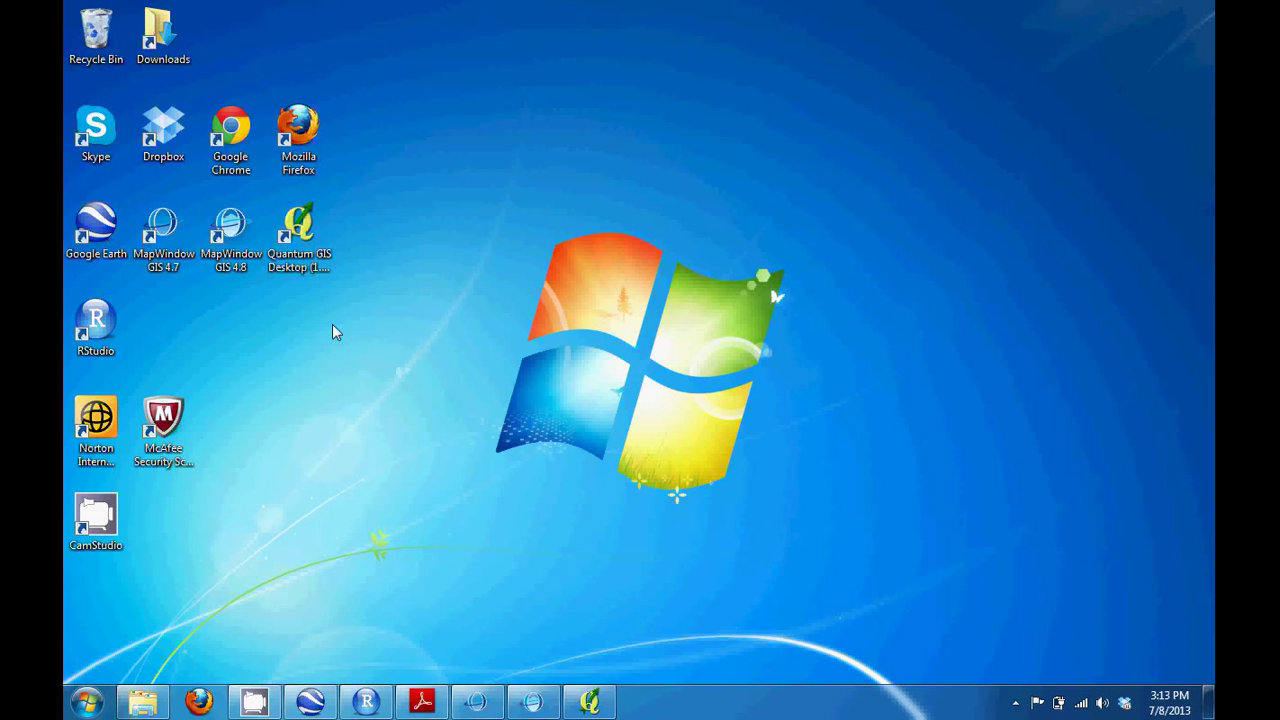
Switch to MapWindow GIS 4.8 and add the five 95feindiamap shapefiles: district, state, sub_dist, sub_dist_split and town
{"action": "left_click", "coordinate": [490, 704]}
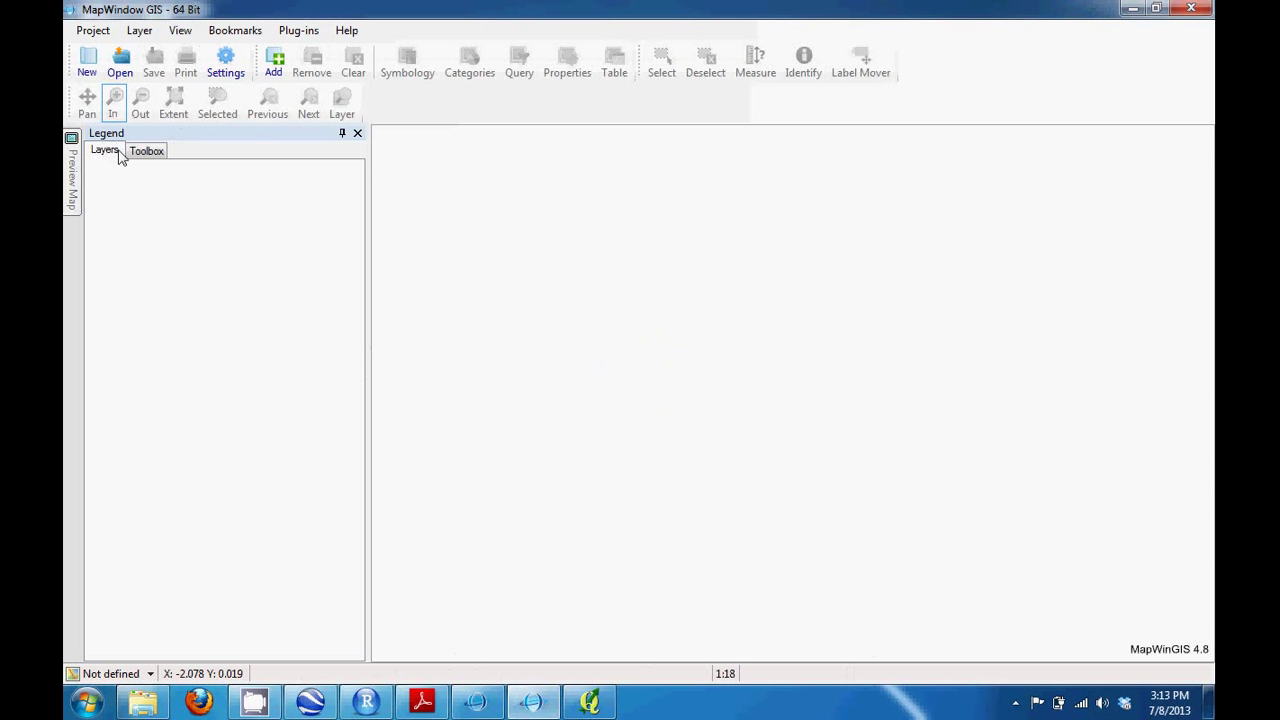
{"action": "left_click", "coordinate": [273, 60]}
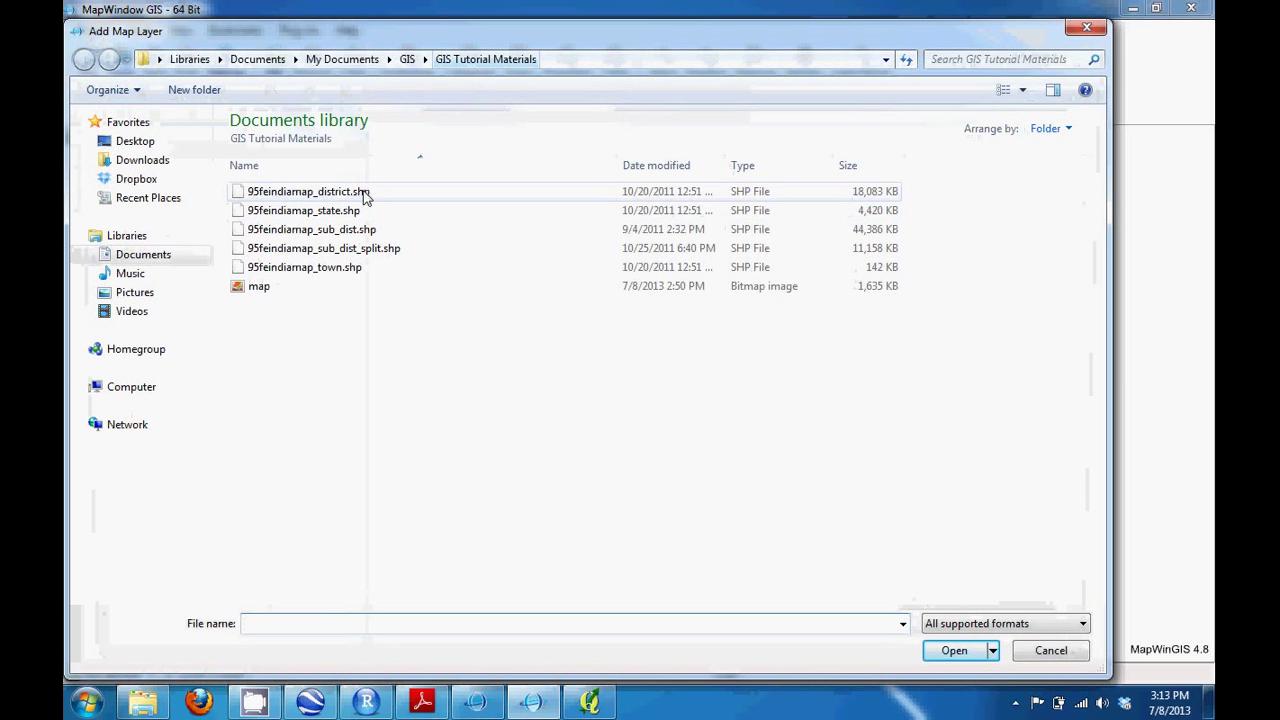
{"action": "left_click", "coordinate": [364, 194]}
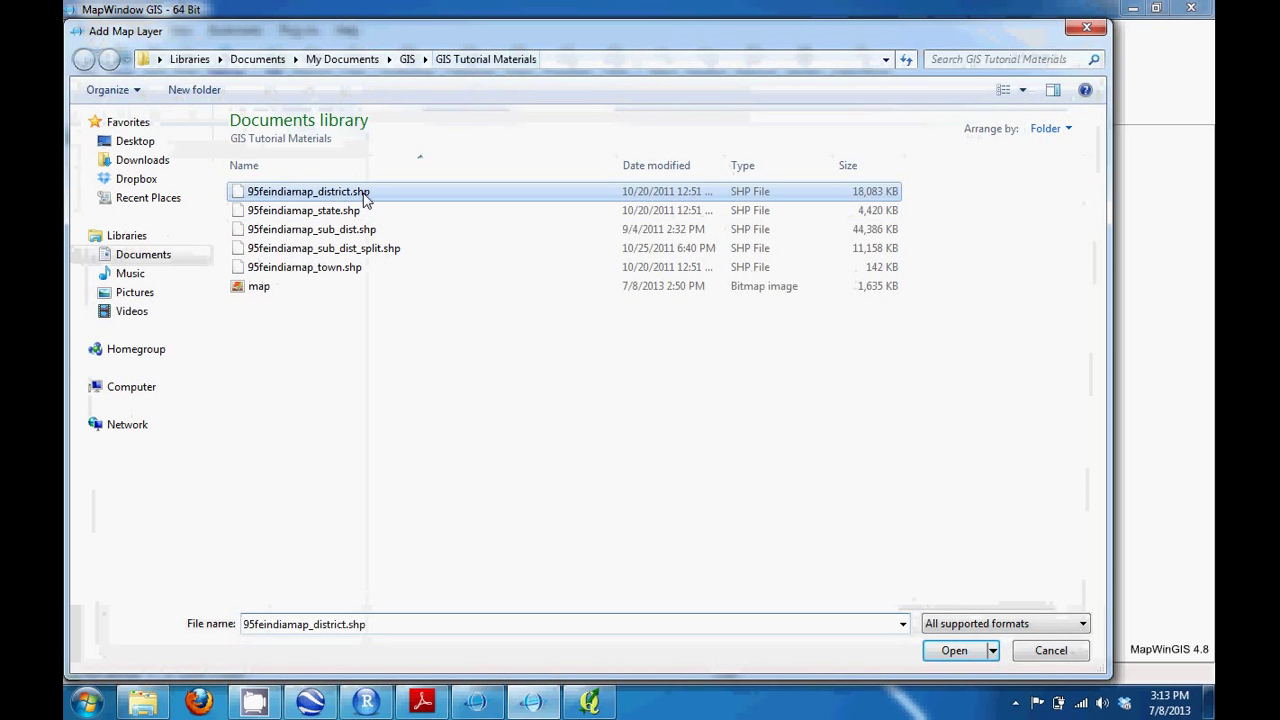
{"action": "left_click", "coordinate": [352, 270], "text": "shift"}
{"action": "left_click", "coordinate": [955, 651]}
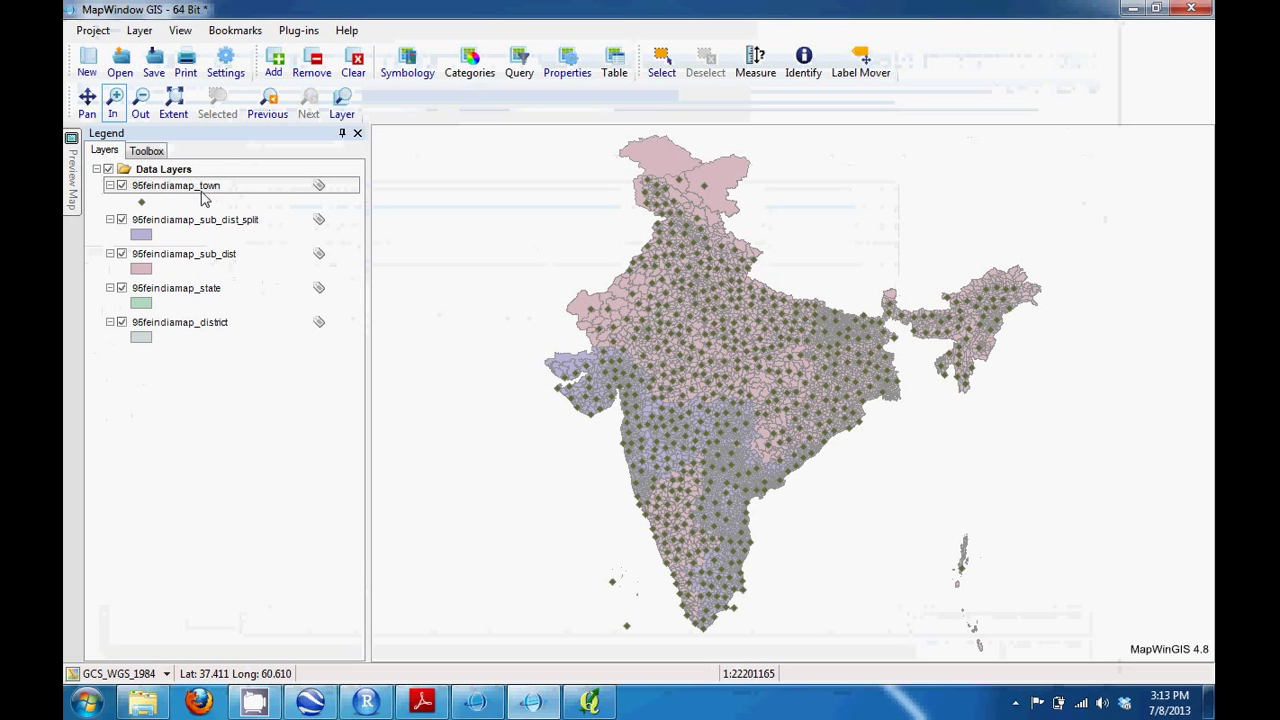
Open the attribute table of the 95feindiamap_sub_dist_split layer and look through its columns
{"action": "left_click", "coordinate": [200, 221]}
{"action": "left_click", "coordinate": [205, 256]}
{"action": "right_click", "coordinate": [200, 231]}
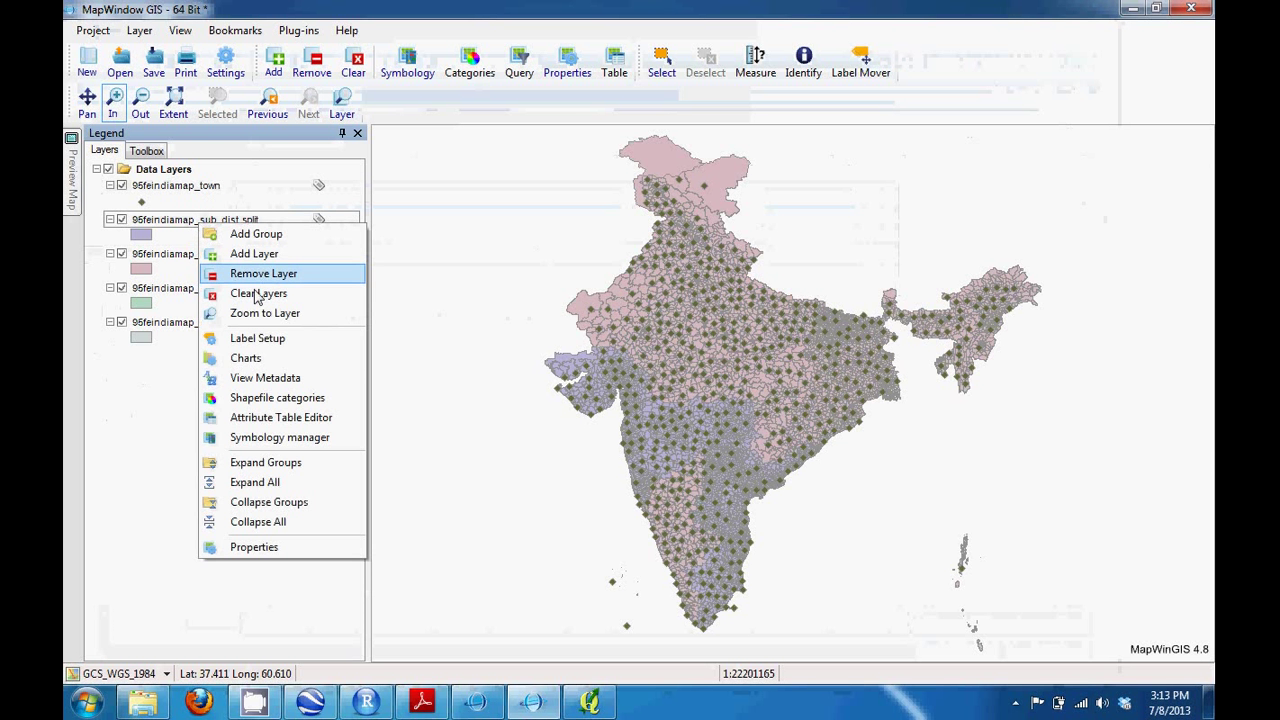
{"action": "left_click", "coordinate": [299, 424]}
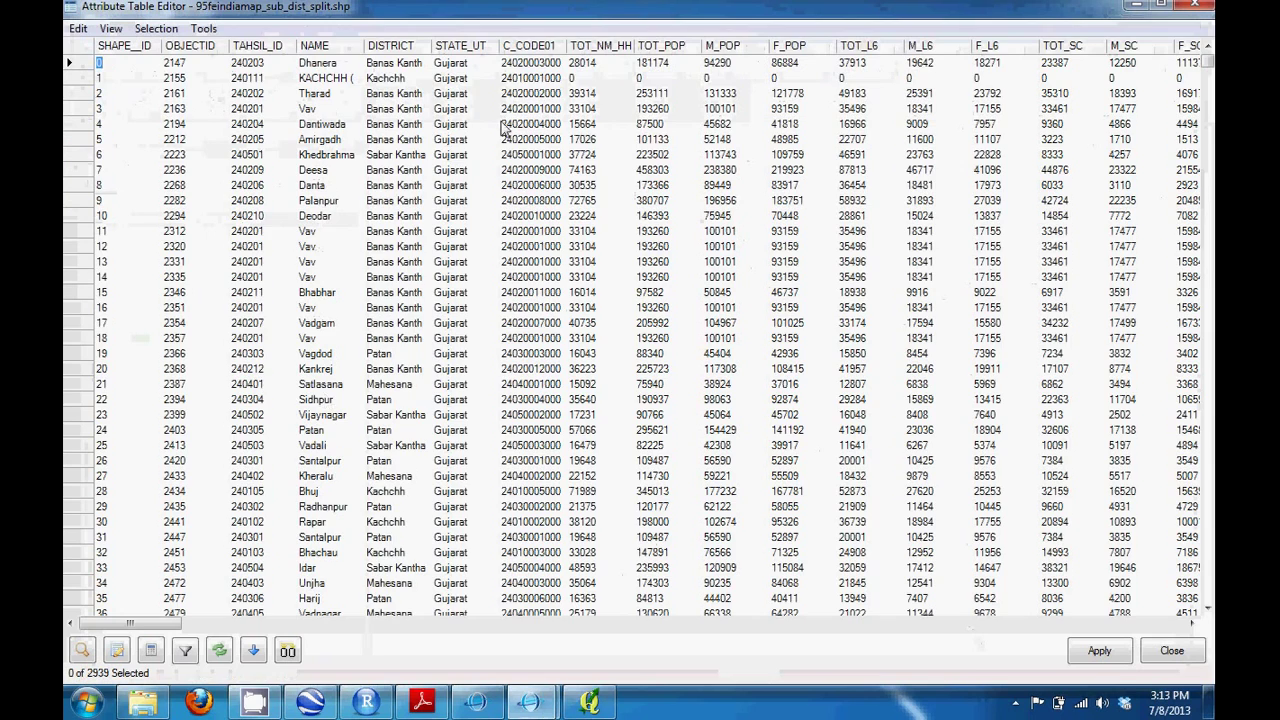
{"action": "left_click", "coordinate": [272, 624]}
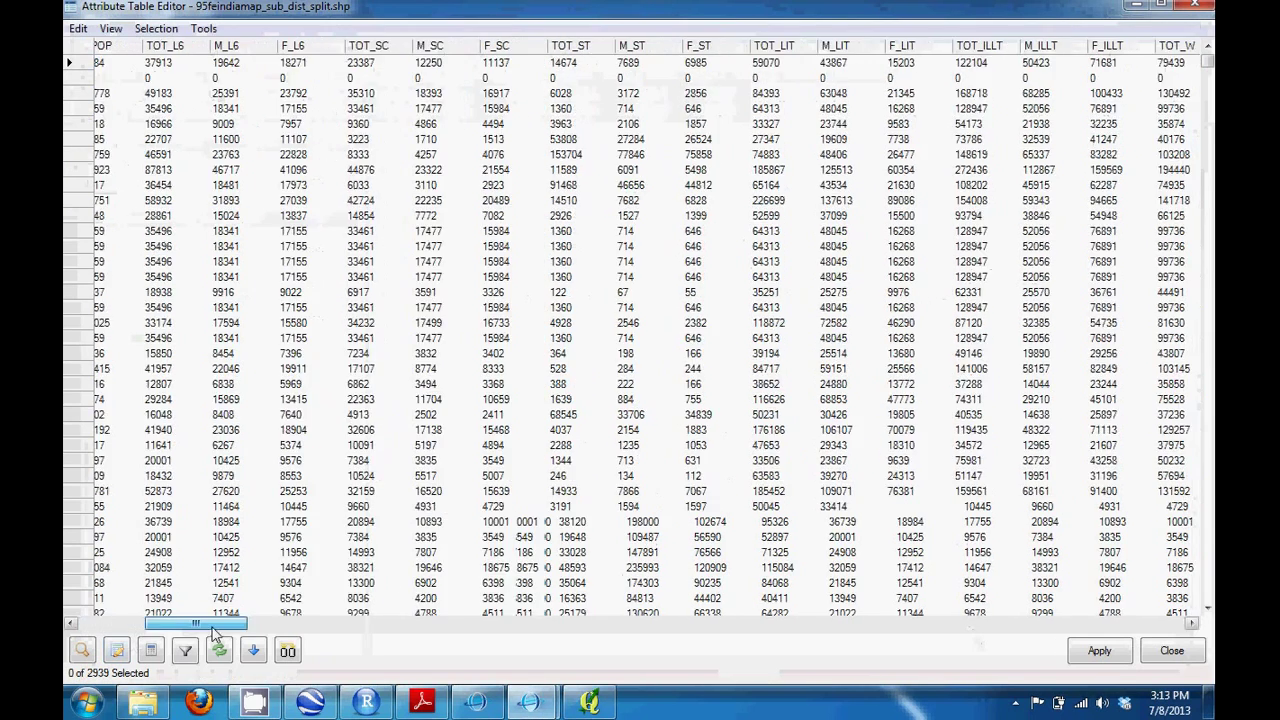
{"action": "left_click_drag", "start_coordinate": [272, 640], "coordinate": [243, 614]}
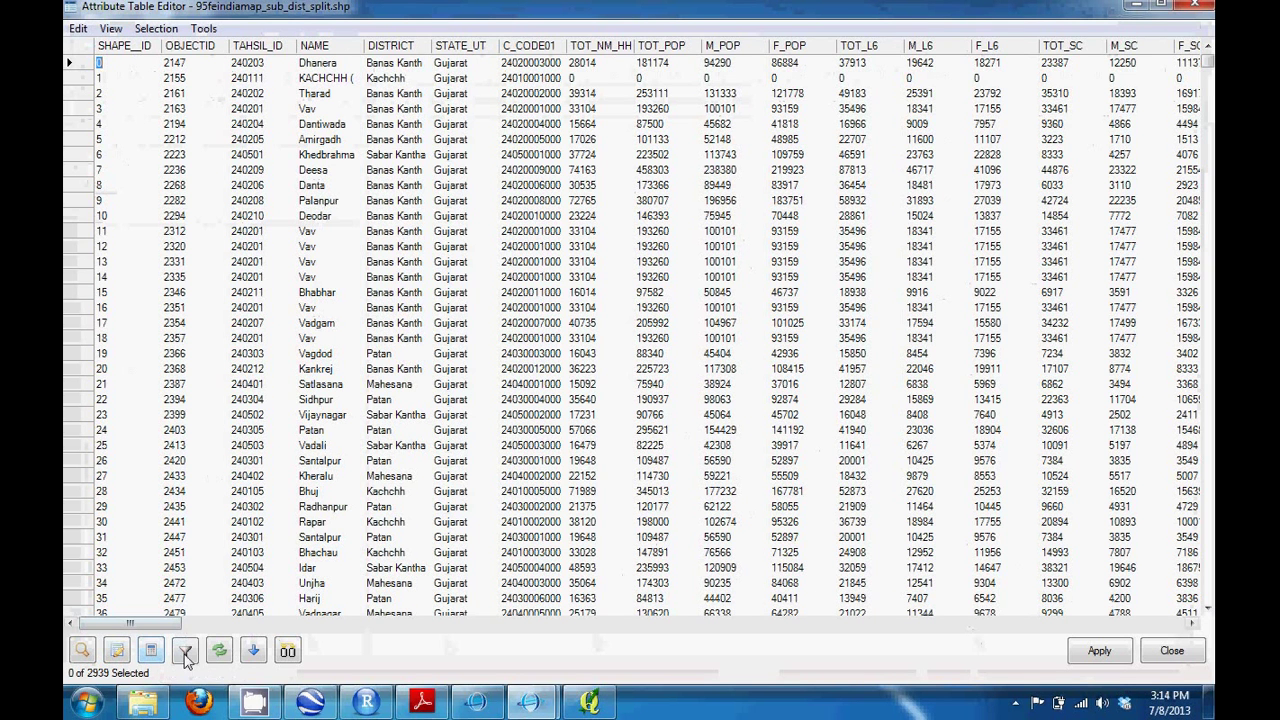
Review the attribute table's field editing and feature selection commands, including Export Selected Features, and close the table
{"action": "left_click", "coordinate": [80, 29]}
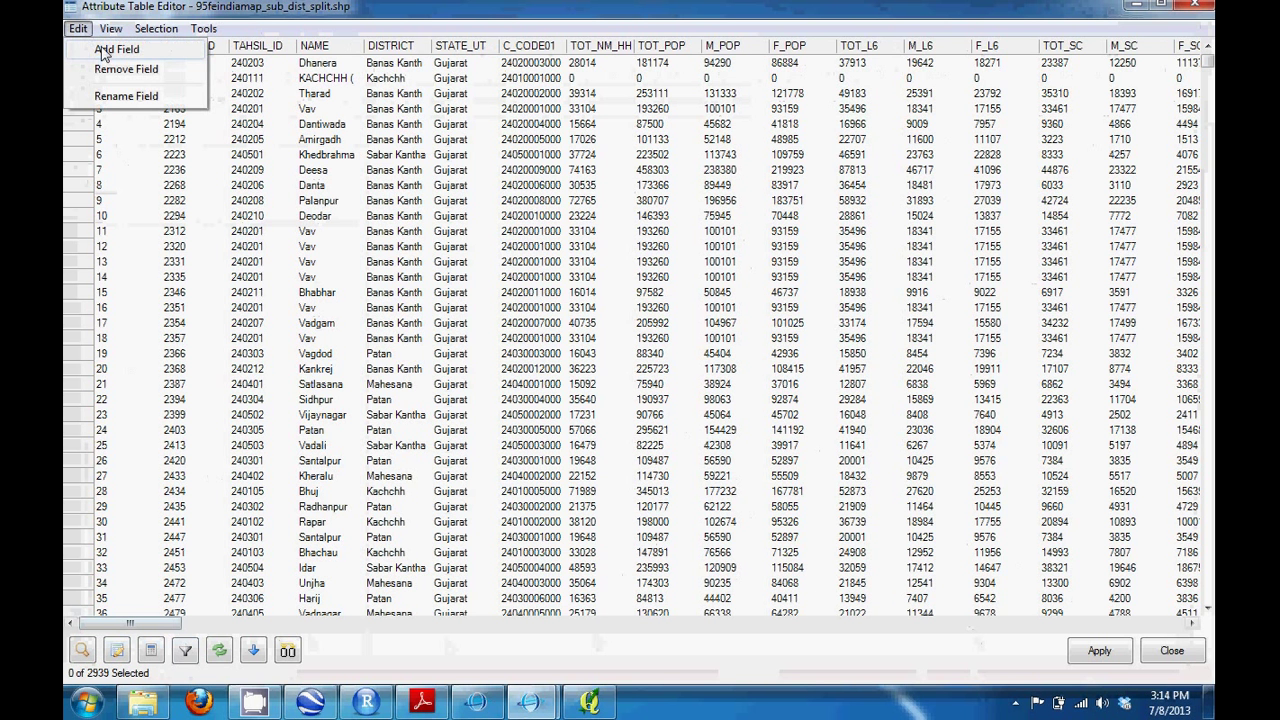
{"action": "left_click", "coordinate": [80, 29]}
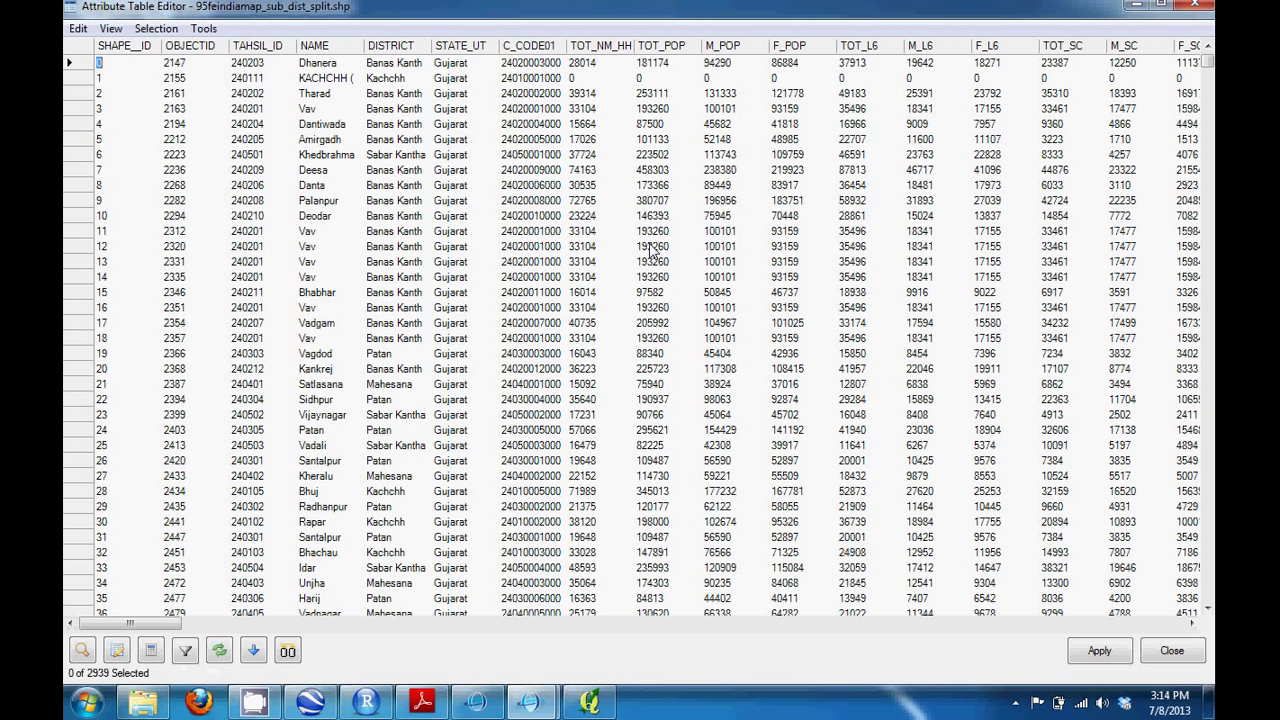
{"action": "left_click", "coordinate": [157, 30]}
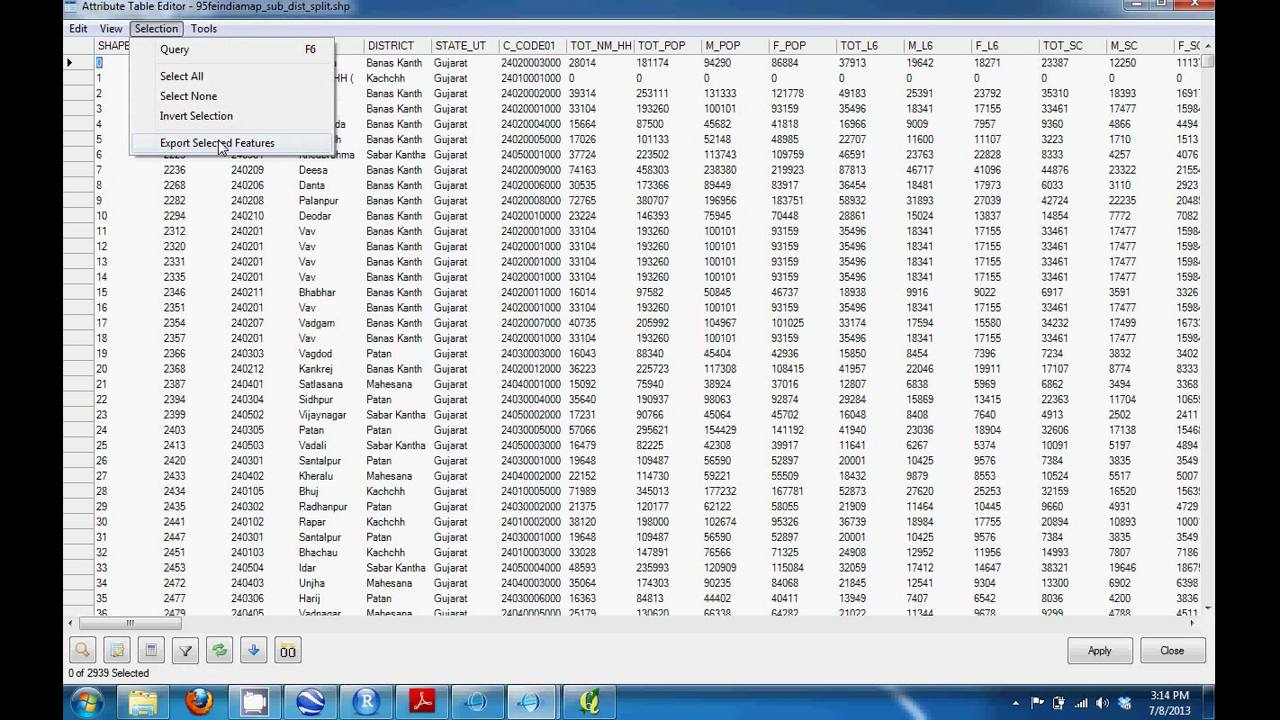
{"action": "left_click", "coordinate": [196, 30]}
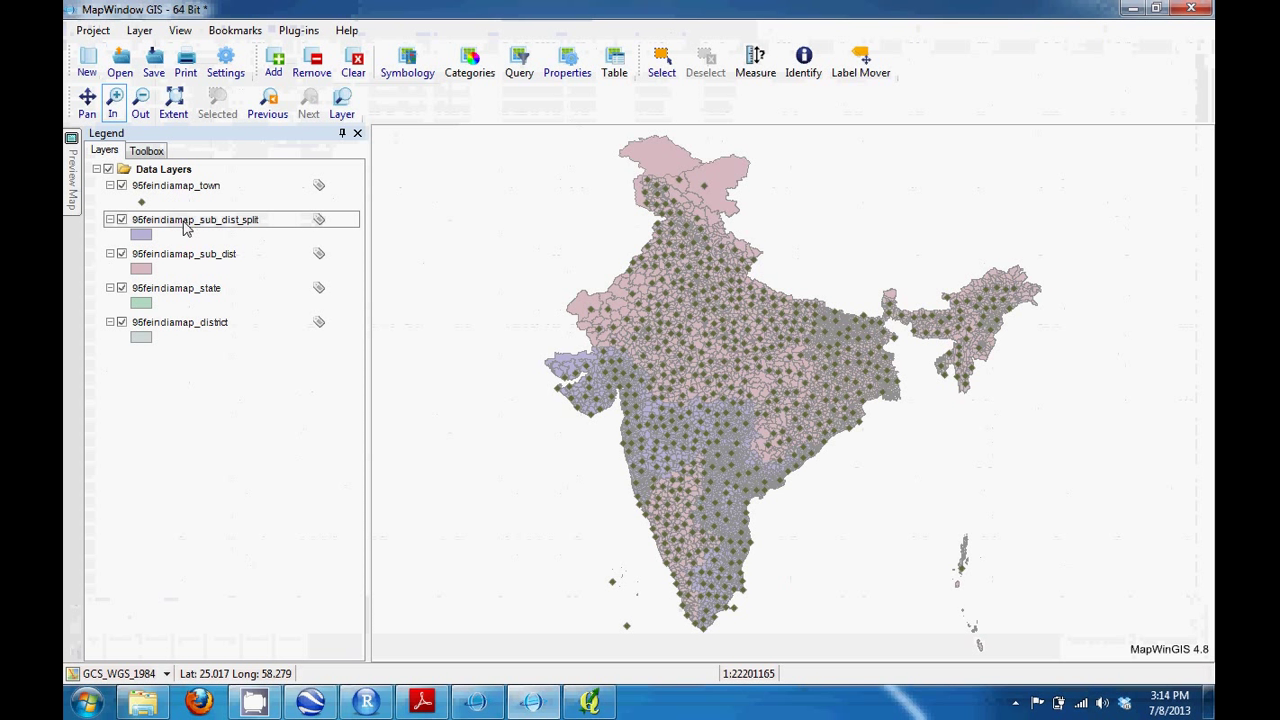
Hide the 95feindiamap_town layer and inspect the Gujarat sub-districts up close before returning to the full map extent
{"action": "left_click", "coordinate": [123, 187]}
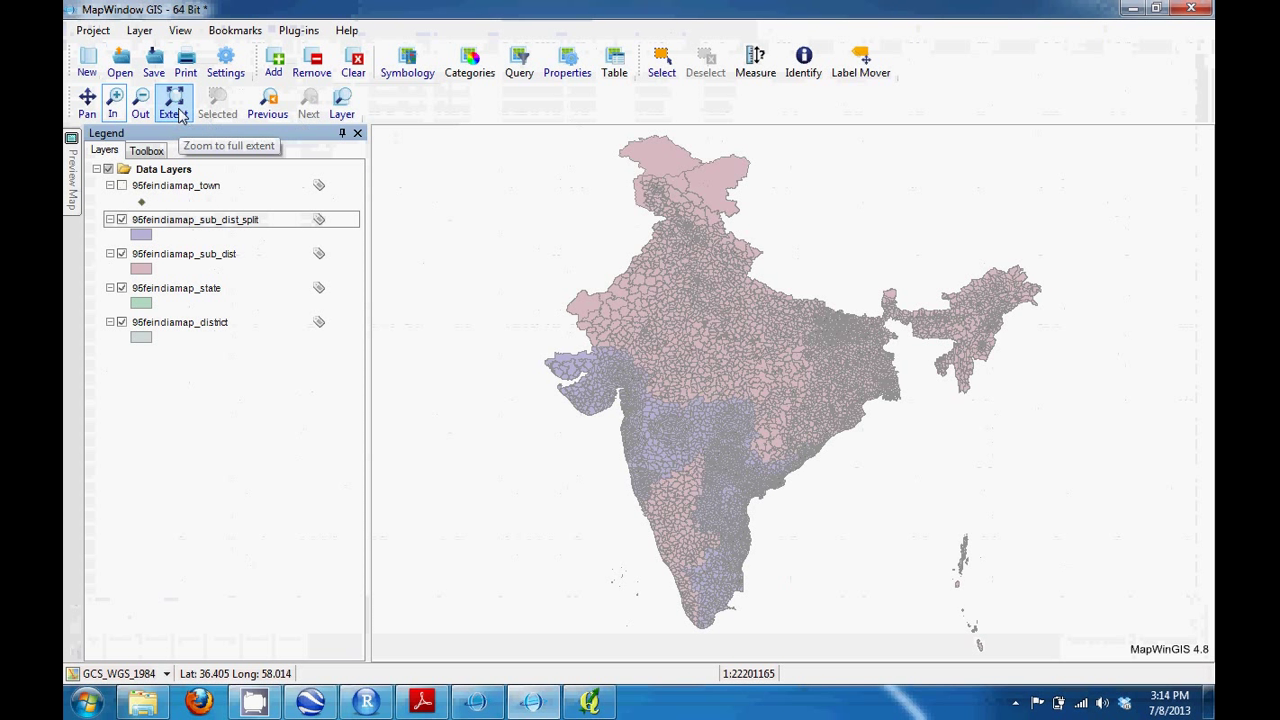
{"action": "left_click_drag", "start_coordinate": [480, 277], "coordinate": [757, 480]}
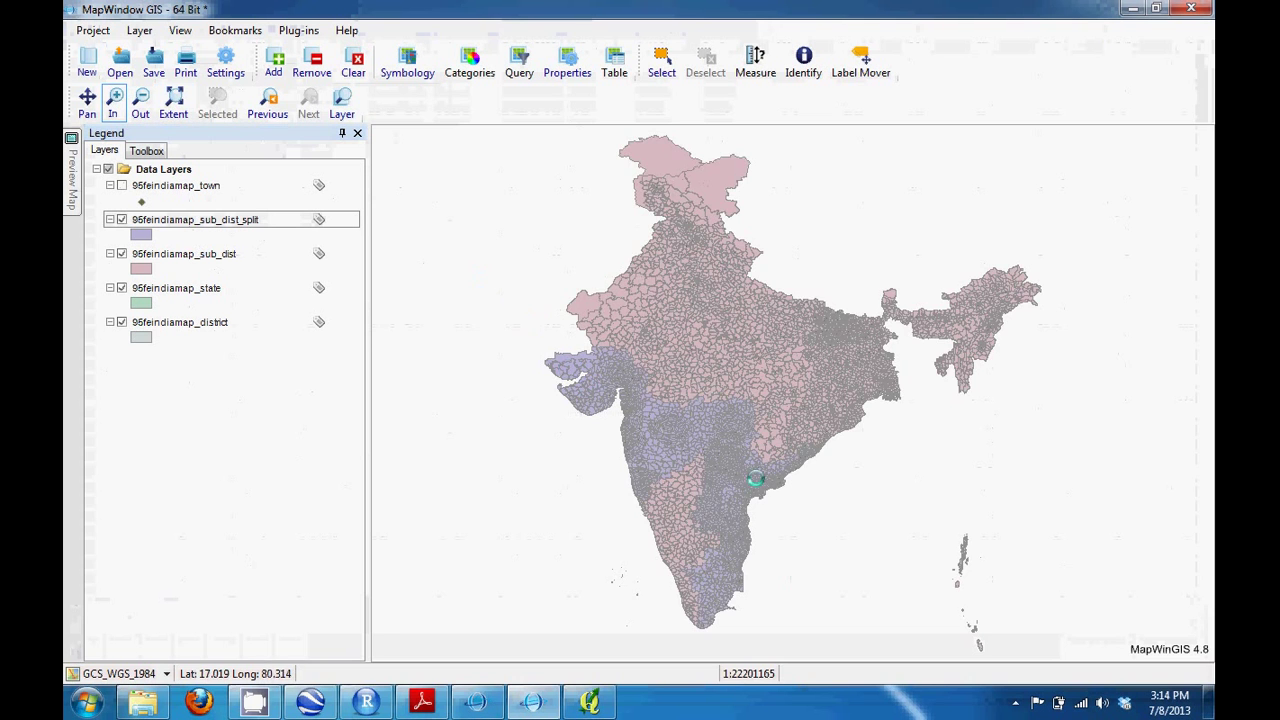
{"action": "left_click_drag", "start_coordinate": [898, 472], "coordinate": [614, 252]}
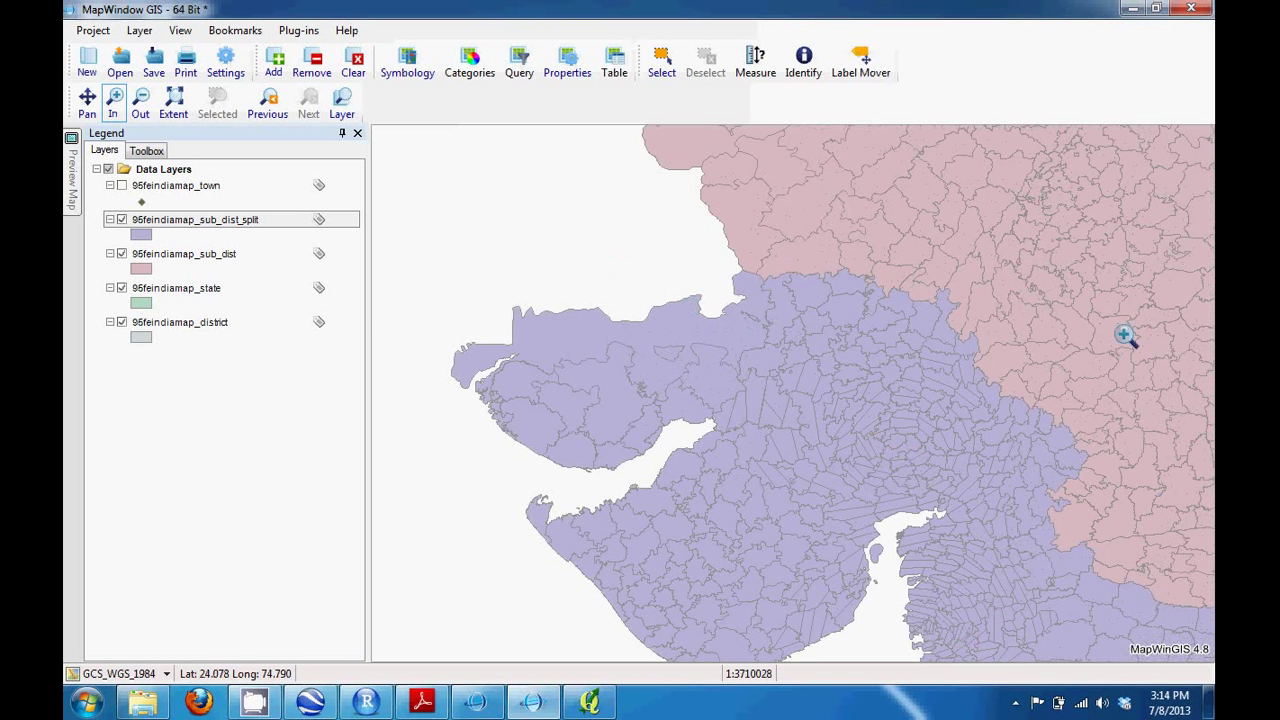
{"action": "left_click", "coordinate": [170, 114]}
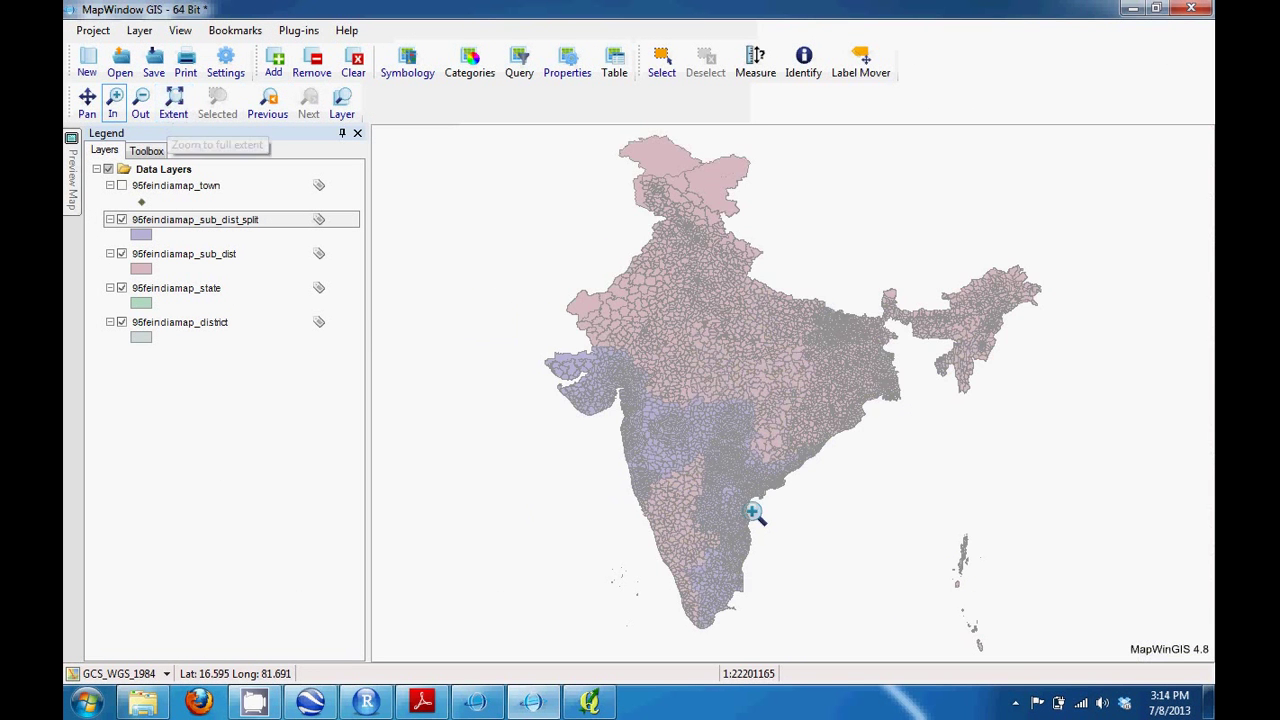
Compare the map layers by hiding the sub_dist, state, district and sub_dist_split layers and showing them again one by one
{"action": "left_click", "coordinate": [122, 254]}
{"action": "left_click", "coordinate": [122, 288]}
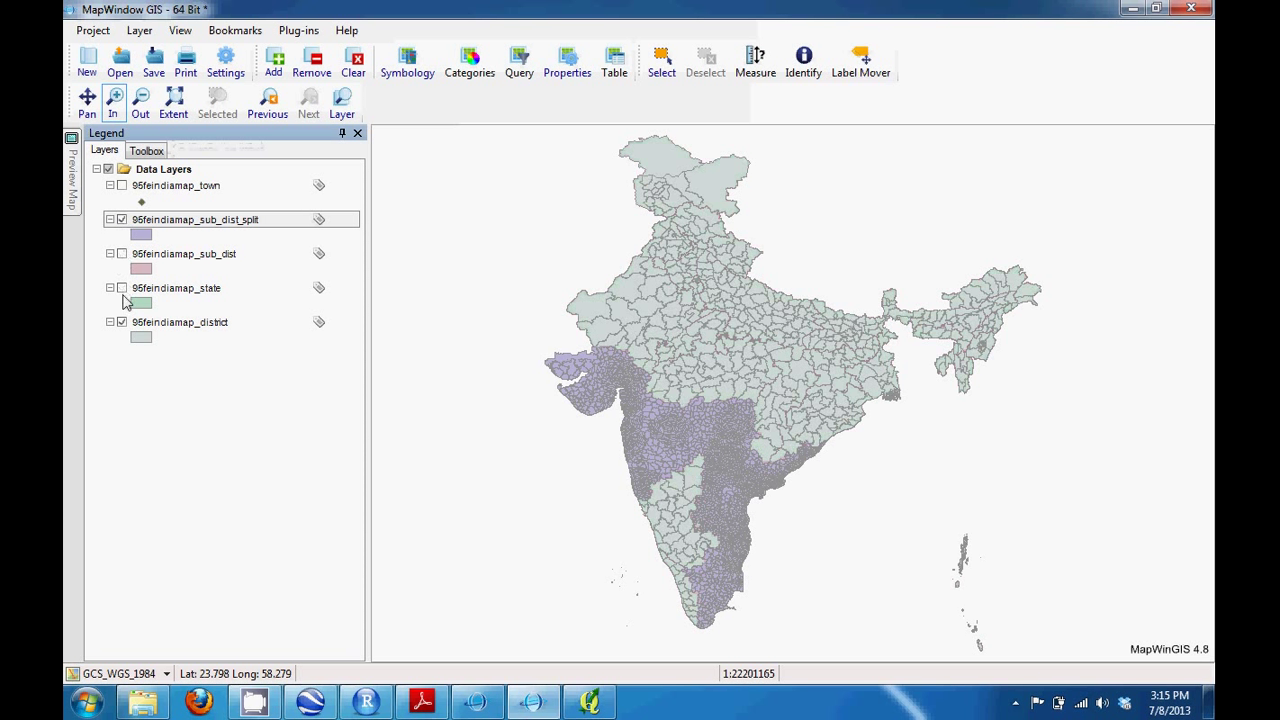
{"action": "left_click", "coordinate": [122, 322]}
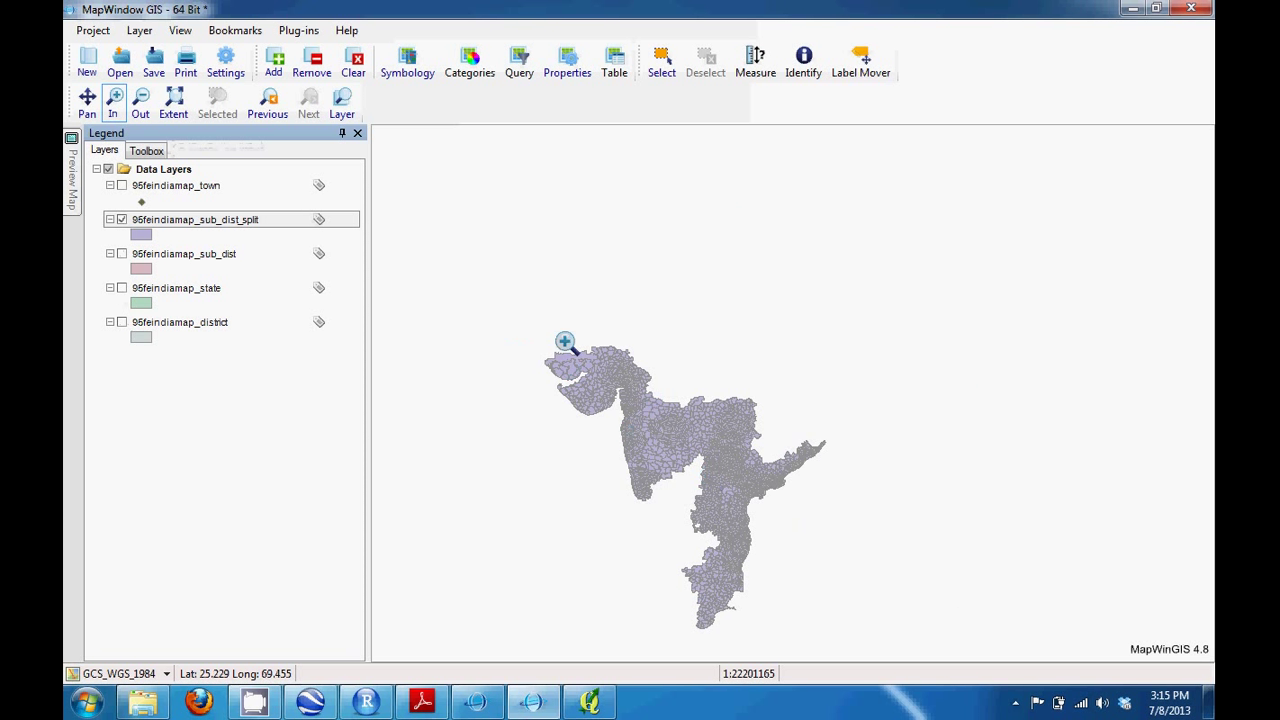
{"action": "left_click", "coordinate": [121, 221]}
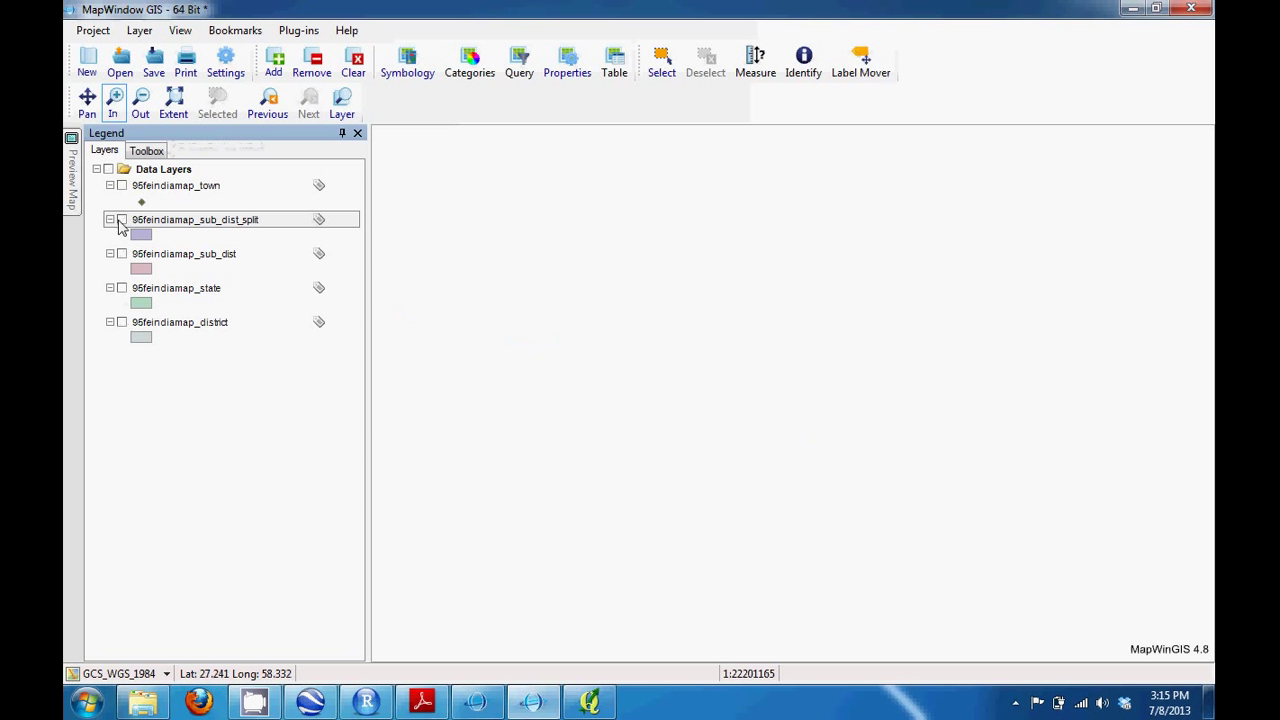
{"action": "left_click", "coordinate": [122, 323]}
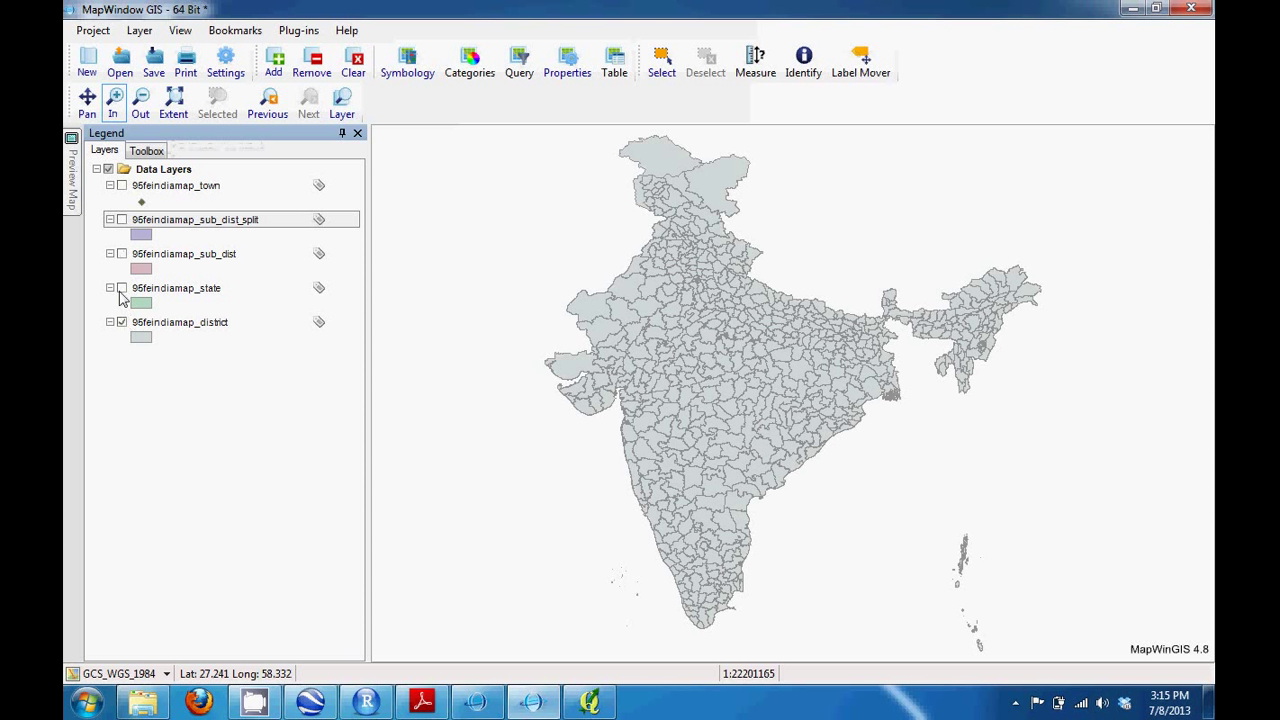
{"action": "left_click", "coordinate": [121, 290]}
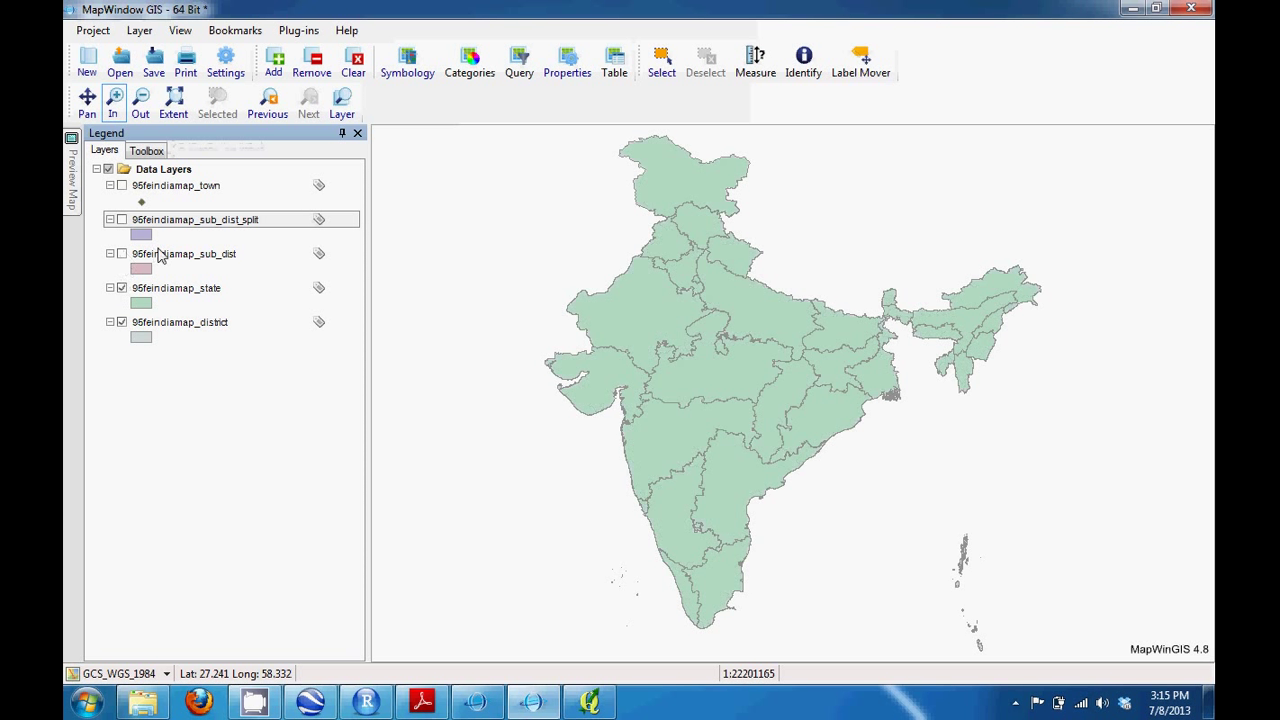
{"action": "left_click", "coordinate": [122, 254]}
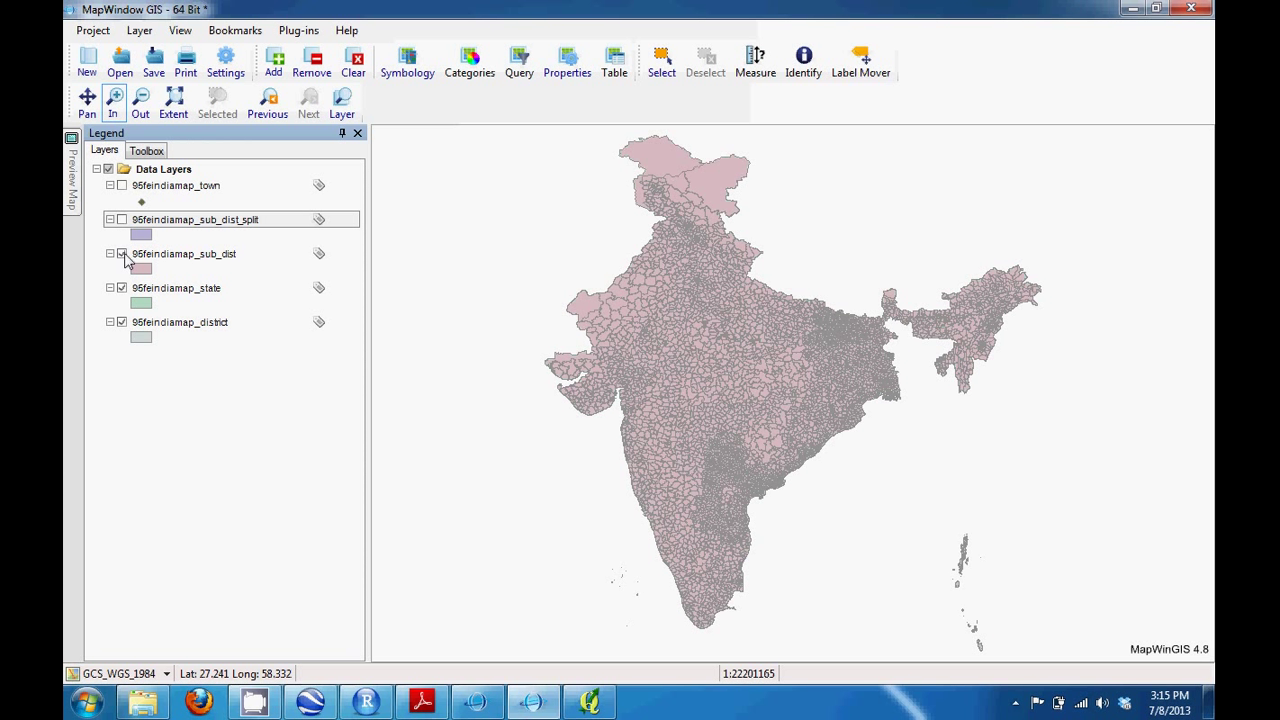
{"action": "left_click", "coordinate": [122, 220]}
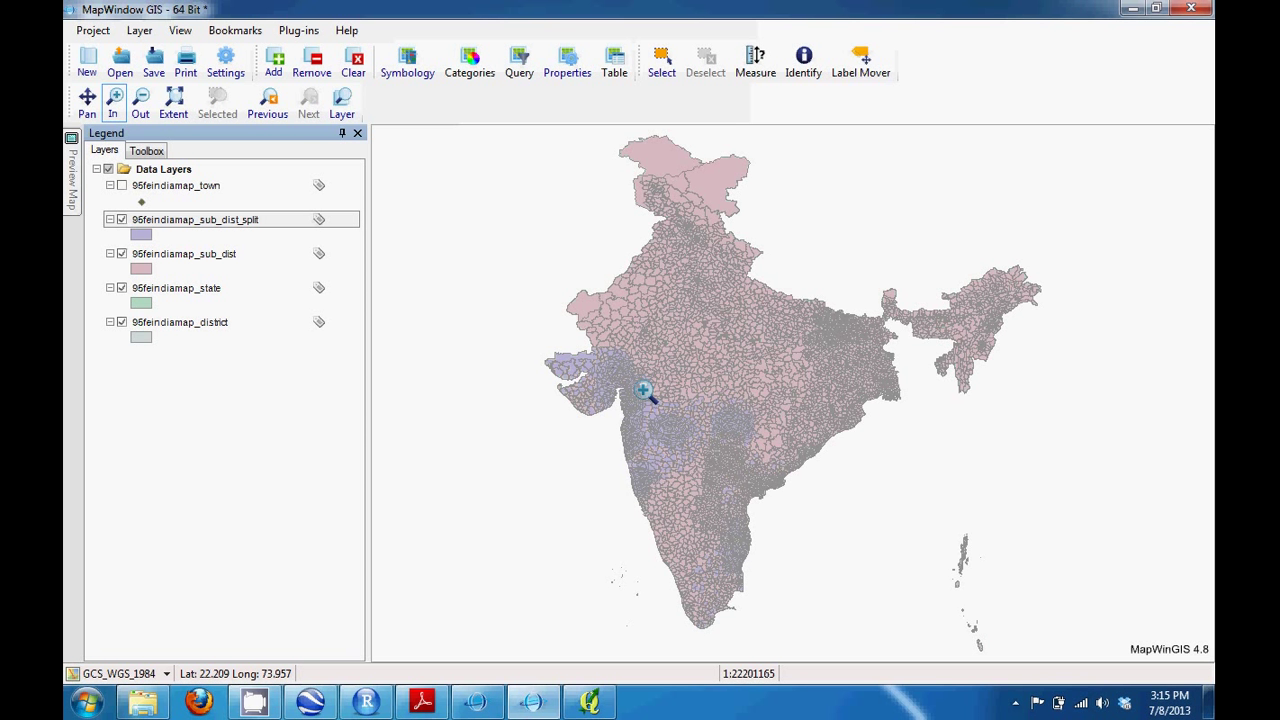
Hide the sub_dist, state and district layers and fit the map to the remaining 95feindiamap_sub_dist_split layer
{"action": "left_click", "coordinate": [122, 254]}
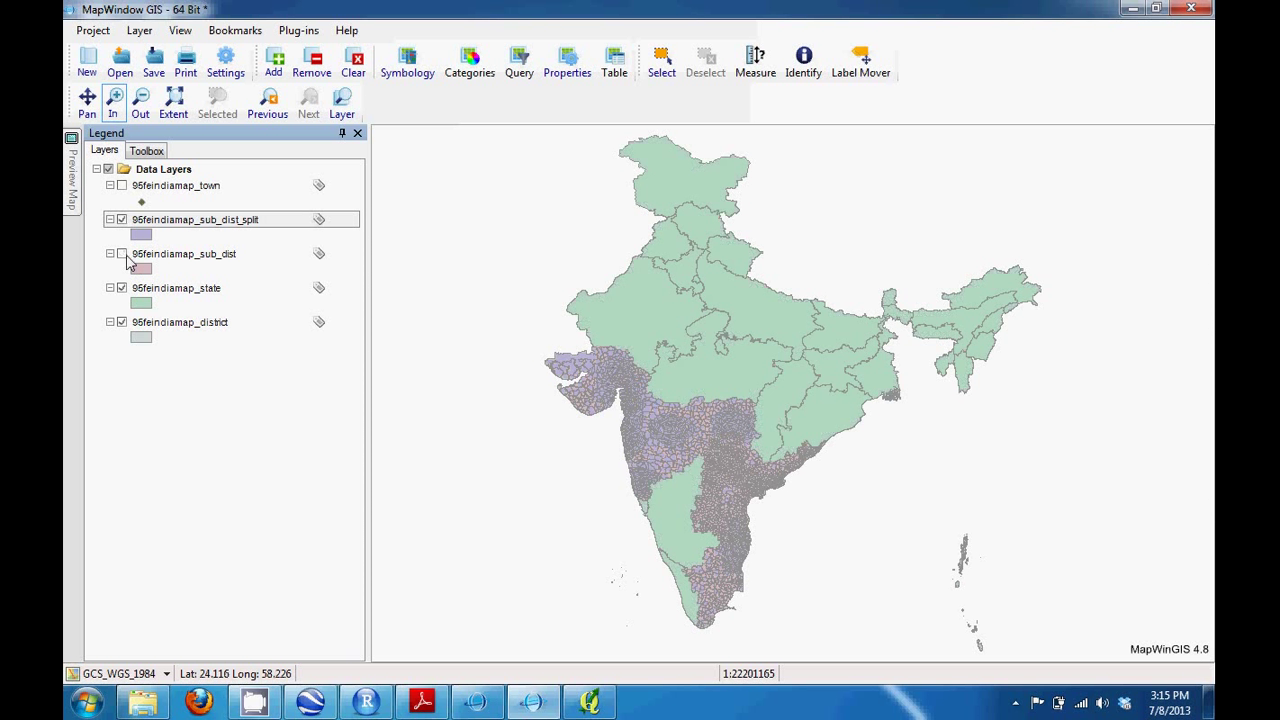
{"action": "left_click", "coordinate": [122, 288]}
{"action": "left_click", "coordinate": [122, 323]}
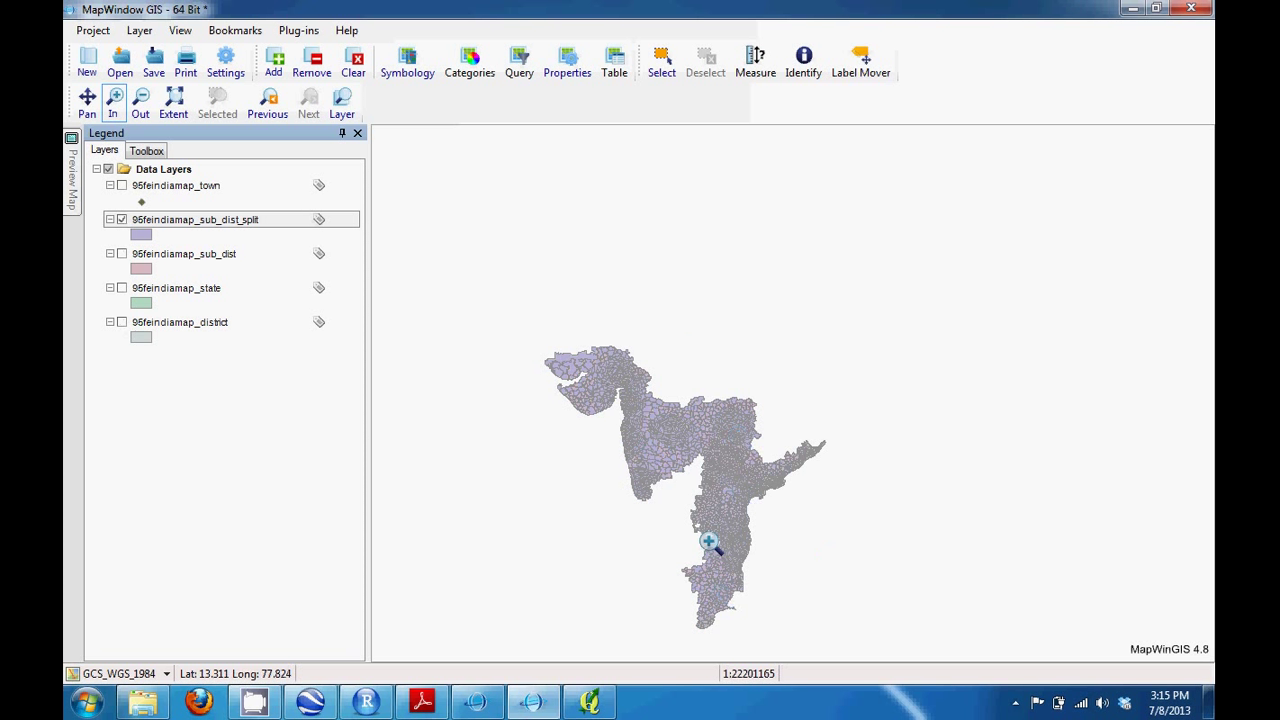
{"action": "left_click", "coordinate": [173, 100]}
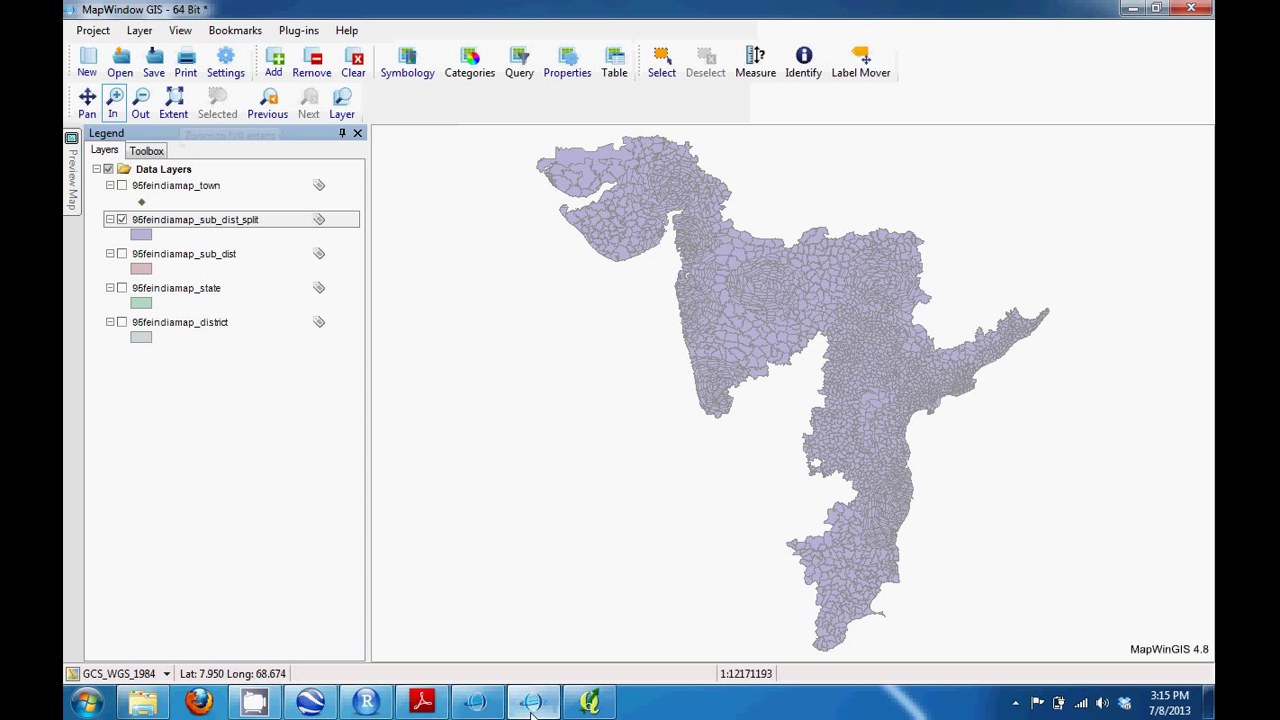
Switch to the other, empty MapWindow GIS window and open the KML 2 Shapefile 4 MapWindow converter
{"action": "left_click", "coordinate": [477, 705]}
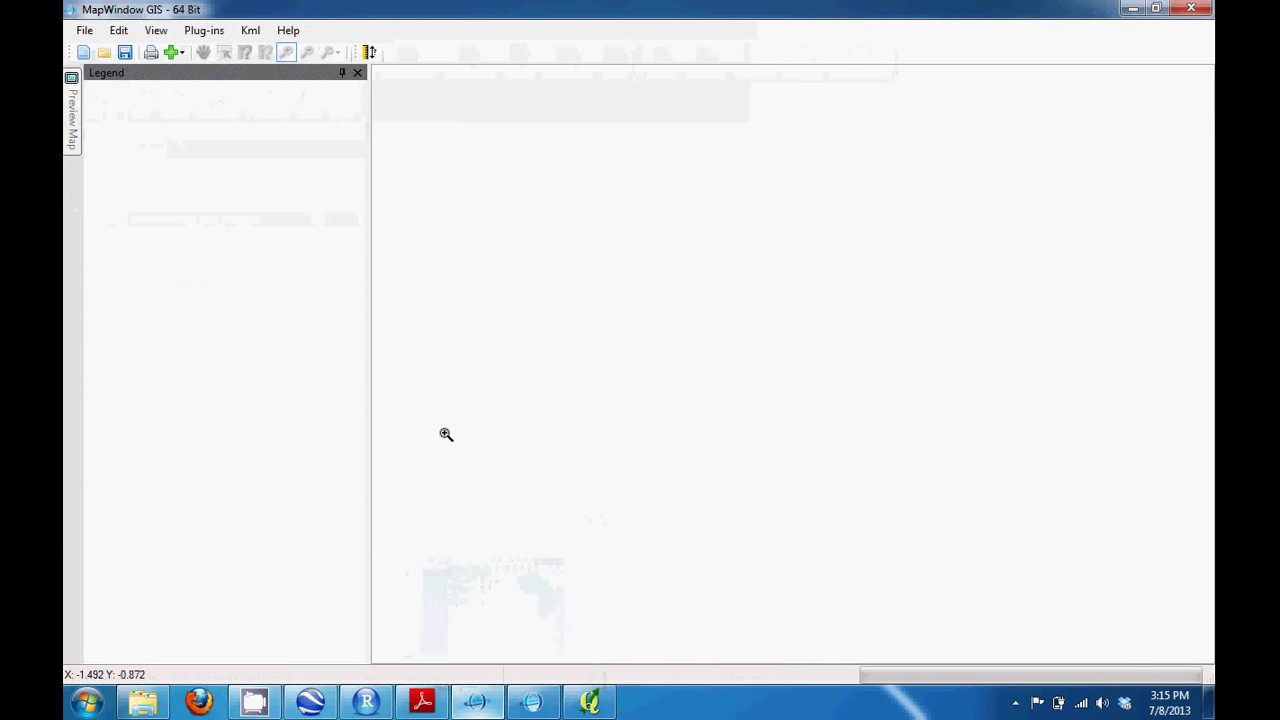
{"action": "left_click", "coordinate": [250, 31]}
{"action": "left_click", "coordinate": [272, 49]}
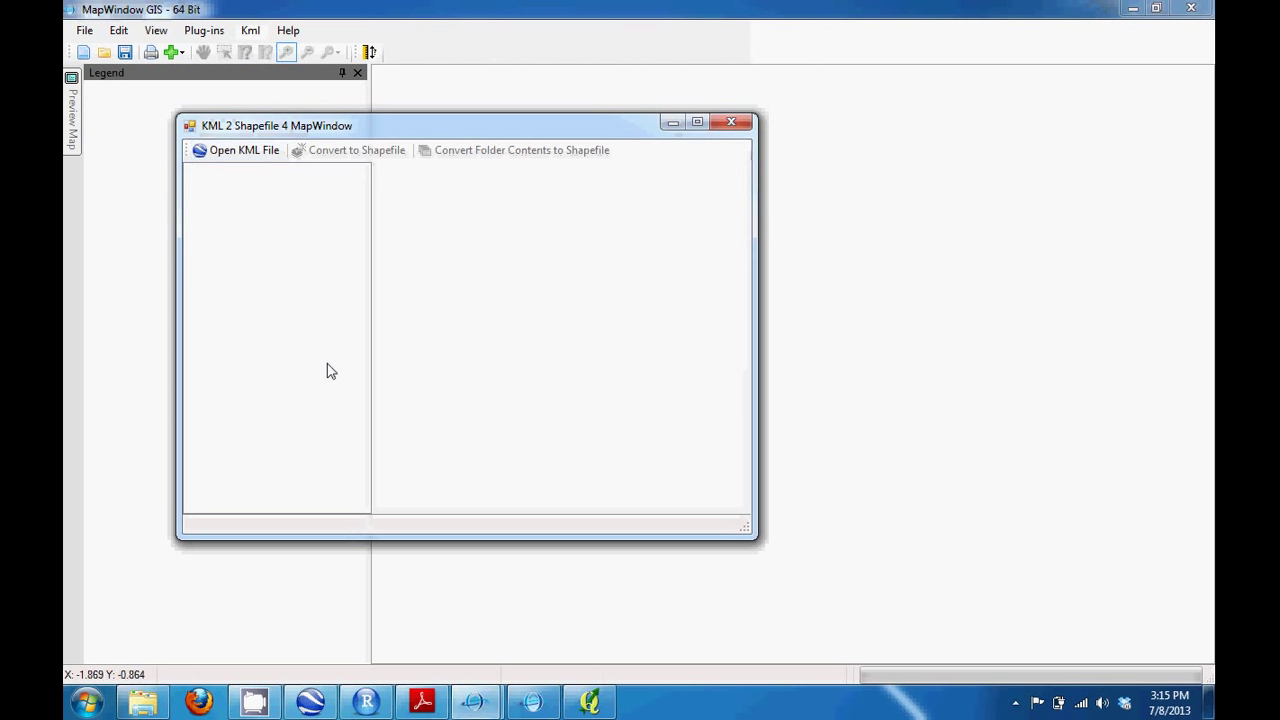
Look for a KML file to open in the GIS Tutorial Materials and Generated Data folders
{"action": "left_click", "coordinate": [265, 166]}
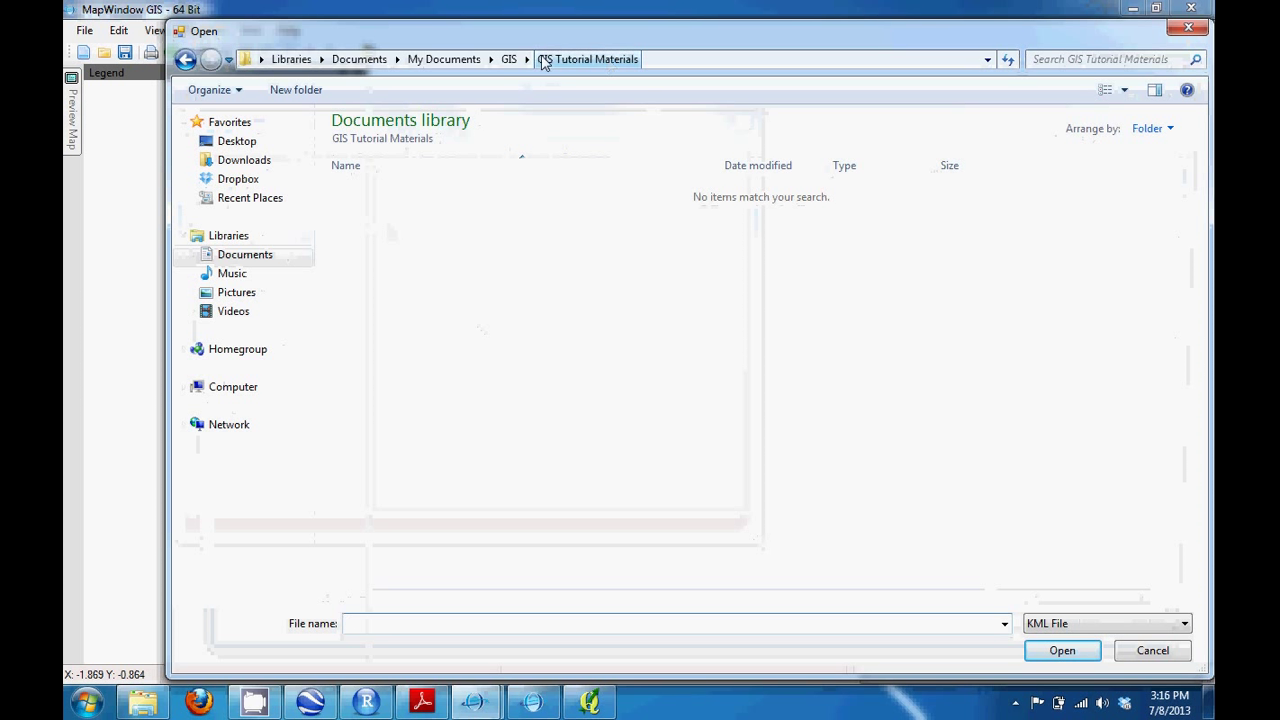
{"action": "left_click", "coordinate": [509, 60]}
{"action": "double_click", "coordinate": [430, 212]}
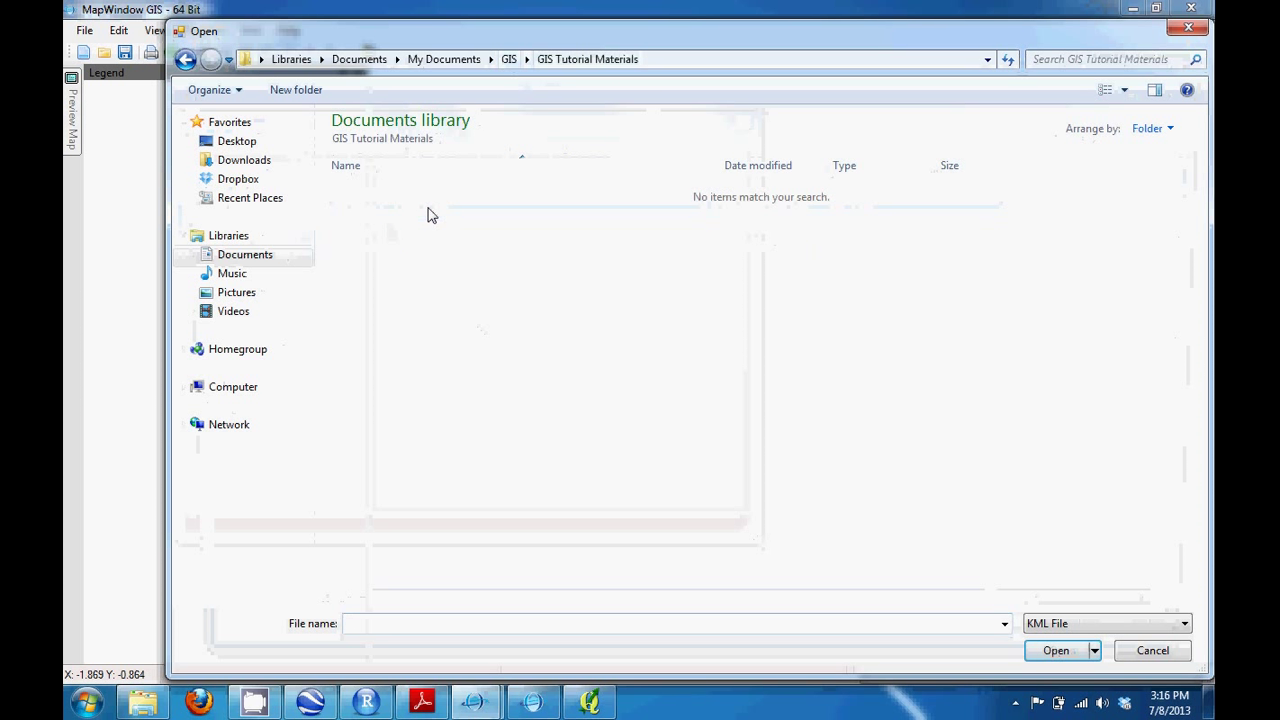
{"action": "left_click", "coordinate": [509, 59]}
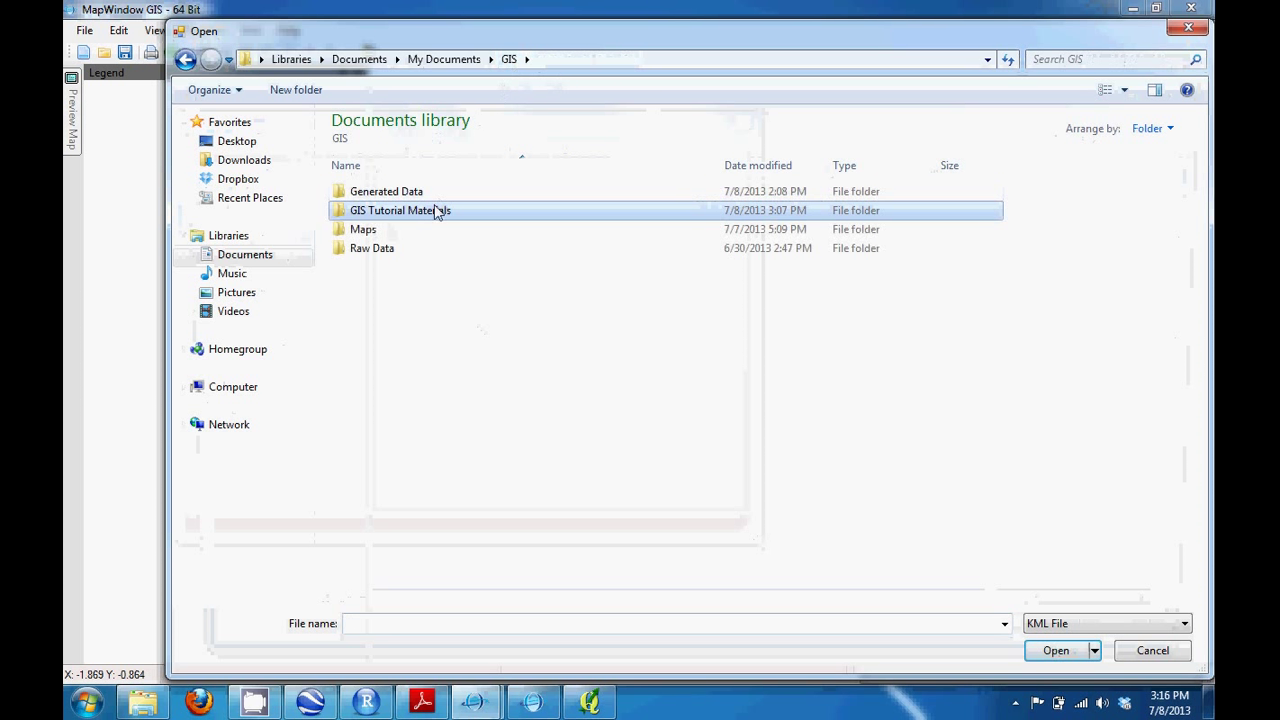
{"action": "double_click", "coordinate": [417, 190]}
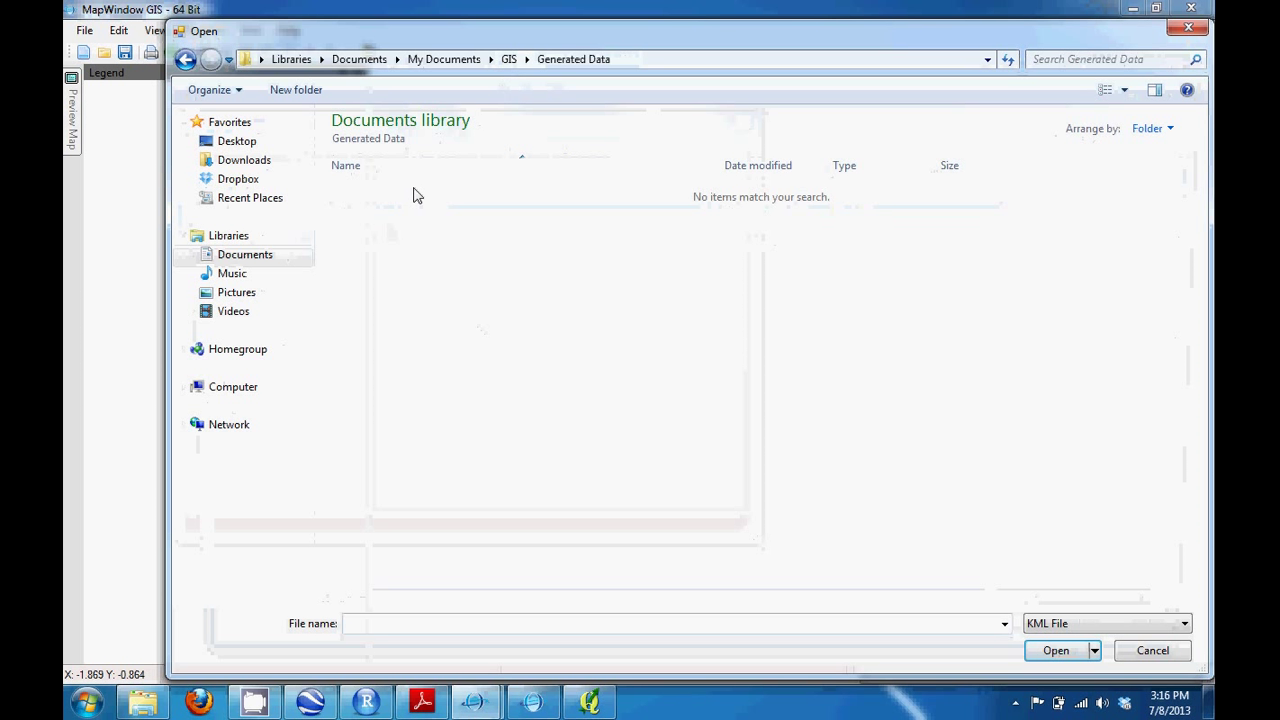
{"action": "left_click", "coordinate": [527, 59]}
{"action": "left_click", "coordinate": [559, 59]}
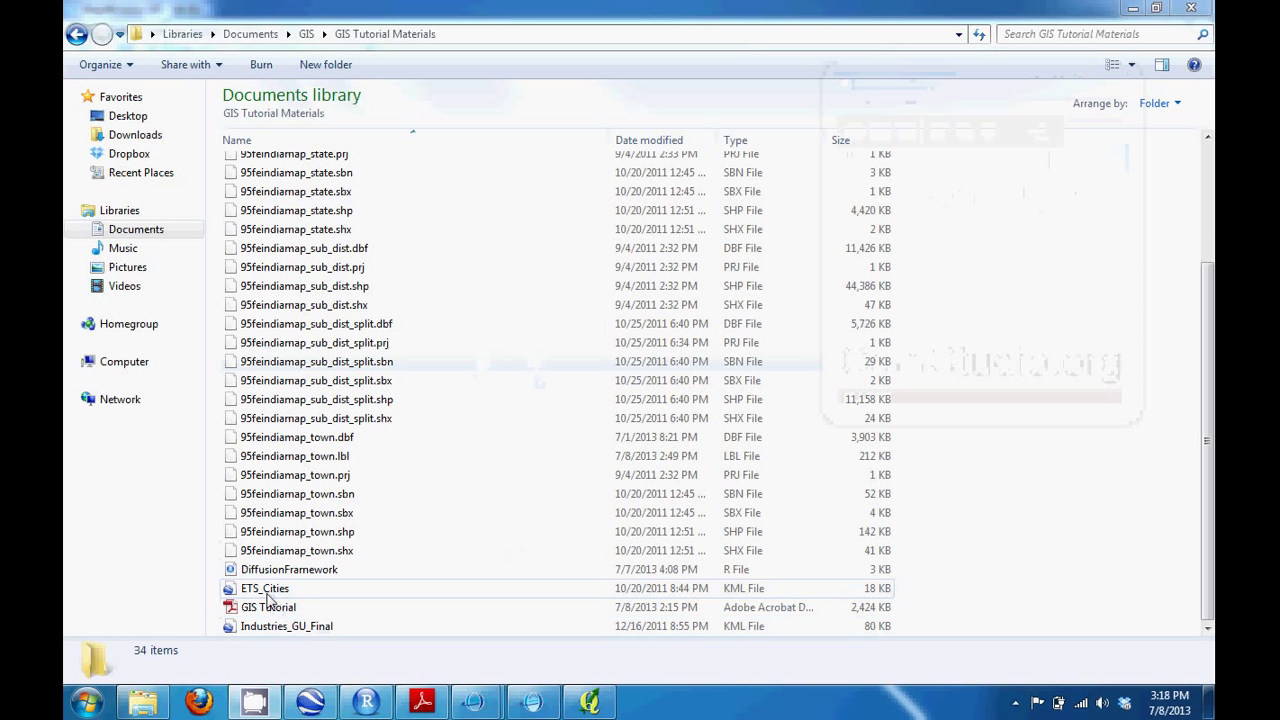
Locate the Industries_GU_Final and ETS_Cities KML files in the GIS Tutorial Materials folder, then return to MapWindow GIS and cancel the file selection
{"action": "left_click", "coordinate": [284, 630]}
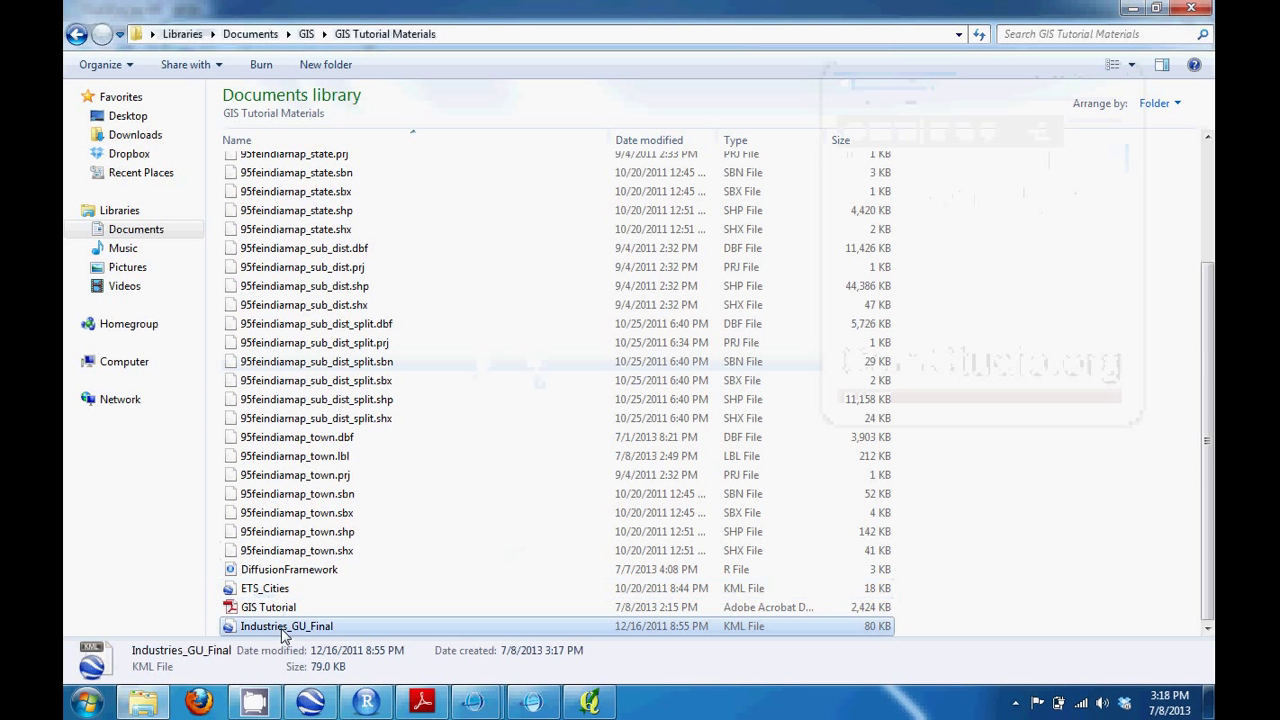
{"action": "left_click", "coordinate": [258, 592]}
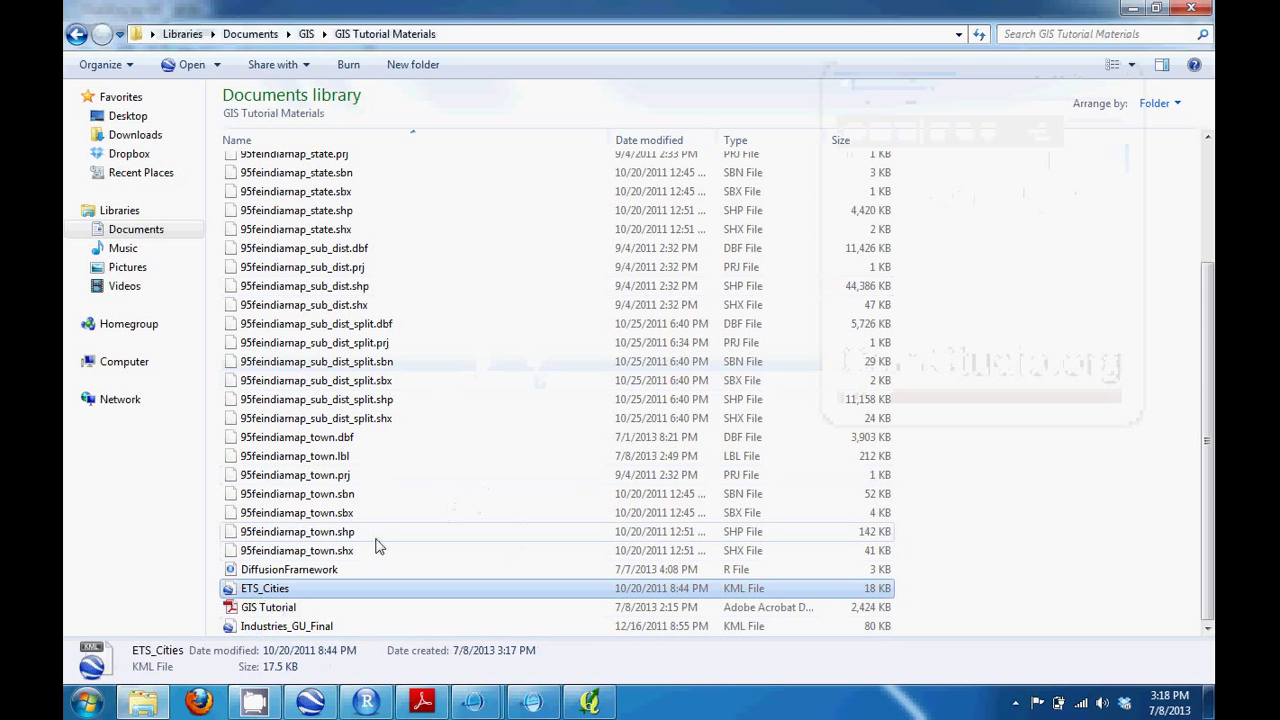
{"action": "left_click", "coordinate": [530, 703]}
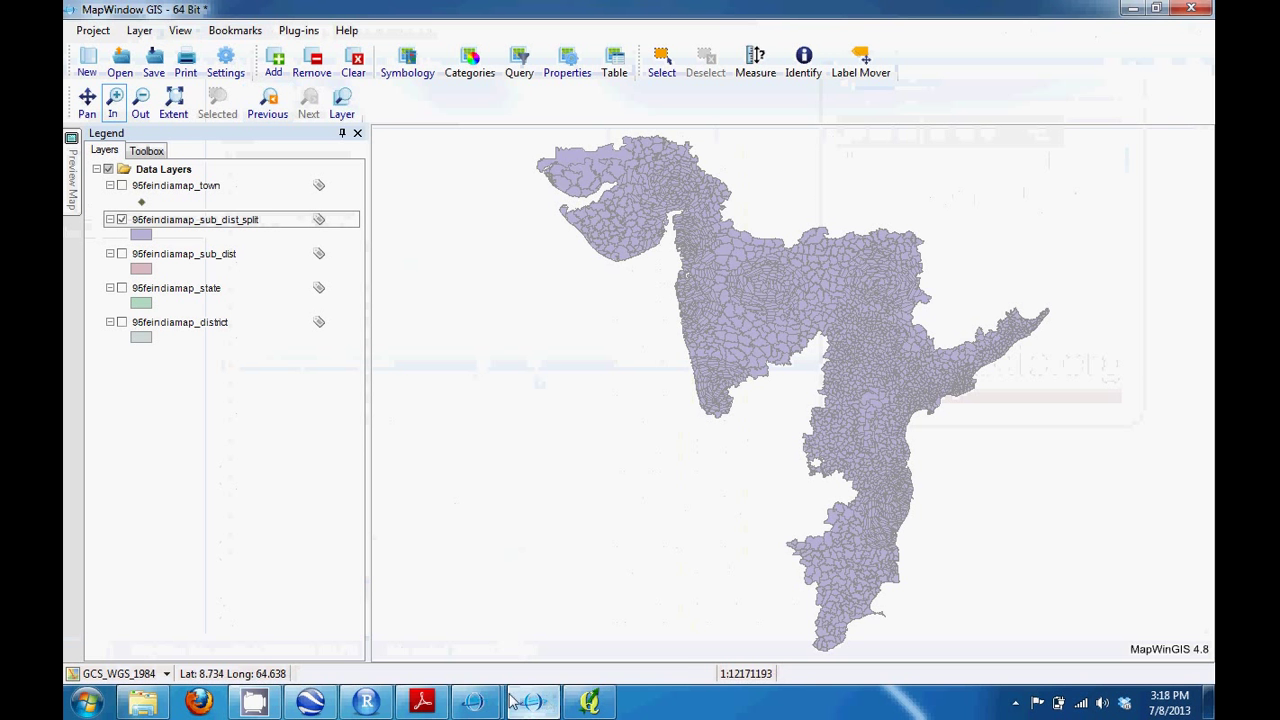
{"action": "mouse_move", "coordinate": [484, 705]}
{"action": "left_click", "coordinate": [530, 608]}
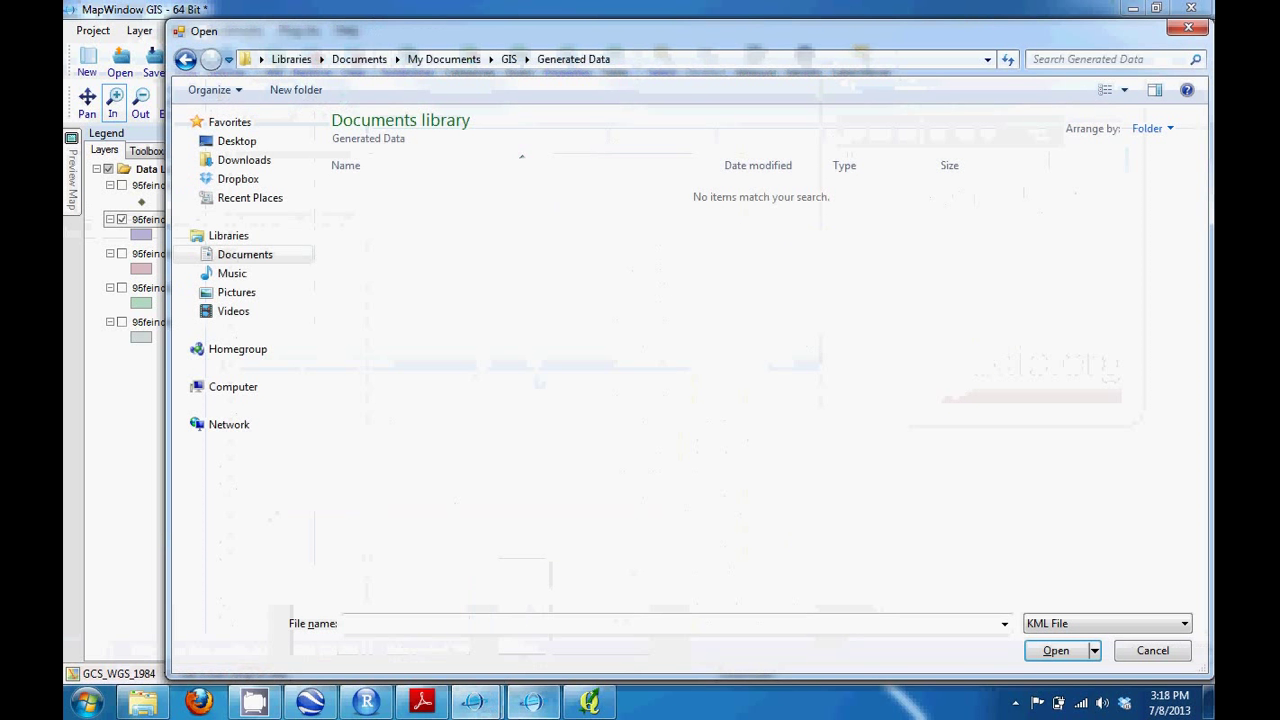
{"action": "left_click", "coordinate": [1188, 27]}
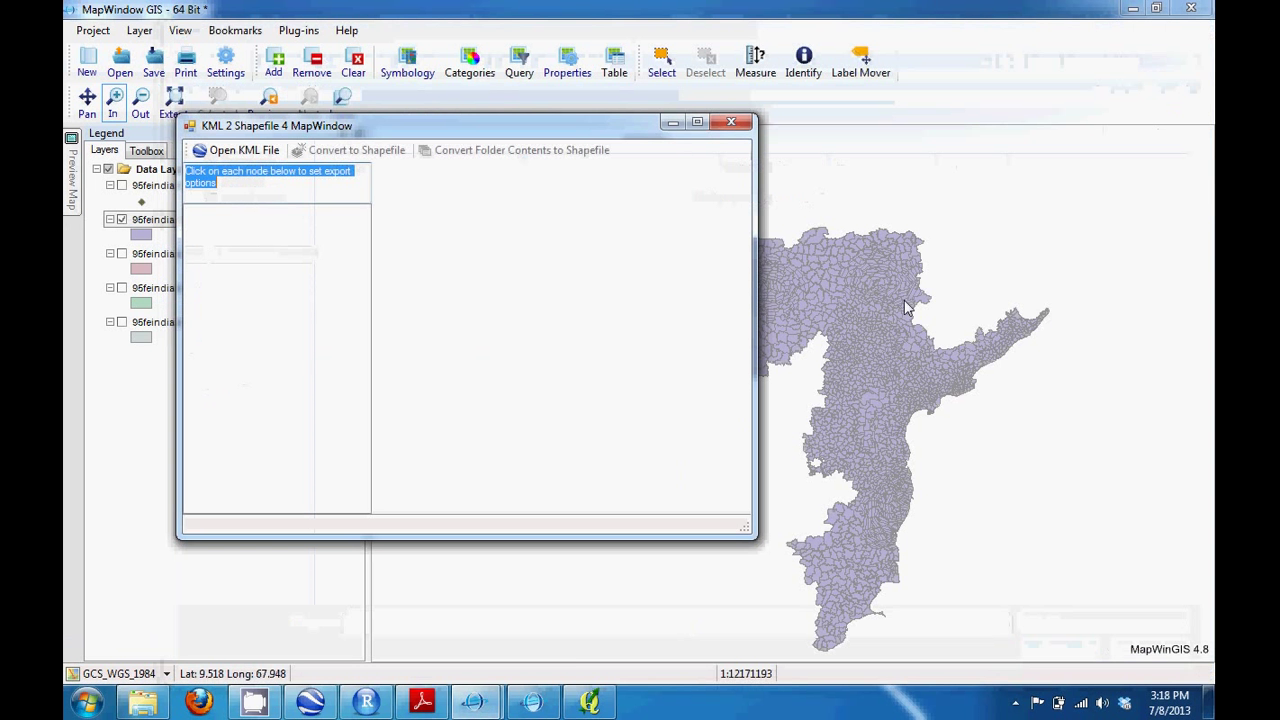
Open the Industries_GU_Final KML file from GIS Tutorial Materials in the KML 2 Shapefile converter
{"action": "left_click", "coordinate": [228, 151]}
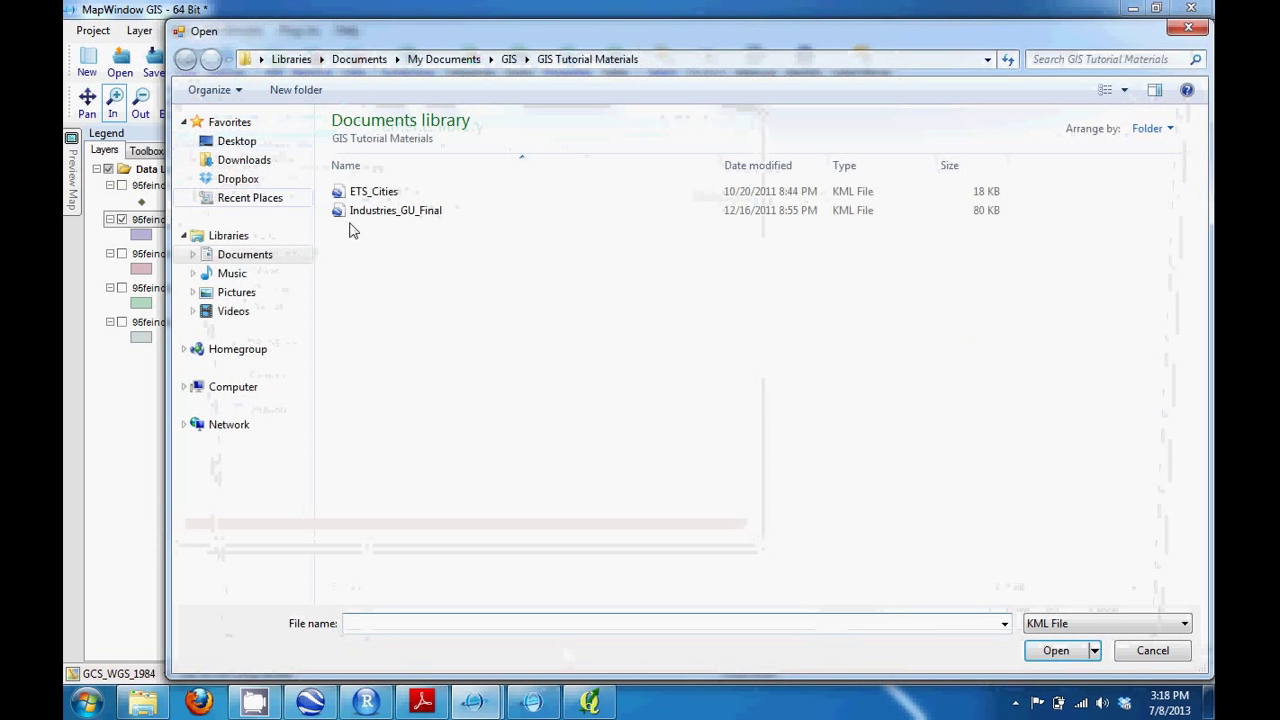
{"action": "left_click", "coordinate": [398, 213]}
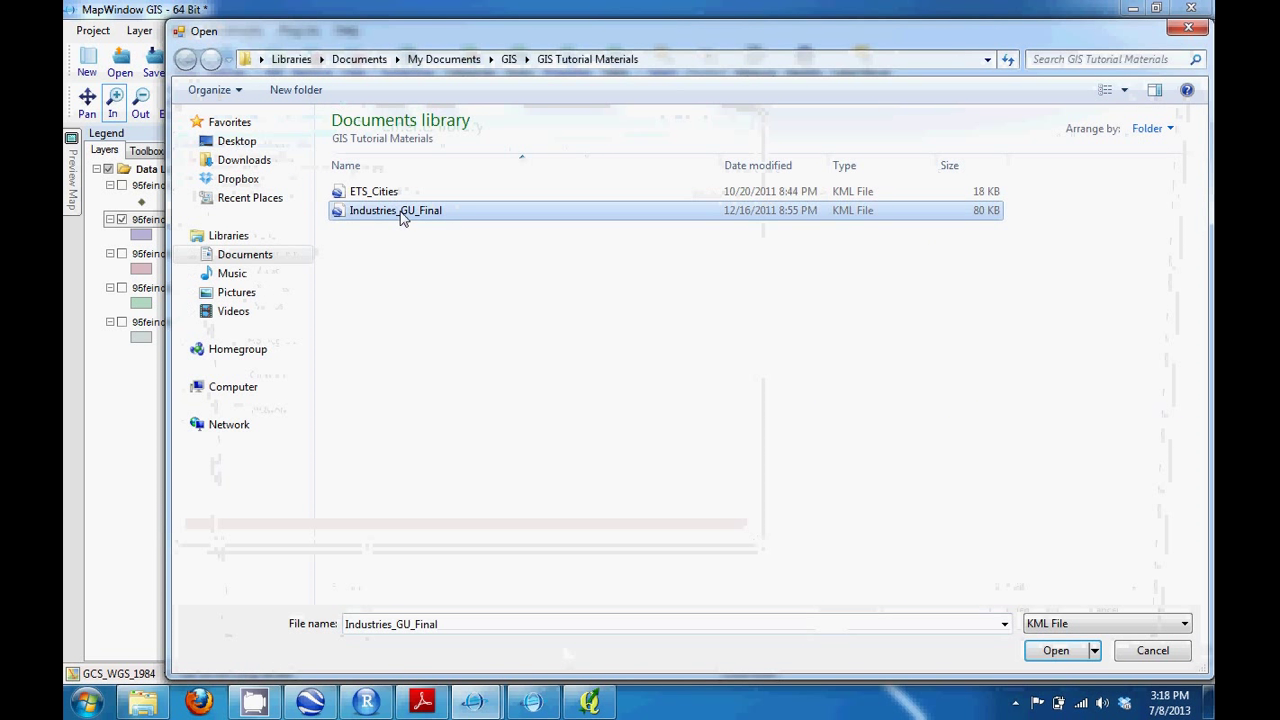
{"action": "left_click", "coordinate": [388, 196]}
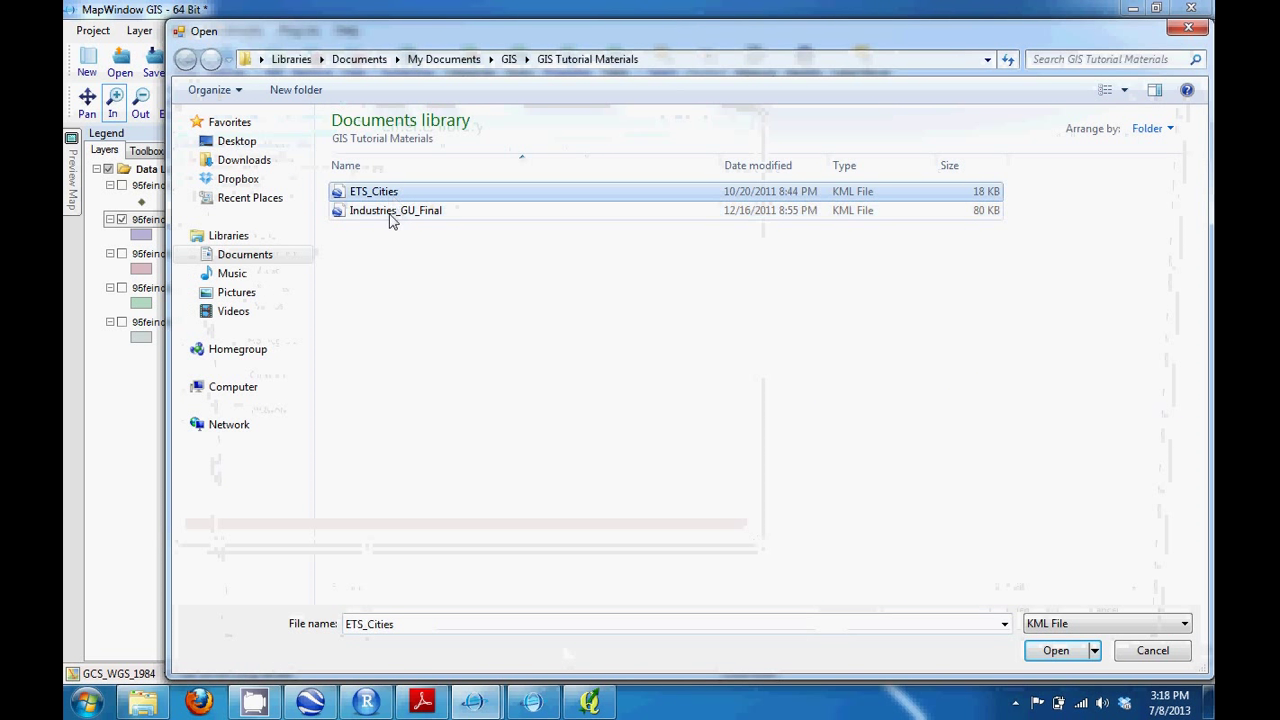
{"action": "left_click", "coordinate": [391, 213]}
{"action": "left_click", "coordinate": [389, 196]}
{"action": "left_click", "coordinate": [392, 216]}
{"action": "double_click", "coordinate": [394, 216]}
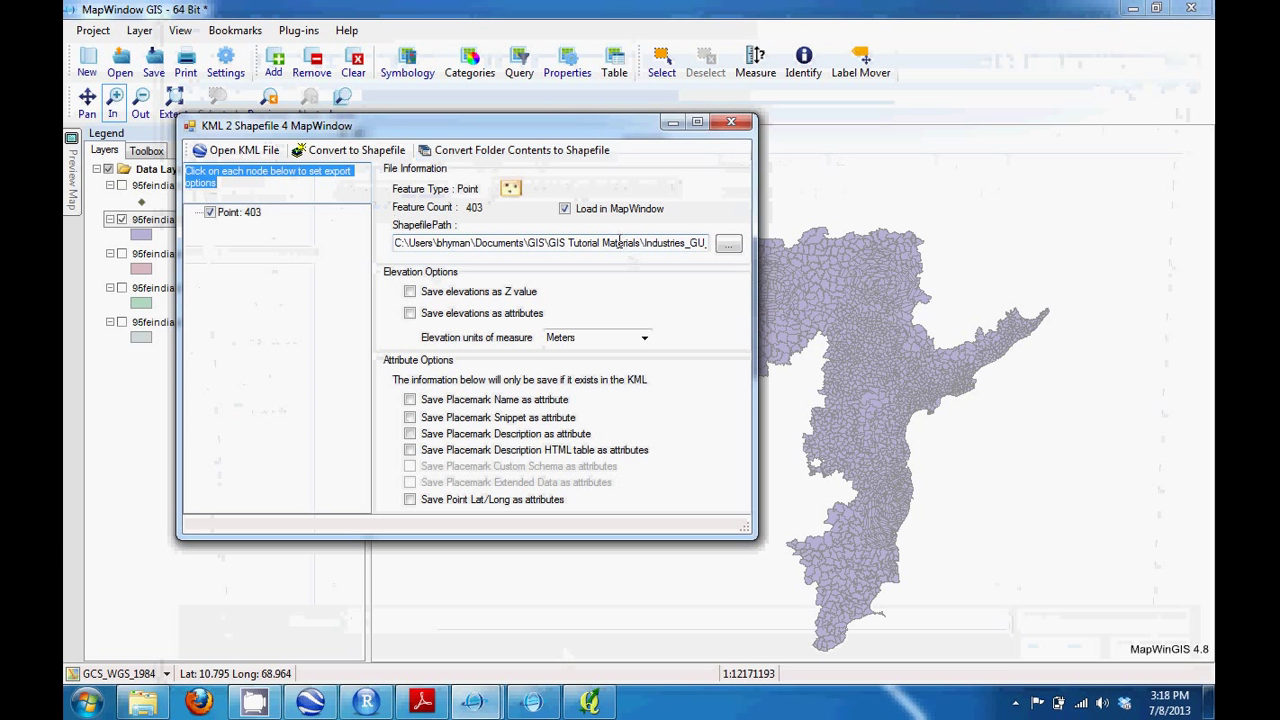
Include the placemark name as an attribute and convert the KML points to Industries_GU_Final_point.shp, after glancing at the industries in Google Earth
{"action": "left_click_drag", "start_coordinate": [620, 243], "coordinate": [655, 248]}
{"action": "left_click", "coordinate": [654, 250]}
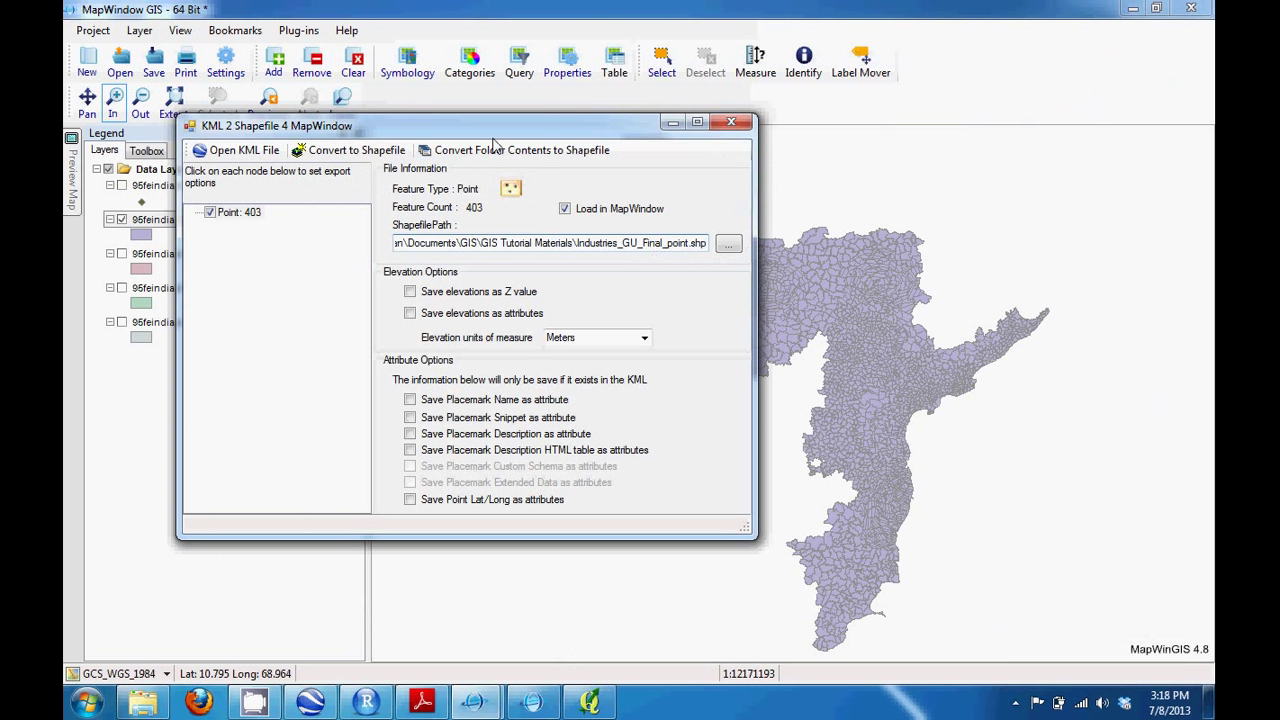
{"action": "left_click", "coordinate": [412, 400]}
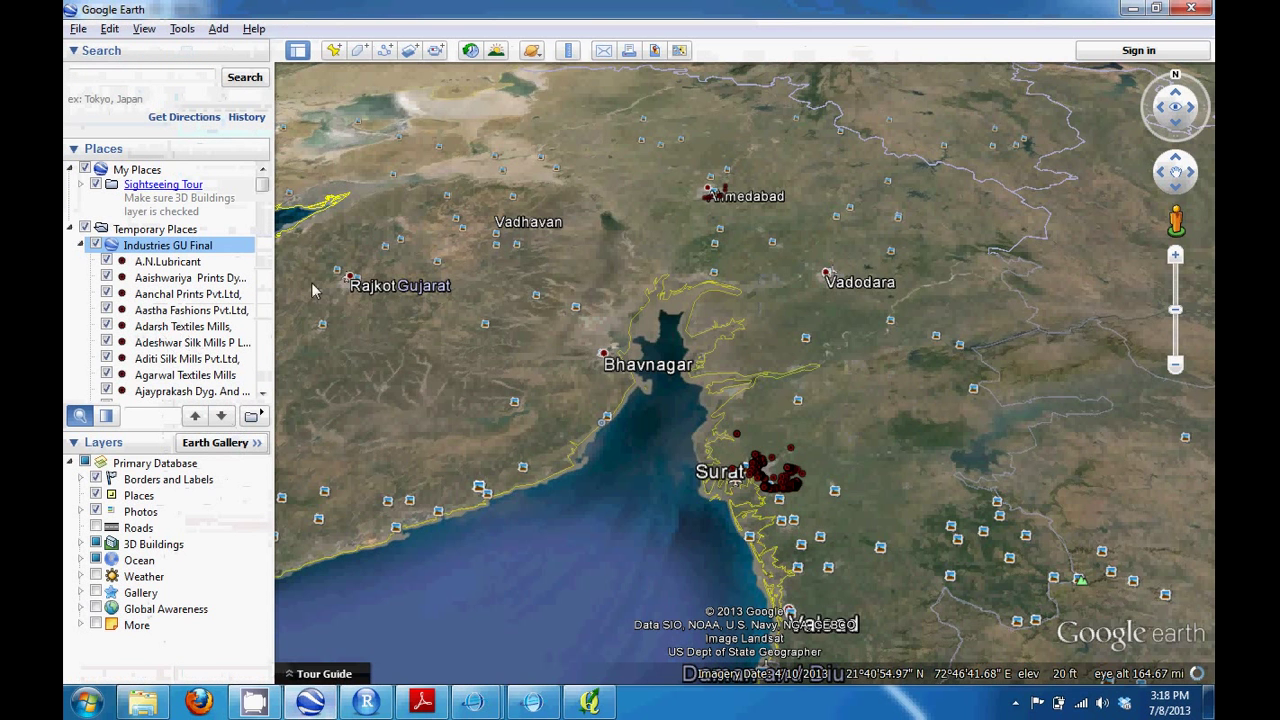
{"action": "left_click", "coordinate": [1133, 9]}
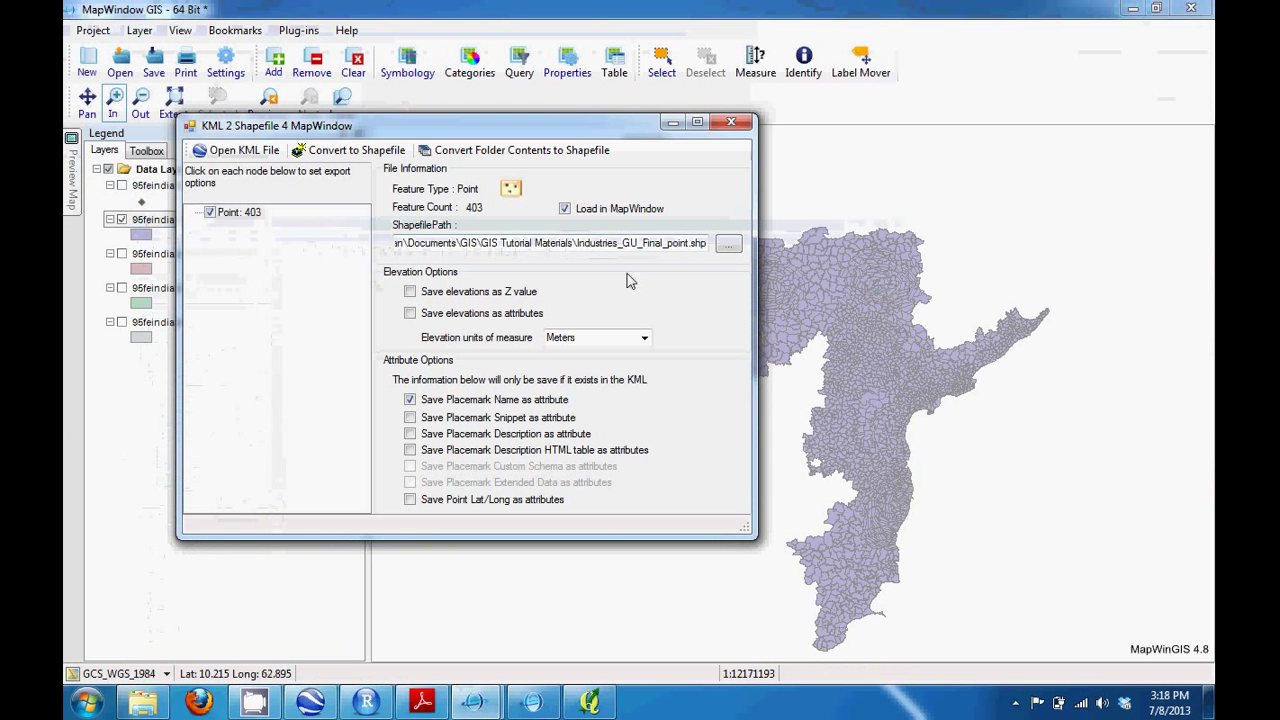
{"action": "left_click", "coordinate": [349, 150]}
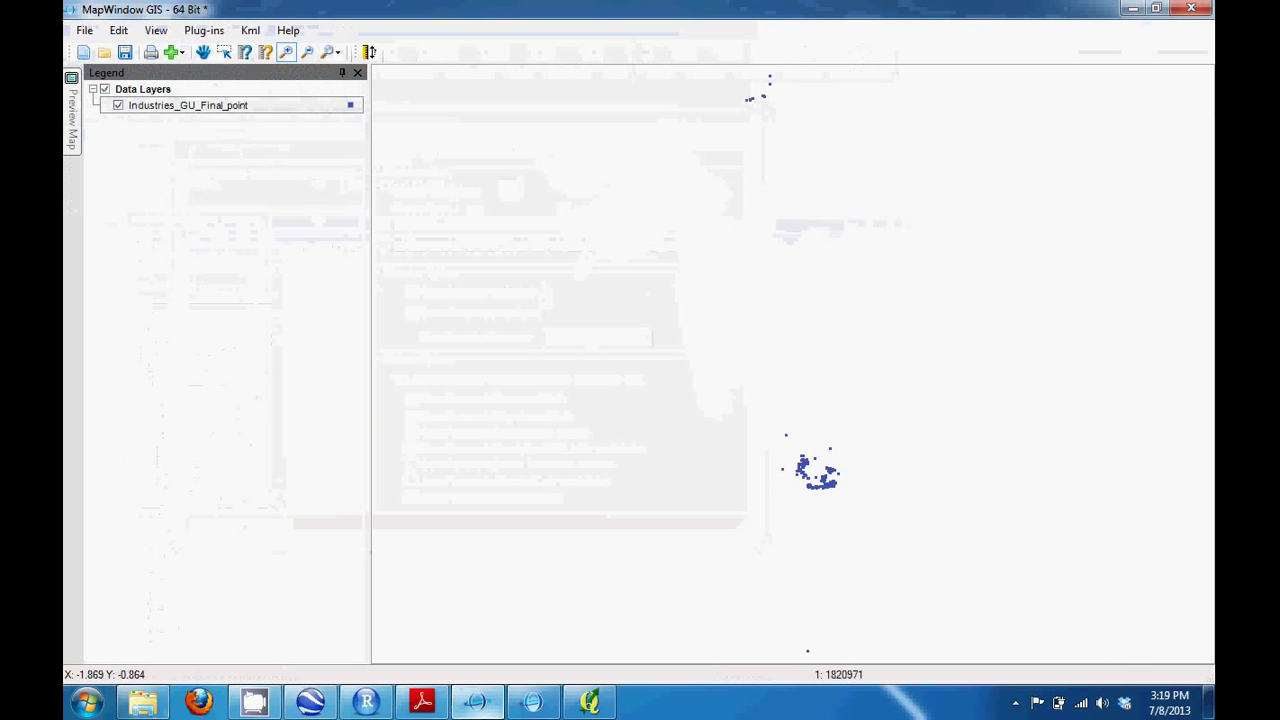
Inspect the converted industry points up close and close their MapWindow GIS window without saving the project
{"action": "left_click", "coordinate": [770, 445]}
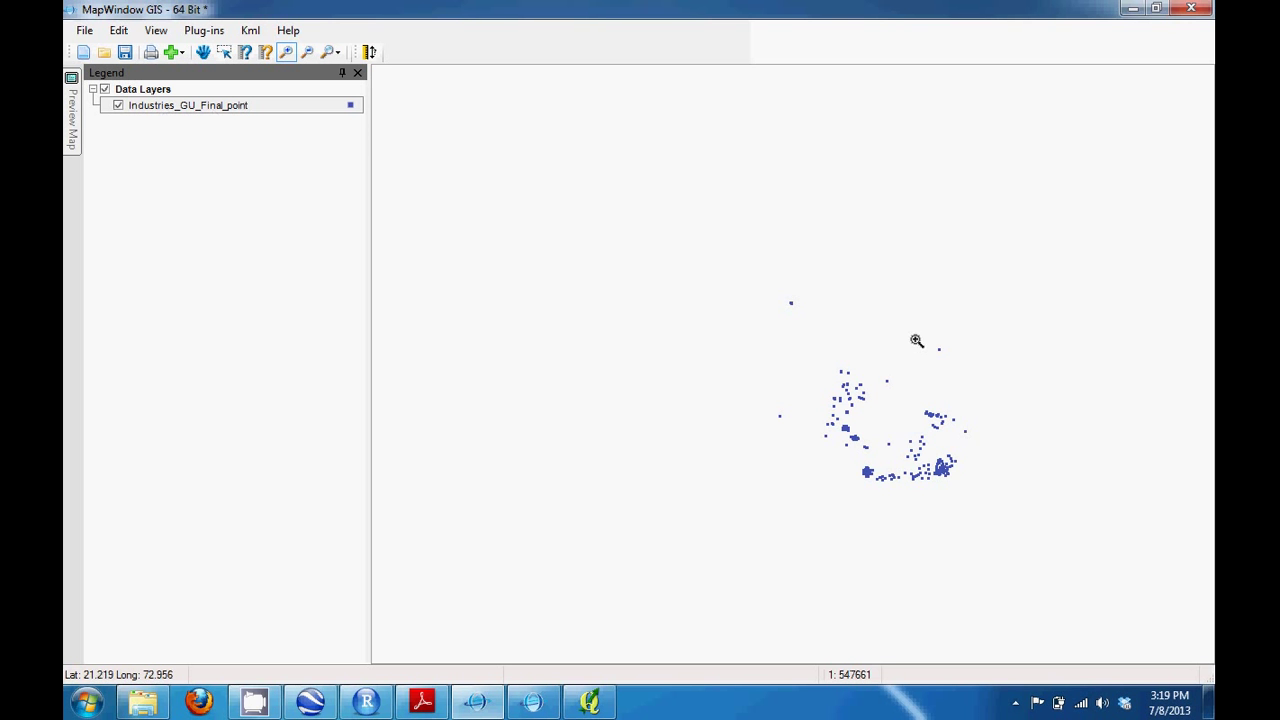
{"action": "left_click", "coordinate": [1192, 8]}
{"action": "left_click", "coordinate": [666, 411]}
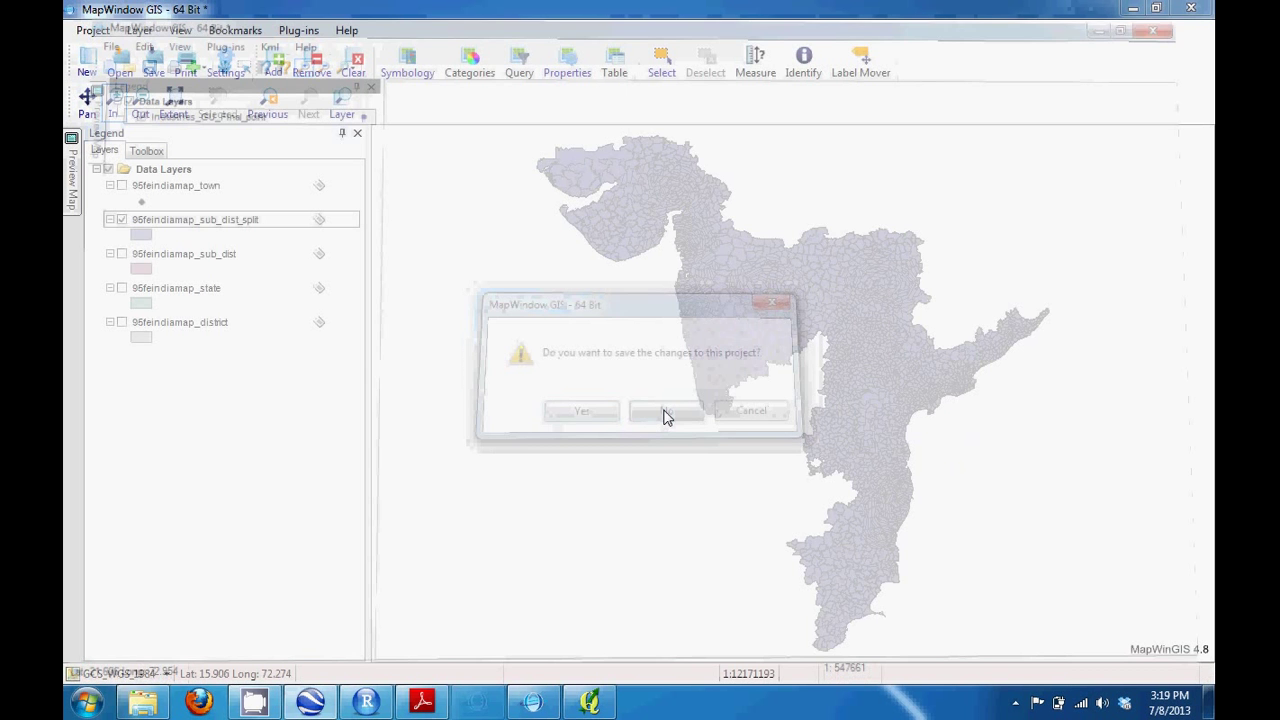
Add the Industries_GU_Final_point.shp layer from GIS Tutorial Materials to the India map project
{"action": "left_click", "coordinate": [275, 65]}
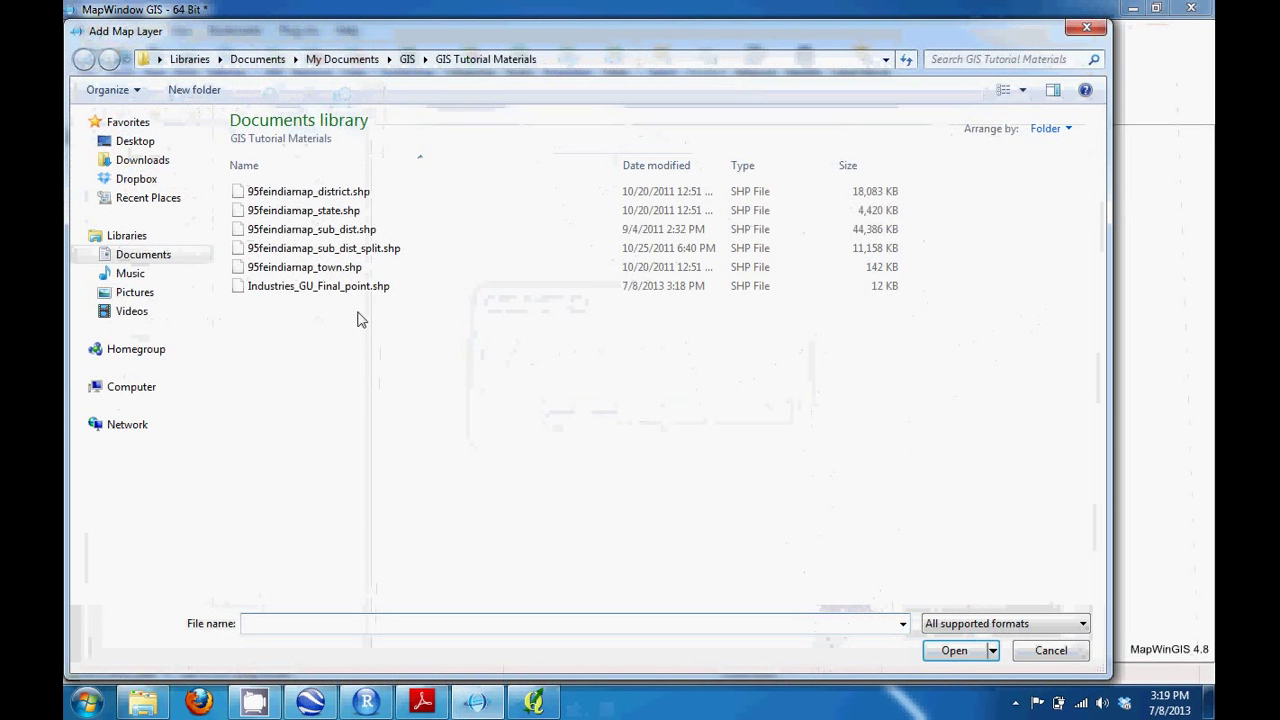
{"action": "left_click", "coordinate": [303, 288]}
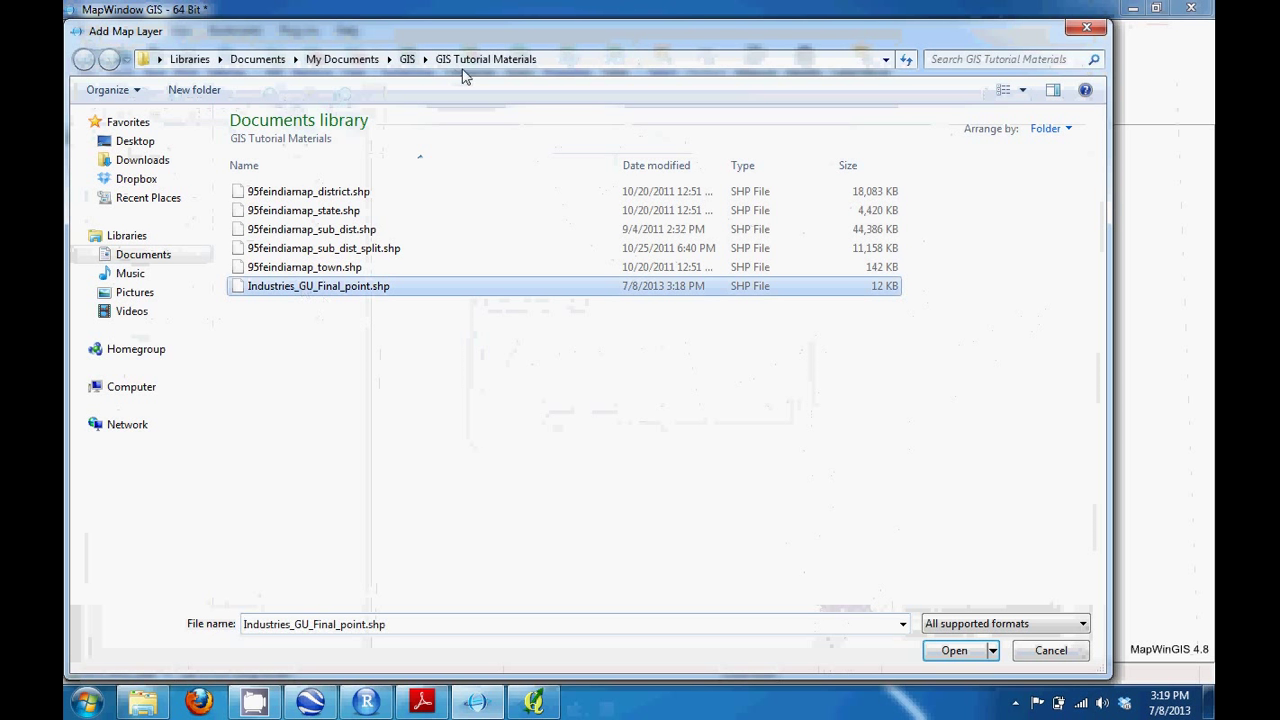
{"action": "double_click", "coordinate": [315, 288]}
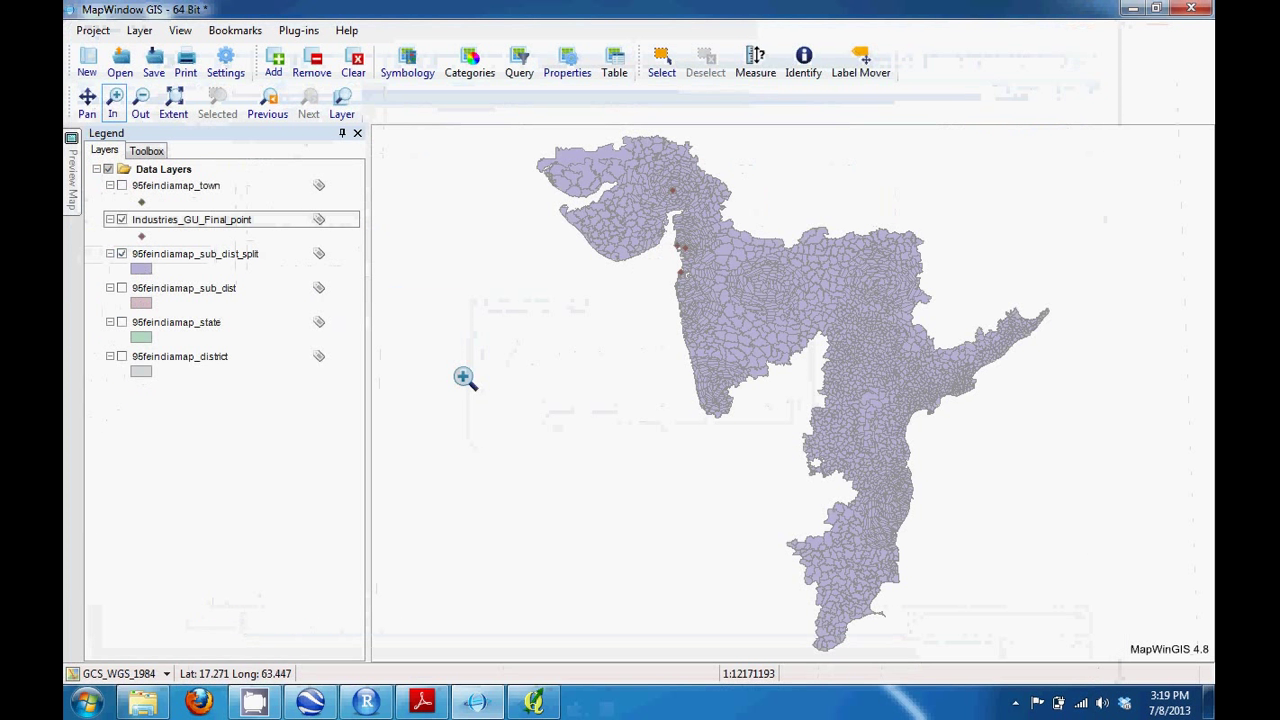
Examine the industry points along the Gujarat coast up close and return to the full extent of the India map
{"action": "left_click_drag", "start_coordinate": [636, 178], "coordinate": [760, 330]}
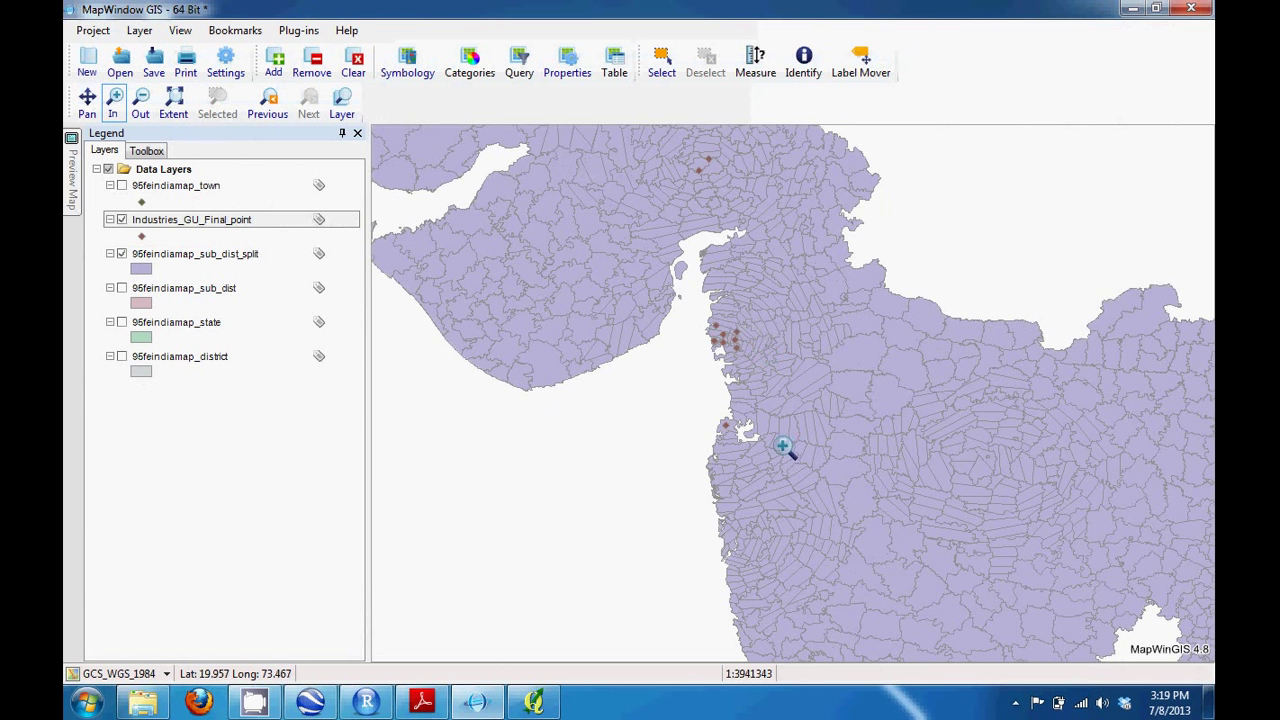
{"action": "left_click", "coordinate": [690, 250]}
{"action": "left_click", "coordinate": [812, 436]}
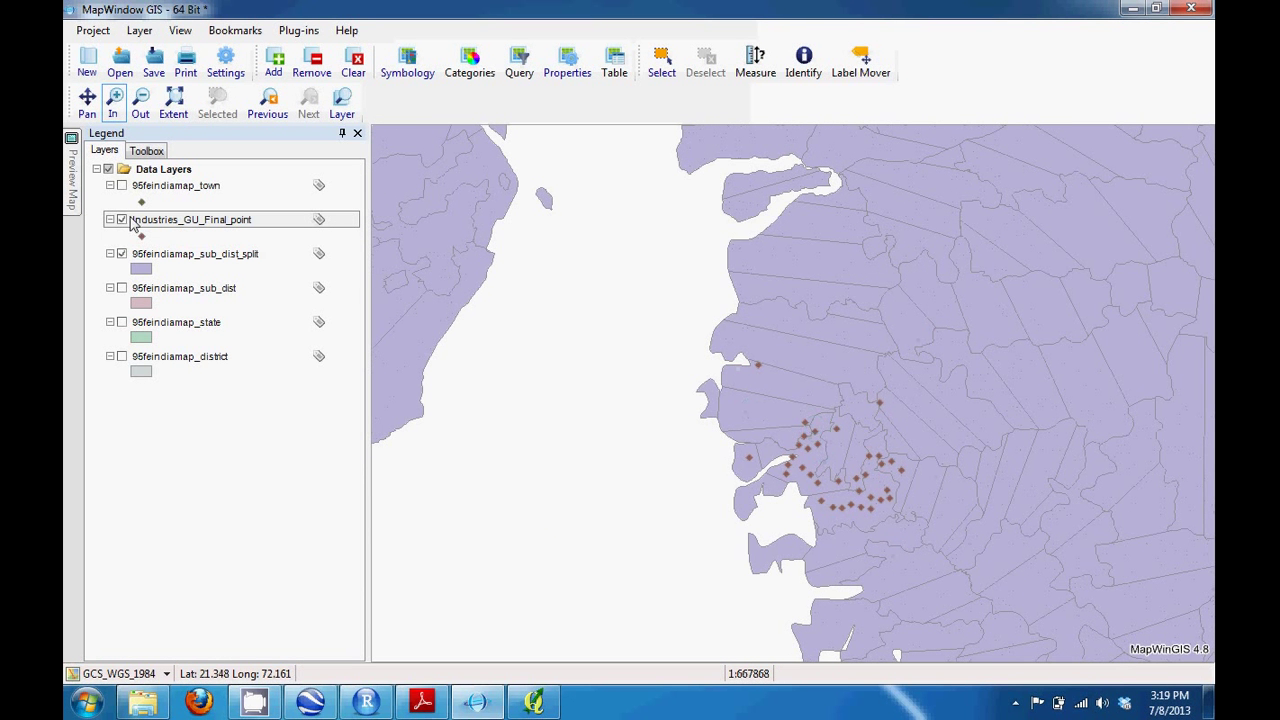
{"action": "right_click", "coordinate": [175, 230]}
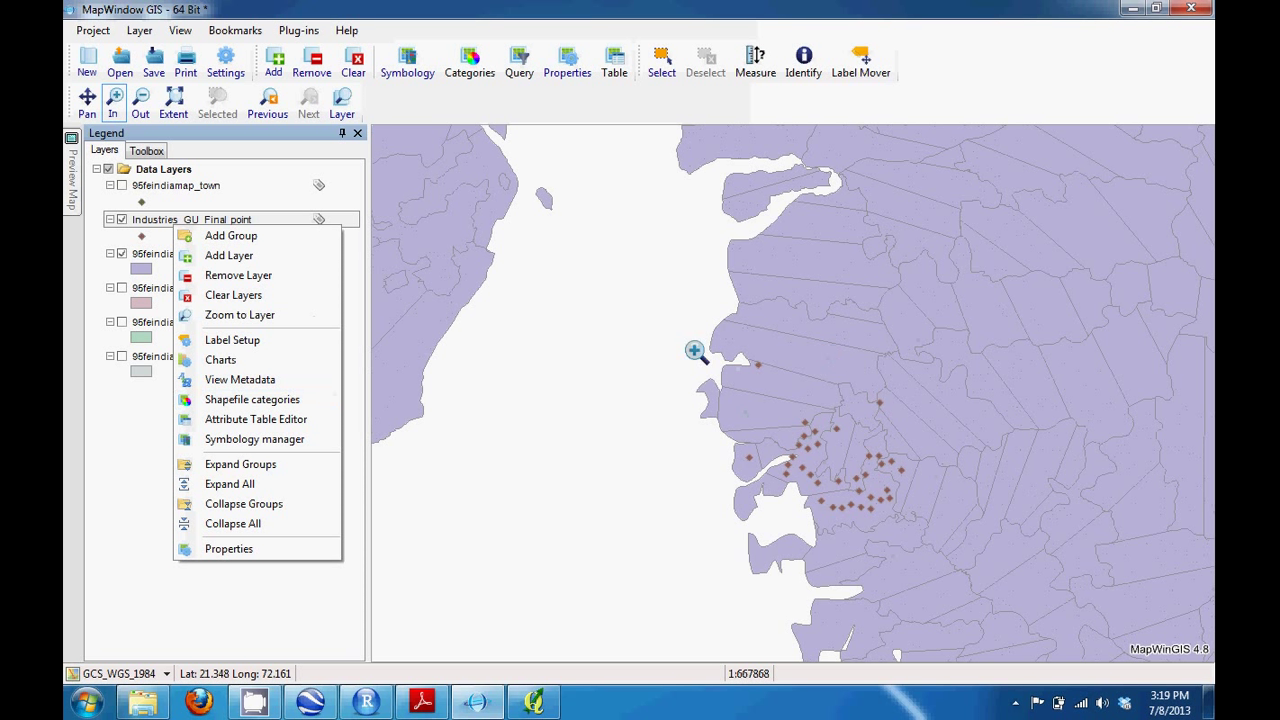
{"action": "left_click", "coordinate": [136, 511]}
{"action": "left_click", "coordinate": [173, 100]}
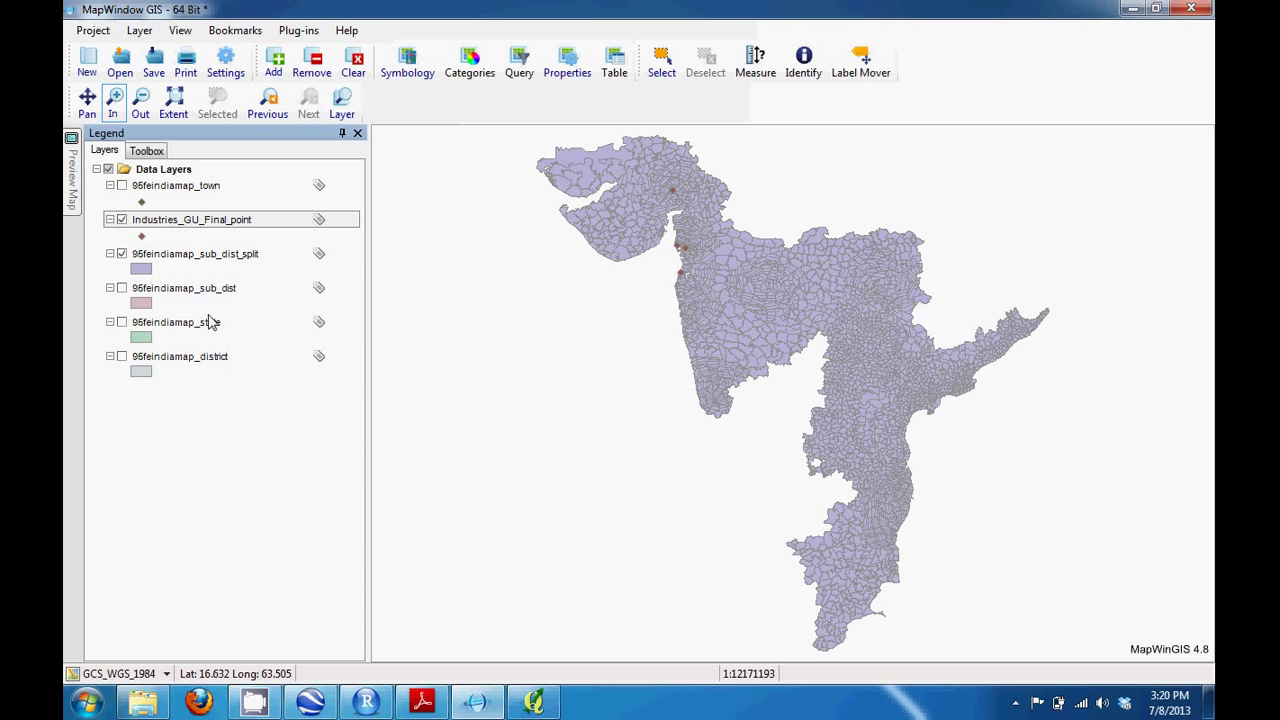
In the 95feindiamap_sub_dist_split attribute table, query STATE_UT = "Gujarat" and apply the matches as a new selection
{"action": "left_click", "coordinate": [214, 257]}
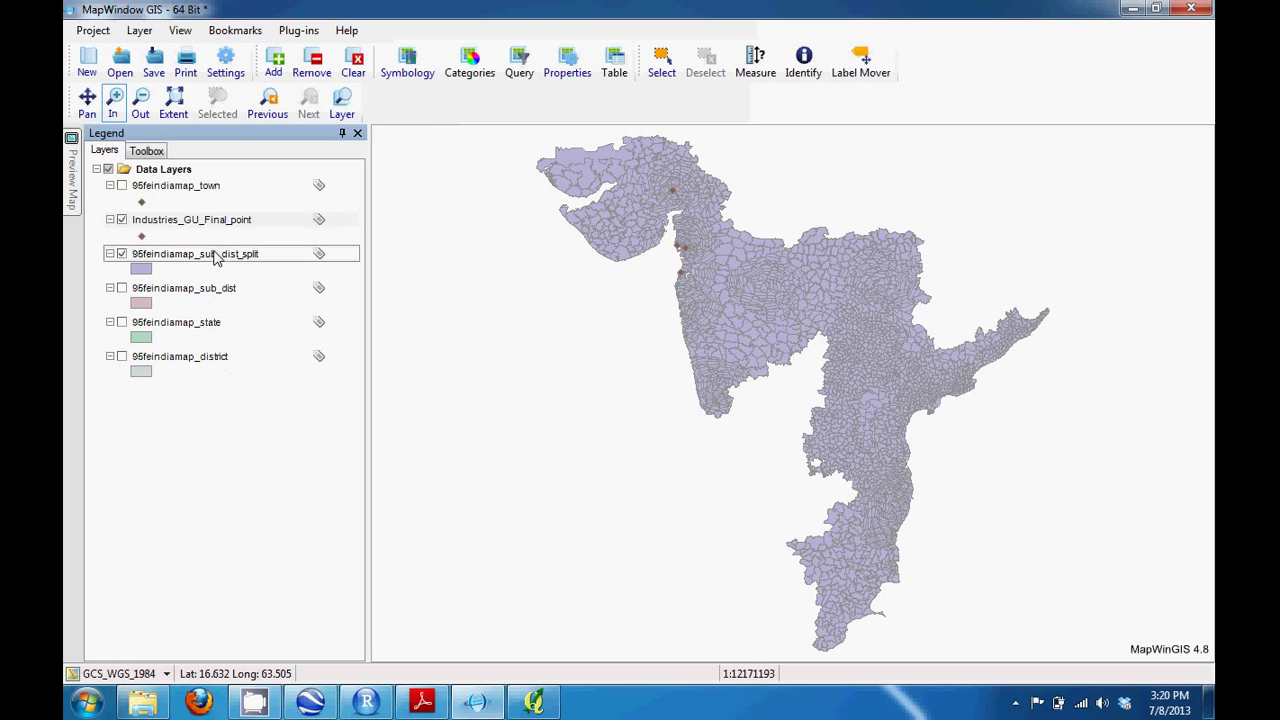
{"action": "right_click", "coordinate": [225, 258]}
{"action": "left_click", "coordinate": [378, 451]}
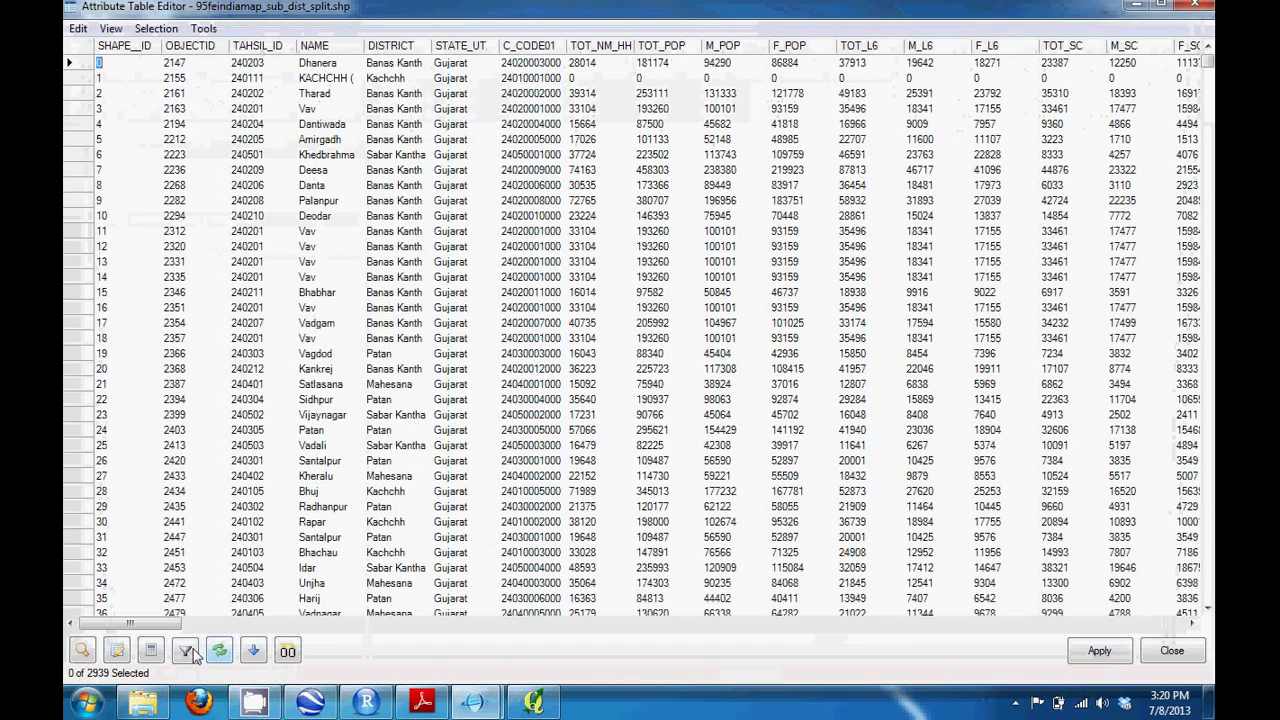
{"action": "left_click", "coordinate": [185, 651]}
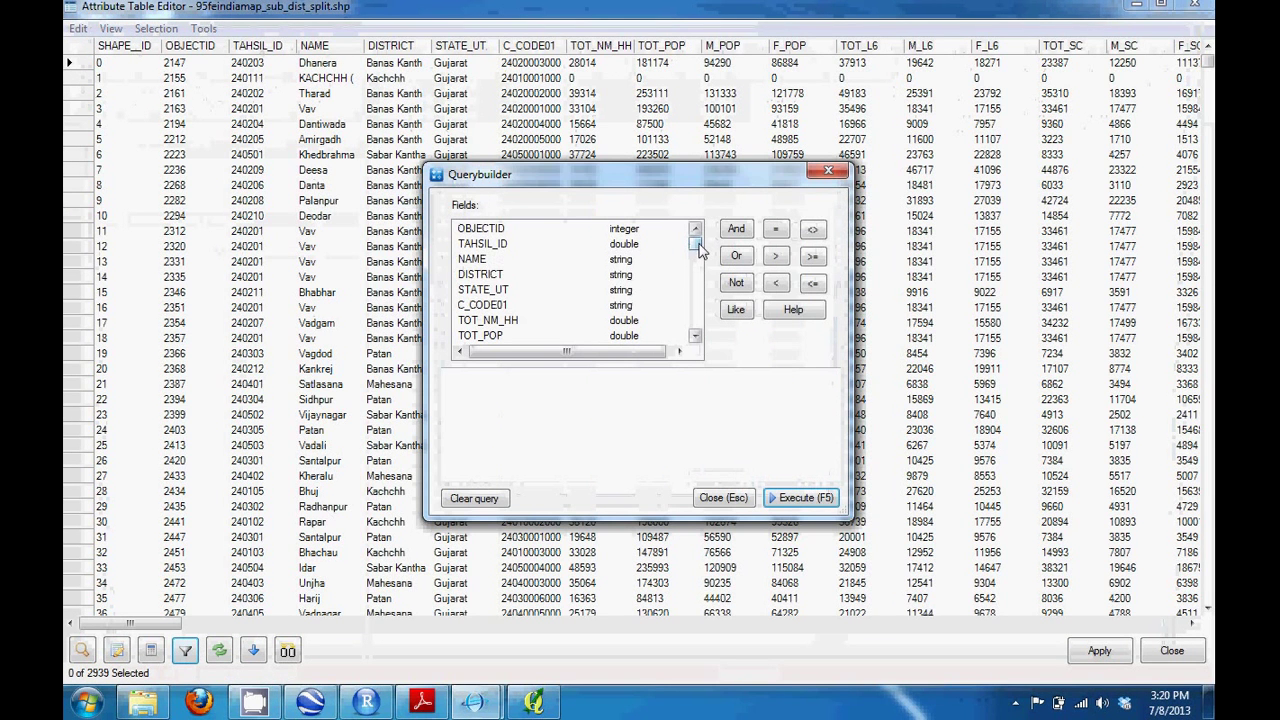
{"action": "double_click", "coordinate": [485, 290]}
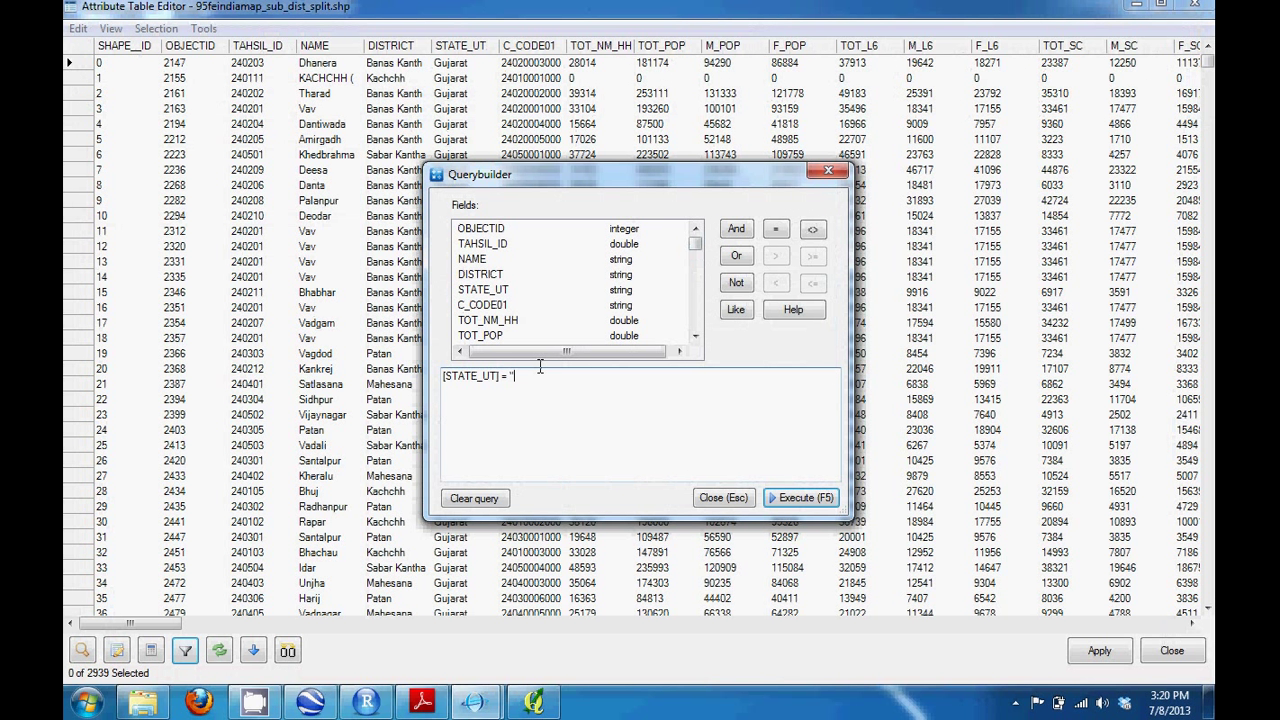
{"action": "type", "text": "Gujarat"}
{"action": "left_click", "coordinate": [801, 499]}
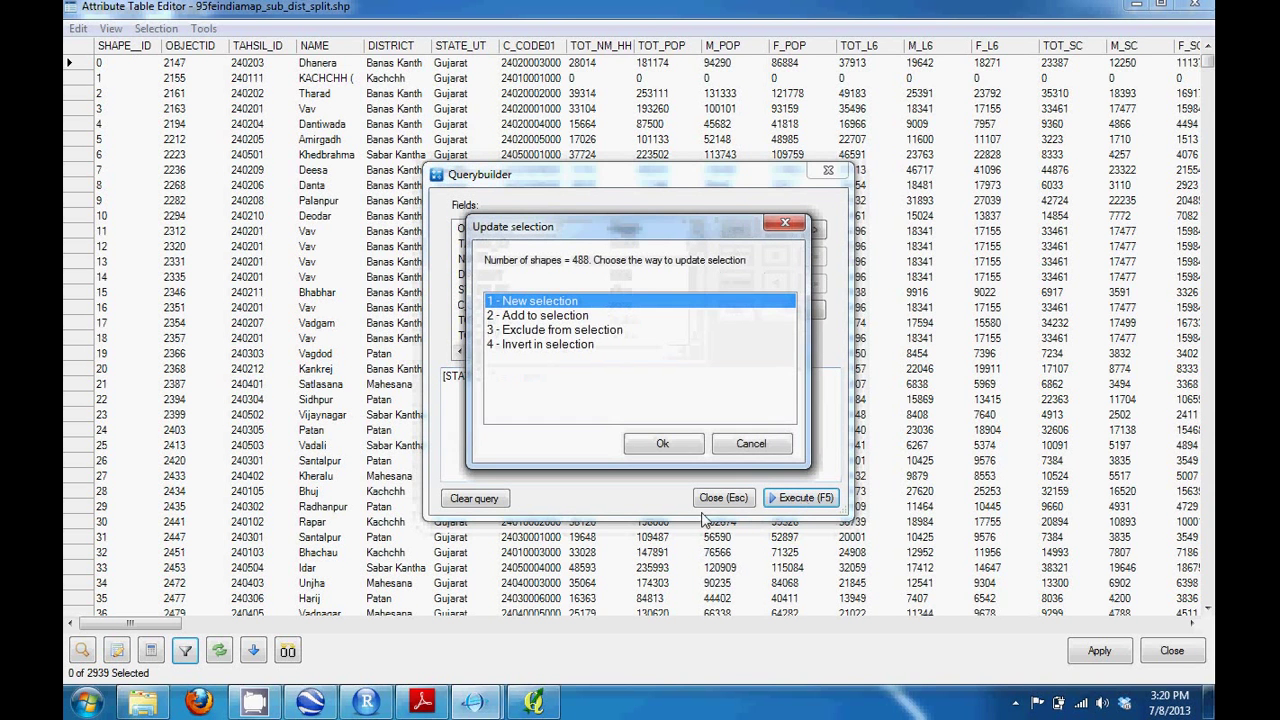
{"action": "left_click", "coordinate": [653, 445]}
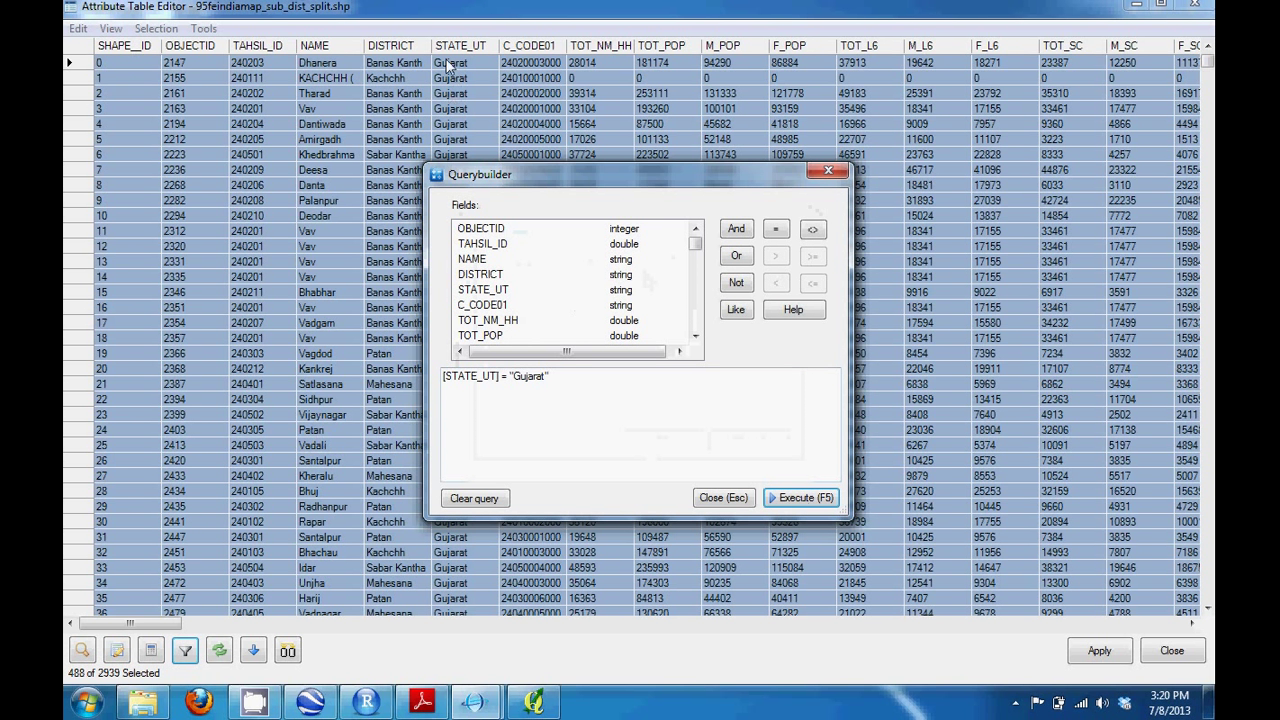
{"action": "left_click", "coordinate": [736, 498]}
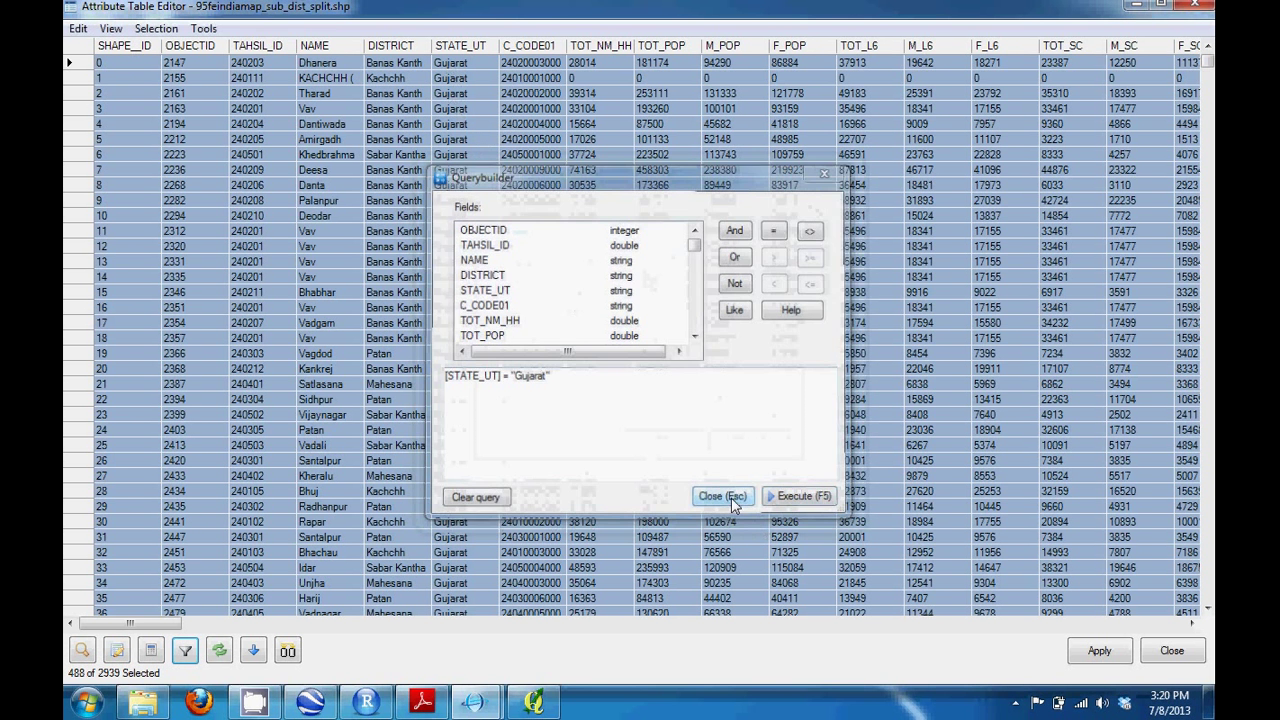
Export the selected Gujarat features to GIS Tutorial Materials as Split_Subdistricts_GU, load the new shapefile and close the attribute table
{"action": "left_click", "coordinate": [170, 33]}
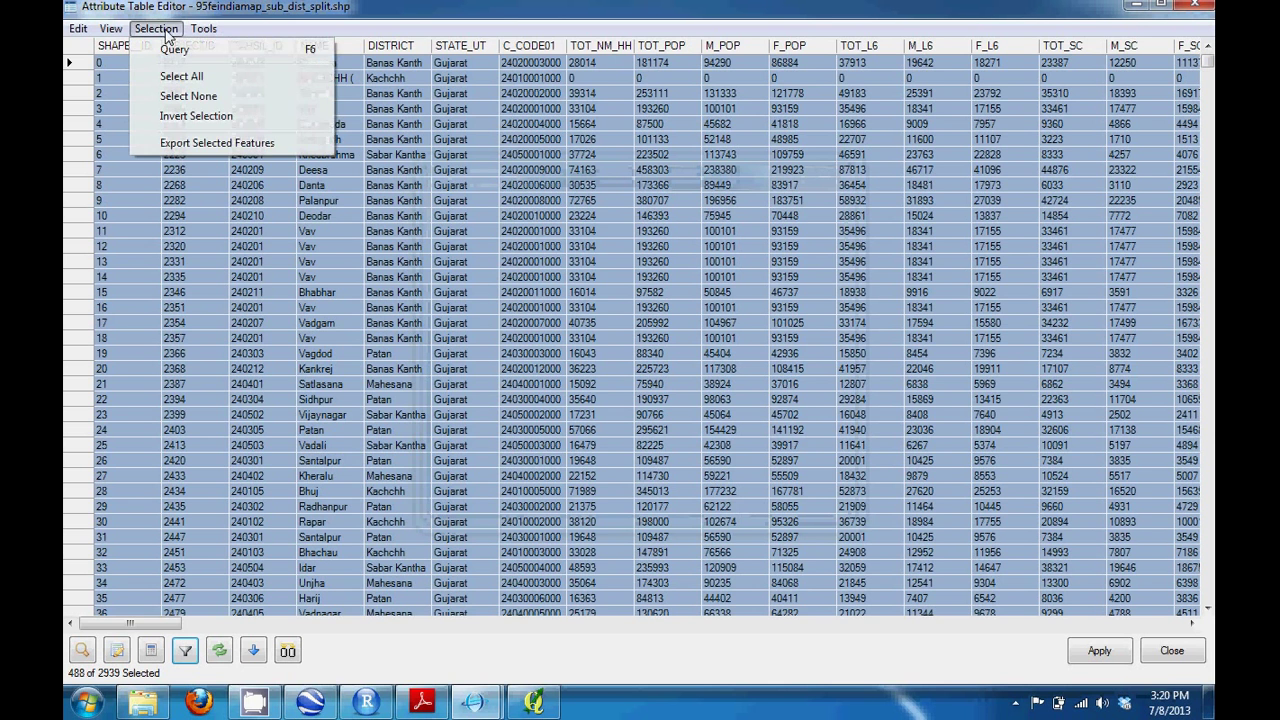
{"action": "left_click", "coordinate": [200, 138]}
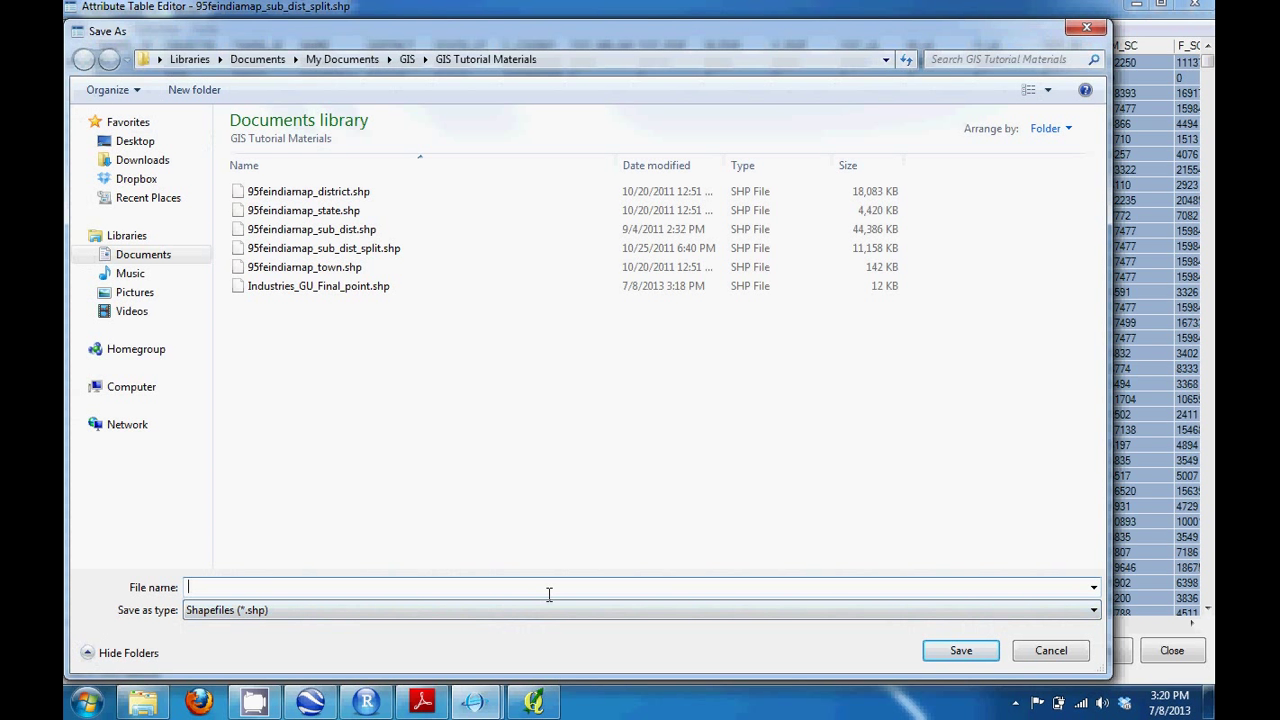
{"action": "type", "text": "Split_Subdistricts_GU"}
{"action": "key", "text": "Return"}
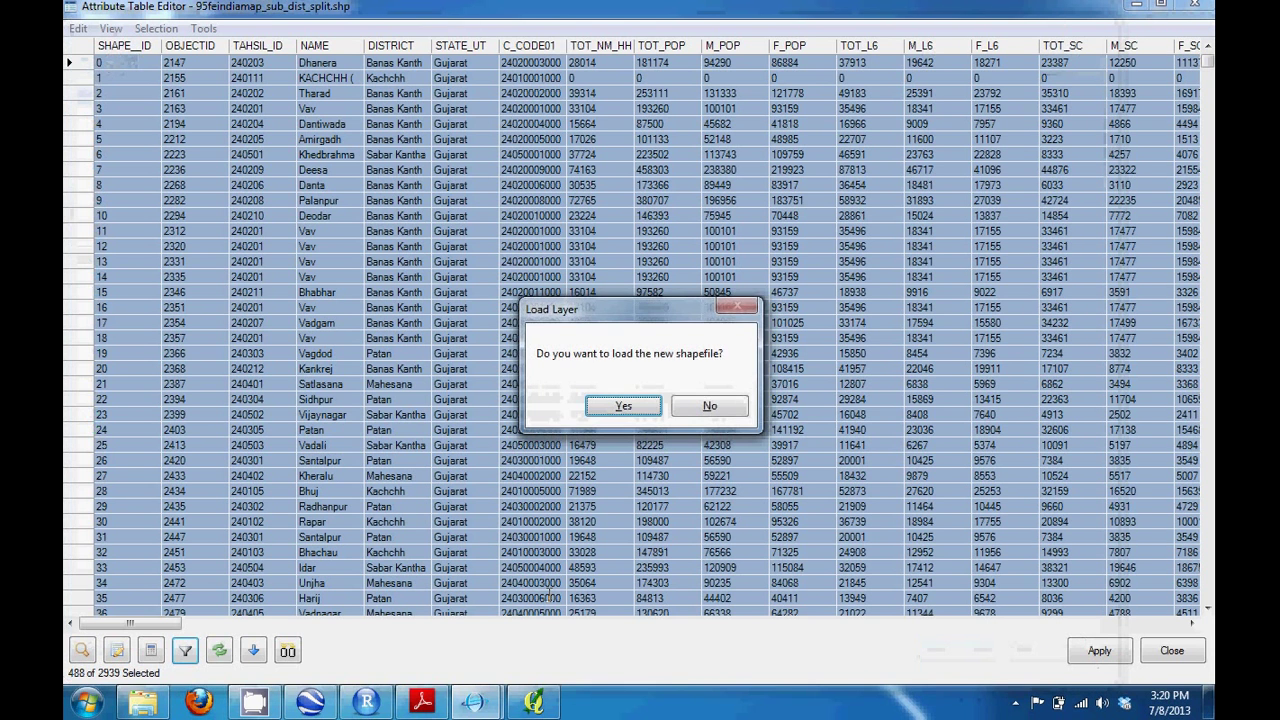
{"action": "left_click", "coordinate": [640, 408]}
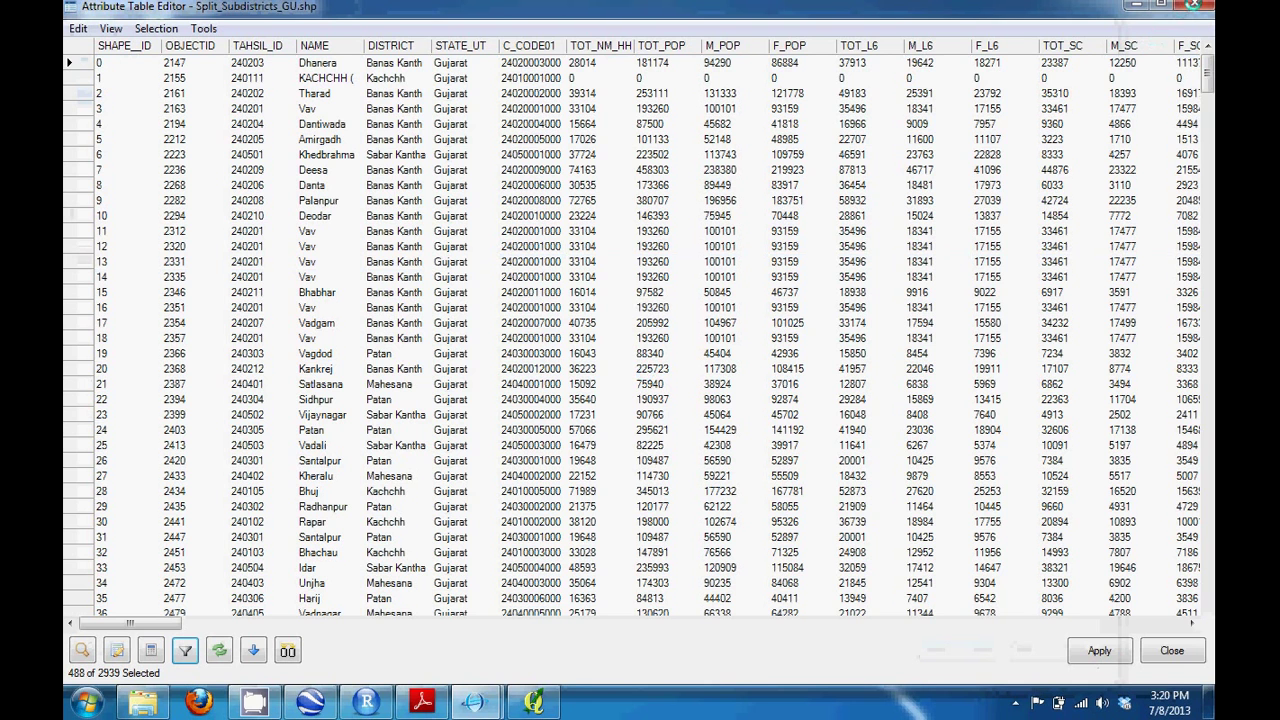
{"action": "left_click", "coordinate": [1193, 6]}
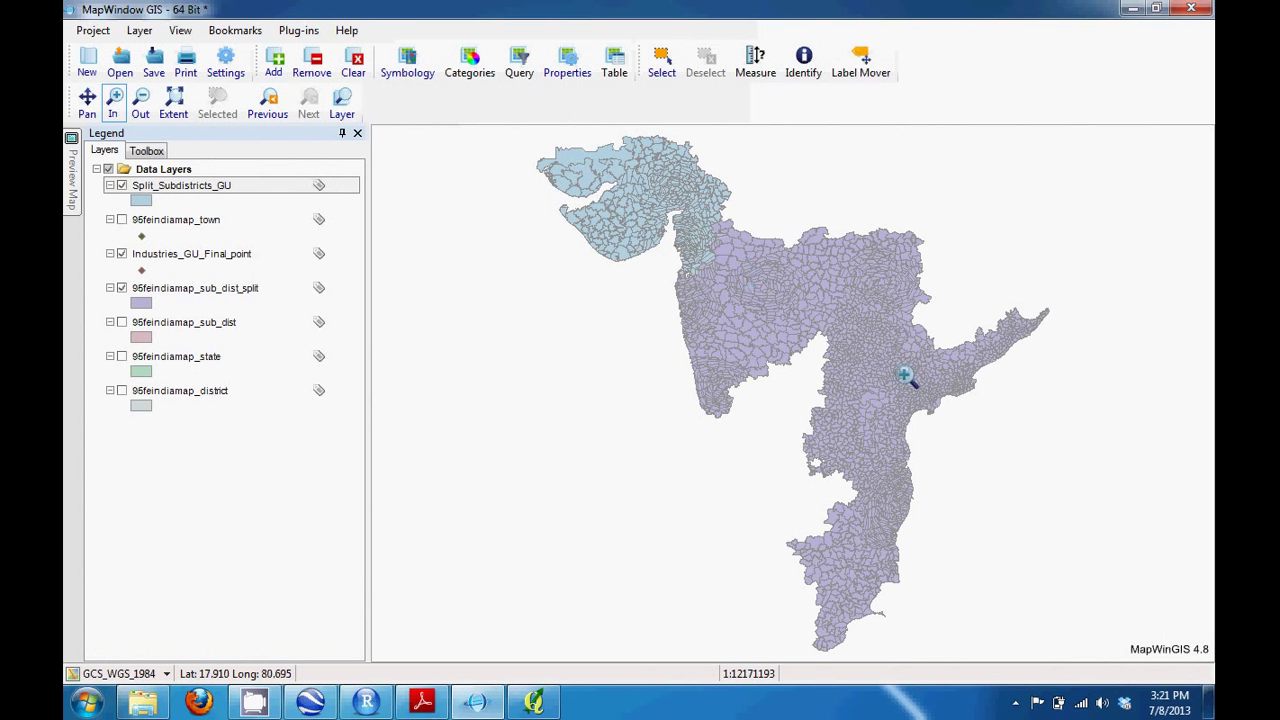
Hide the 95feindiamap_sub_dist_split layer and move Industries_GU_Final_point above Split_Subdistricts_GU, after glancing at the example maps in Adobe Reader
{"action": "left_click", "coordinate": [121, 288]}
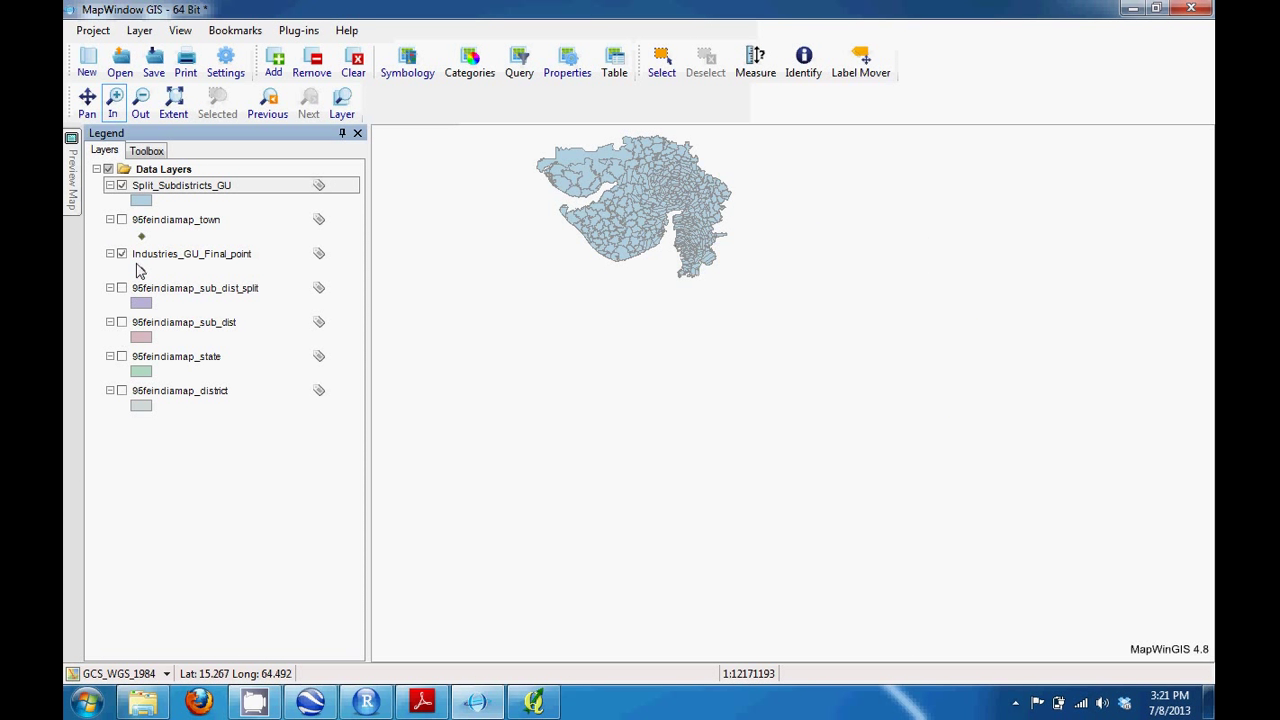
{"action": "left_click", "coordinate": [175, 113]}
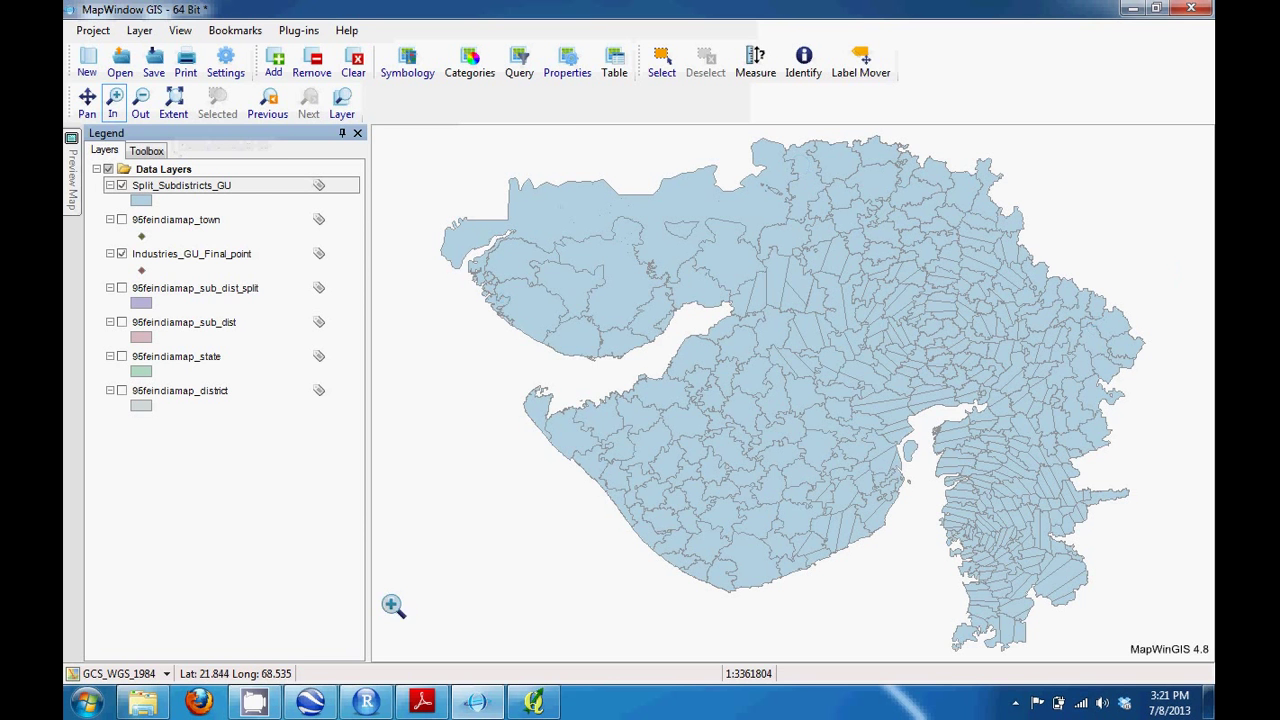
{"action": "left_click", "coordinate": [424, 706]}
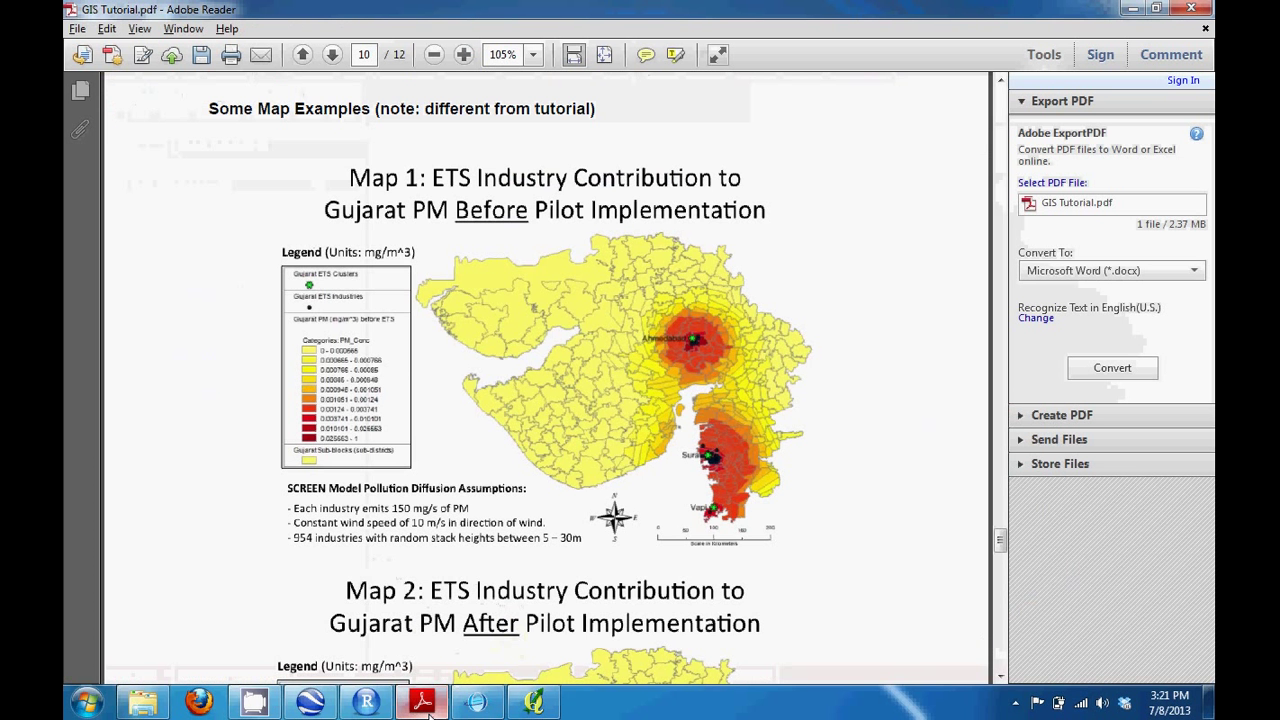
{"action": "left_click", "coordinate": [424, 706]}
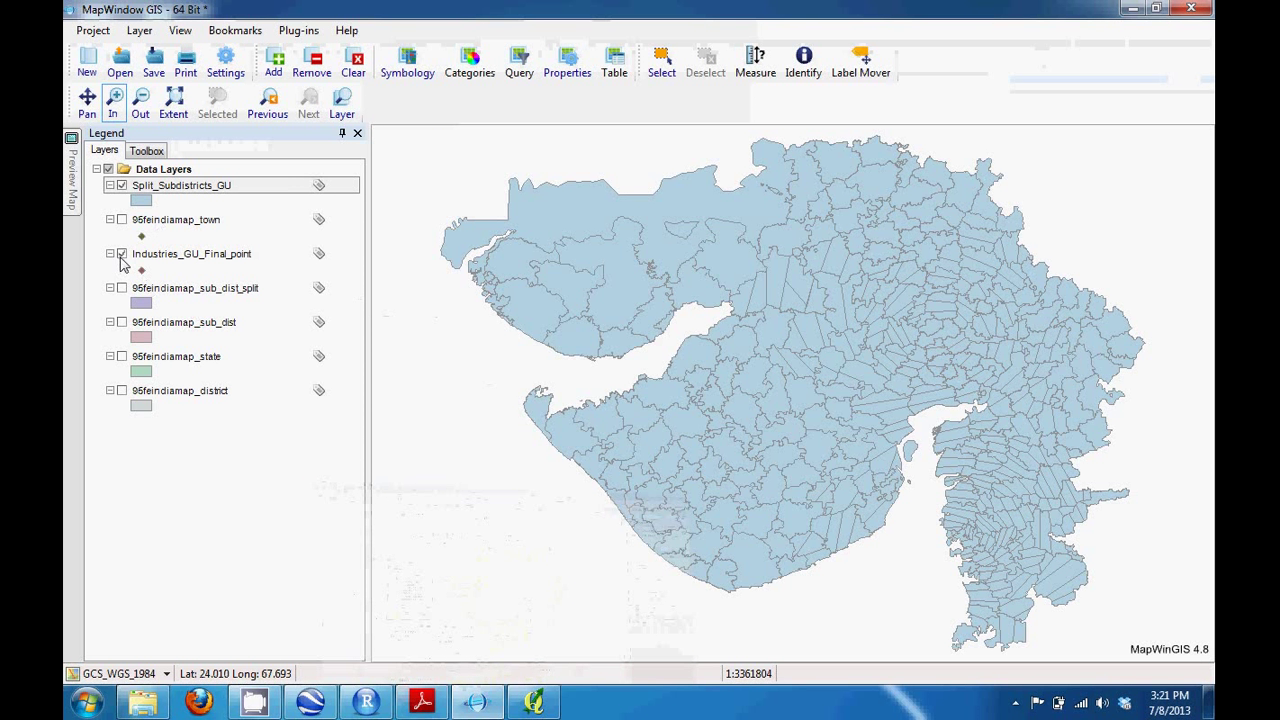
{"action": "left_click_drag", "start_coordinate": [182, 263], "coordinate": [147, 173]}
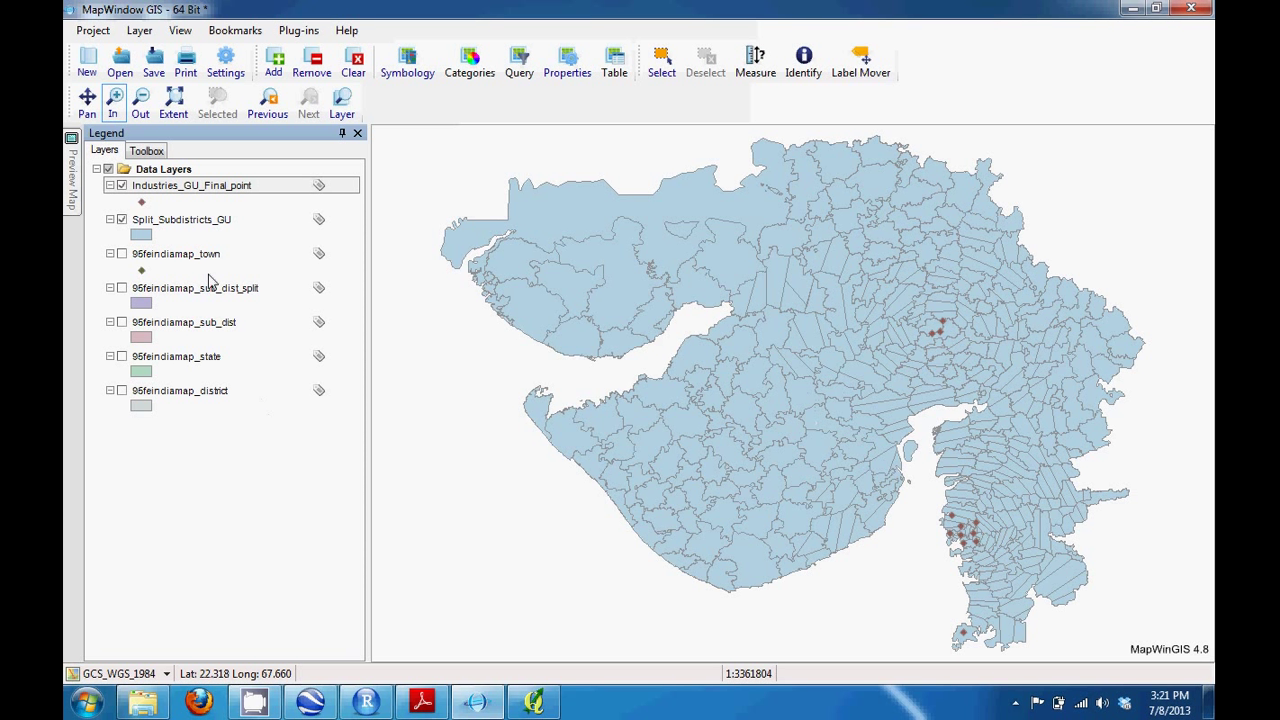
Remove the PM_Conc field from the Split_Subdistricts_GU attribute table and apply the change
{"action": "right_click", "coordinate": [193, 218]}
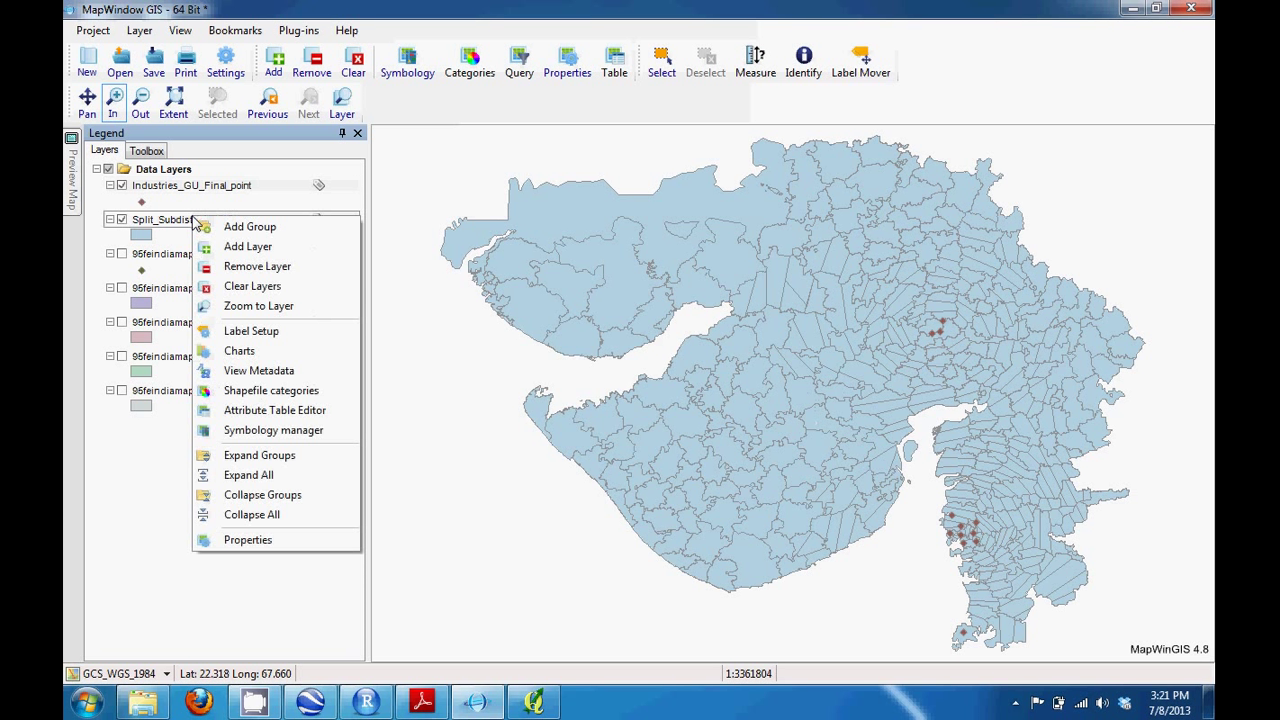
{"action": "left_click", "coordinate": [280, 410]}
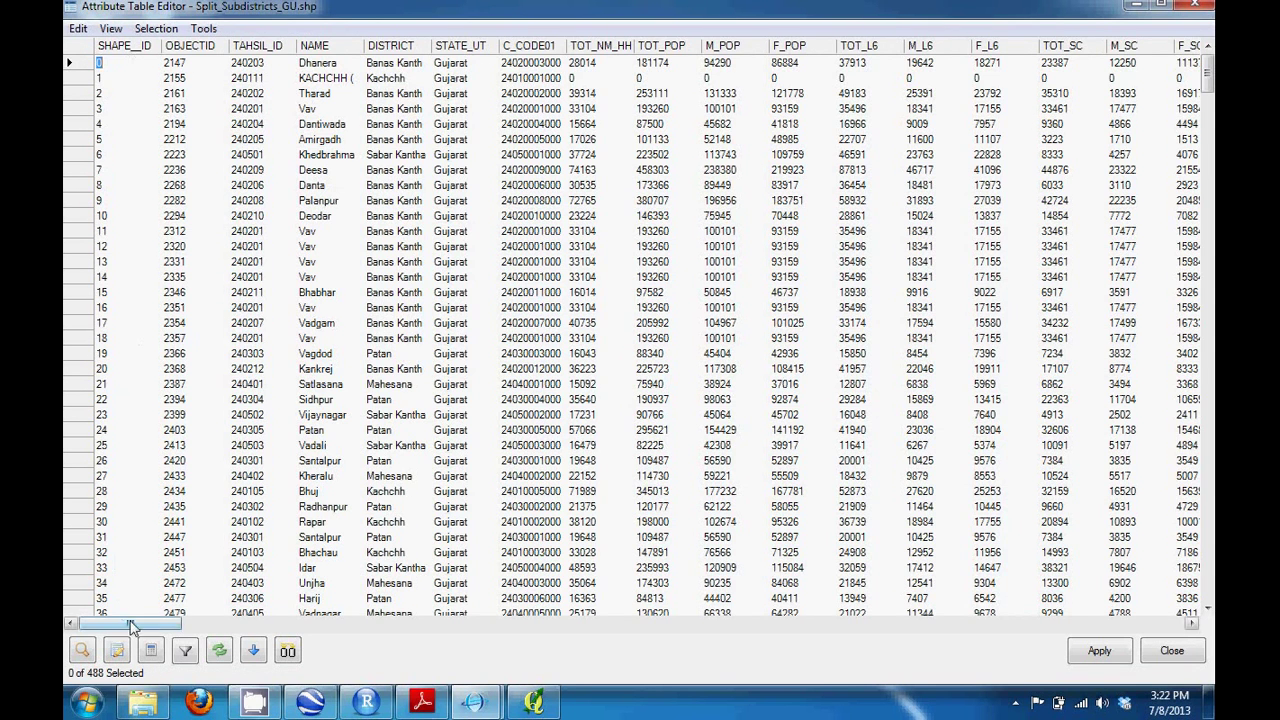
{"action": "left_click_drag", "start_coordinate": [131, 625], "coordinate": [1133, 625]}
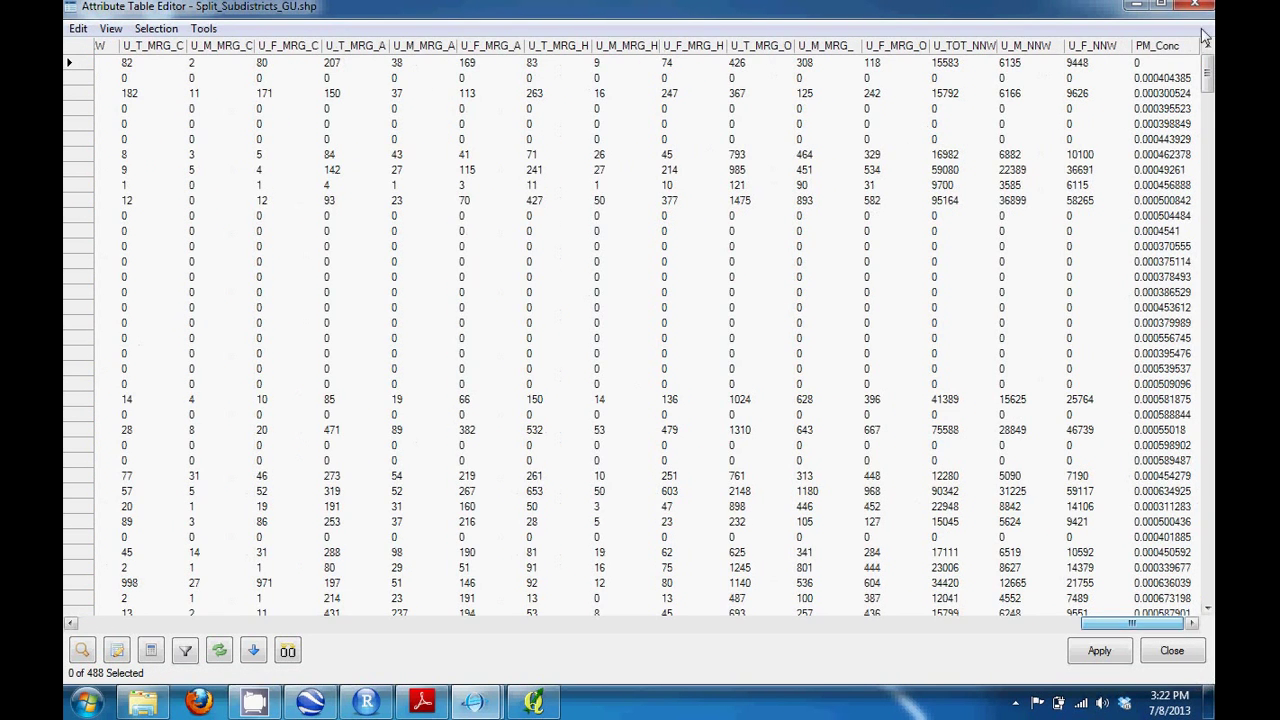
{"action": "left_click", "coordinate": [79, 29]}
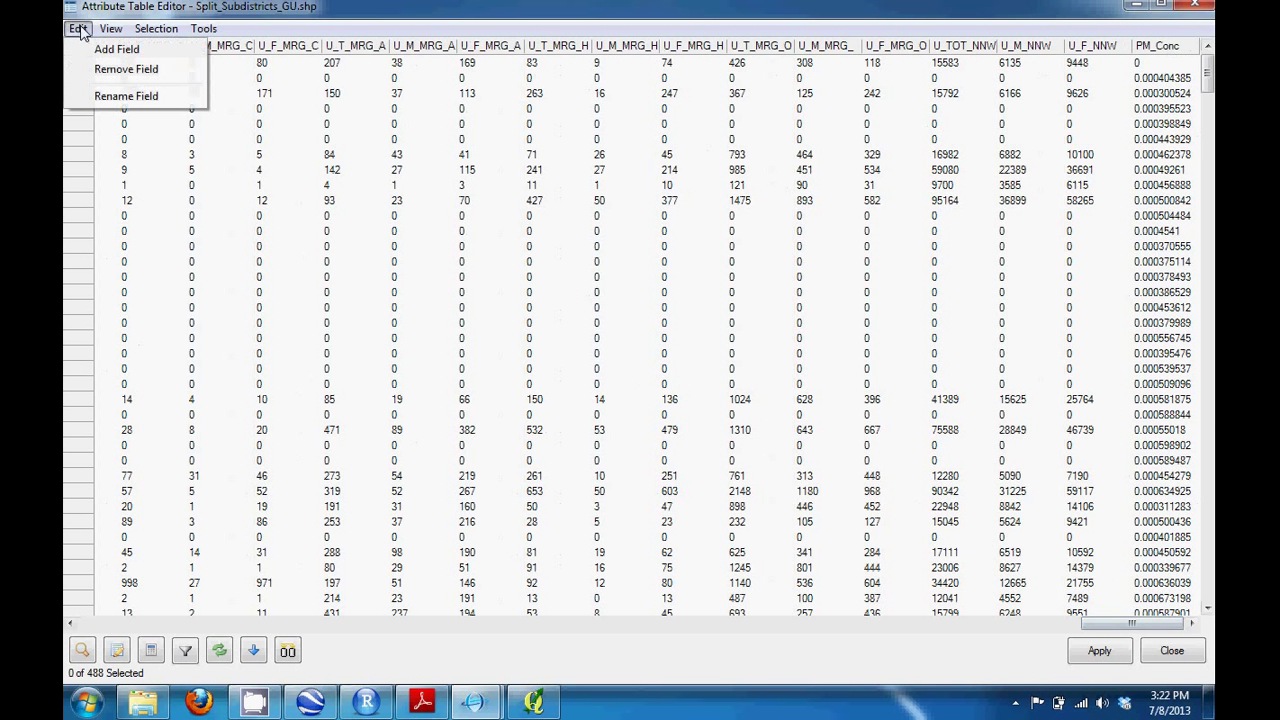
{"action": "left_click", "coordinate": [130, 70]}
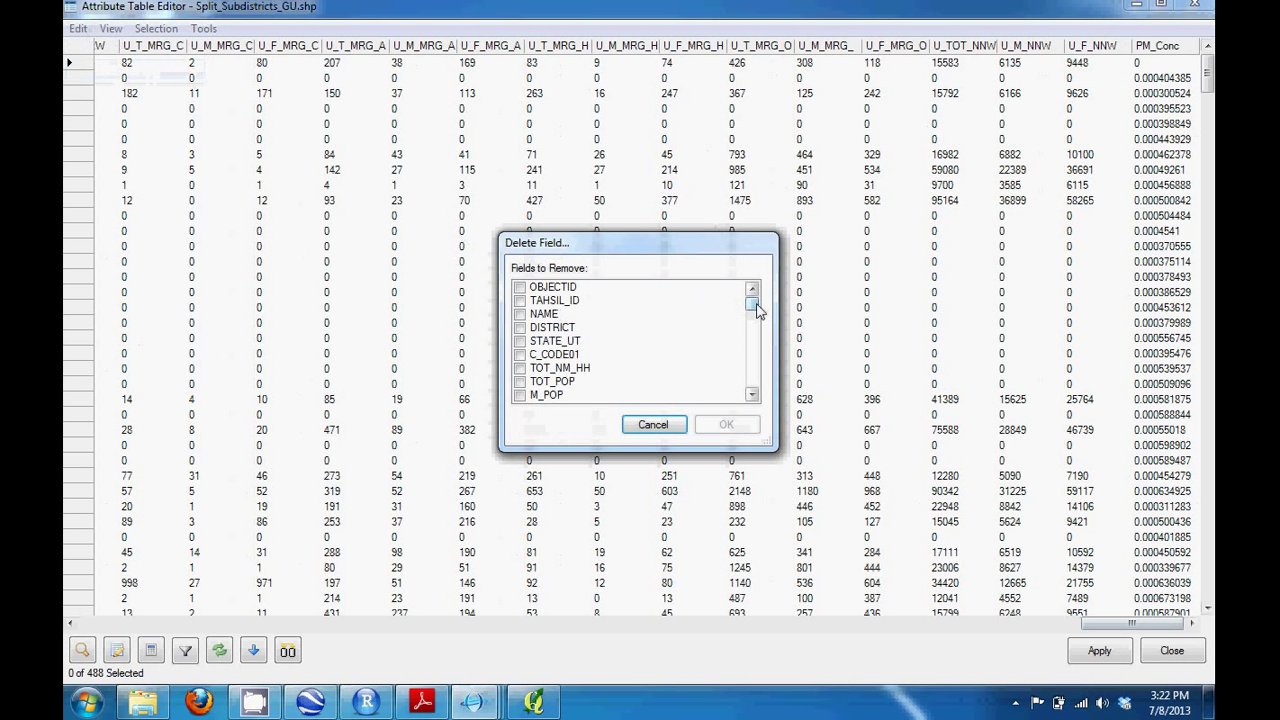
{"action": "left_click_drag", "start_coordinate": [757, 311], "coordinate": [758, 395]}
{"action": "left_click", "coordinate": [730, 395]}
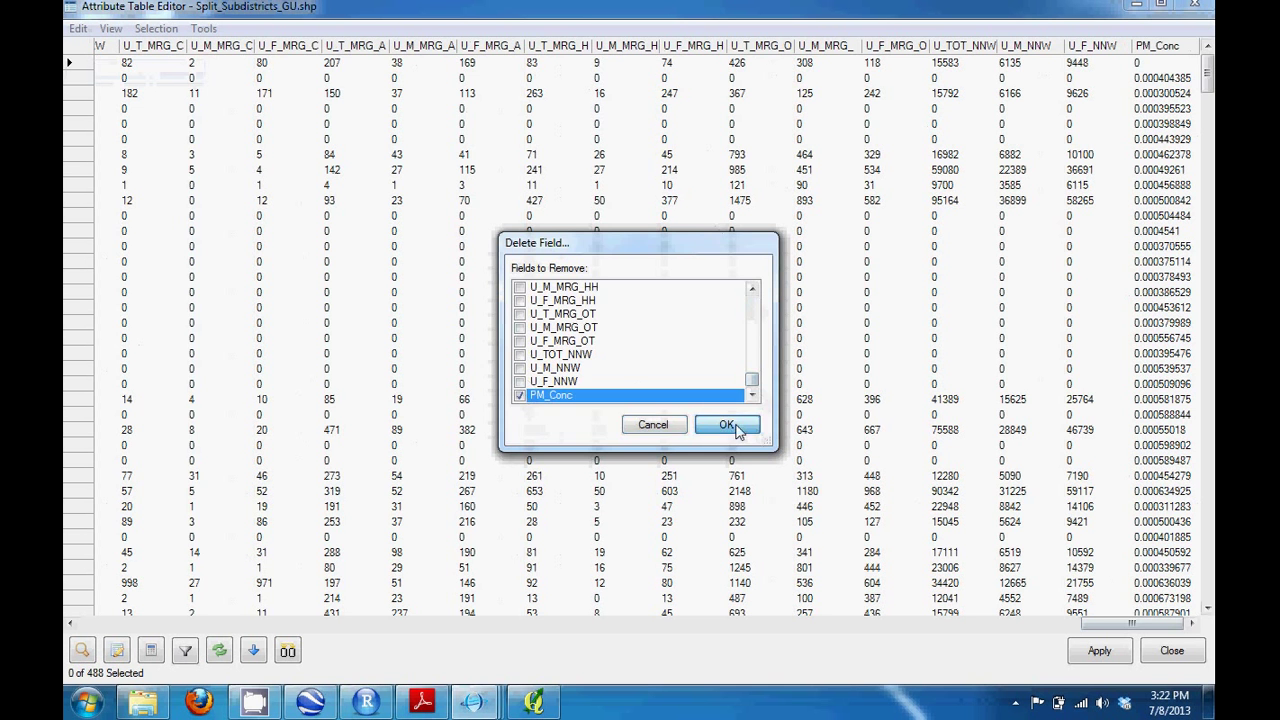
{"action": "left_click", "coordinate": [730, 425]}
{"action": "left_click", "coordinate": [594, 420]}
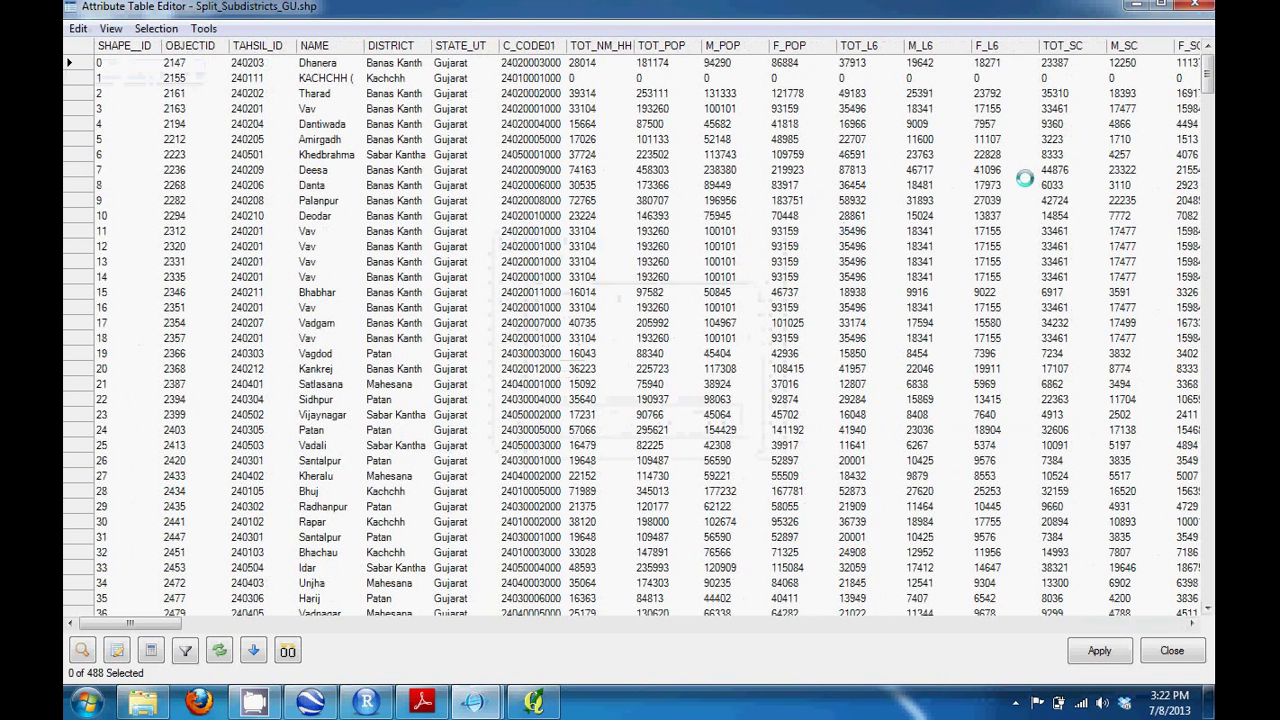
{"action": "left_click", "coordinate": [1093, 653]}
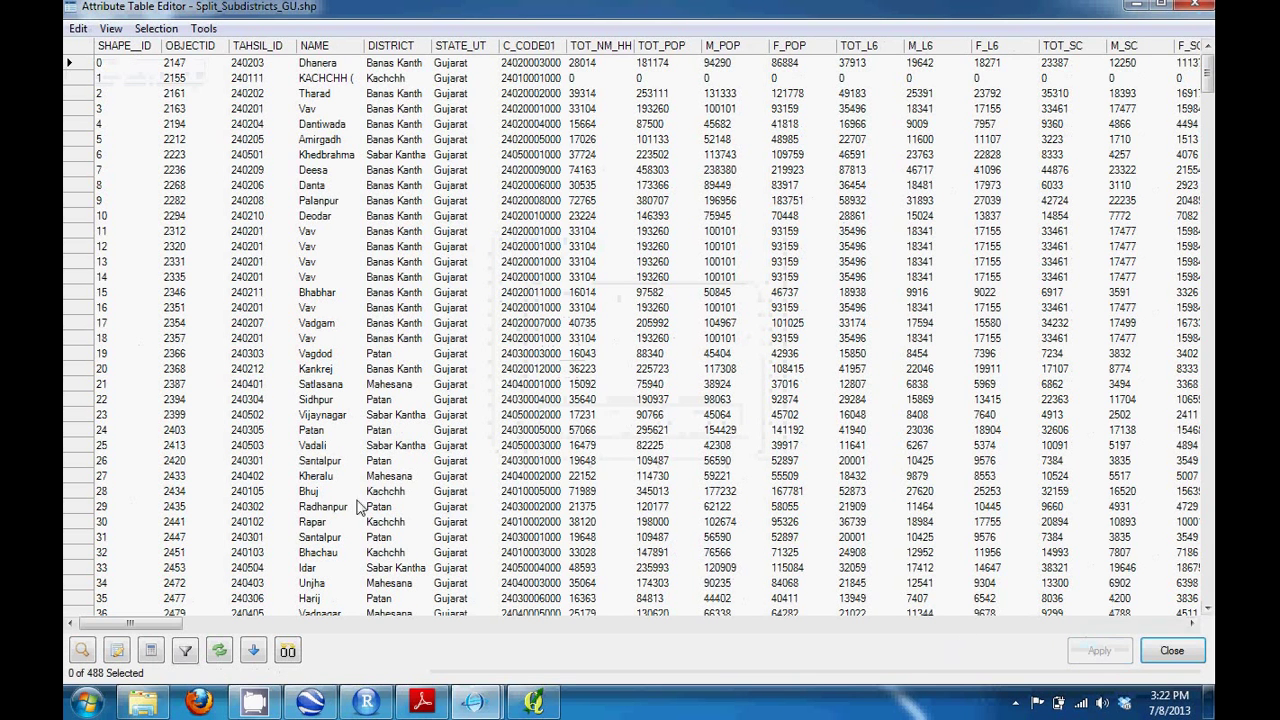
Generate the MWShapeID field for Split_Subdistricts_GU, check its values in the last column, apply the change and close the attribute table
{"action": "left_click", "coordinate": [203, 28]}
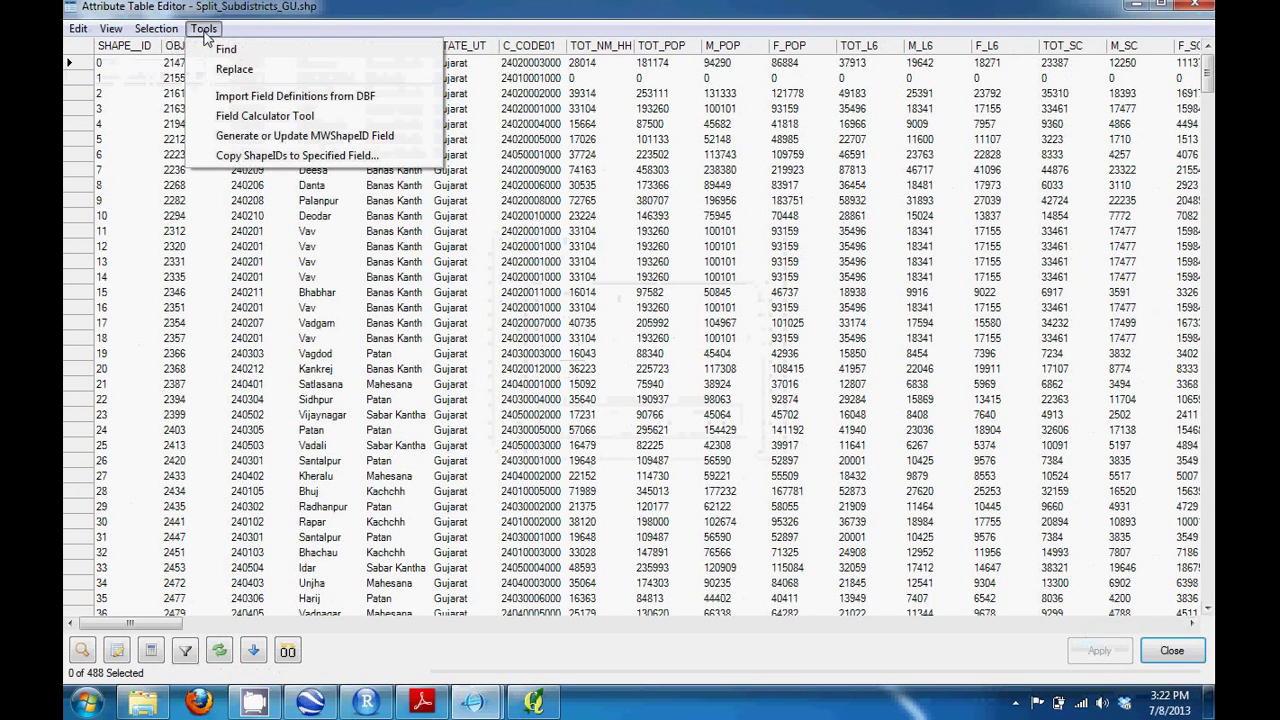
{"action": "left_click", "coordinate": [362, 138]}
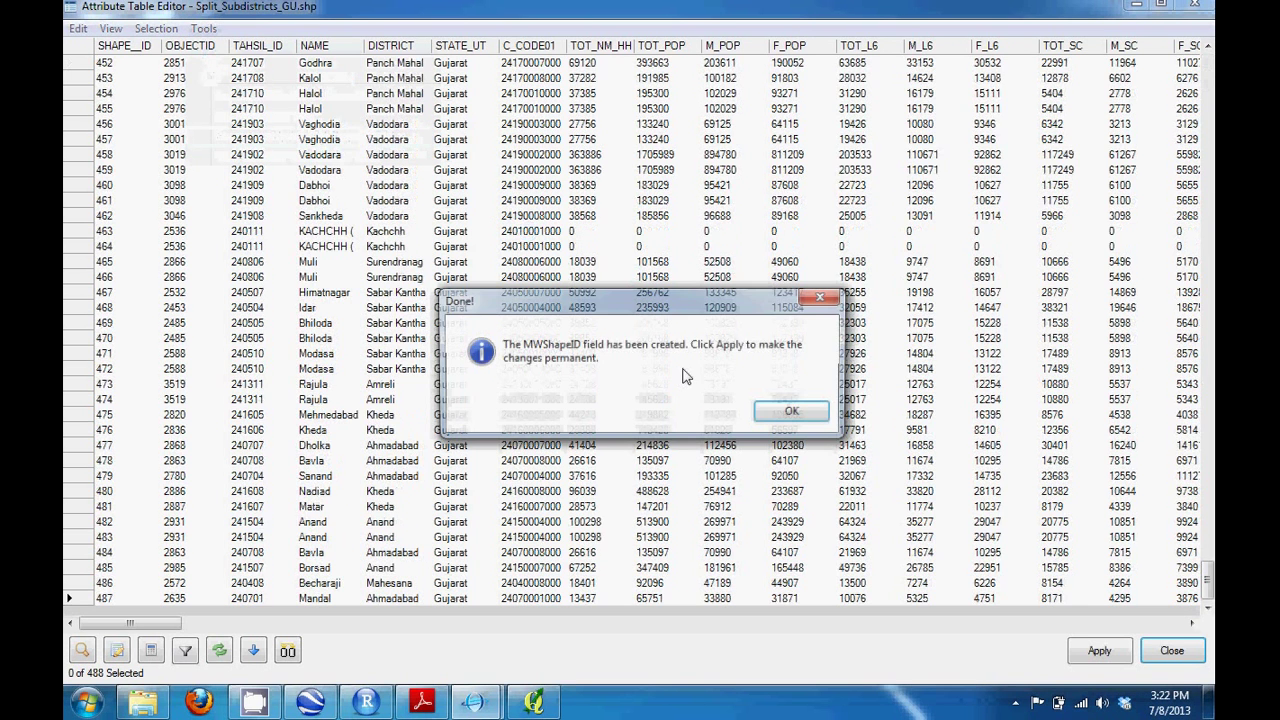
{"action": "left_click", "coordinate": [792, 411]}
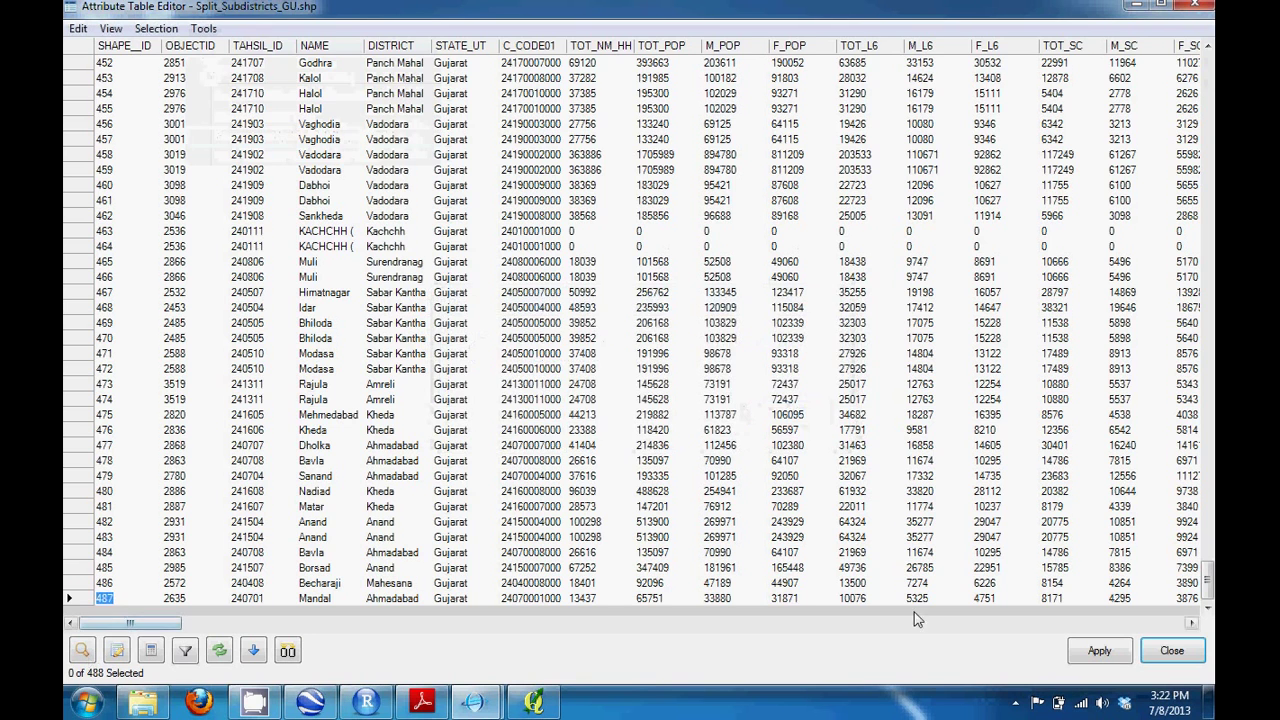
{"action": "left_click_drag", "start_coordinate": [129, 622], "coordinate": [1133, 622]}
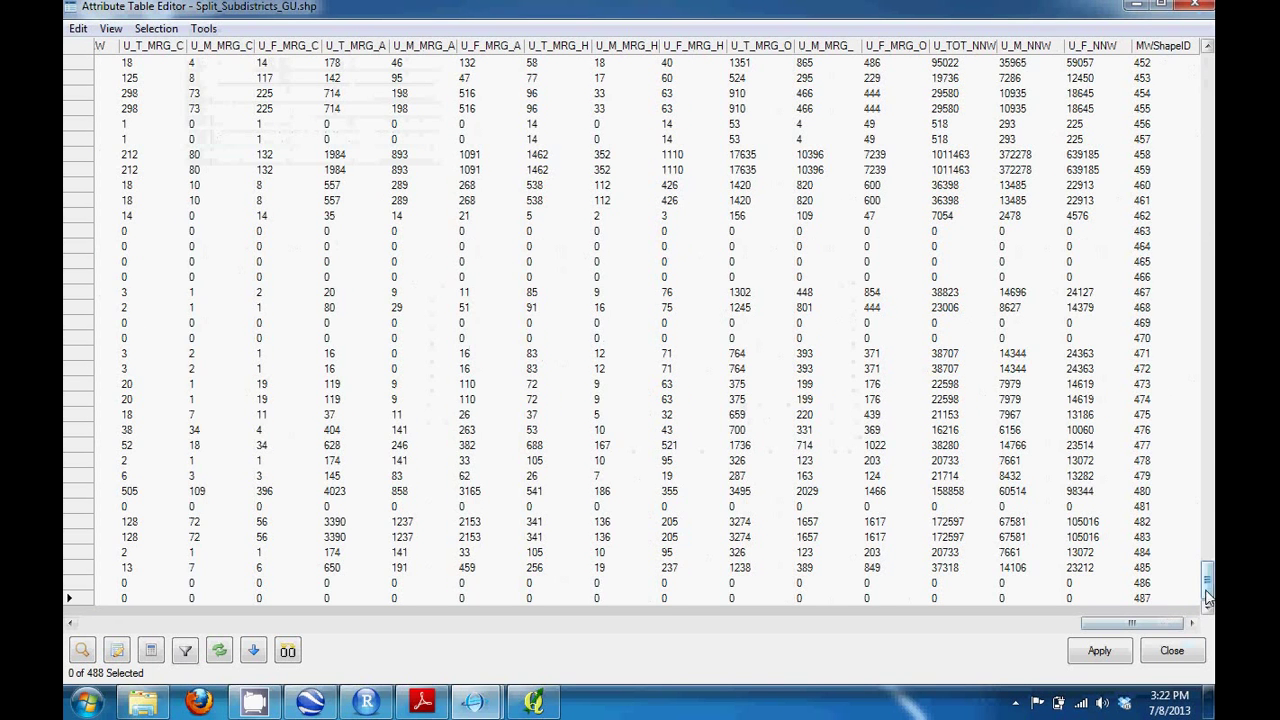
{"action": "left_click_drag", "start_coordinate": [1207, 582], "coordinate": [1208, 610]}
{"action": "left_click", "coordinate": [1108, 652]}
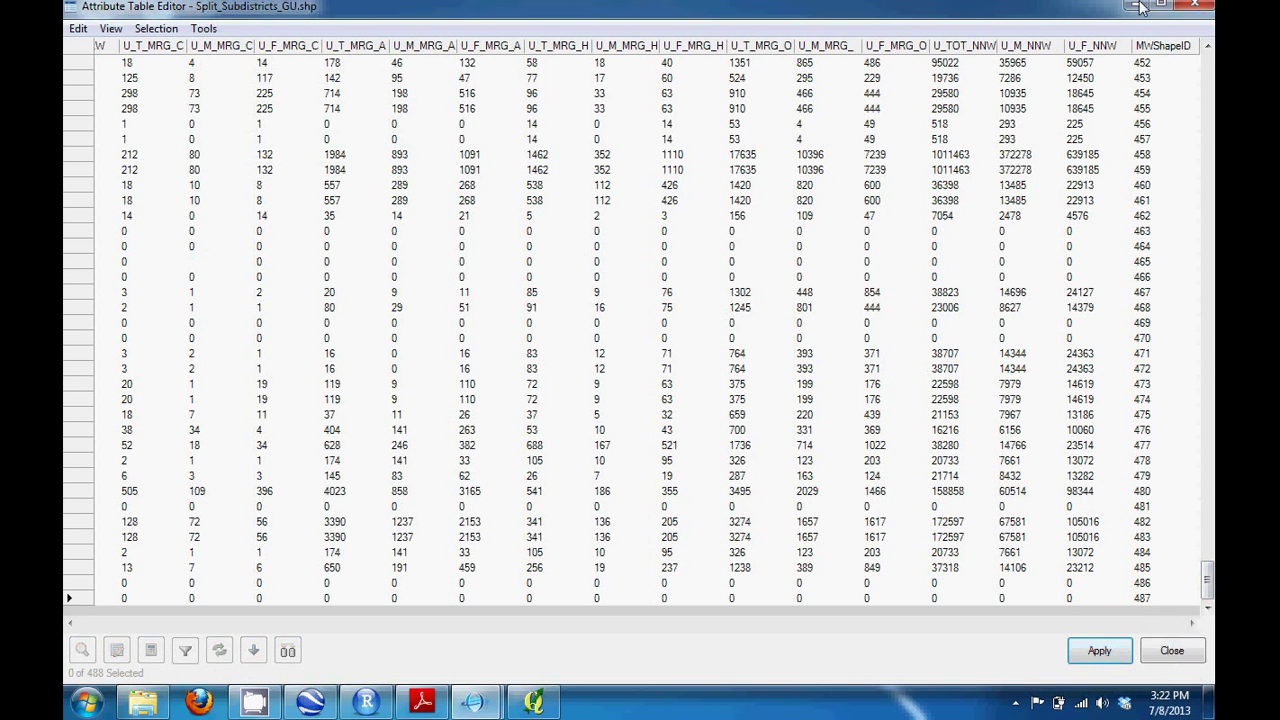
{"action": "left_click", "coordinate": [1207, 8]}
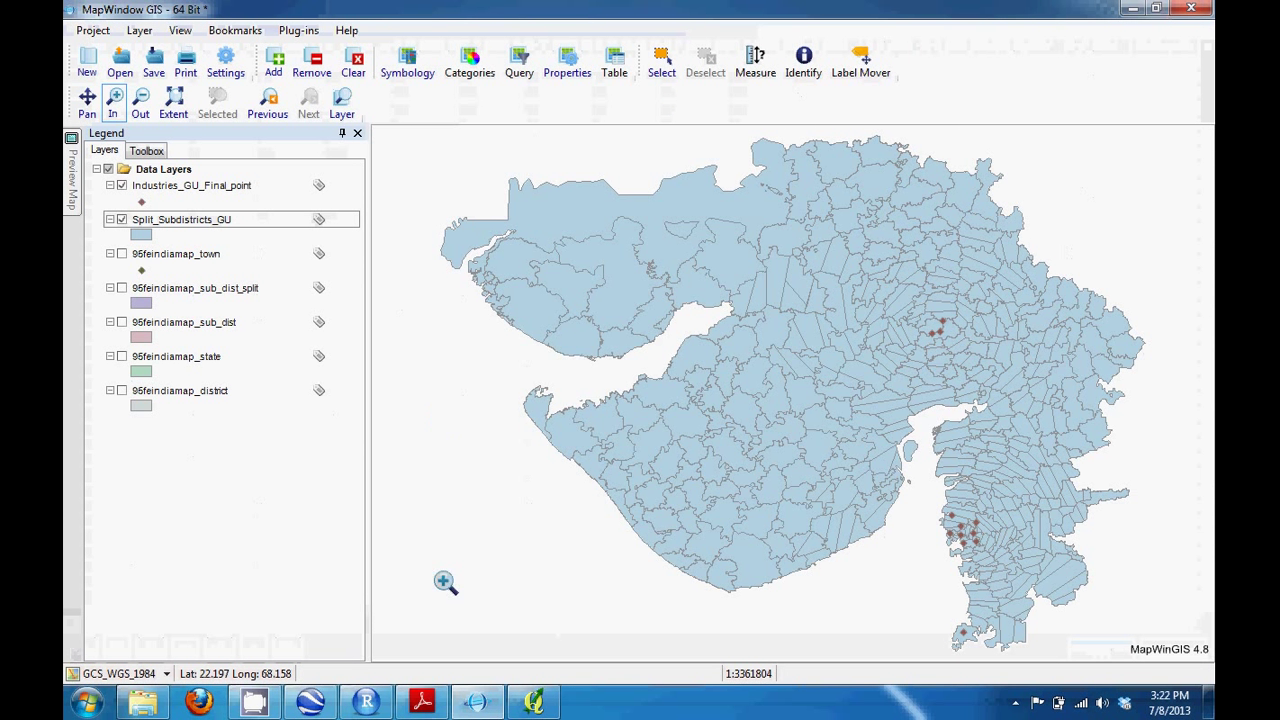
Switch to Quantum GIS and add Split_Subdistricts_GU.shp from GIS Tutorial Materials as a vector layer
{"action": "left_click", "coordinate": [533, 703]}
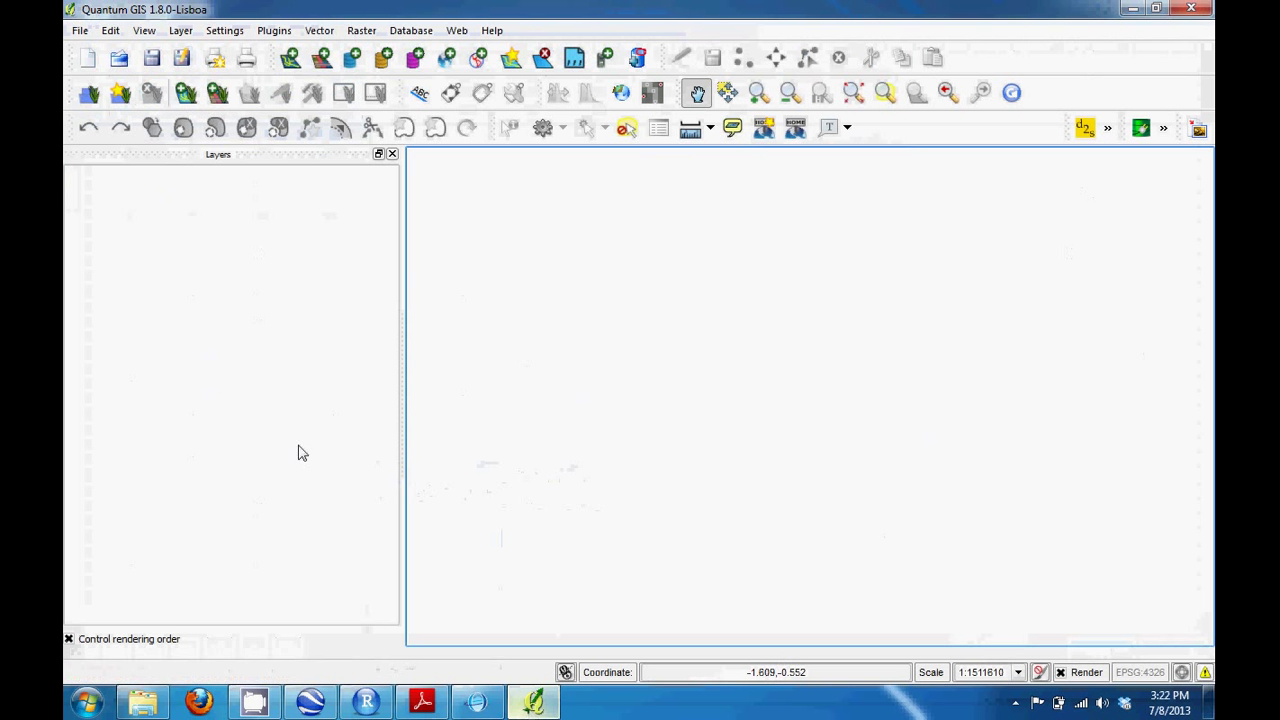
{"action": "left_click", "coordinate": [290, 58]}
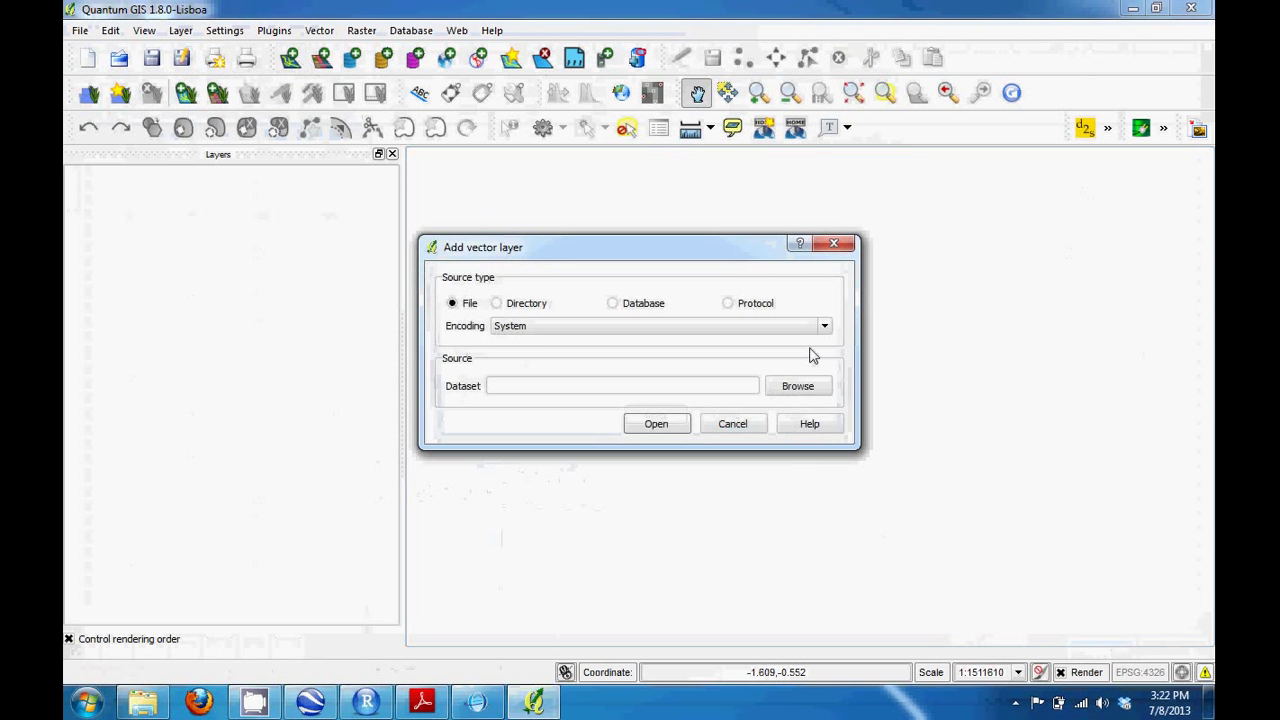
{"action": "left_click", "coordinate": [798, 386]}
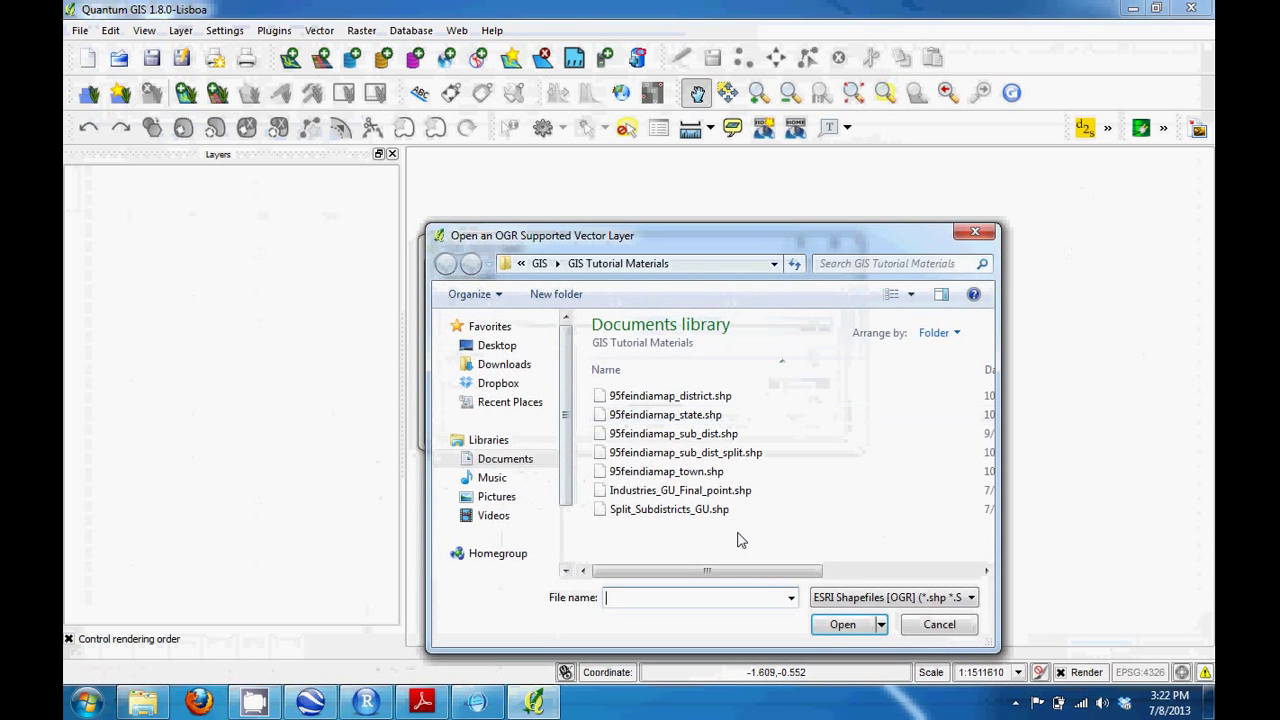
{"action": "left_click", "coordinate": [676, 516]}
{"action": "double_click", "coordinate": [676, 510]}
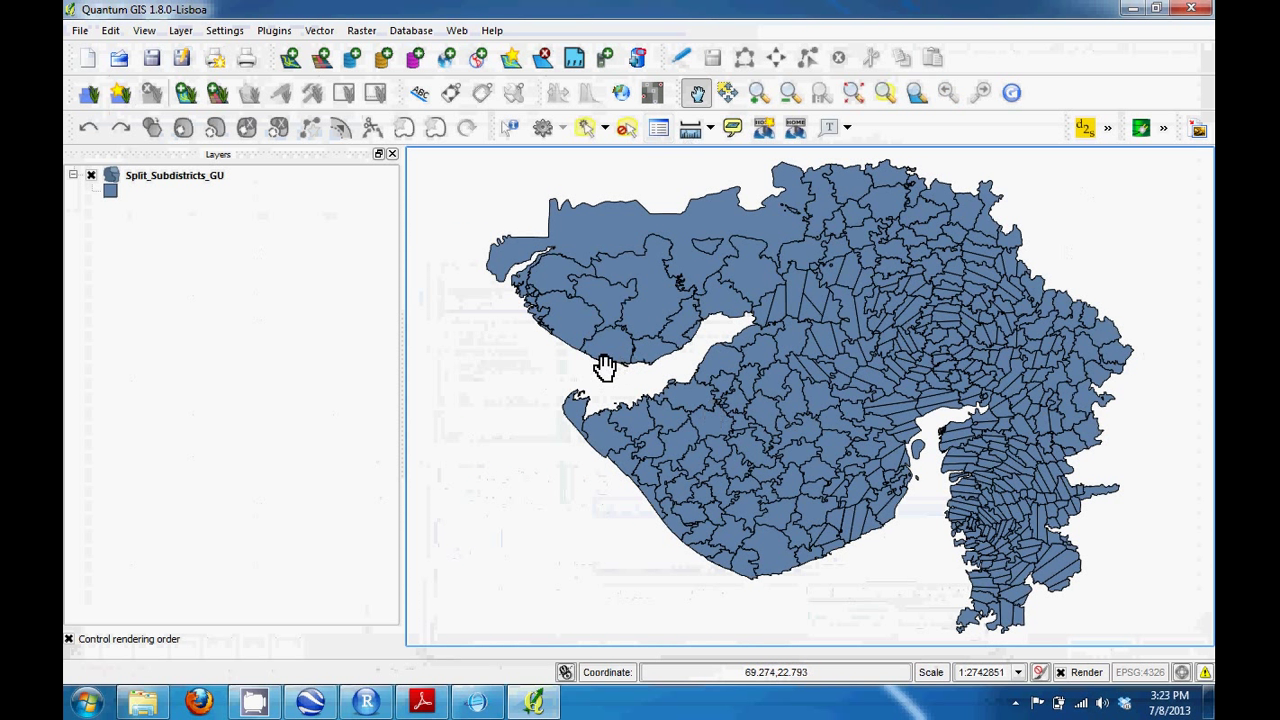
Generate polygon centroids from Split_Subdistricts_GU, save them as Centroids in GIS Tutorial Materials and add the new layer to the project
{"action": "left_click", "coordinate": [320, 31]}
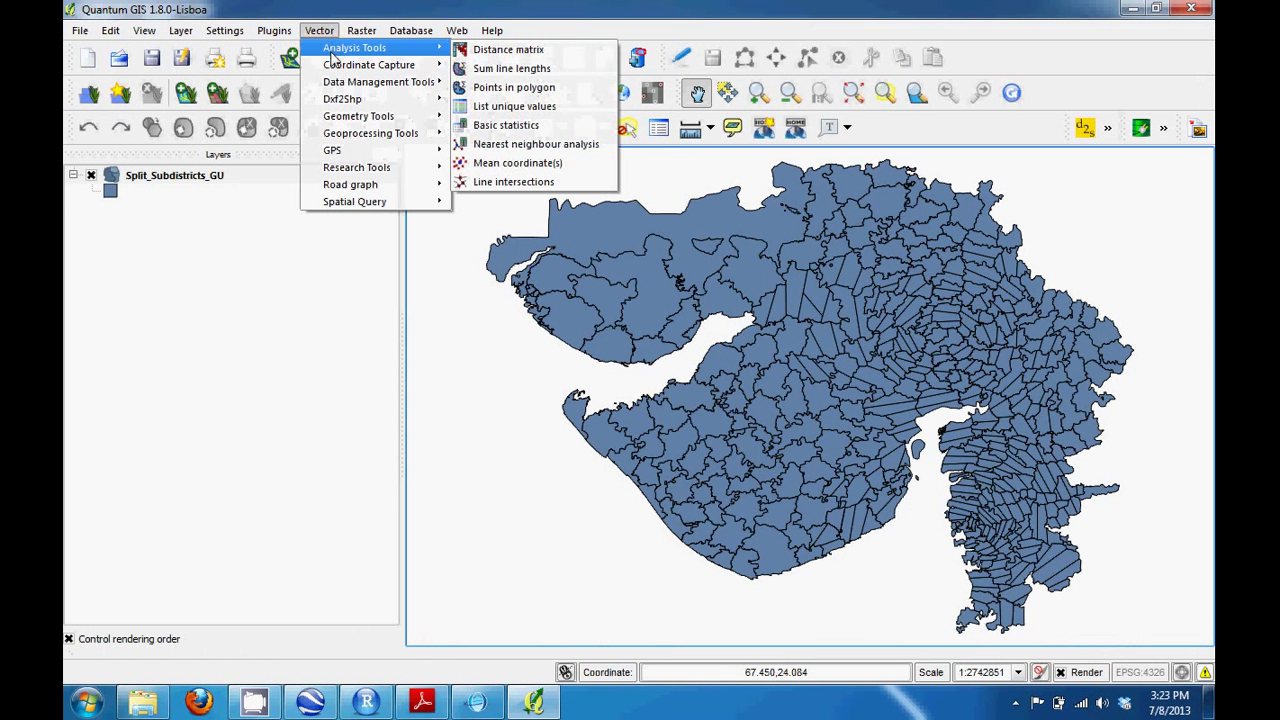
{"action": "mouse_move", "coordinate": [384, 151]}
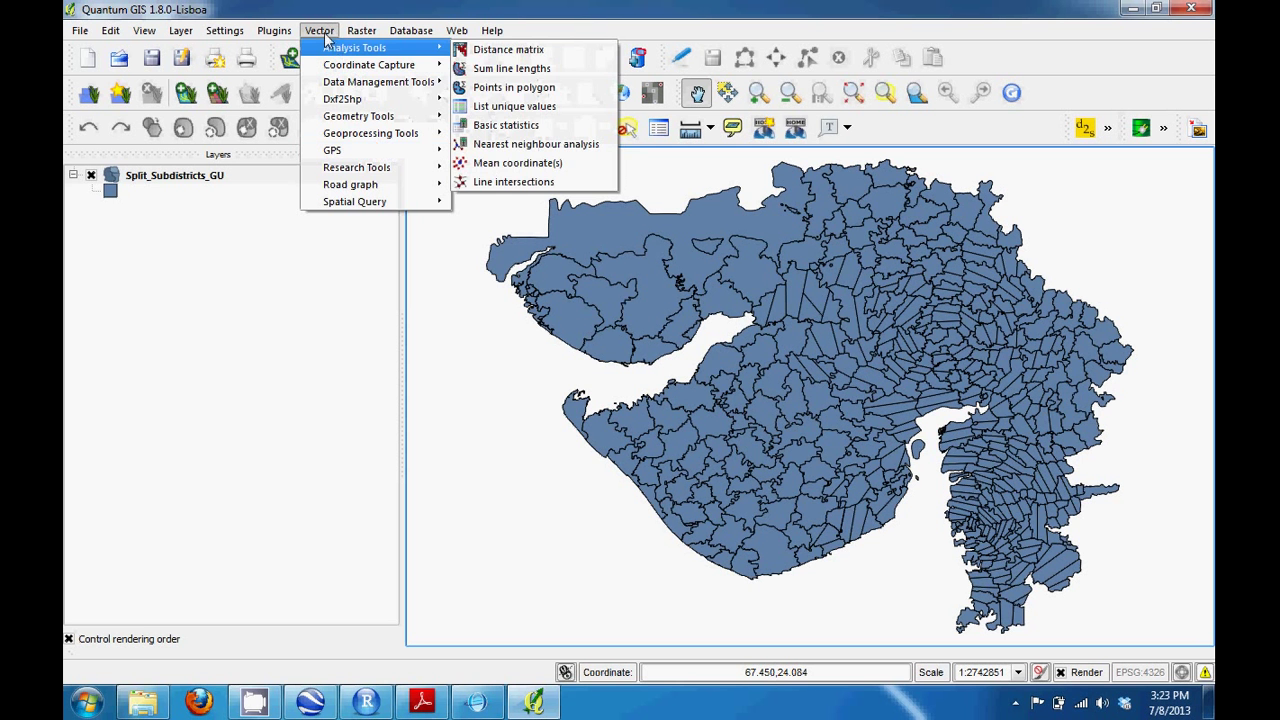
{"action": "mouse_move", "coordinate": [346, 190]}
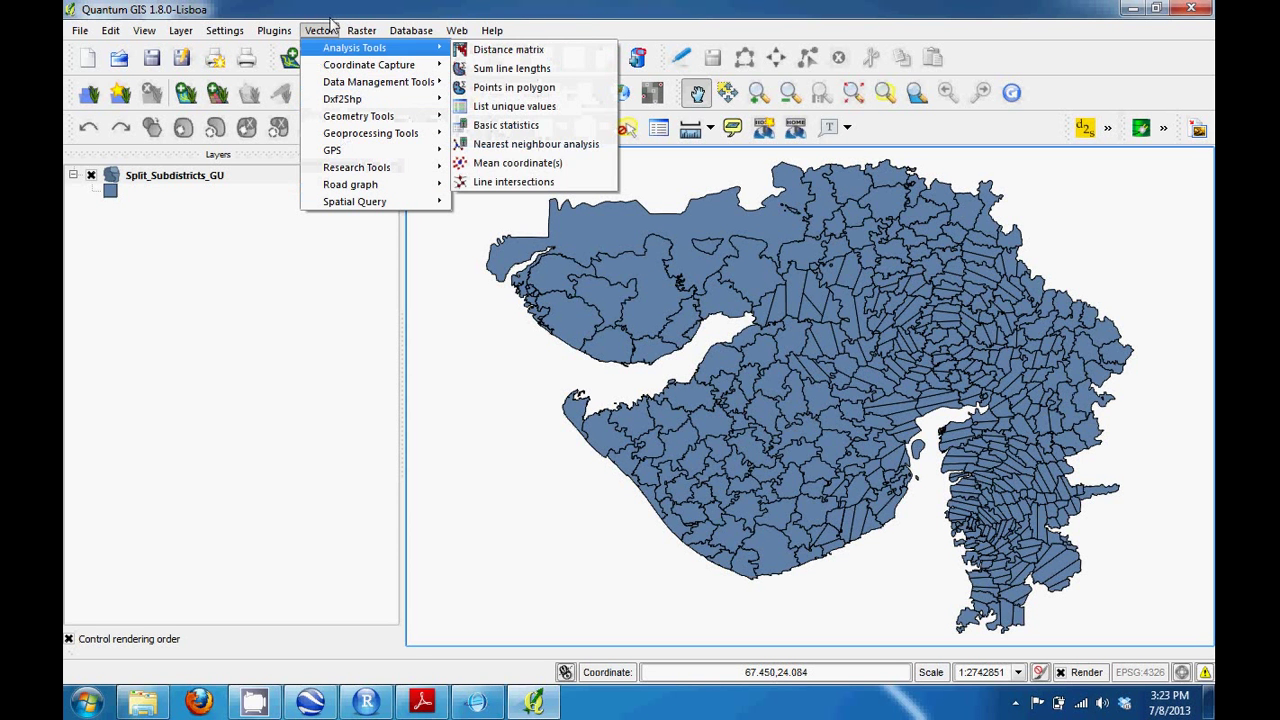
{"action": "mouse_move", "coordinate": [353, 68]}
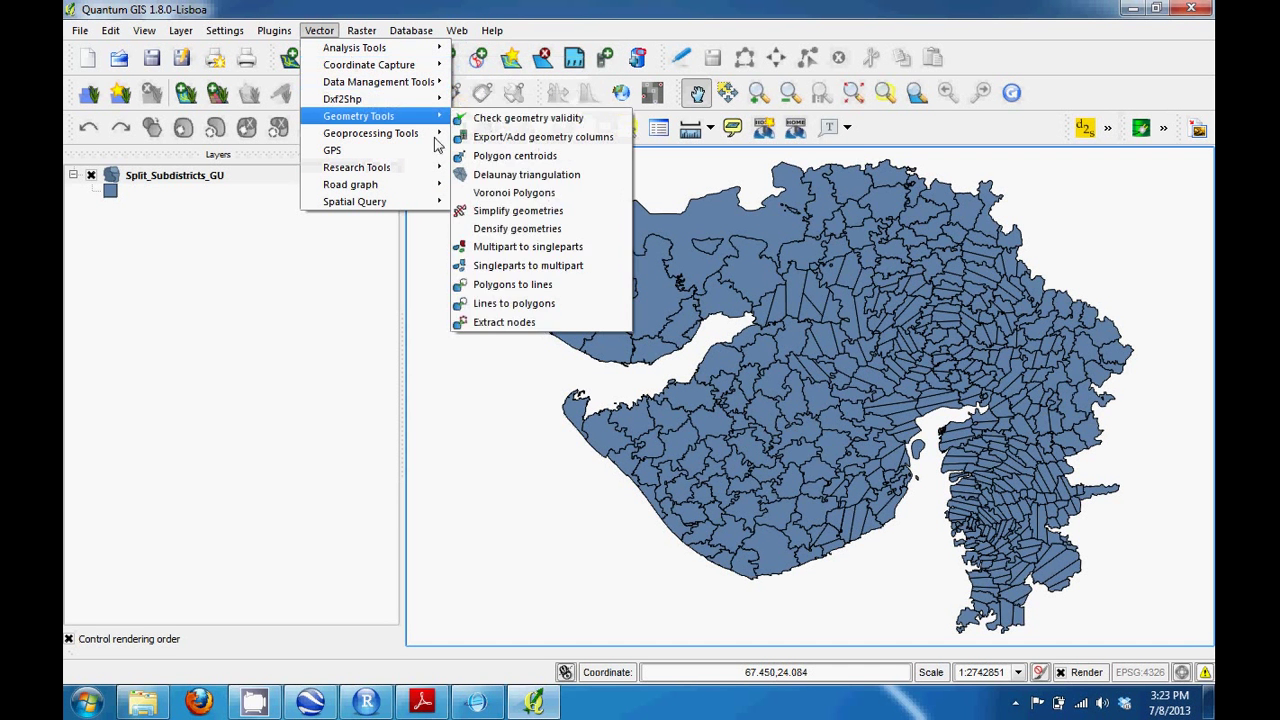
{"action": "mouse_move", "coordinate": [435, 137]}
{"action": "left_click", "coordinate": [523, 160]}
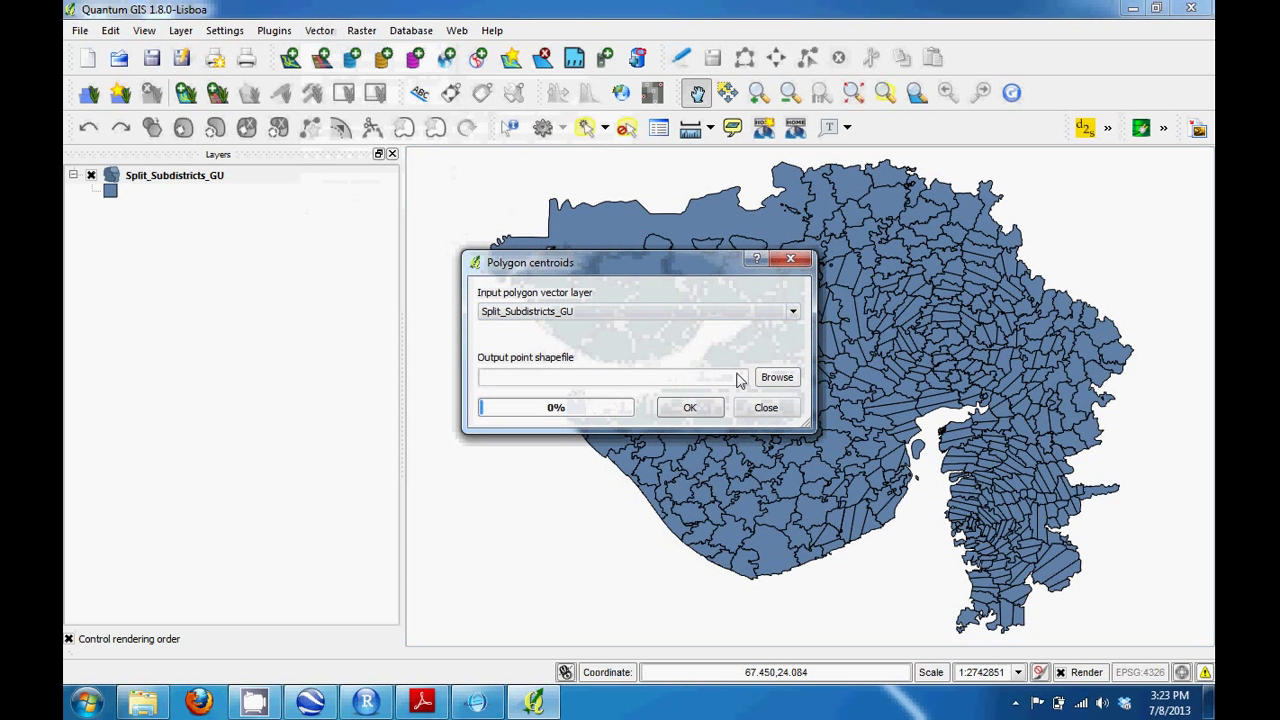
{"action": "left_click", "coordinate": [777, 377]}
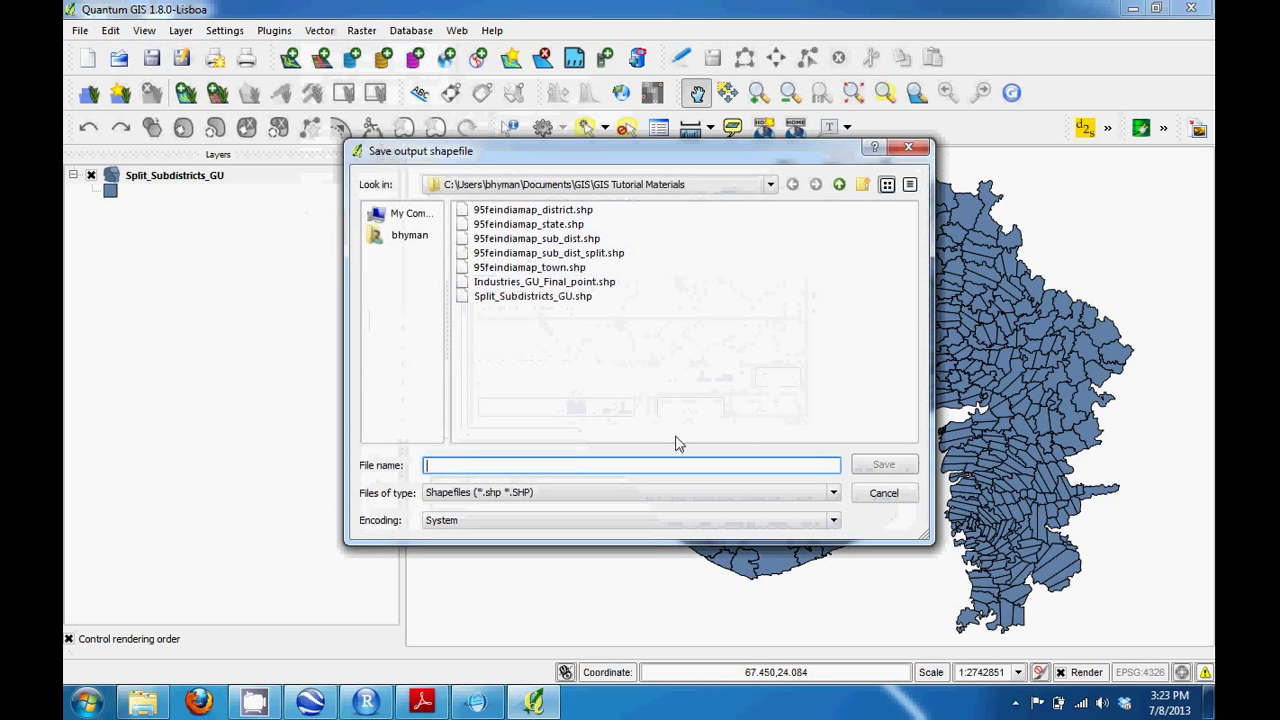
{"action": "type", "text": "Centroids"}
{"action": "key", "text": "Return"}
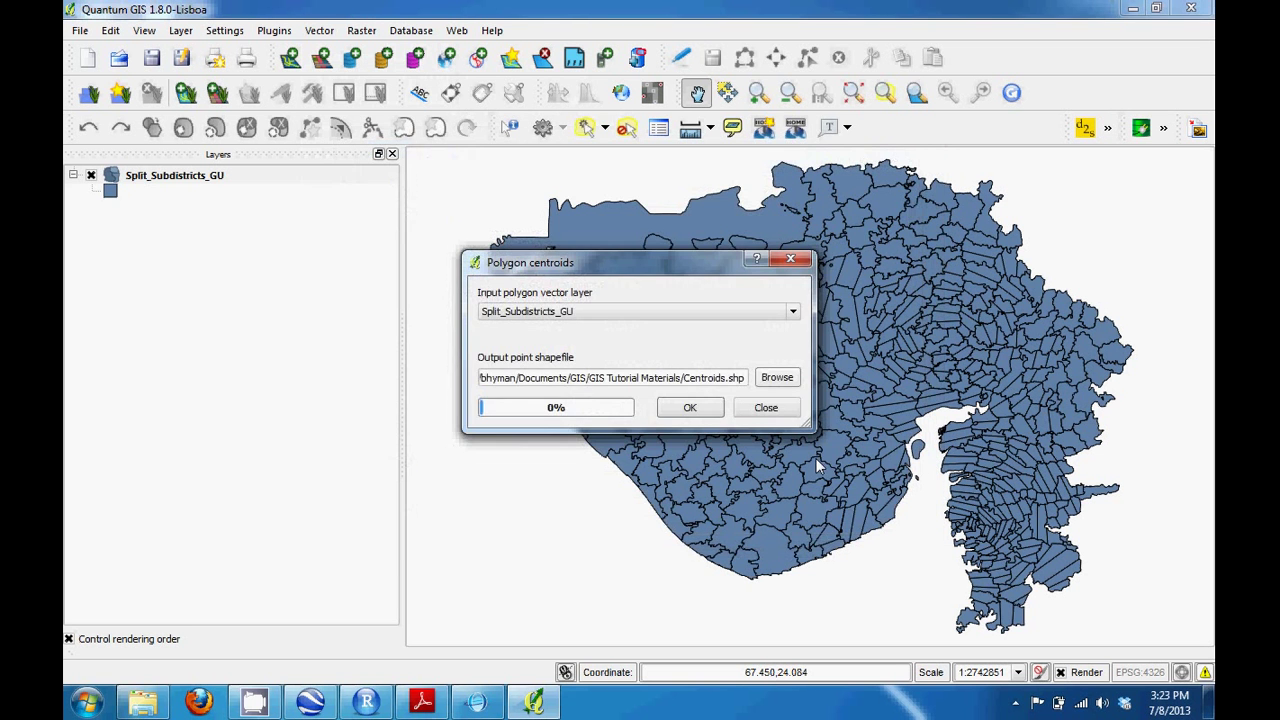
{"action": "left_click", "coordinate": [680, 410]}
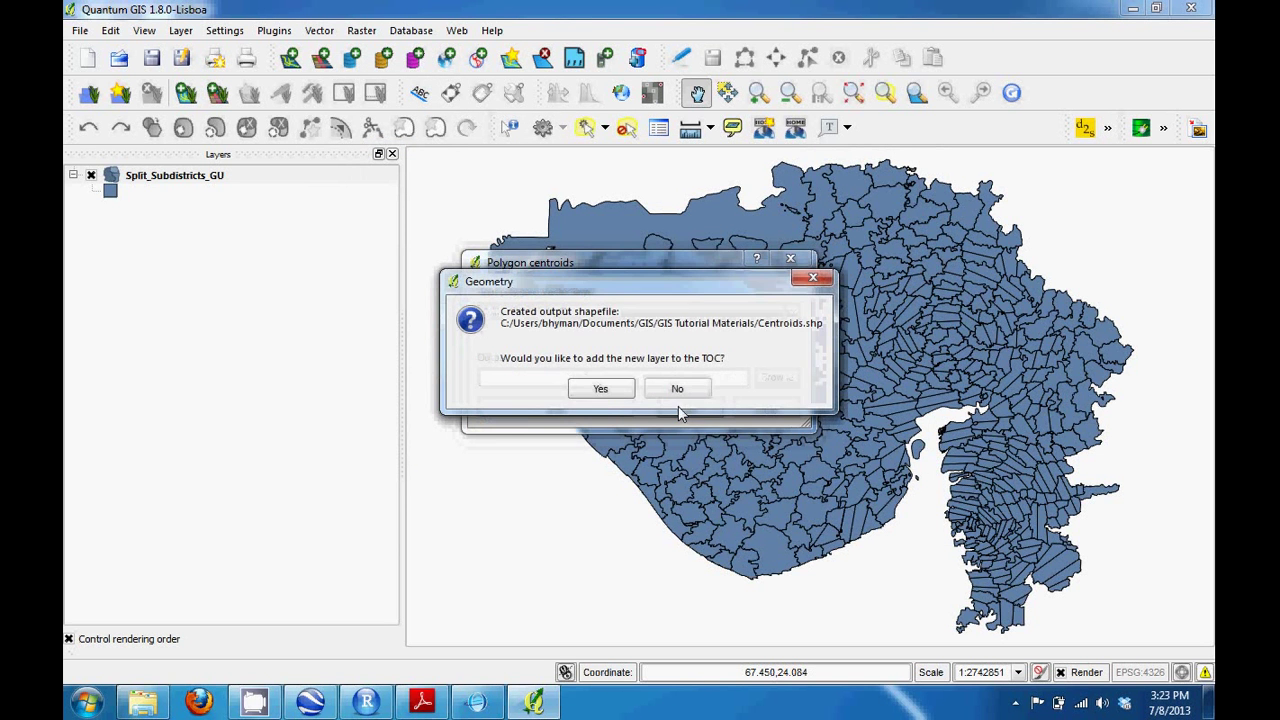
{"action": "left_click", "coordinate": [601, 390]}
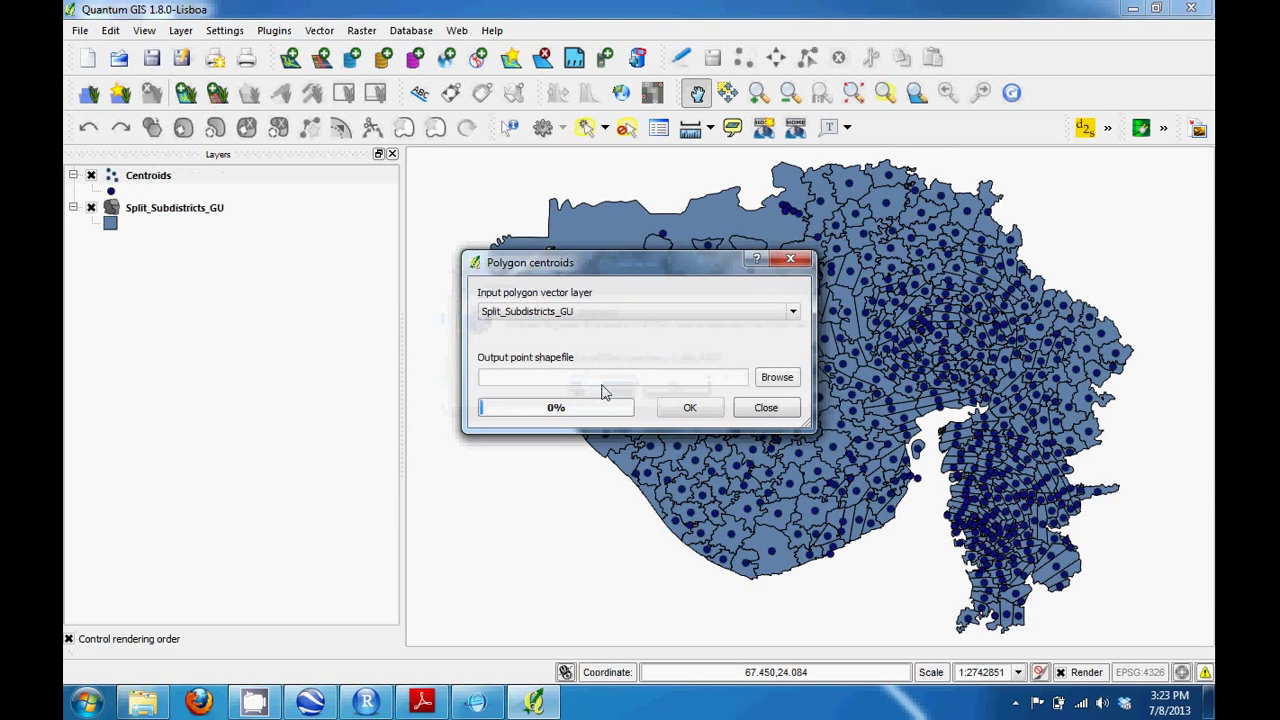
{"action": "left_click", "coordinate": [766, 409]}
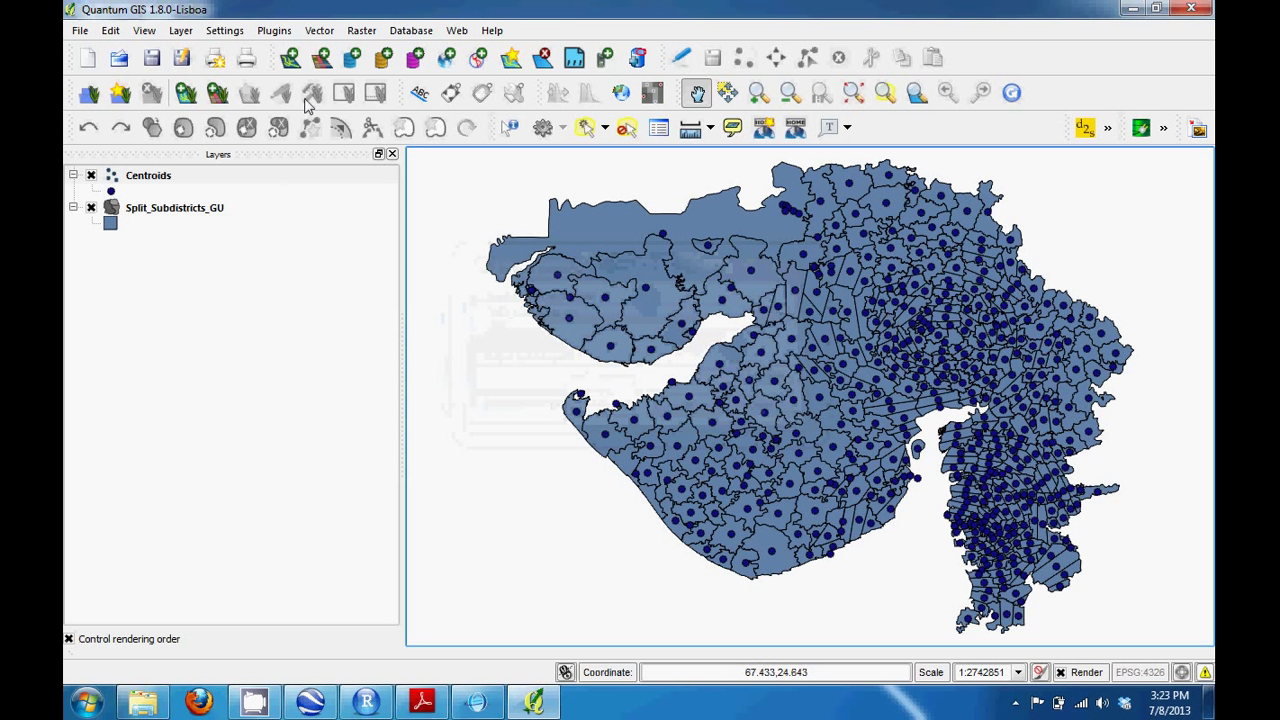
Add Industries_GU_Final_point.shp as a vector layer above the centroids
{"action": "left_click", "coordinate": [290, 57]}
{"action": "left_click", "coordinate": [812, 396]}
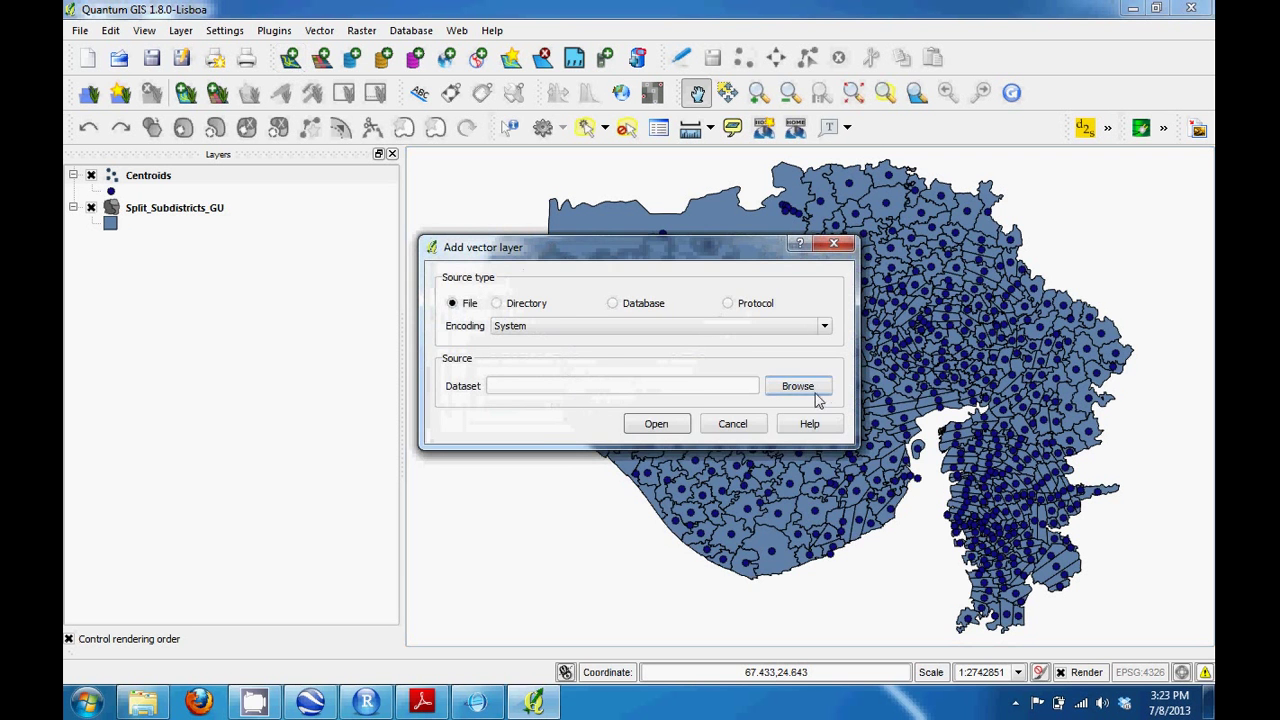
{"action": "double_click", "coordinate": [680, 509]}
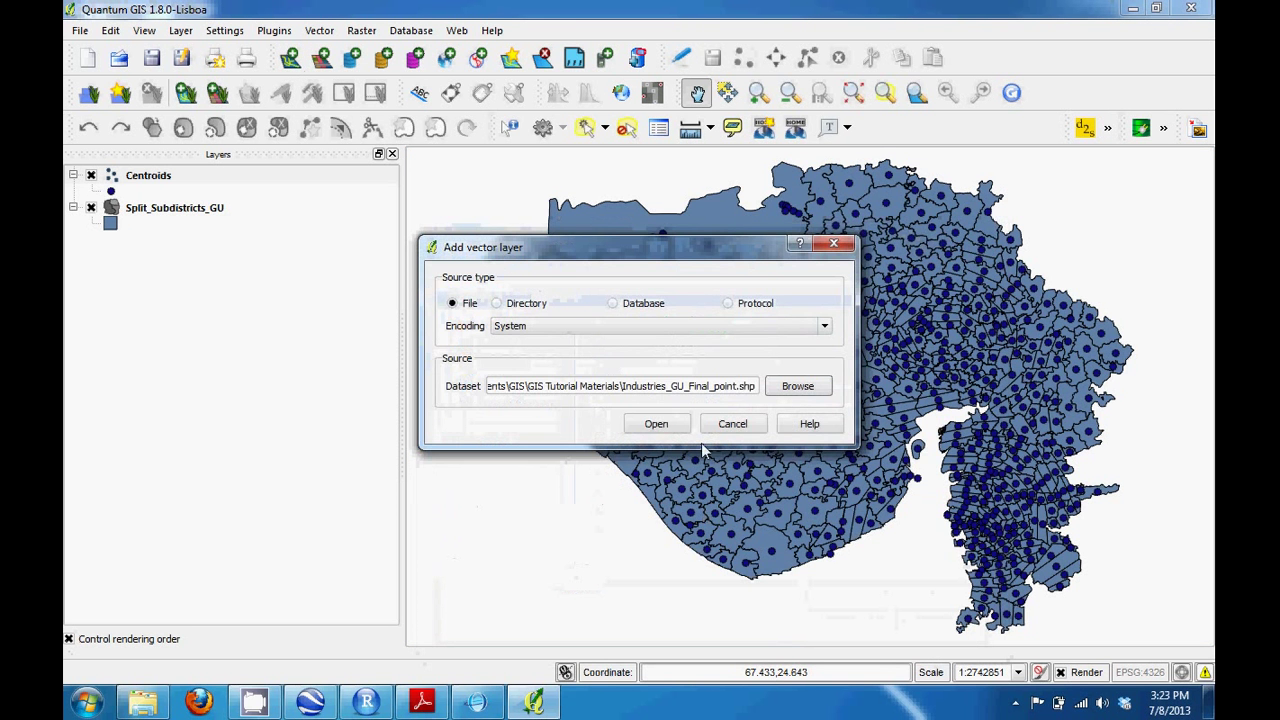
{"action": "left_click", "coordinate": [660, 424]}
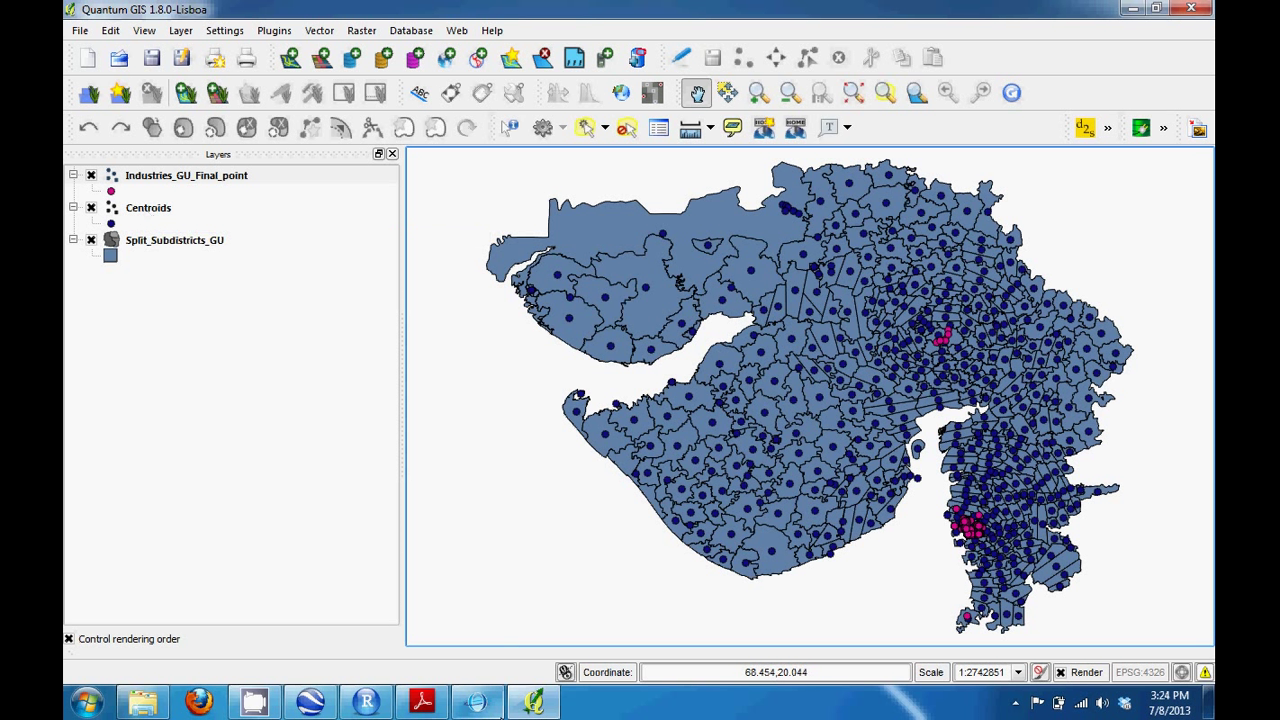
Switch to MapWindow GIS, add Centroids.shp to the map and hide the Split_Subdistricts_GU layer
{"action": "left_click", "coordinate": [476, 703]}
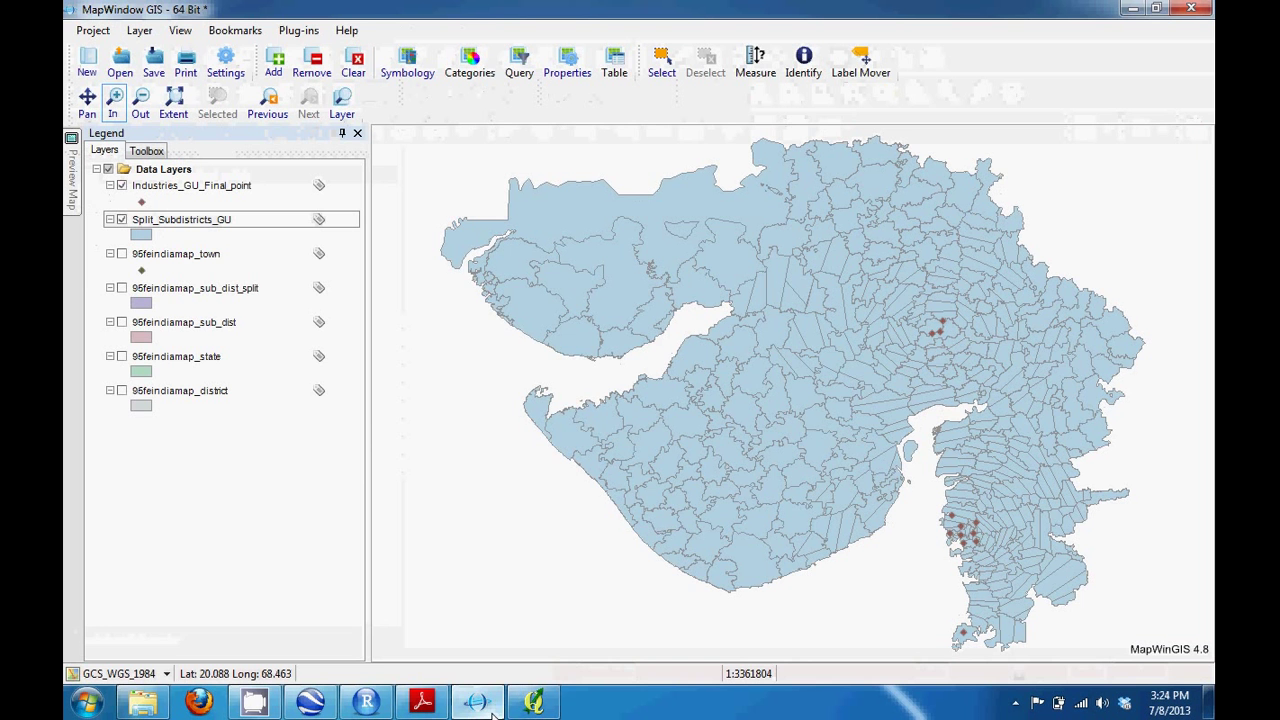
{"action": "left_click", "coordinate": [274, 62]}
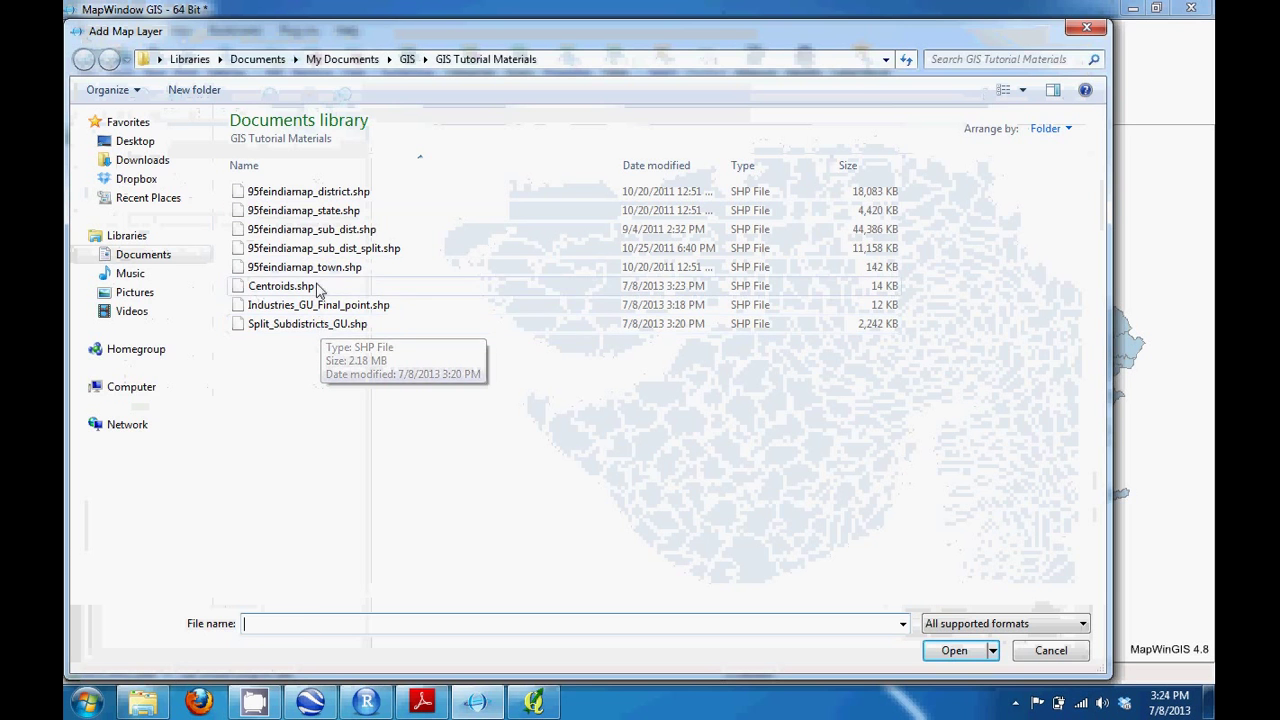
{"action": "double_click", "coordinate": [316, 287]}
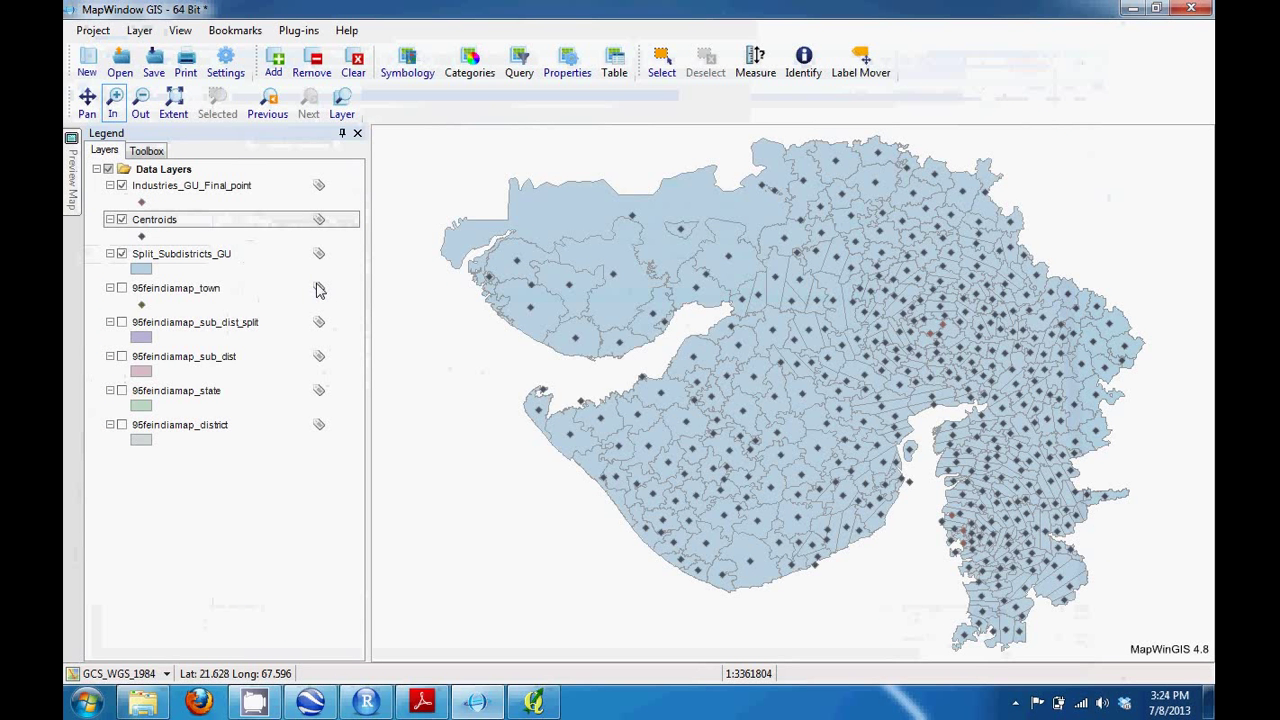
{"action": "left_click", "coordinate": [123, 256]}
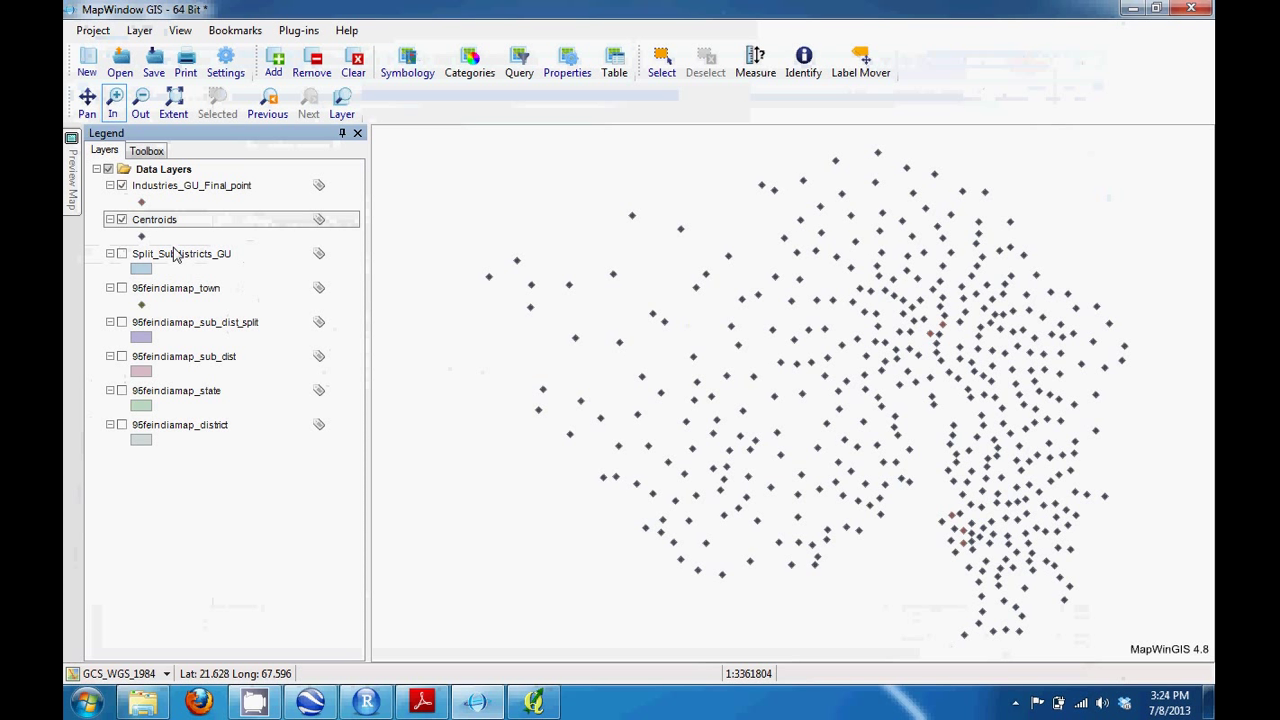
Open the Reproject Shapefile tool and add the Centroids and Industries_GU_Final_point project layers to its list
{"action": "left_click", "coordinate": [149, 151]}
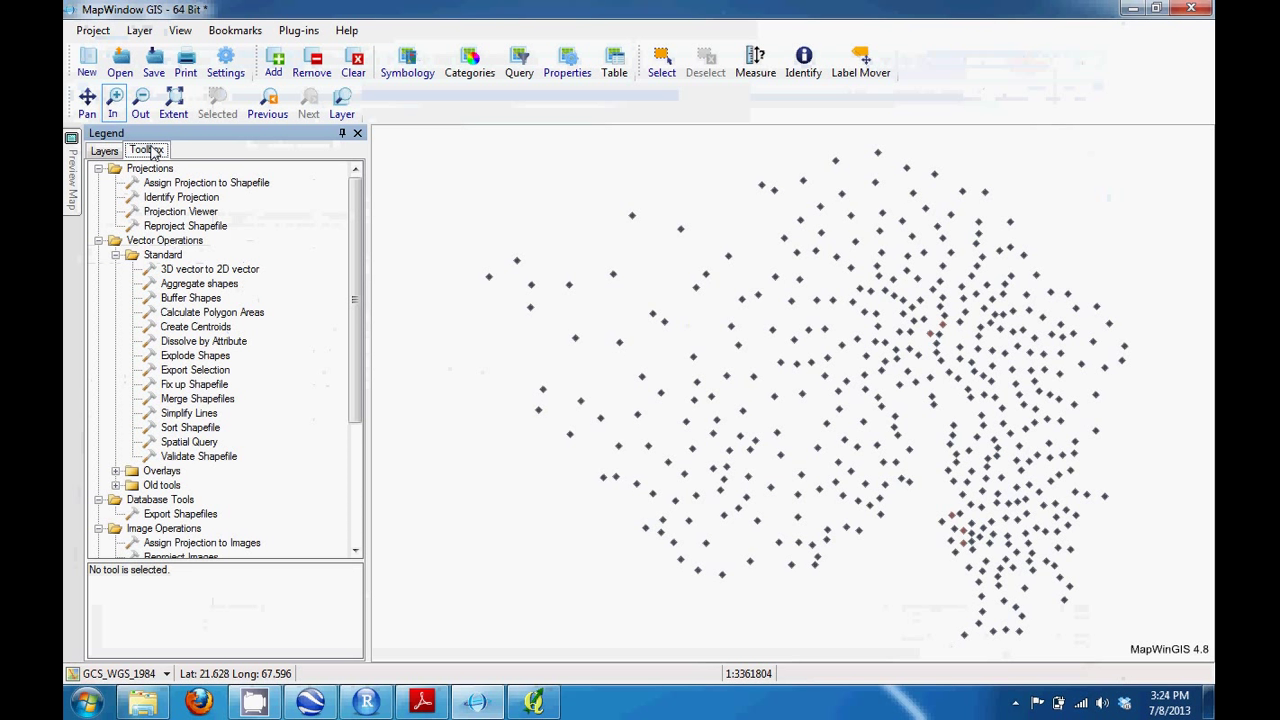
{"action": "left_click", "coordinate": [202, 229]}
{"action": "double_click", "coordinate": [203, 232]}
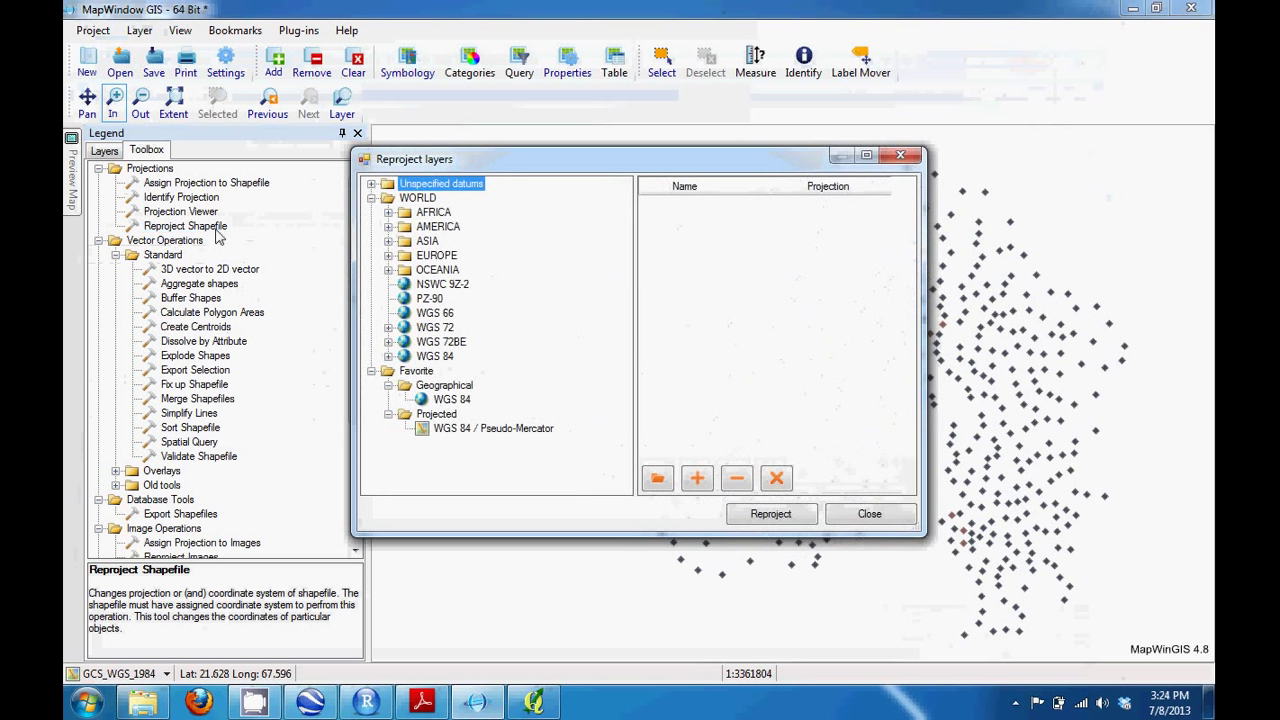
{"action": "left_click", "coordinate": [697, 478]}
{"action": "left_click", "coordinate": [509, 353]}
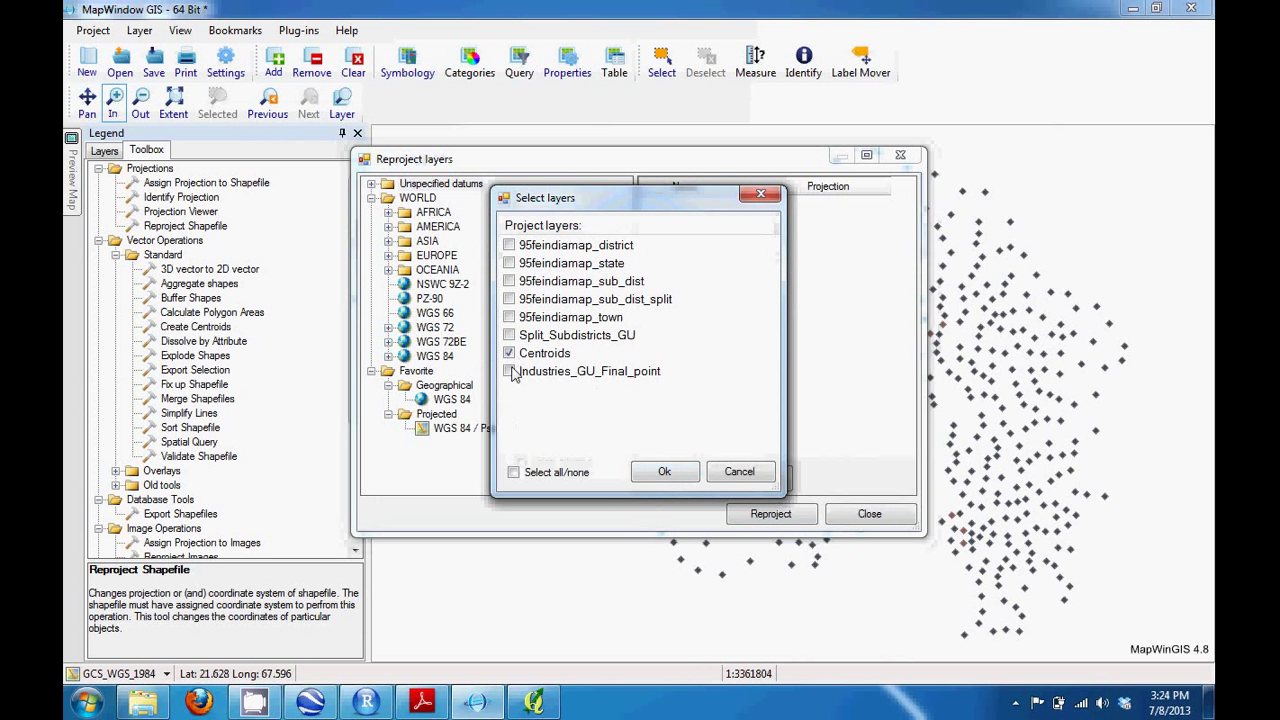
{"action": "left_click", "coordinate": [509, 371]}
{"action": "left_click", "coordinate": [665, 472]}
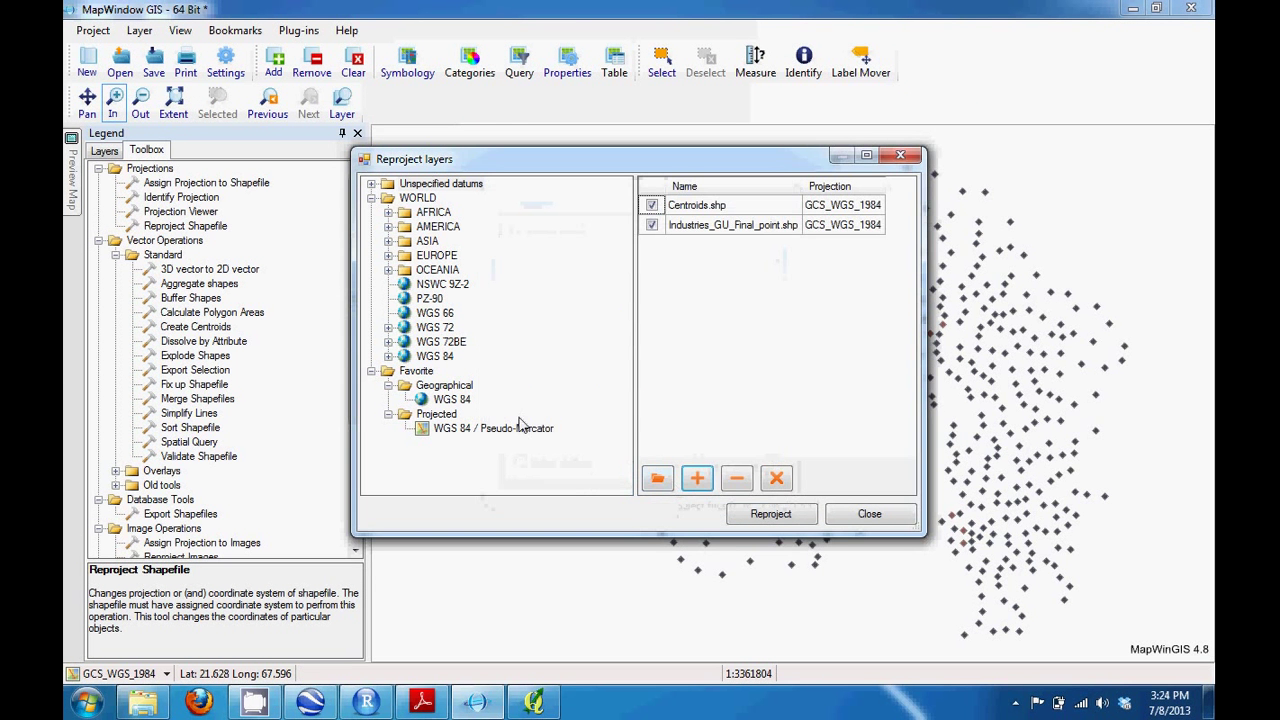
Reproject both listed layers to WGS 84 / Pseudo-Mercator, dismiss the results and close the reprojection tool
{"action": "left_click", "coordinate": [456, 430]}
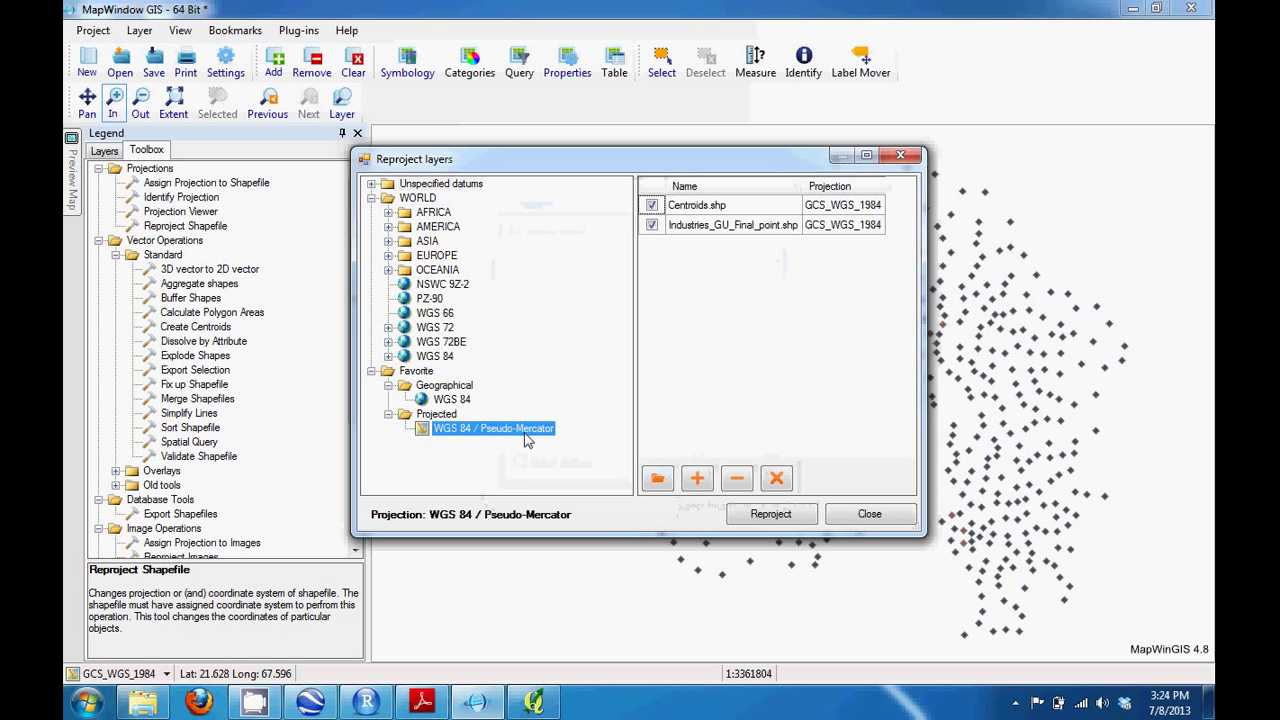
{"action": "left_click", "coordinate": [756, 516]}
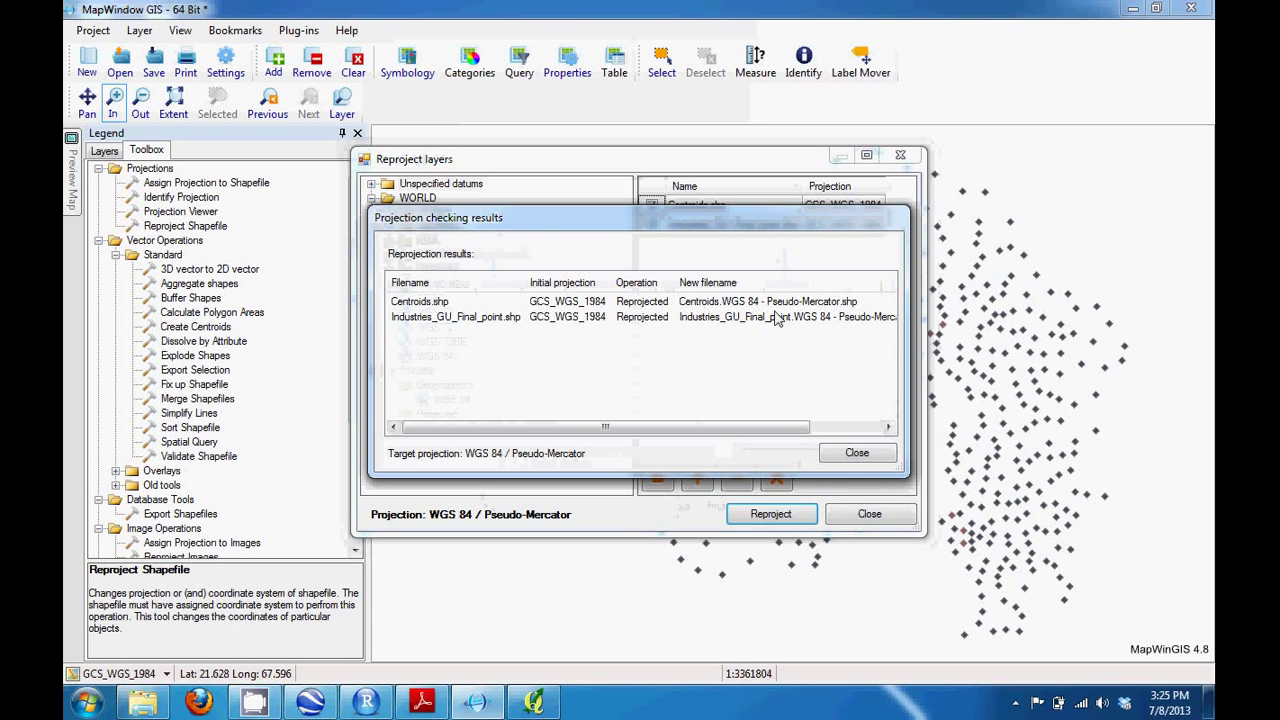
{"action": "left_click", "coordinate": [852, 455]}
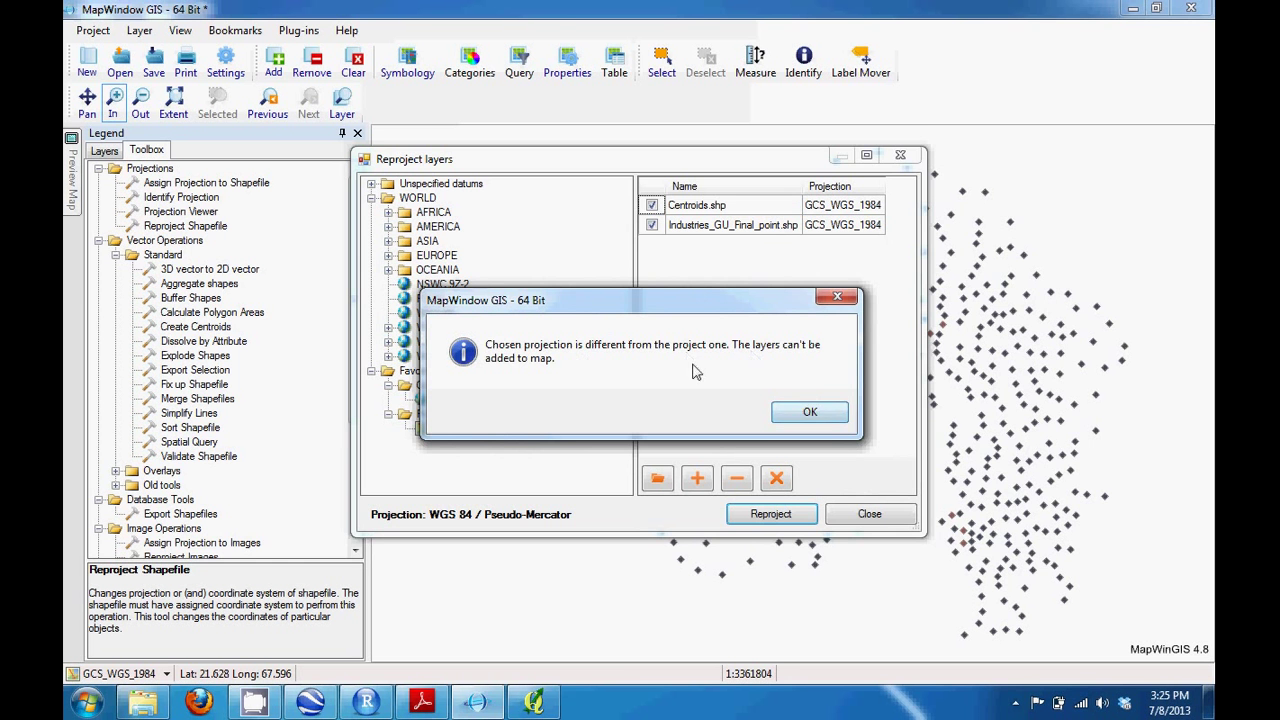
{"action": "left_click", "coordinate": [810, 412]}
{"action": "left_click", "coordinate": [843, 514]}
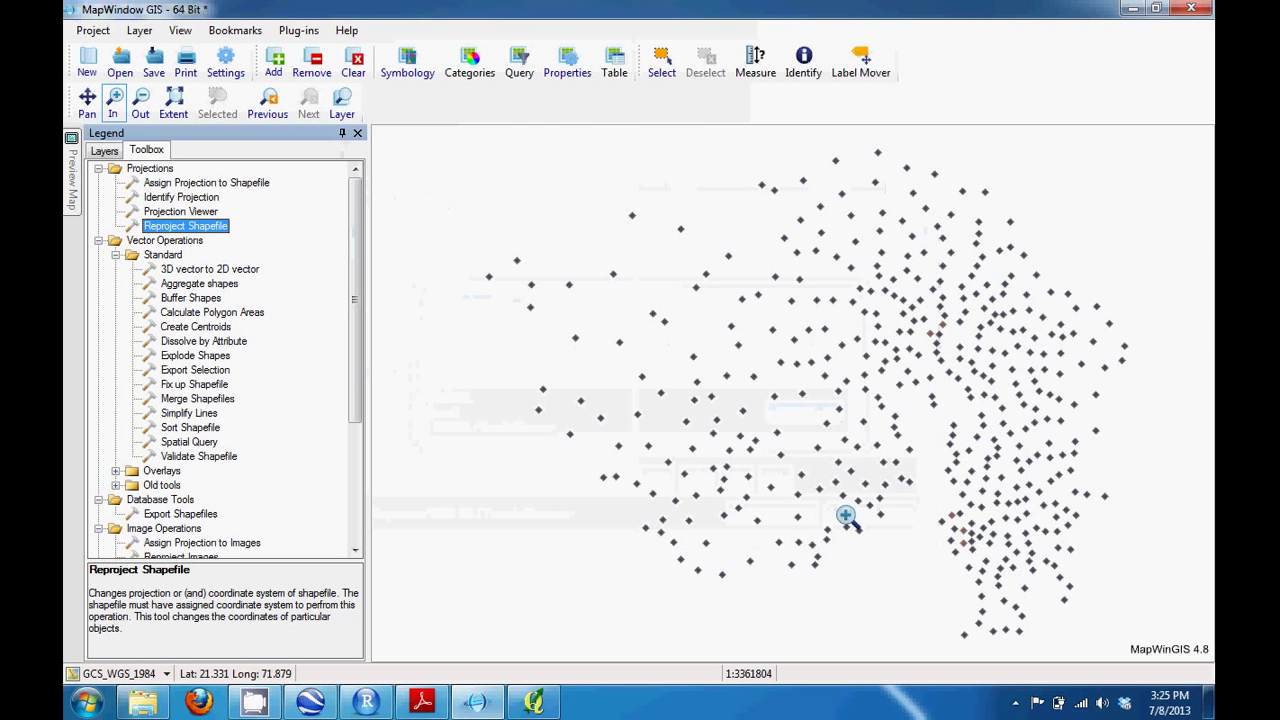
Switch to Quantum GIS and close it, discarding the current project
{"action": "left_click", "coordinate": [533, 703]}
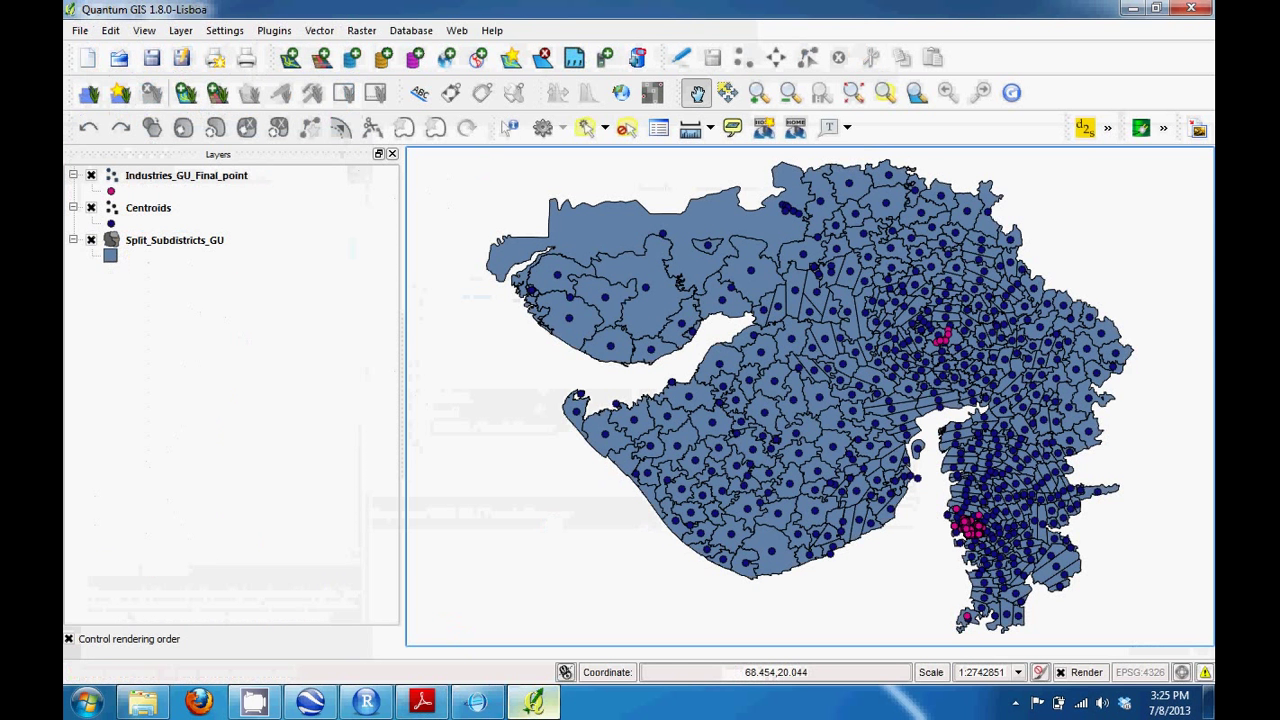
{"action": "left_click", "coordinate": [1191, 8]}
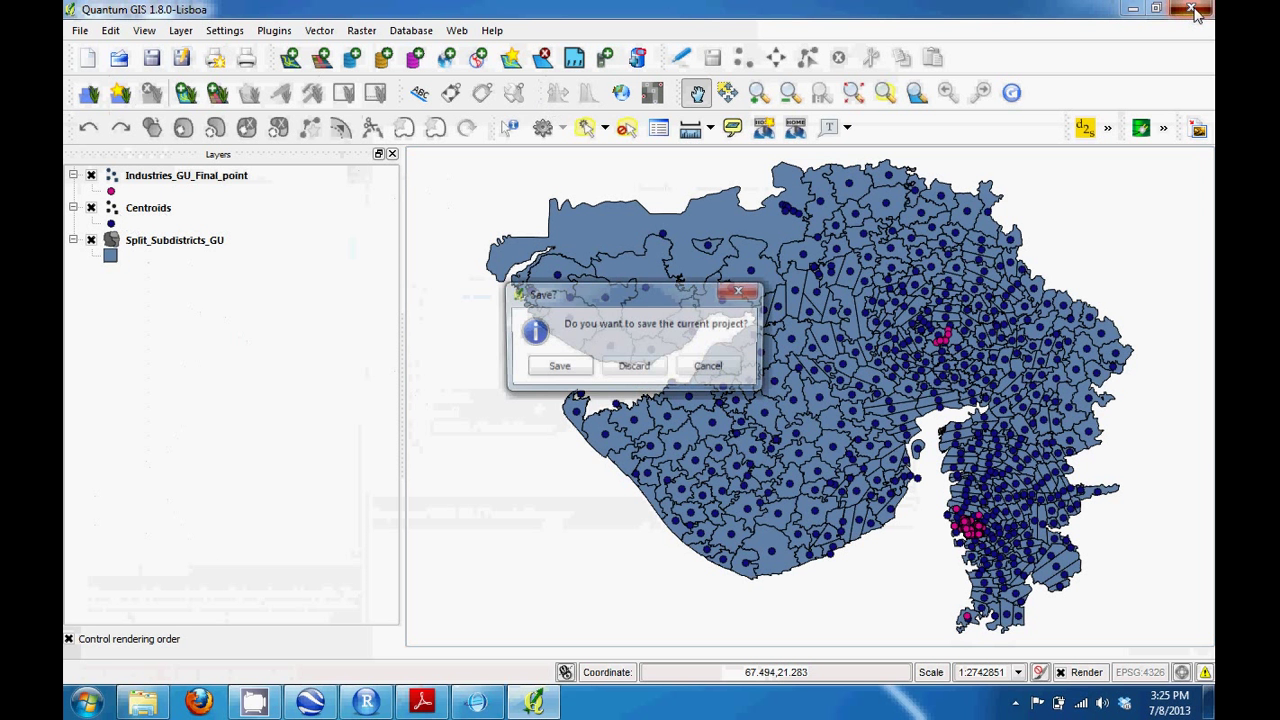
{"action": "left_click", "coordinate": [634, 367]}
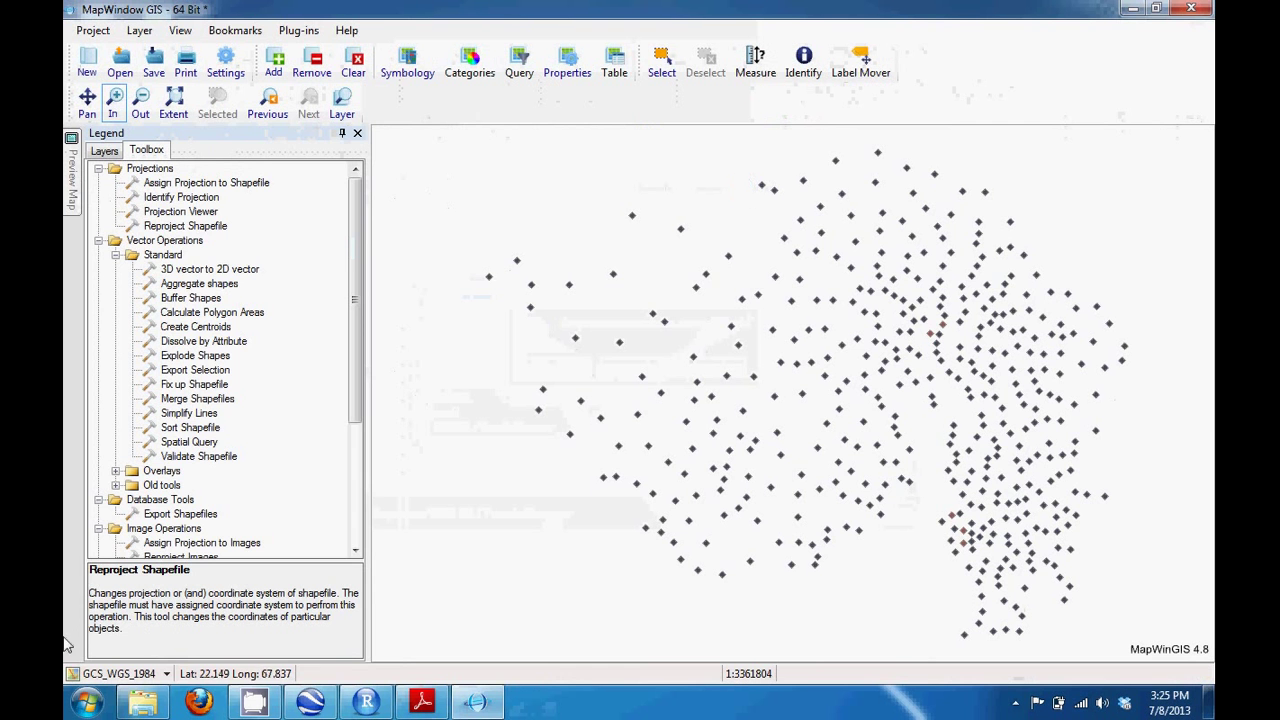
Launch Quantum GIS Desktop (1.8.0) and add Centroids.WGS 84 - Pseudo-Mercator.shp as a vector layer
{"action": "left_click", "coordinate": [86, 703]}
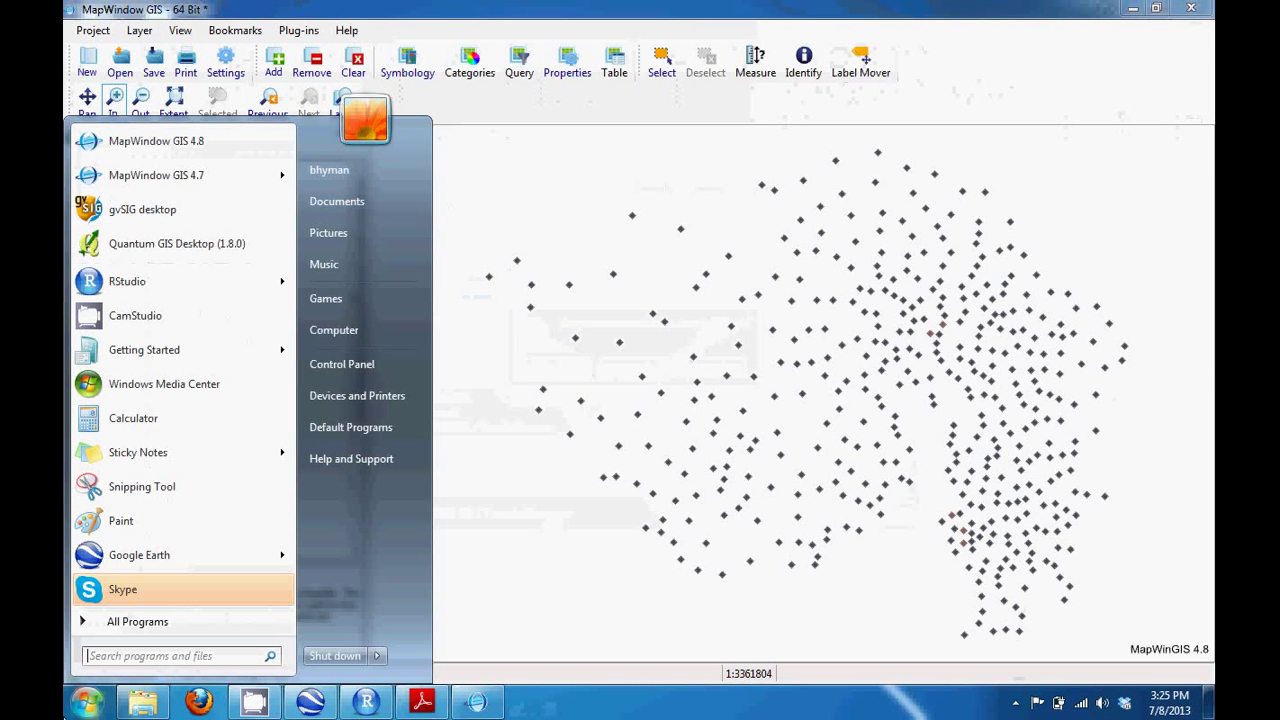
{"action": "left_click", "coordinate": [208, 249]}
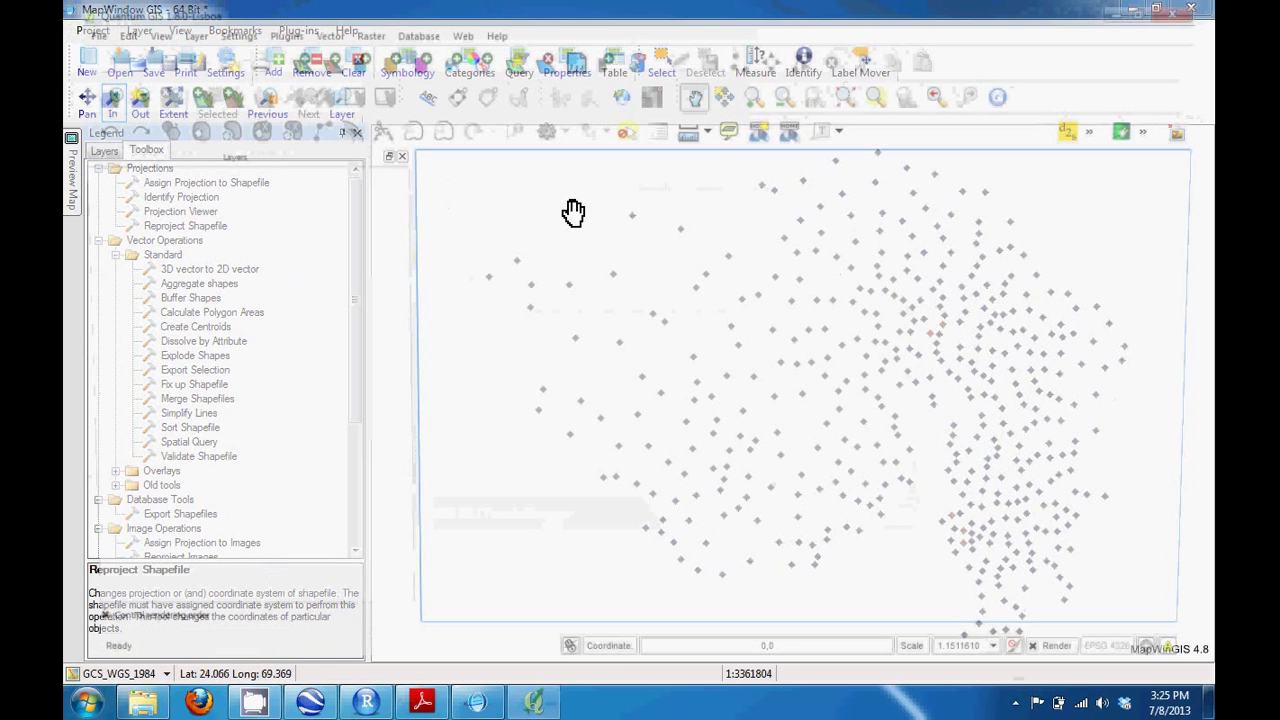
{"action": "left_click", "coordinate": [290, 57]}
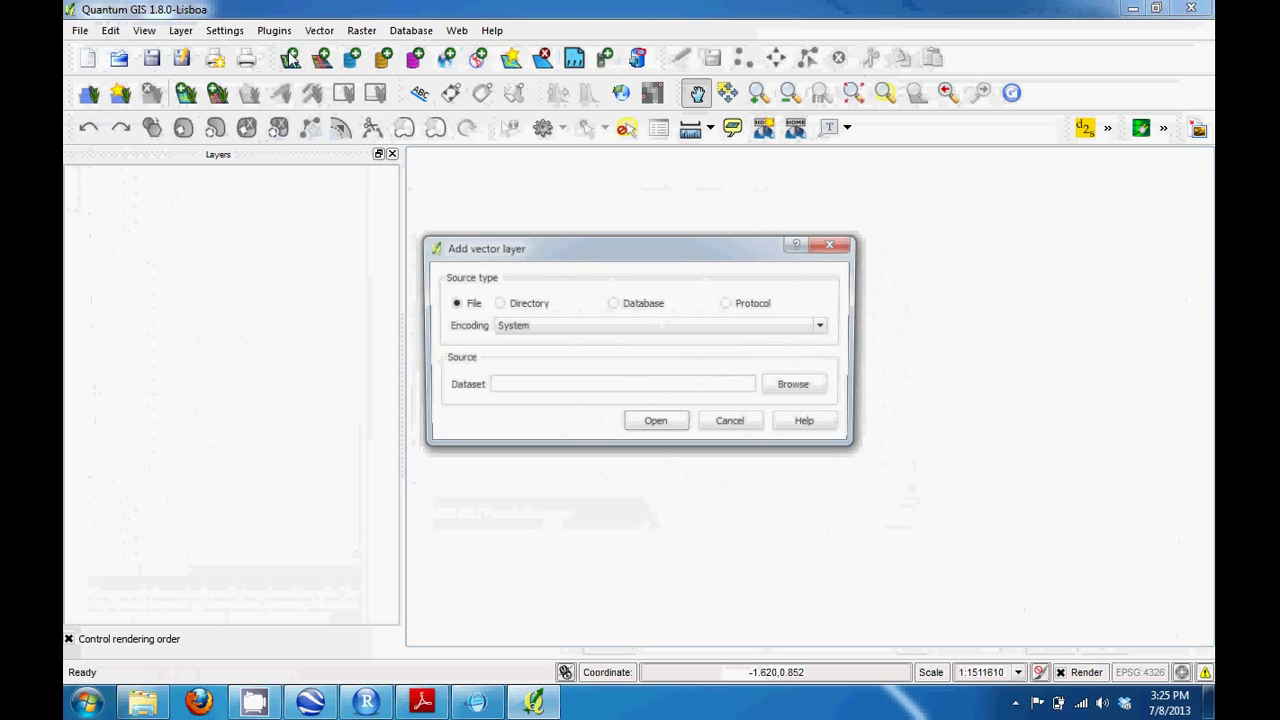
{"action": "left_click", "coordinate": [820, 395]}
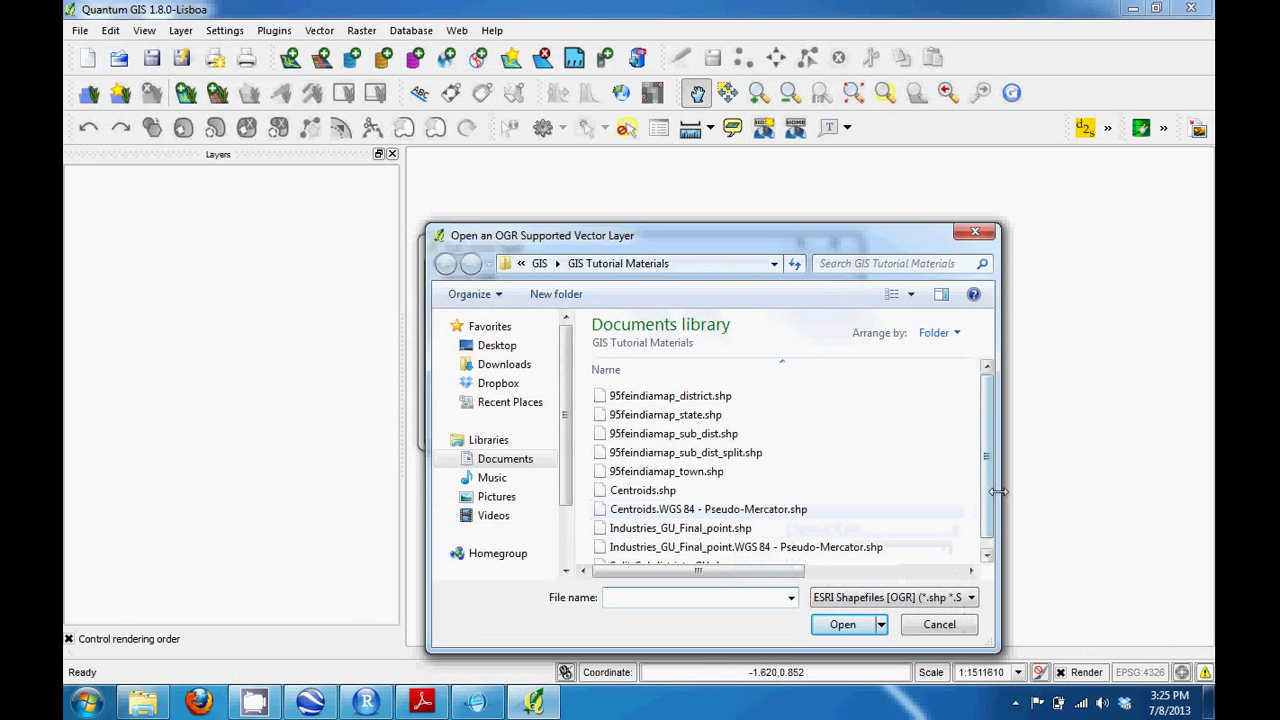
{"action": "scroll", "coordinate": [990, 513], "scroll_direction": "down", "scroll_amount": 1}
{"action": "scroll", "coordinate": [990, 513], "scroll_direction": "down", "scroll_amount": 1}
{"action": "left_click", "coordinate": [700, 497]}
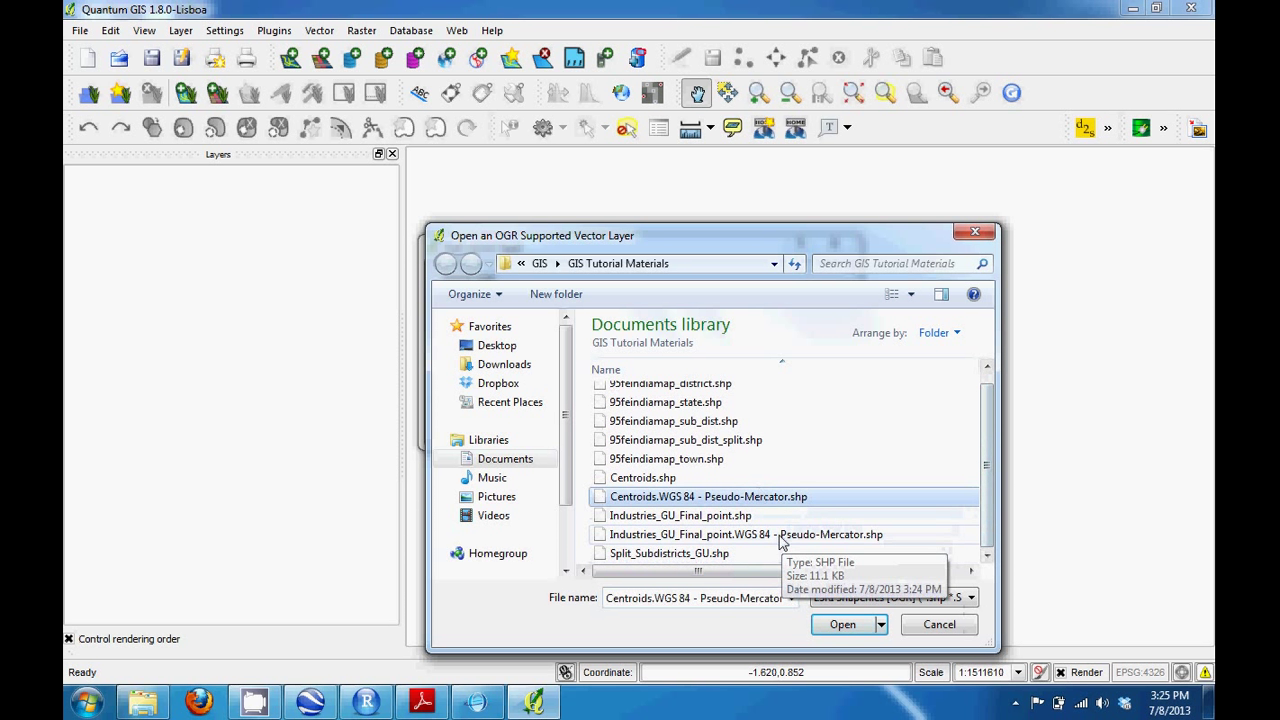
{"action": "left_click", "coordinate": [790, 534]}
{"action": "double_click", "coordinate": [763, 497]}
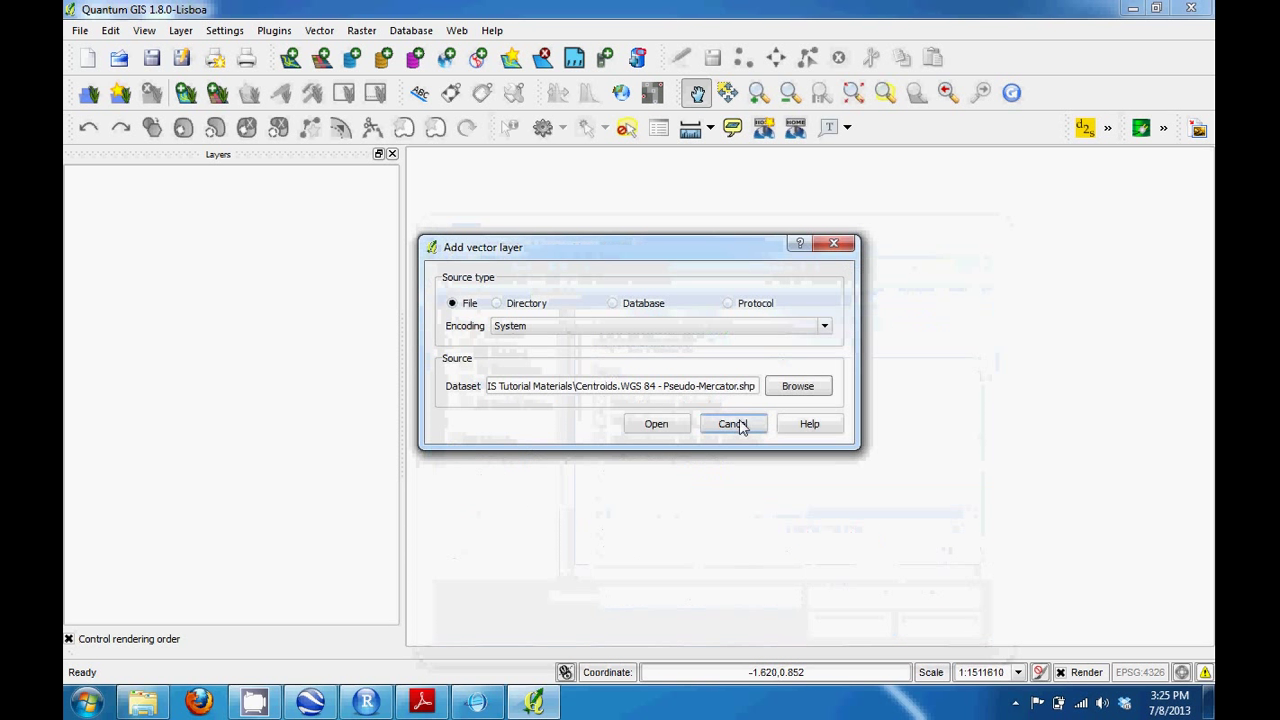
{"action": "left_click", "coordinate": [656, 425]}
Add Industries_GU_Final_point.WGS 84 - Pseudo-Mercator.shp as a second vector layer
{"action": "left_click", "coordinate": [290, 57]}
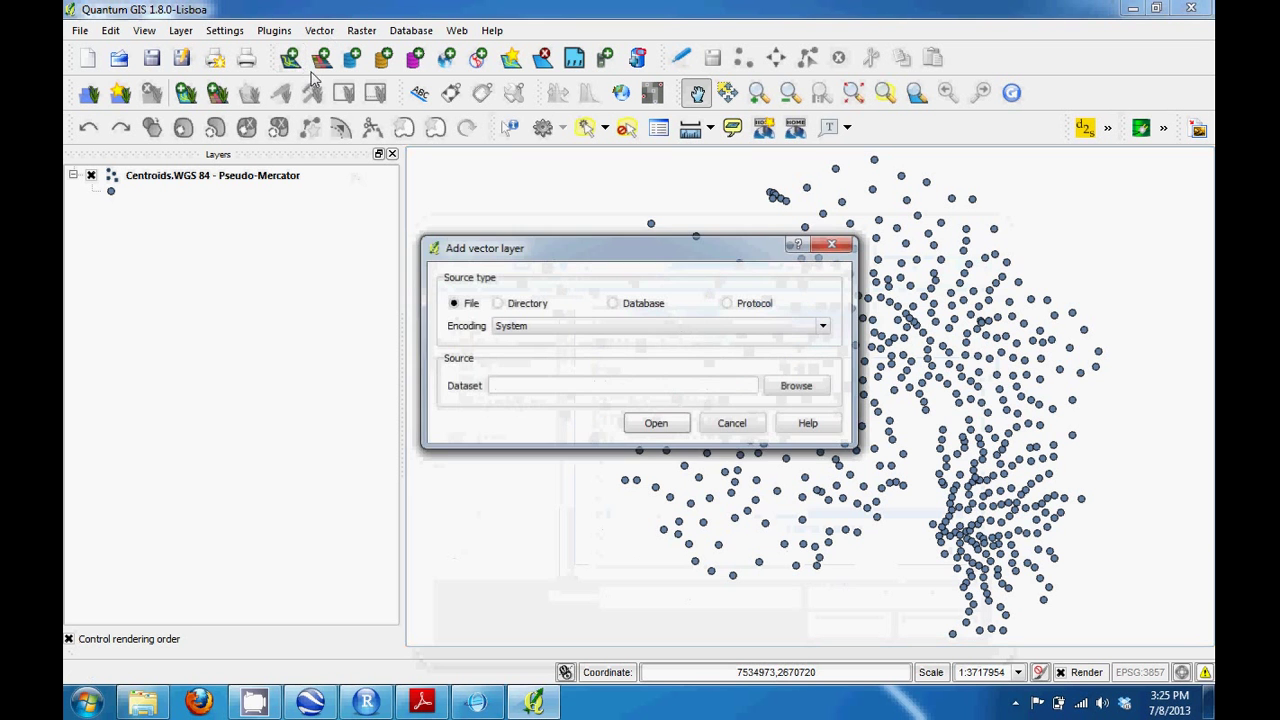
{"action": "left_click", "coordinate": [798, 387]}
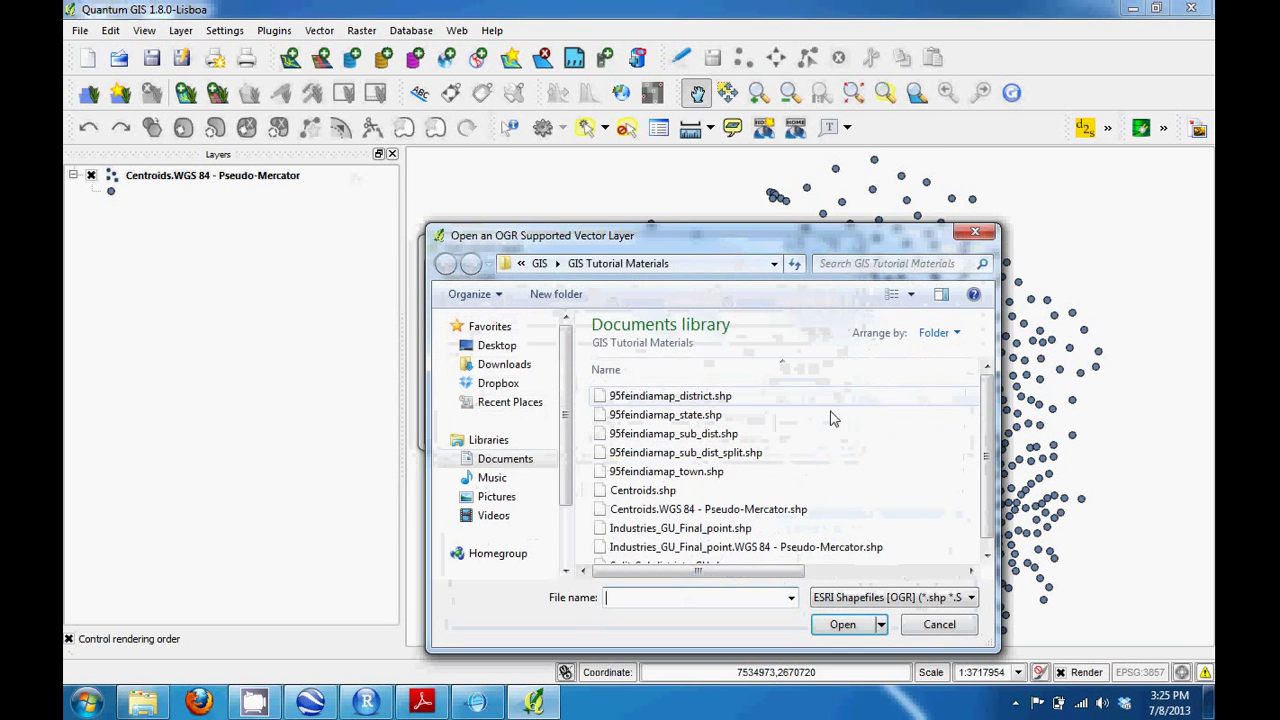
{"action": "double_click", "coordinate": [778, 549]}
{"action": "left_click", "coordinate": [656, 424]}
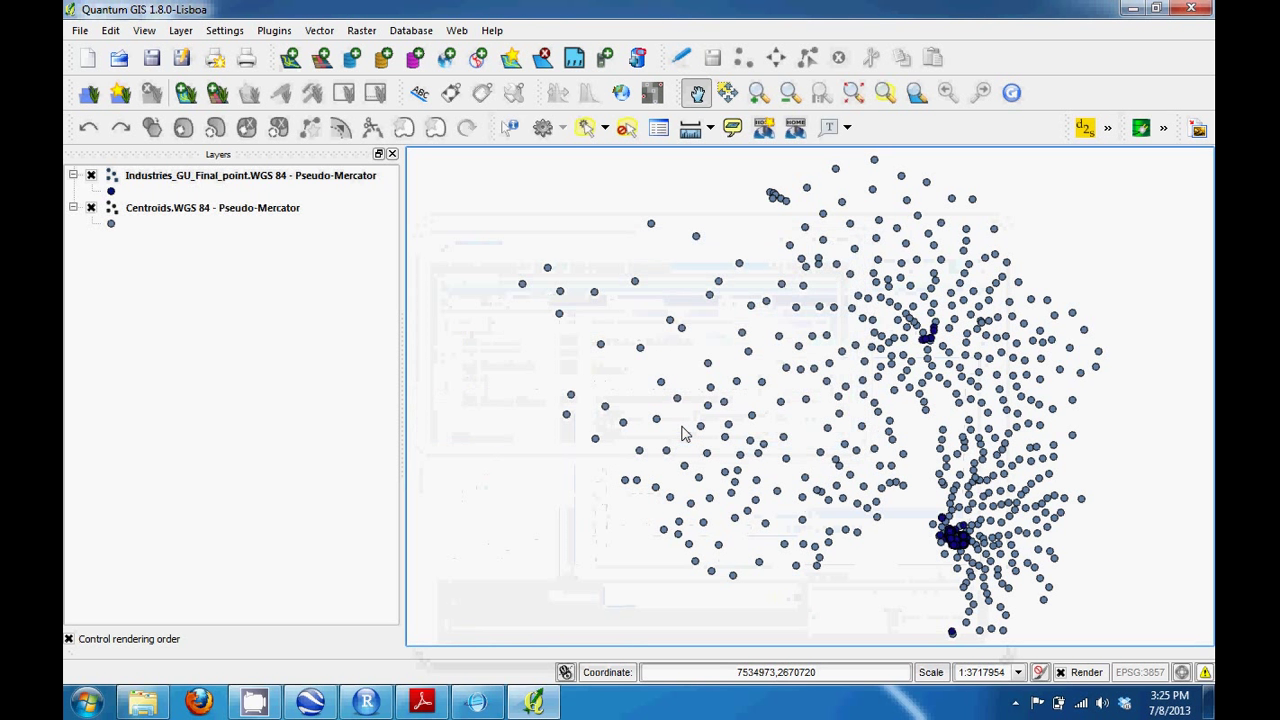
Check the coordinate reference system in the reprojected industries layer's properties
{"action": "right_click", "coordinate": [160, 177]}
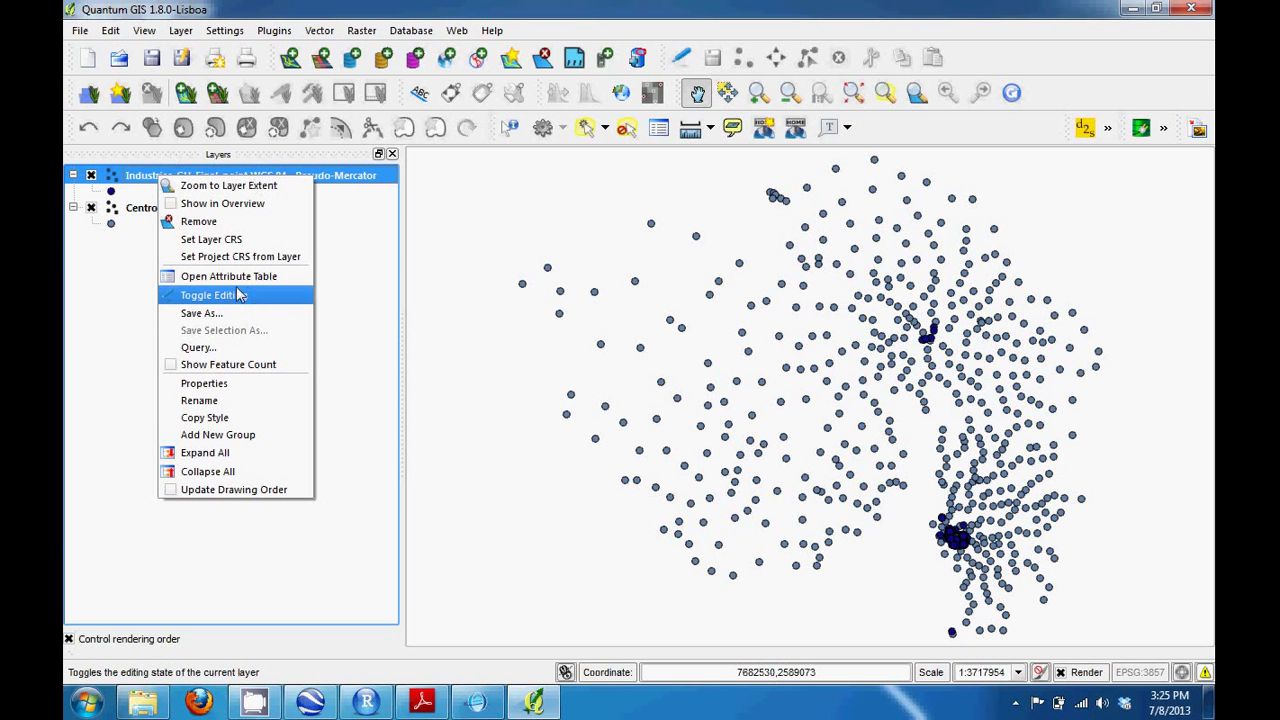
{"action": "left_click", "coordinate": [235, 383]}
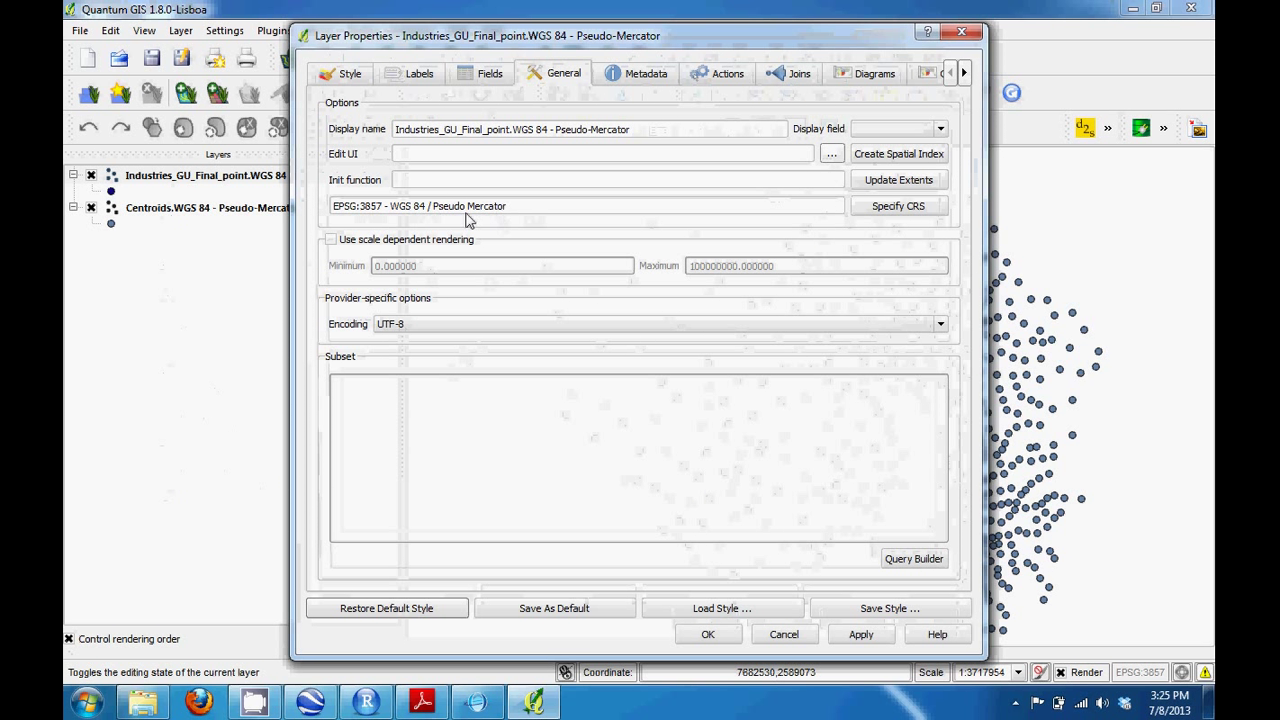
{"action": "left_click", "coordinate": [707, 635]}
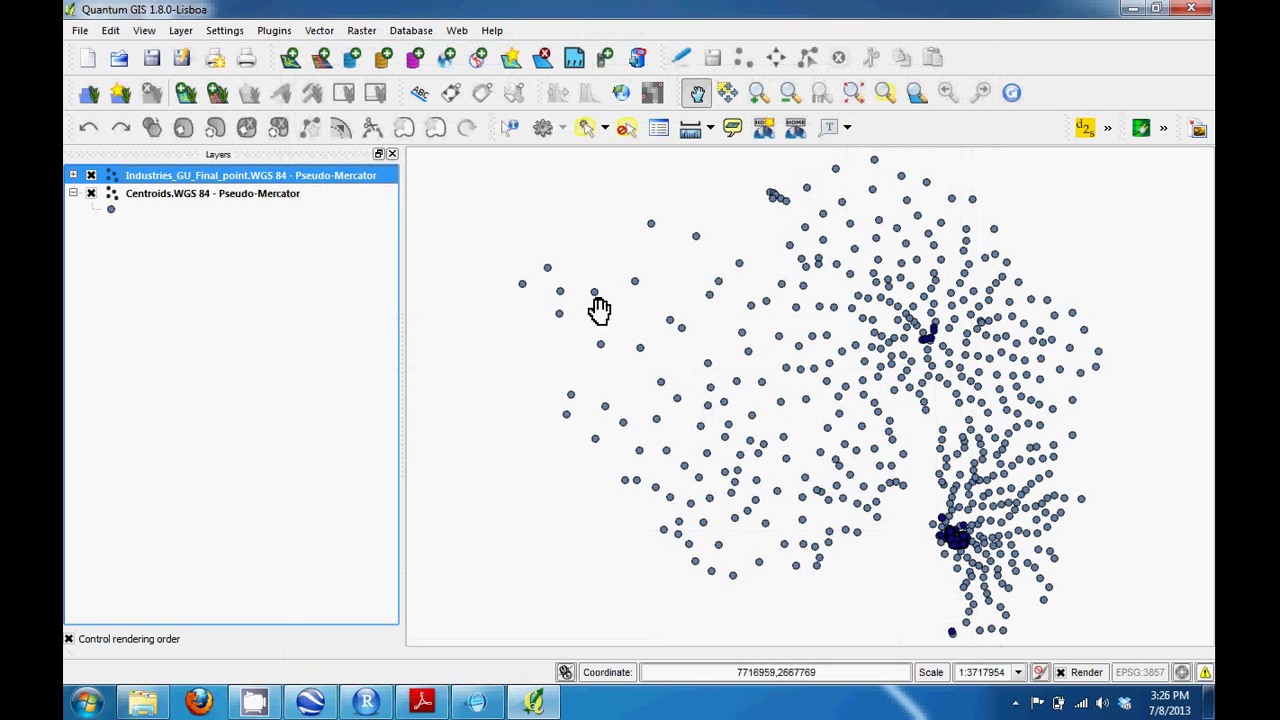
Set up a Distance matrix from the reprojected centroids to the reprojected industries layer, using MWShapeID as the input unique ID field
{"action": "left_click", "coordinate": [319, 30]}
{"action": "mouse_move", "coordinate": [334, 58]}
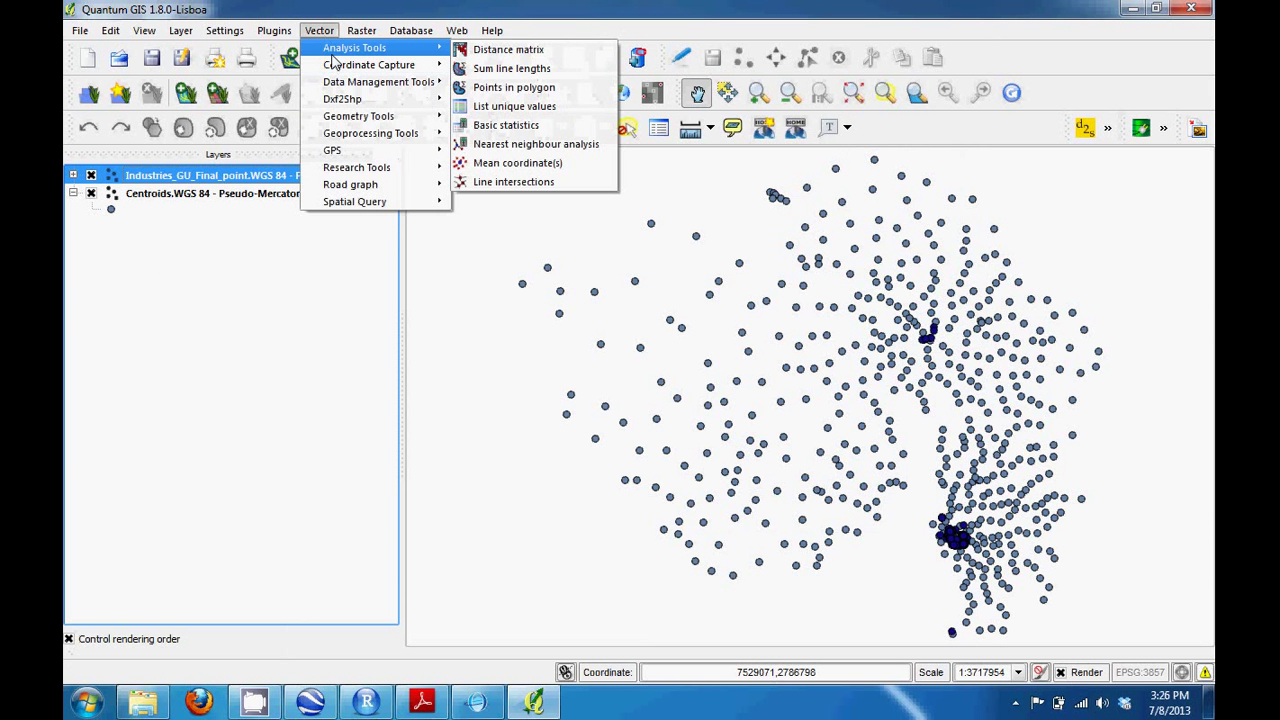
{"action": "left_click", "coordinate": [487, 57]}
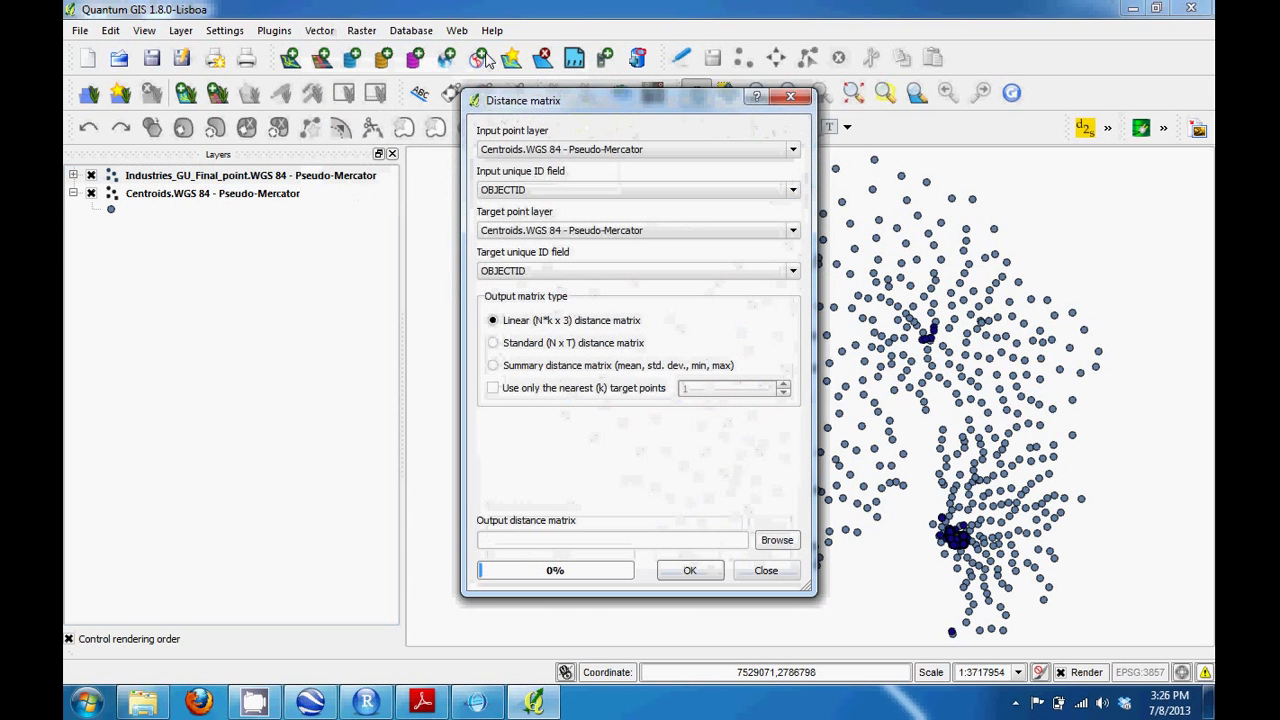
{"action": "left_click", "coordinate": [590, 150]}
{"action": "left_click", "coordinate": [580, 166]}
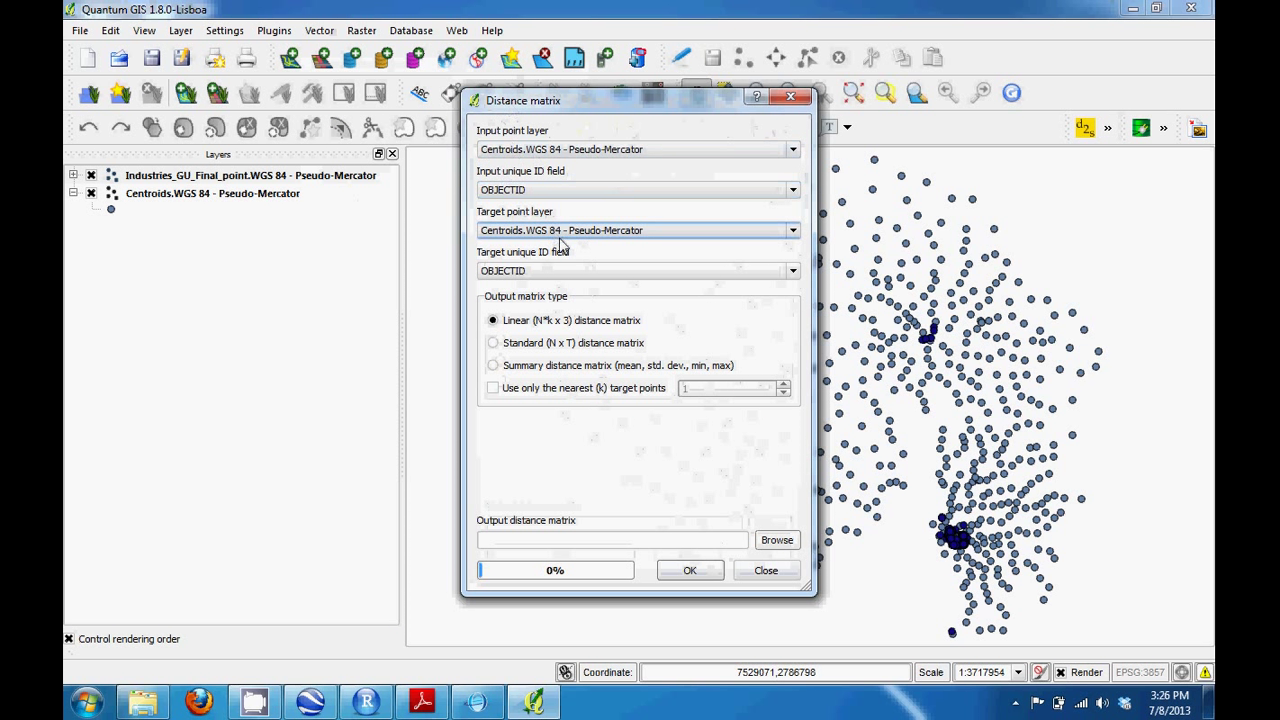
{"action": "left_click", "coordinate": [560, 232]}
{"action": "left_click", "coordinate": [564, 258]}
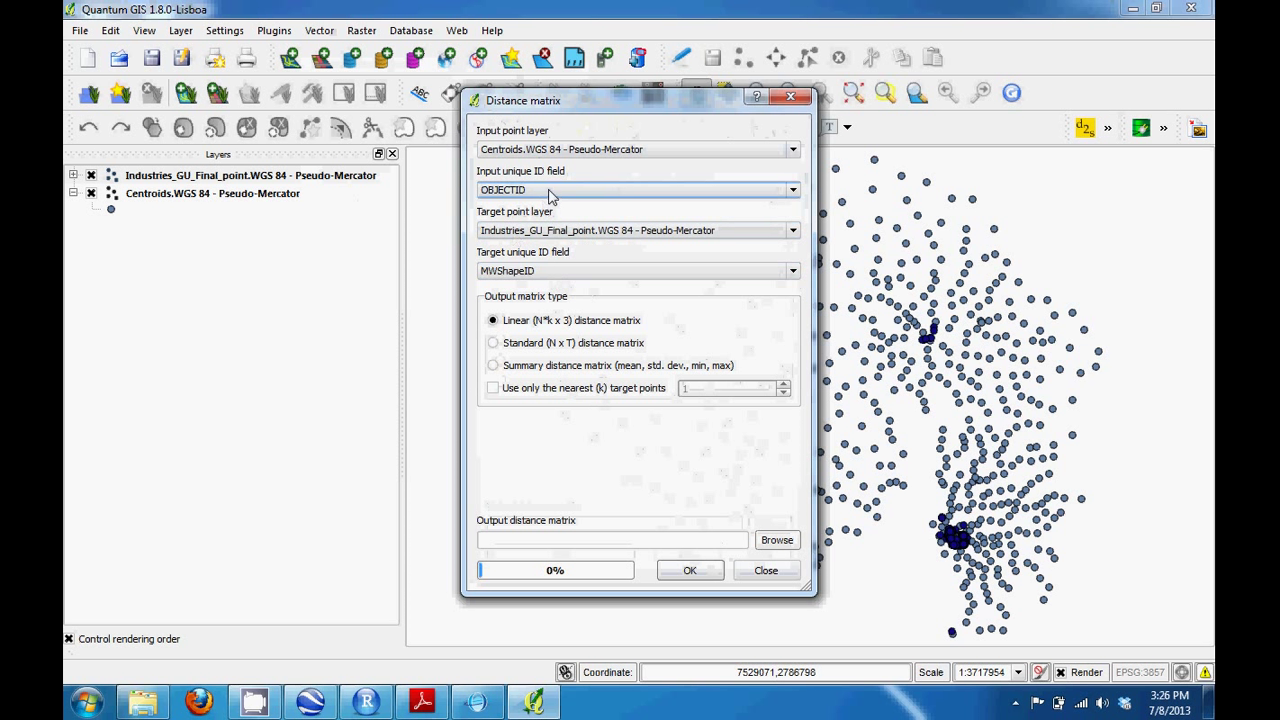
{"action": "left_click", "coordinate": [549, 192]}
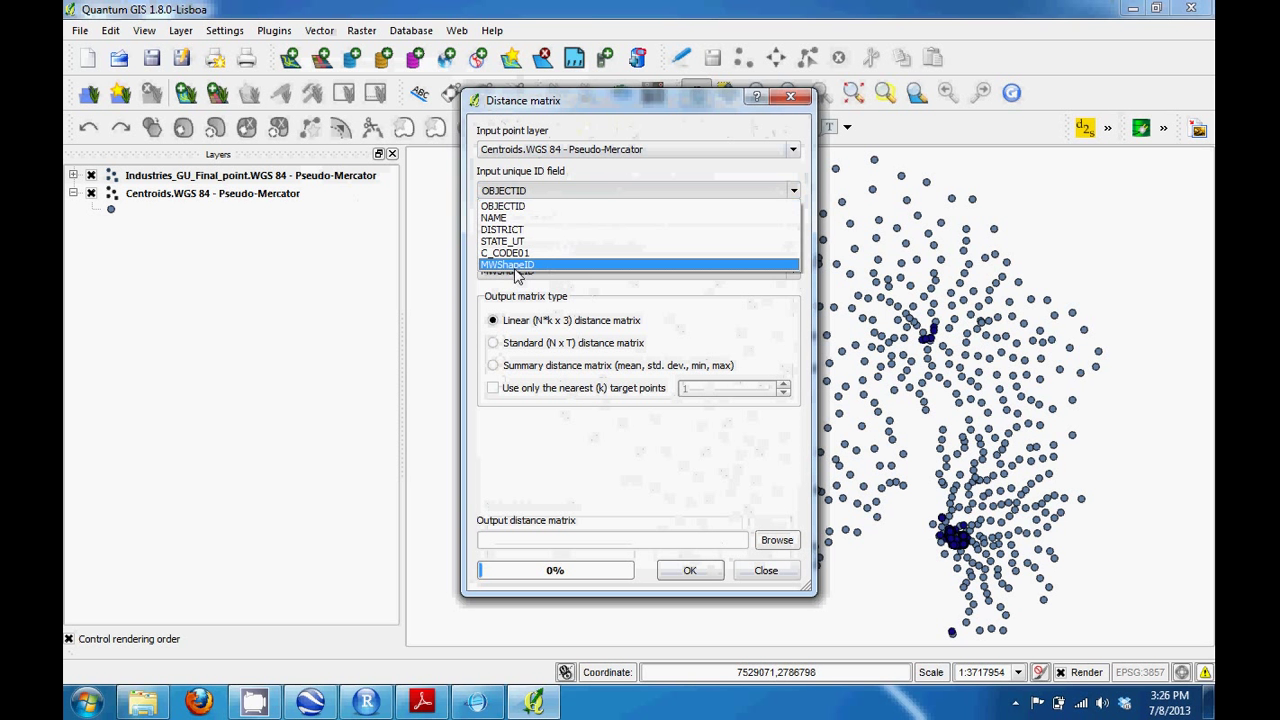
{"action": "left_click", "coordinate": [515, 266]}
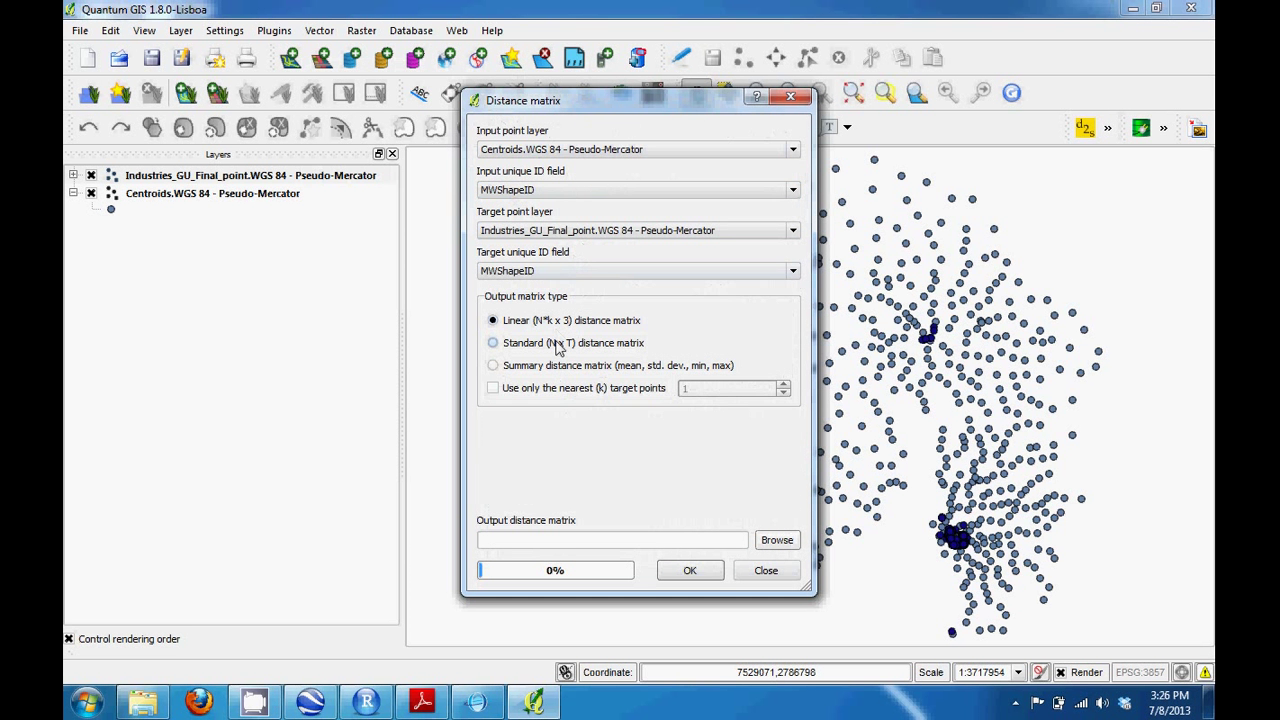
Generate a Standard (N x T) distance matrix saved as distancematrix.csv in GIS Tutorial Materials, and close the tool
{"action": "left_click", "coordinate": [558, 347]}
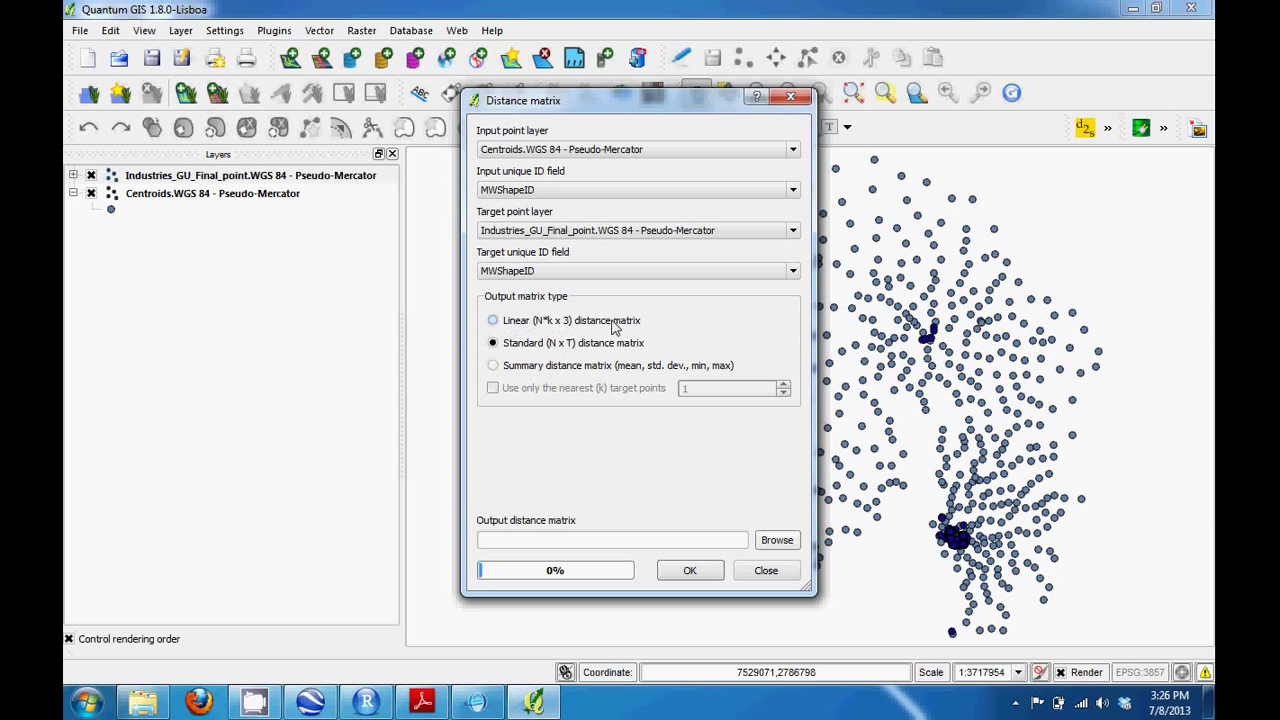
{"action": "left_click", "coordinate": [778, 541]}
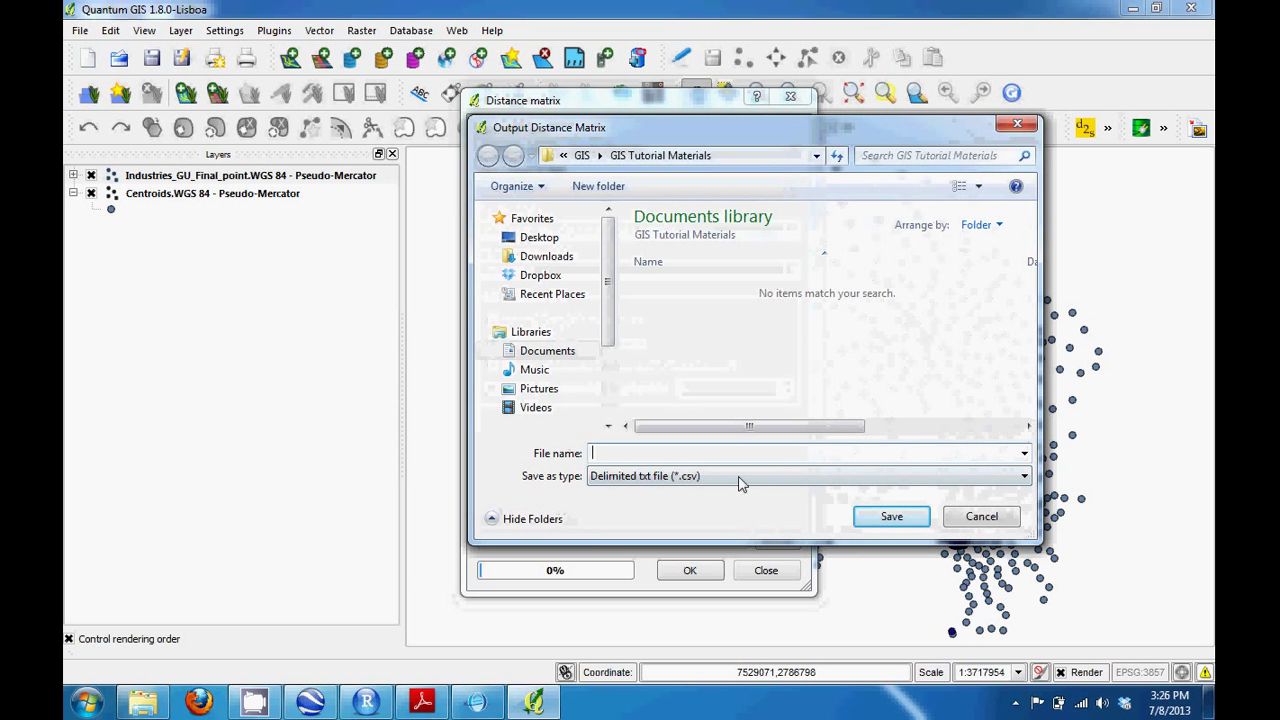
{"action": "type", "text": "distance"}
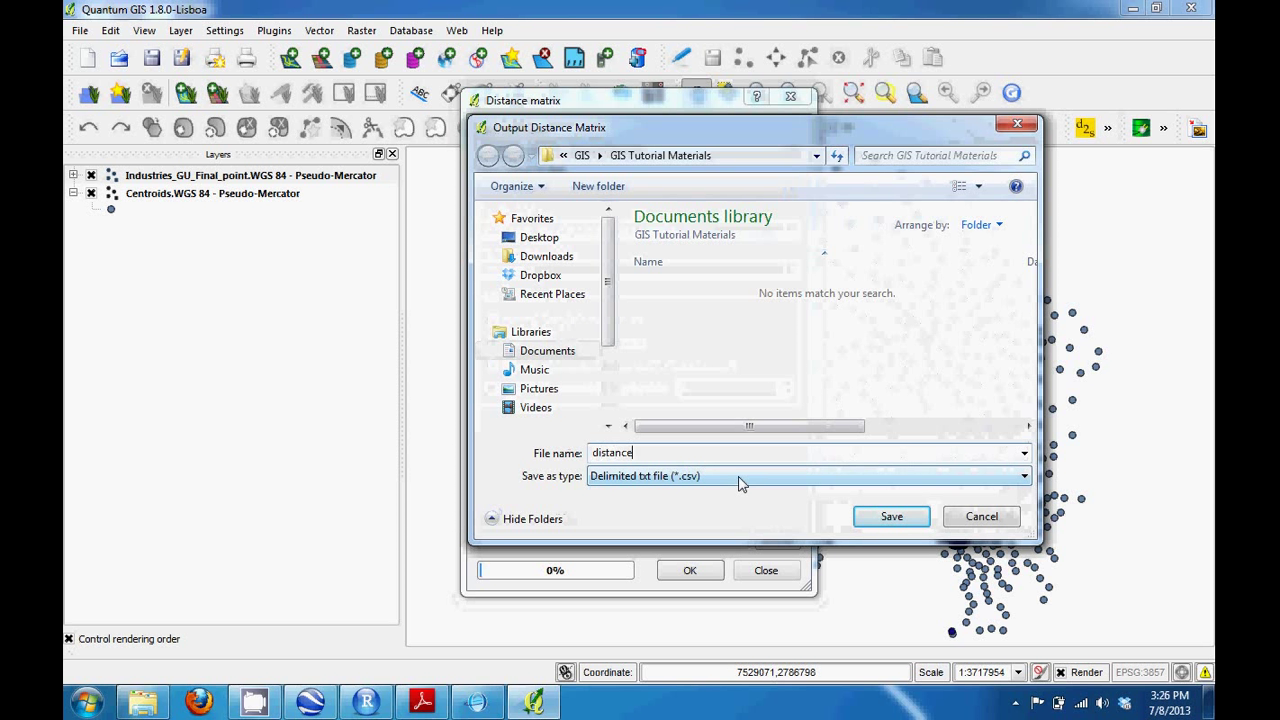
{"action": "type", "text": "matrix"}
{"action": "key", "text": "Return"}
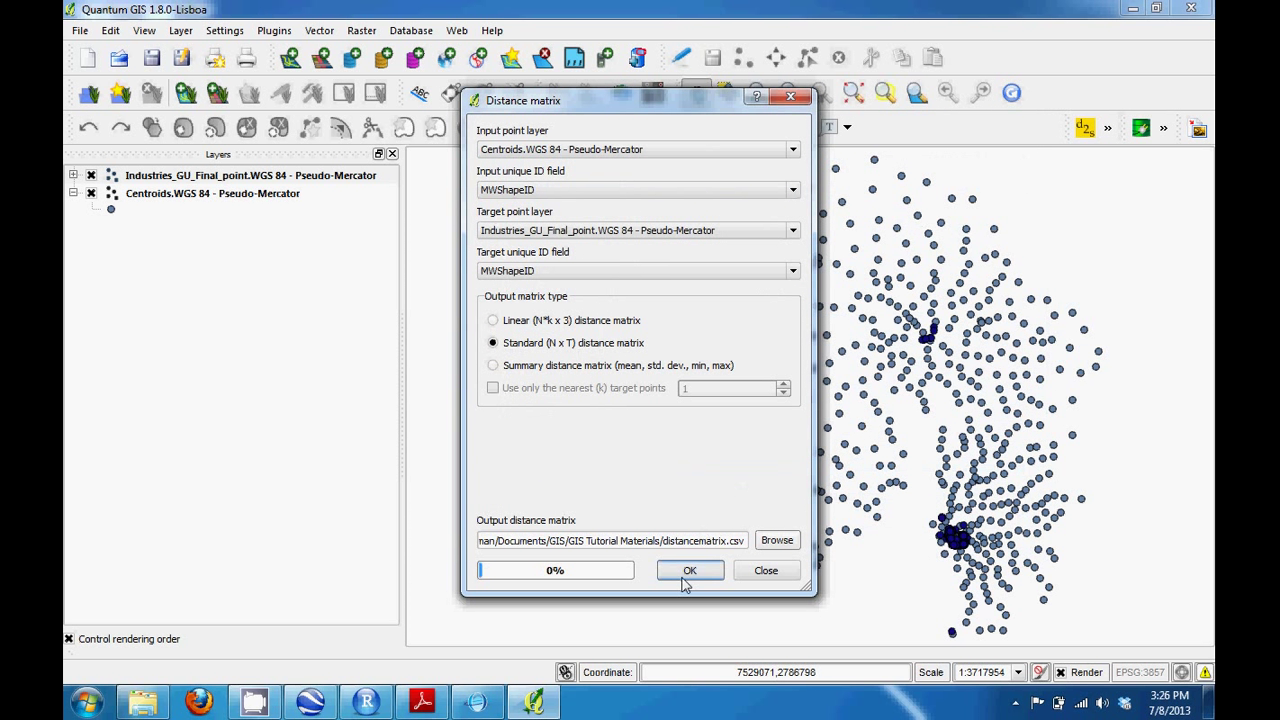
{"action": "left_click", "coordinate": [683, 577]}
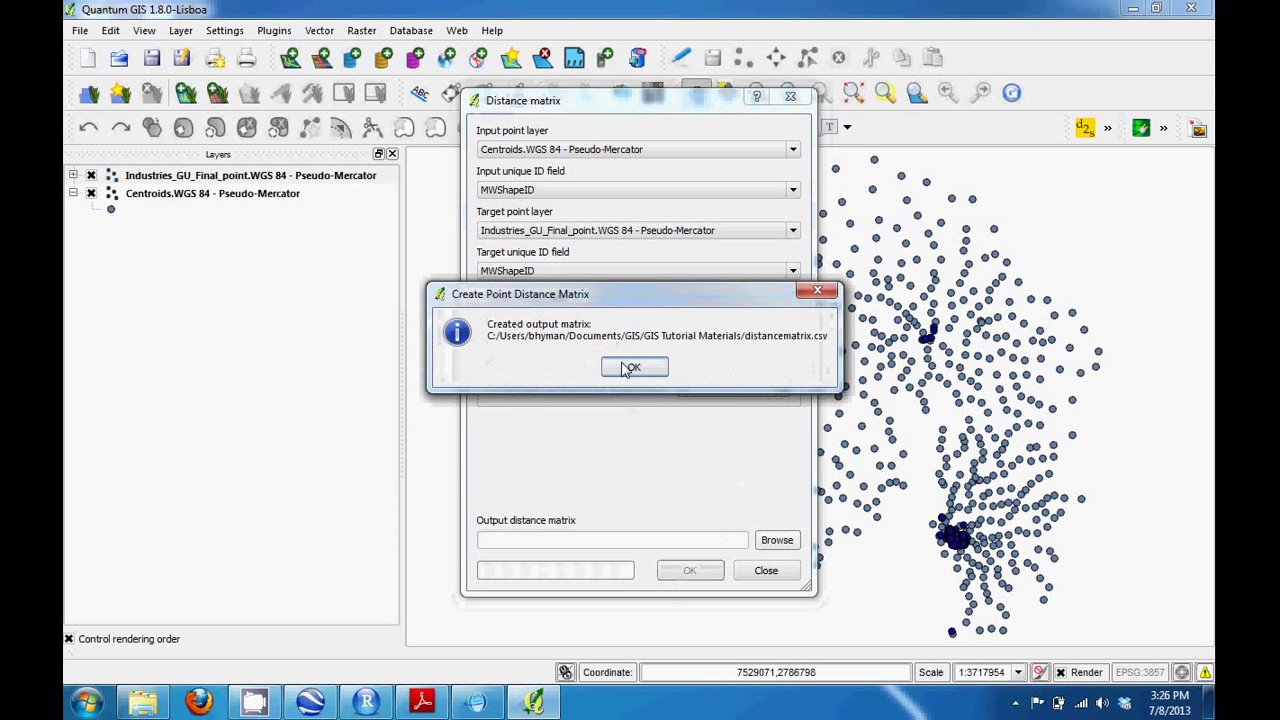
{"action": "left_click", "coordinate": [627, 368]}
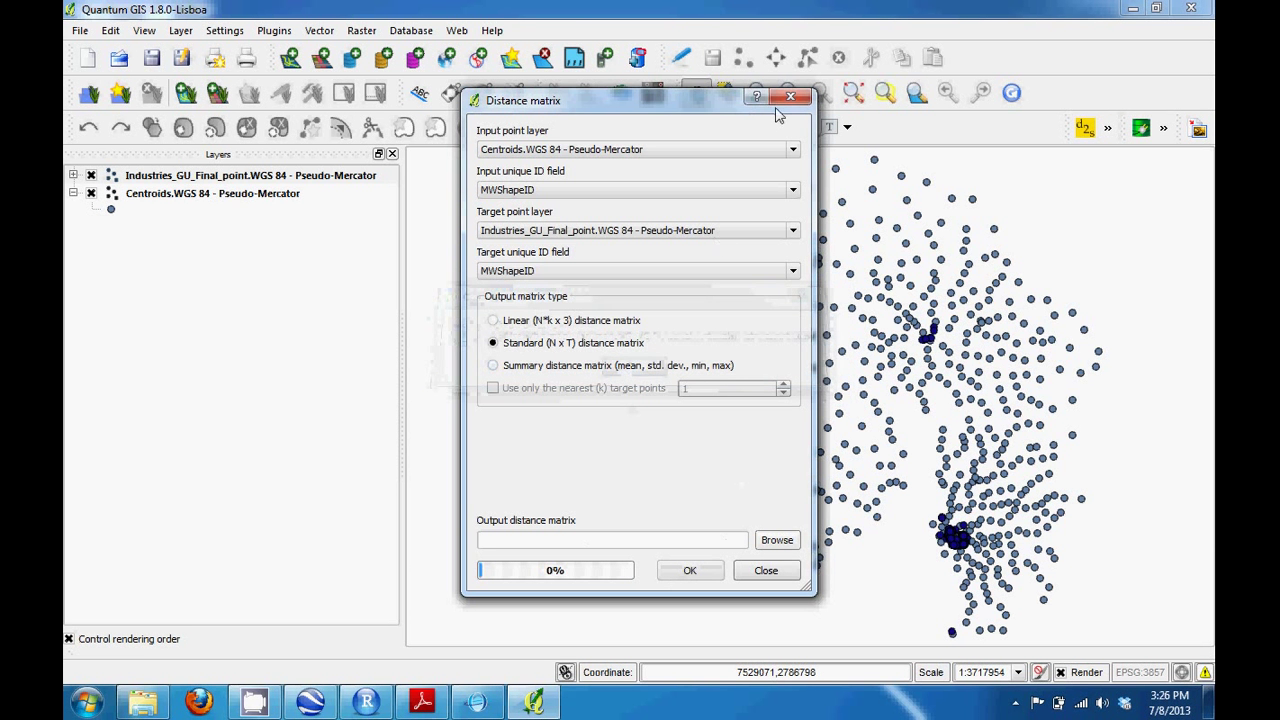
{"action": "left_click", "coordinate": [787, 98]}
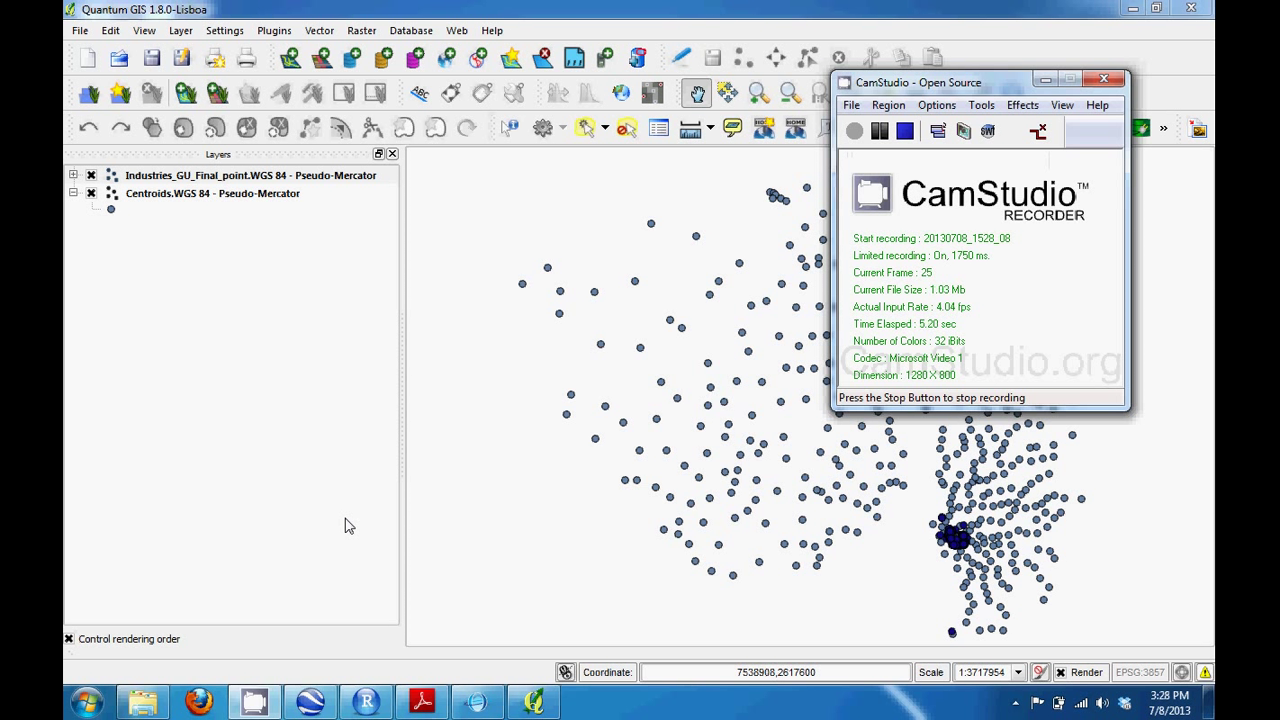
Switch to RStudio and examine the distance matrix and subdistrict file names in DiffusionFramework.R, checking them against the GIS Tutorial Materials folder
{"action": "left_click", "coordinate": [370, 703]}
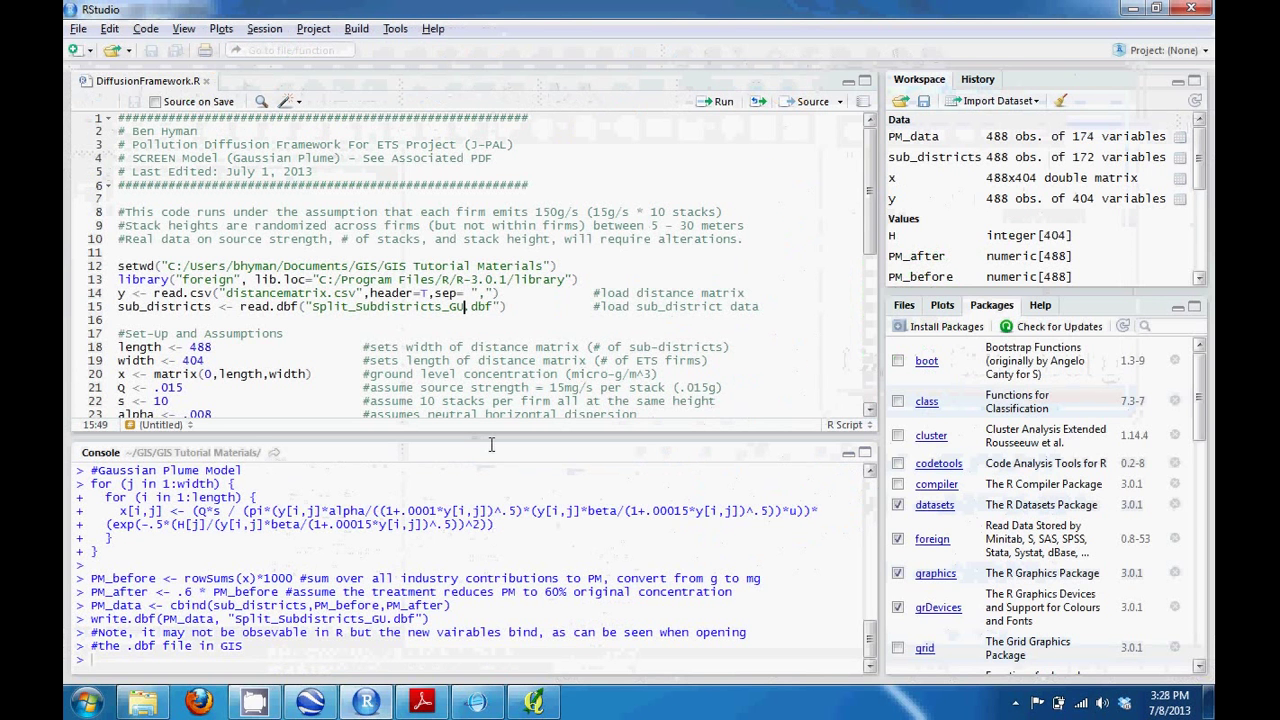
{"action": "left_click", "coordinate": [142, 703]}
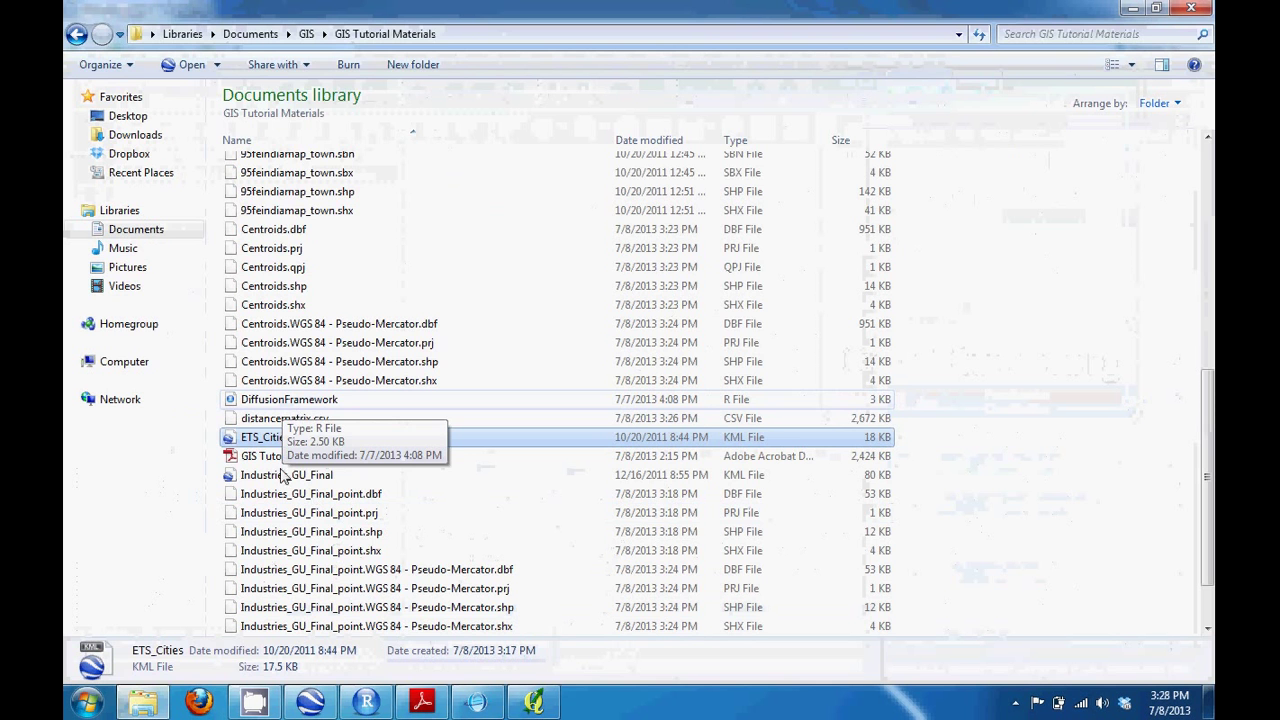
{"action": "left_click", "coordinate": [145, 705]}
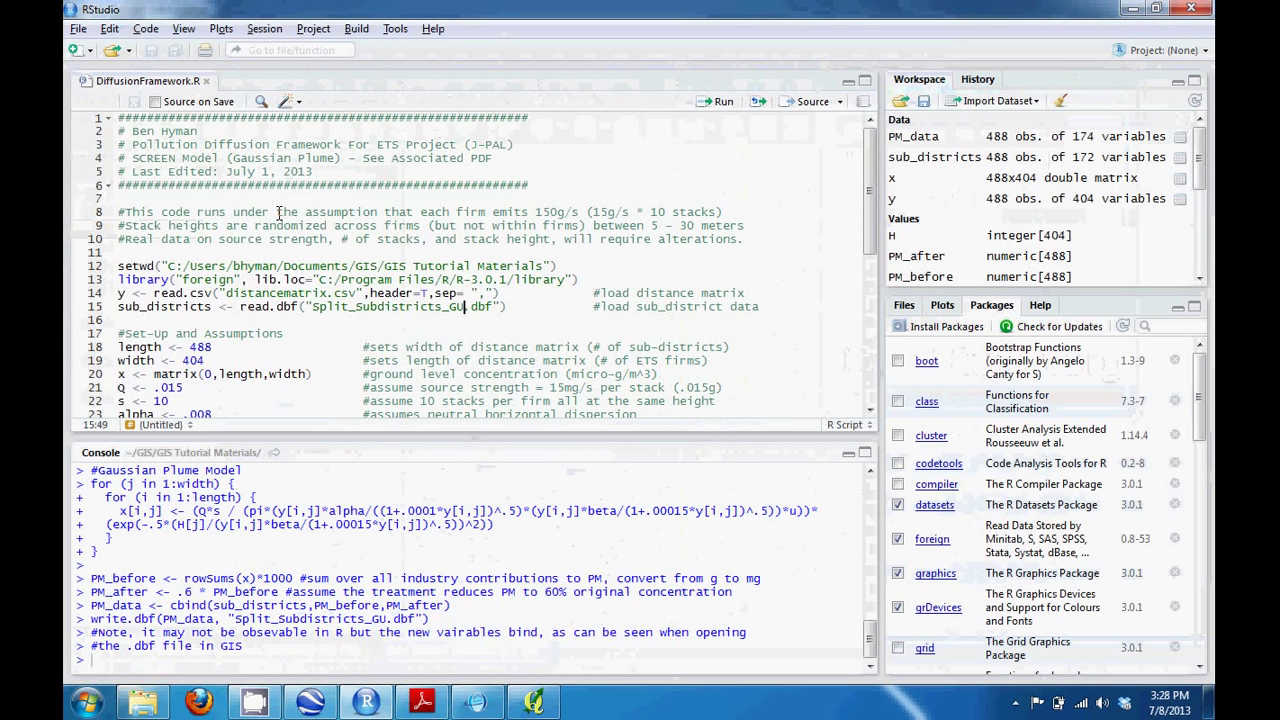
{"action": "left_click", "coordinate": [300, 292]}
{"action": "double_click", "coordinate": [300, 292]}
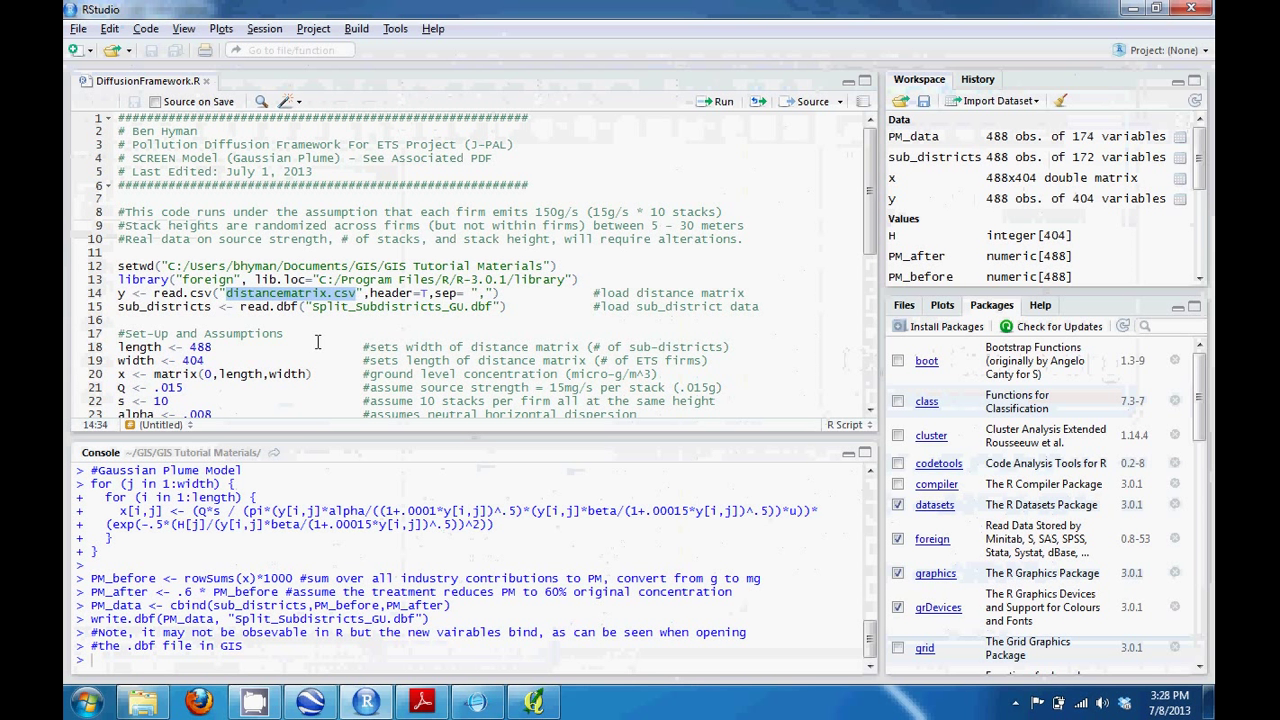
{"action": "double_click", "coordinate": [384, 306]}
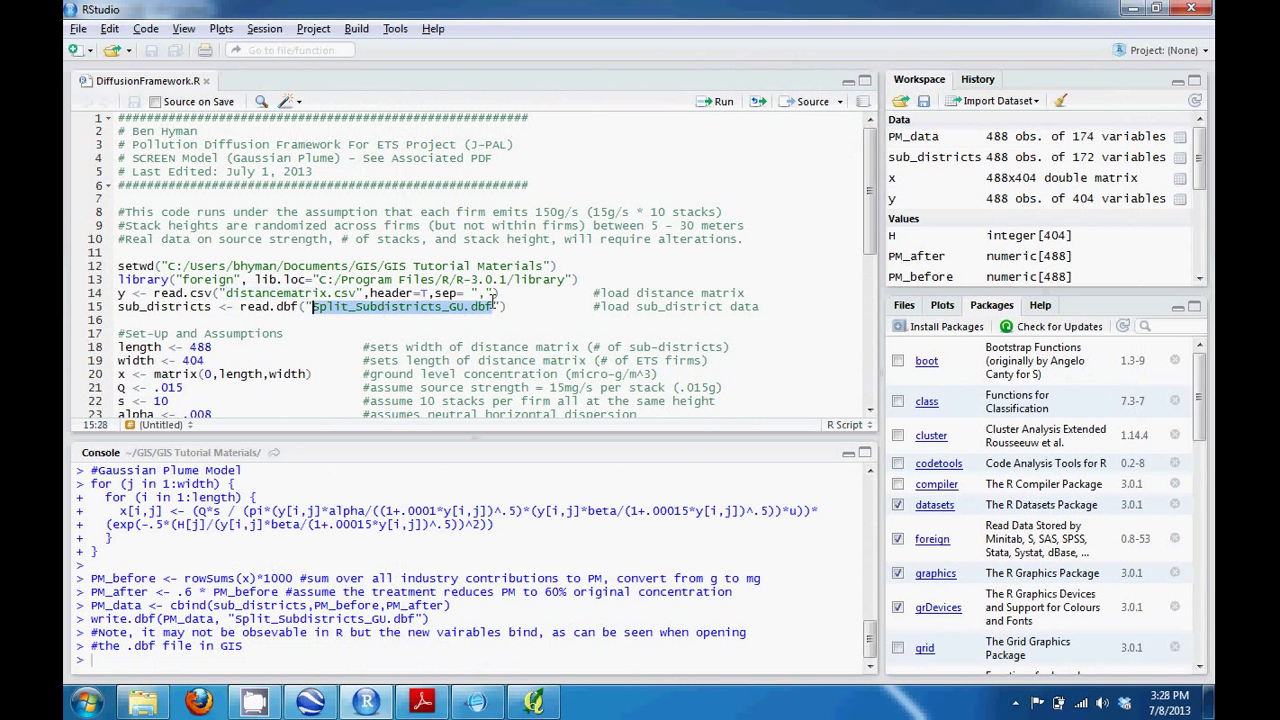
Switch to MapWindow GIS and show the Split_Subdistricts_GU layer on the map
{"action": "left_click", "coordinate": [474, 703]}
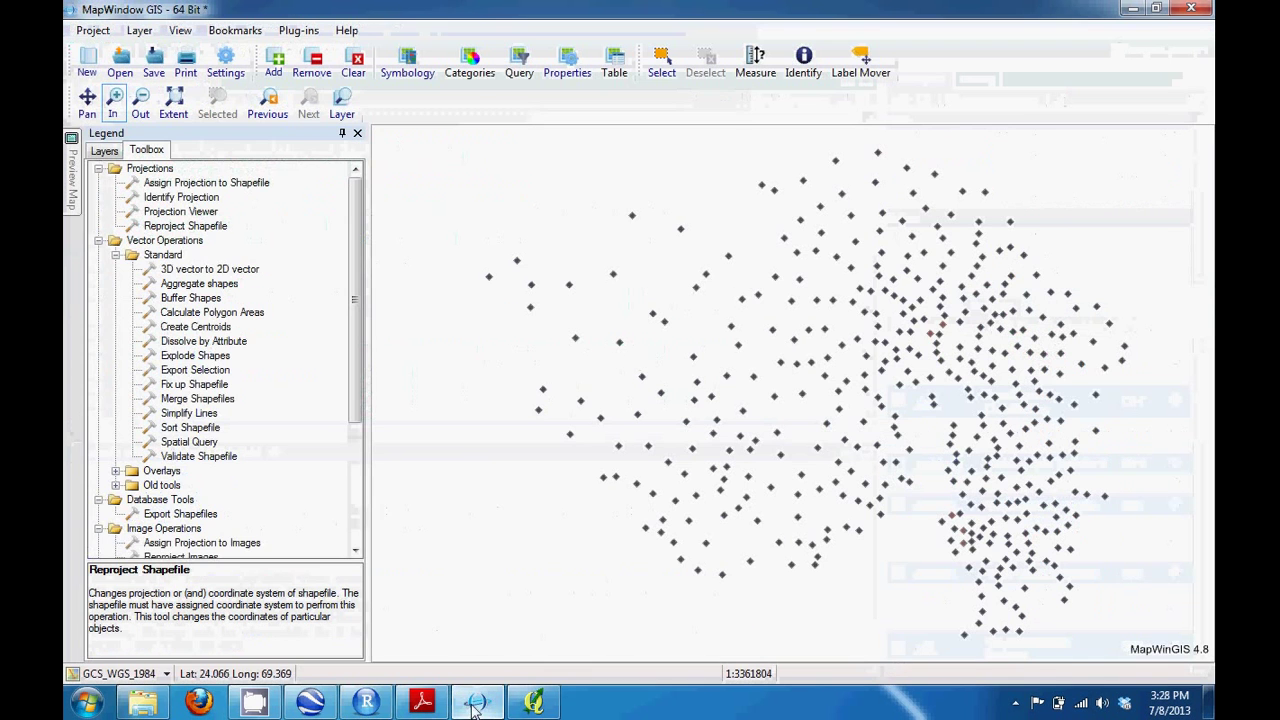
{"action": "left_click", "coordinate": [104, 150]}
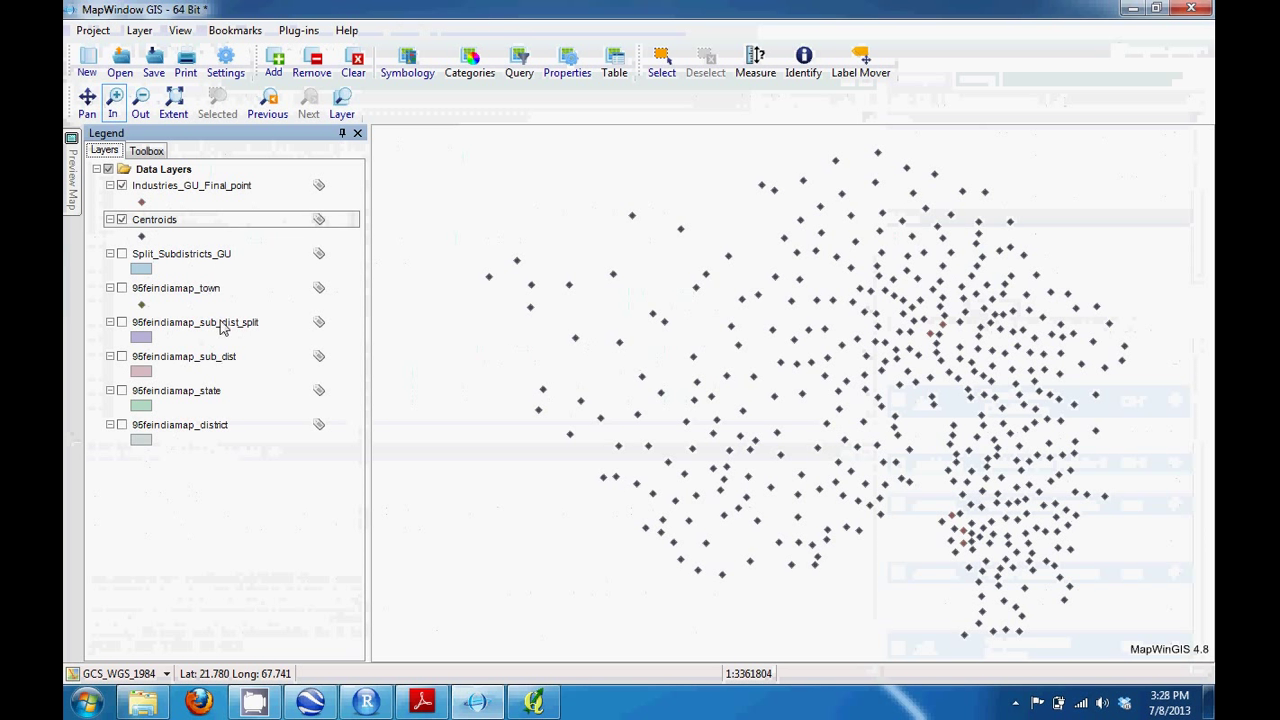
{"action": "left_click", "coordinate": [200, 255]}
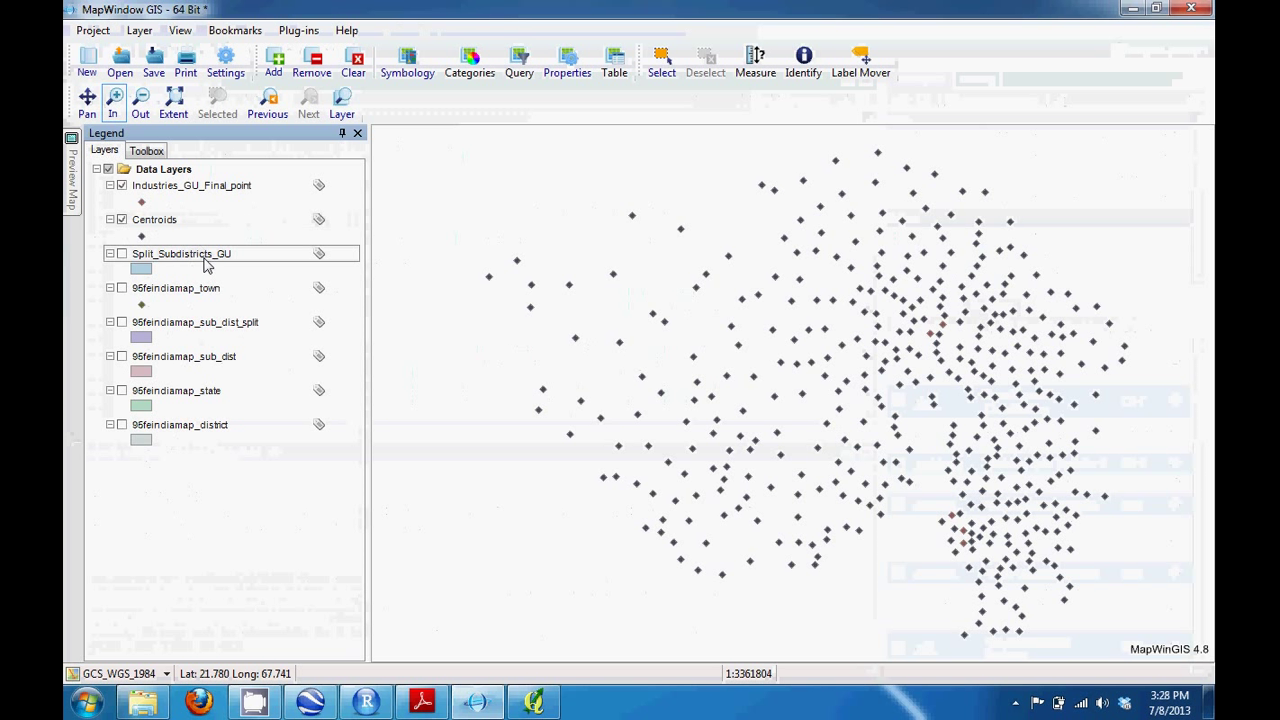
{"action": "left_click", "coordinate": [122, 254]}
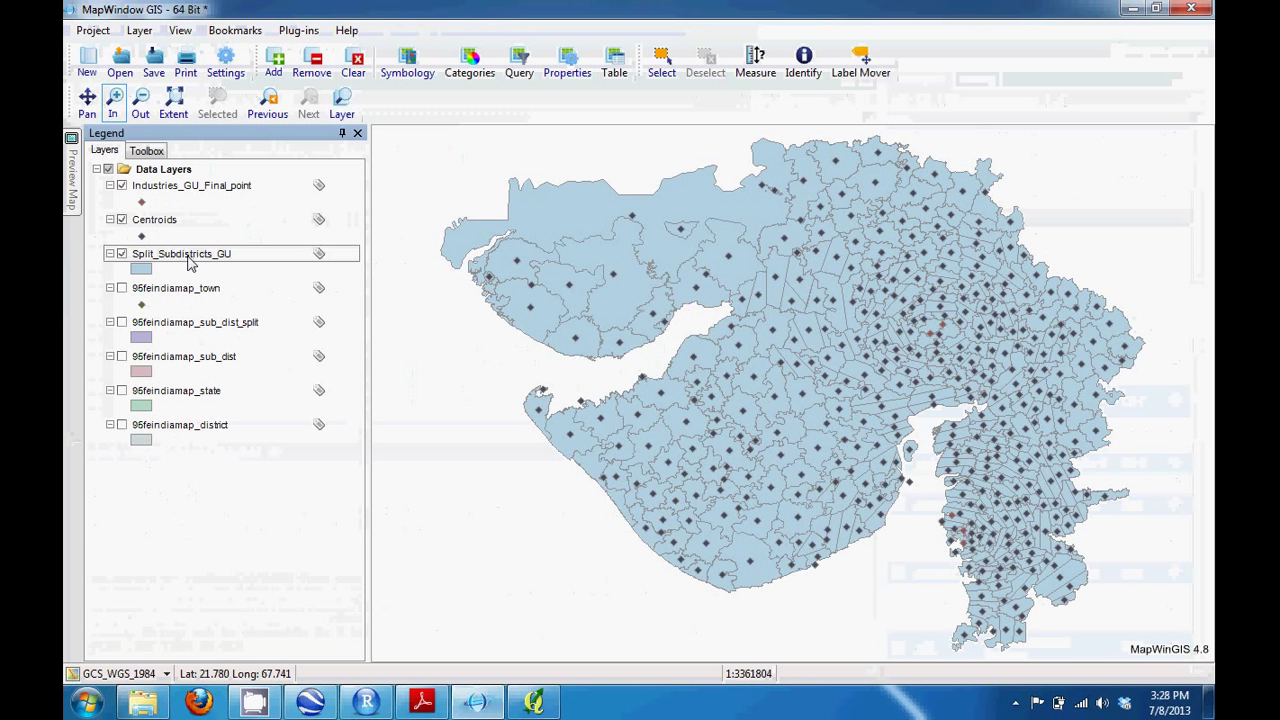
Switch to the GIS Tutorial Materials folder and locate the Split_Subdistricts_GU.dbf file
{"action": "left_click", "coordinate": [142, 702]}
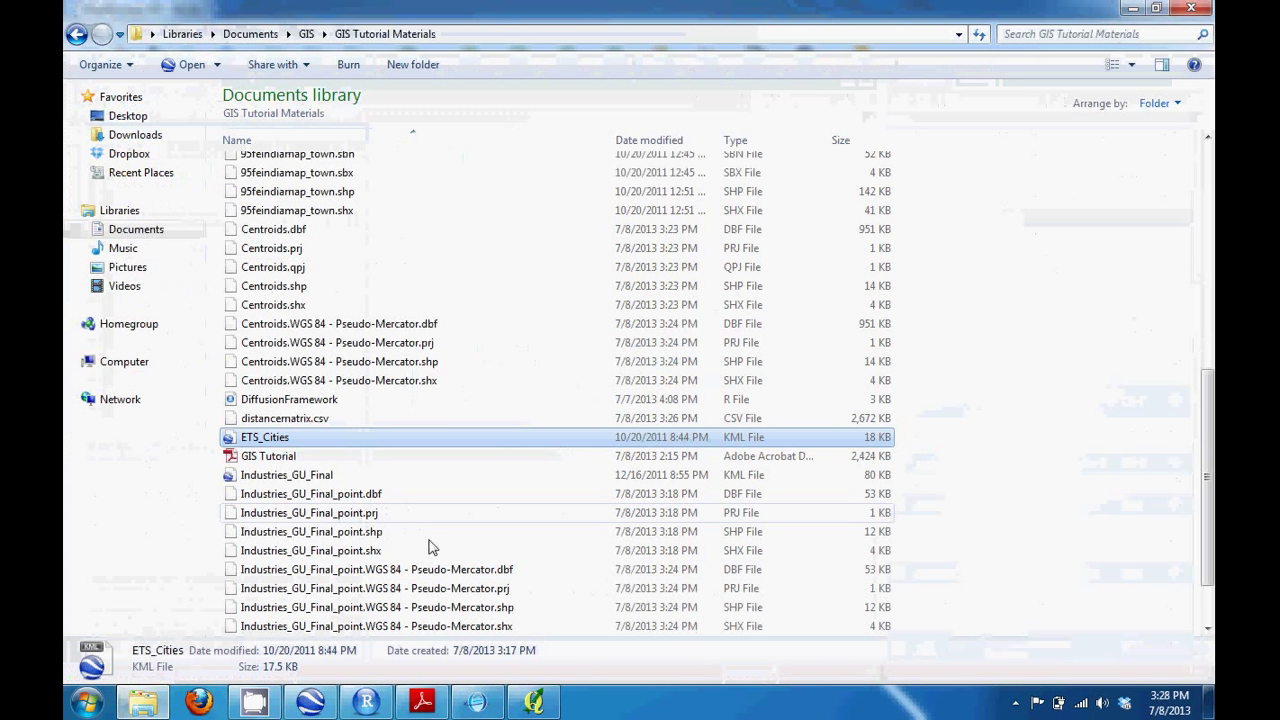
{"action": "scroll", "coordinate": [414, 394], "scroll_direction": "down", "scroll_amount": 1}
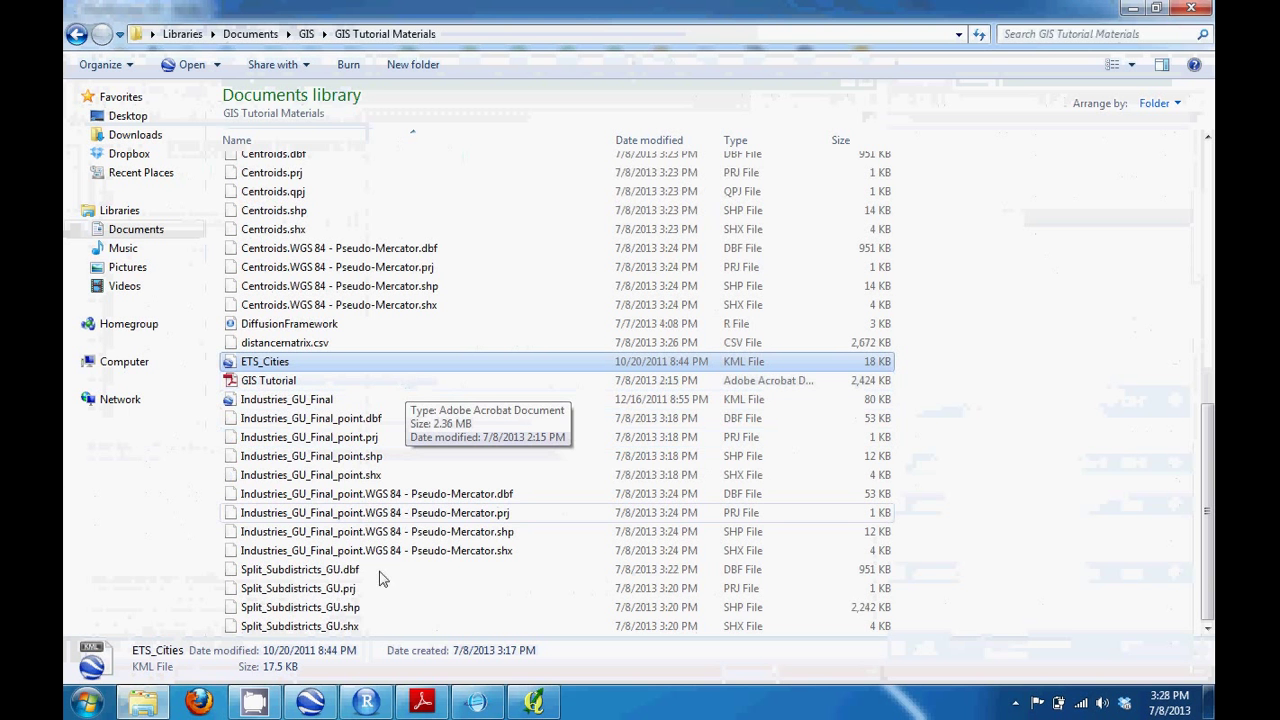
{"action": "left_click", "coordinate": [338, 568]}
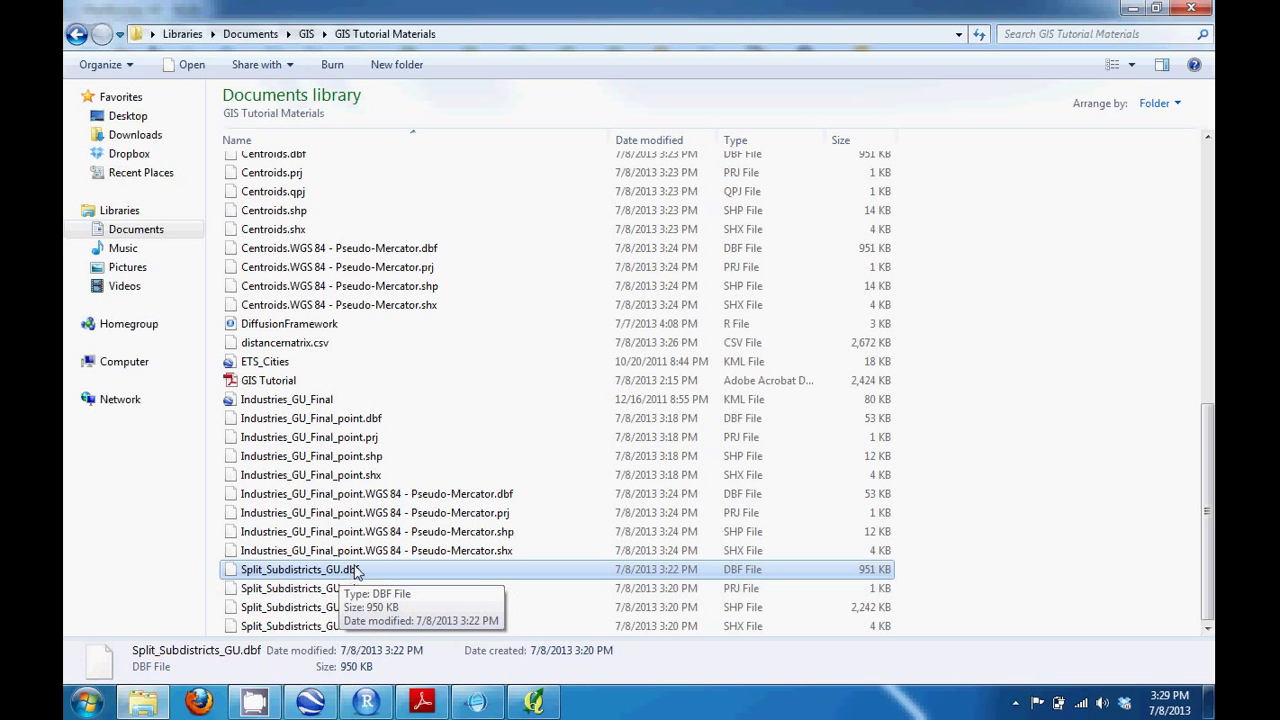
Switch to RStudio and examine the distancematrix.csv and Split_Subdistricts_GU.dbf import lines and the write.dbf export line in DiffusionFramework.R
{"action": "left_click", "coordinate": [366, 703]}
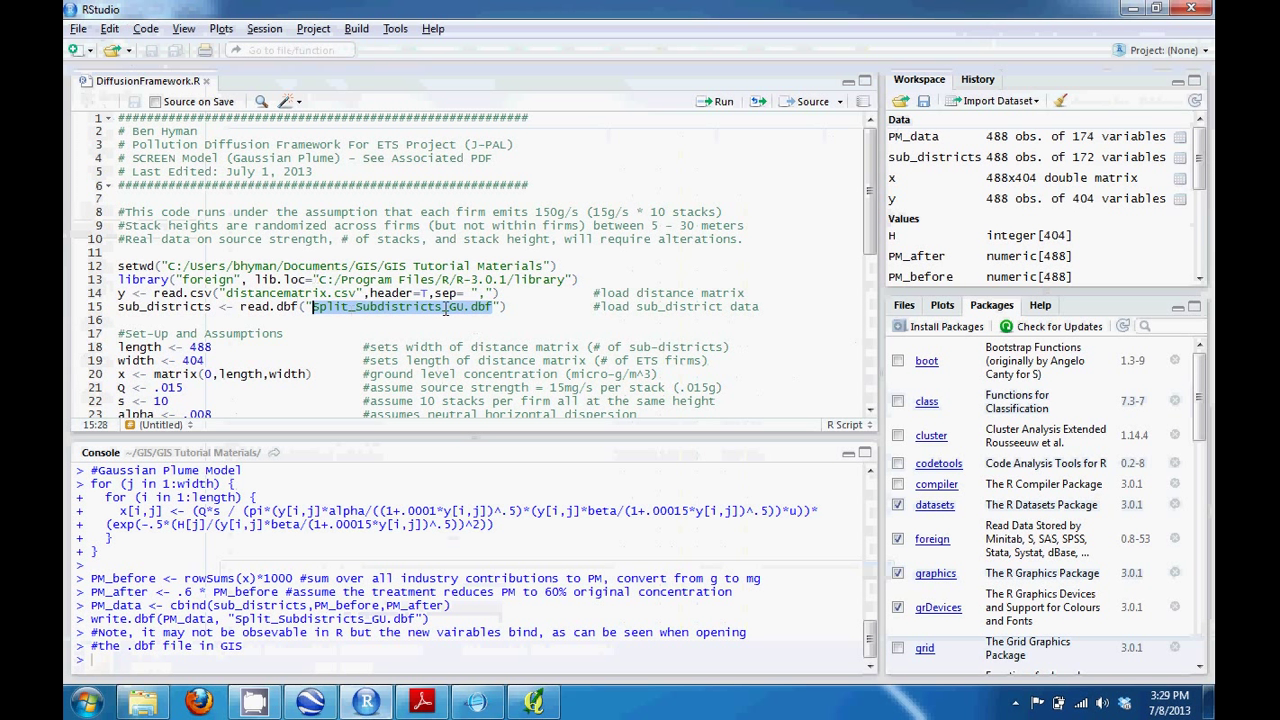
{"action": "scroll", "coordinate": [366, 320], "scroll_direction": "down", "scroll_amount": 1}
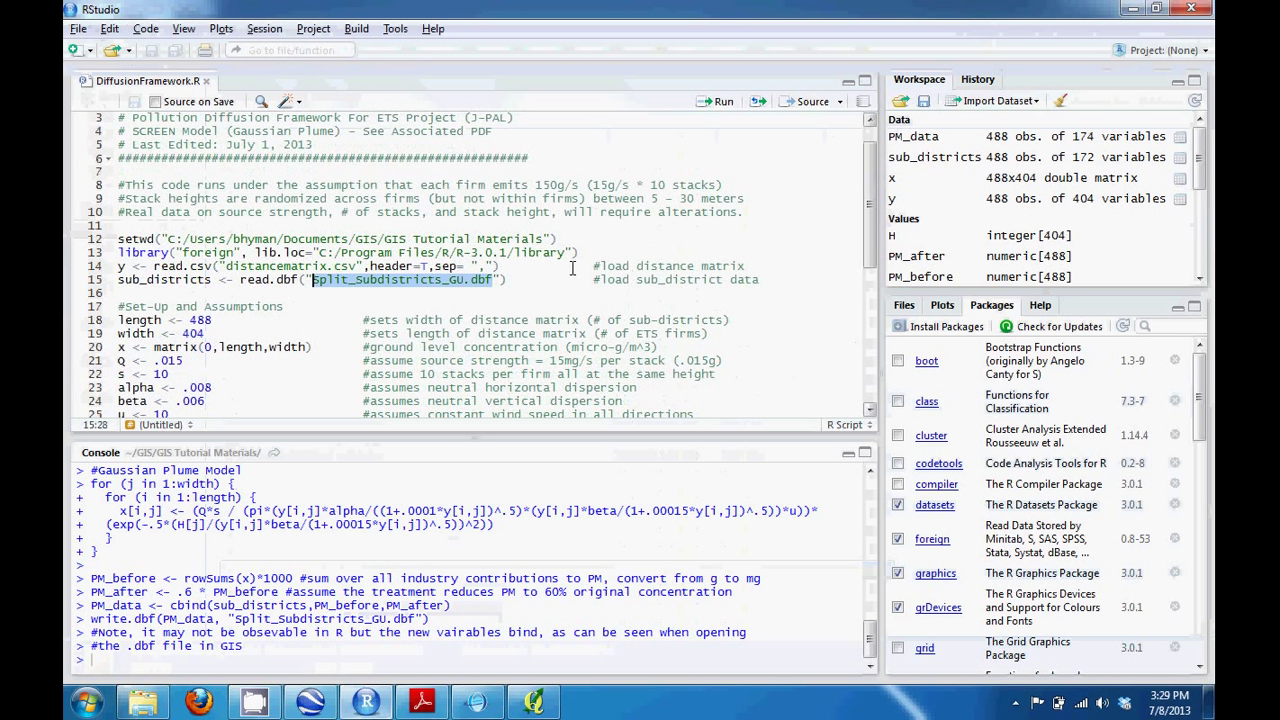
{"action": "double_click", "coordinate": [246, 268]}
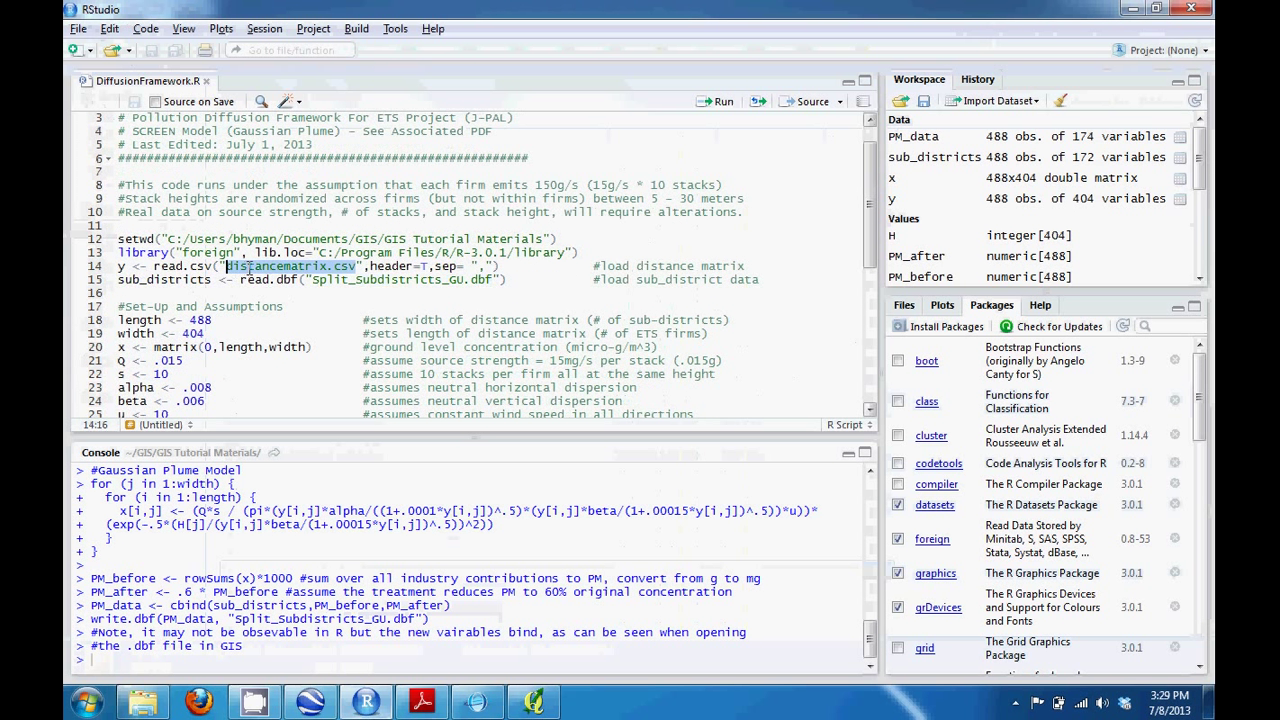
{"action": "double_click", "coordinate": [403, 281]}
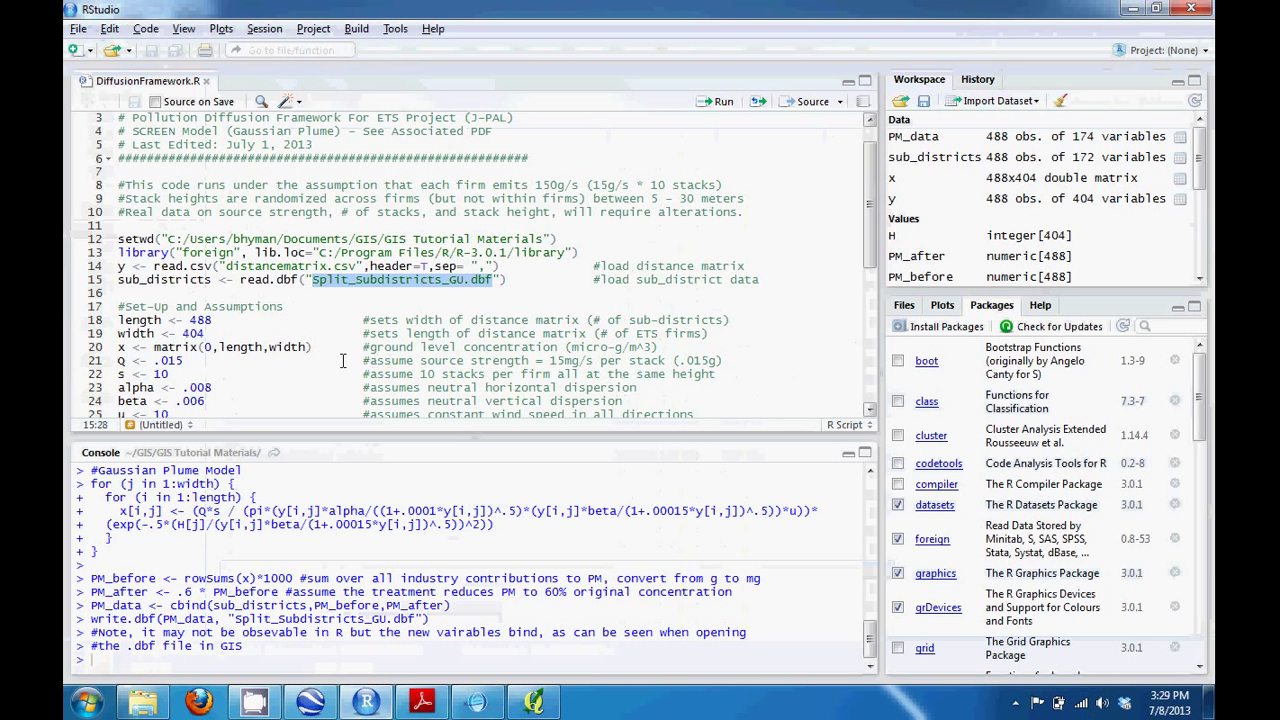
{"action": "scroll", "coordinate": [478, 320], "scroll_direction": "down", "scroll_amount": 1}
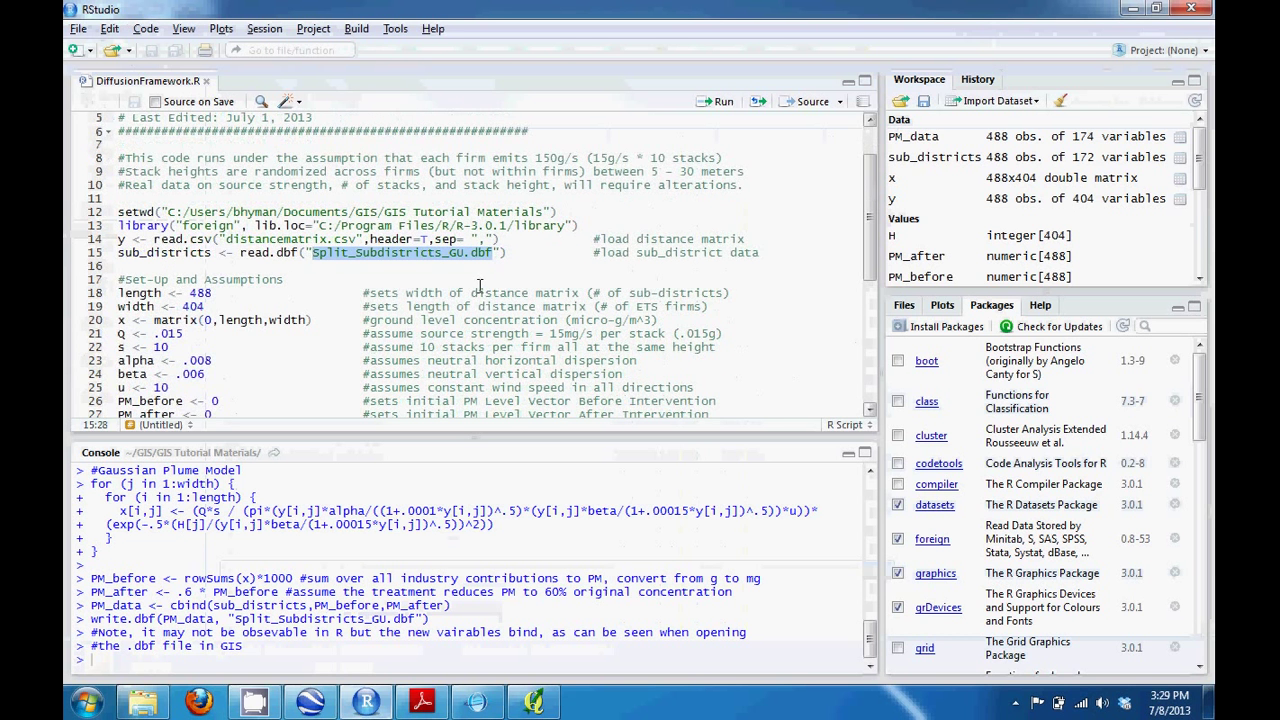
{"action": "scroll", "coordinate": [478, 286], "scroll_direction": "down", "scroll_amount": 6}
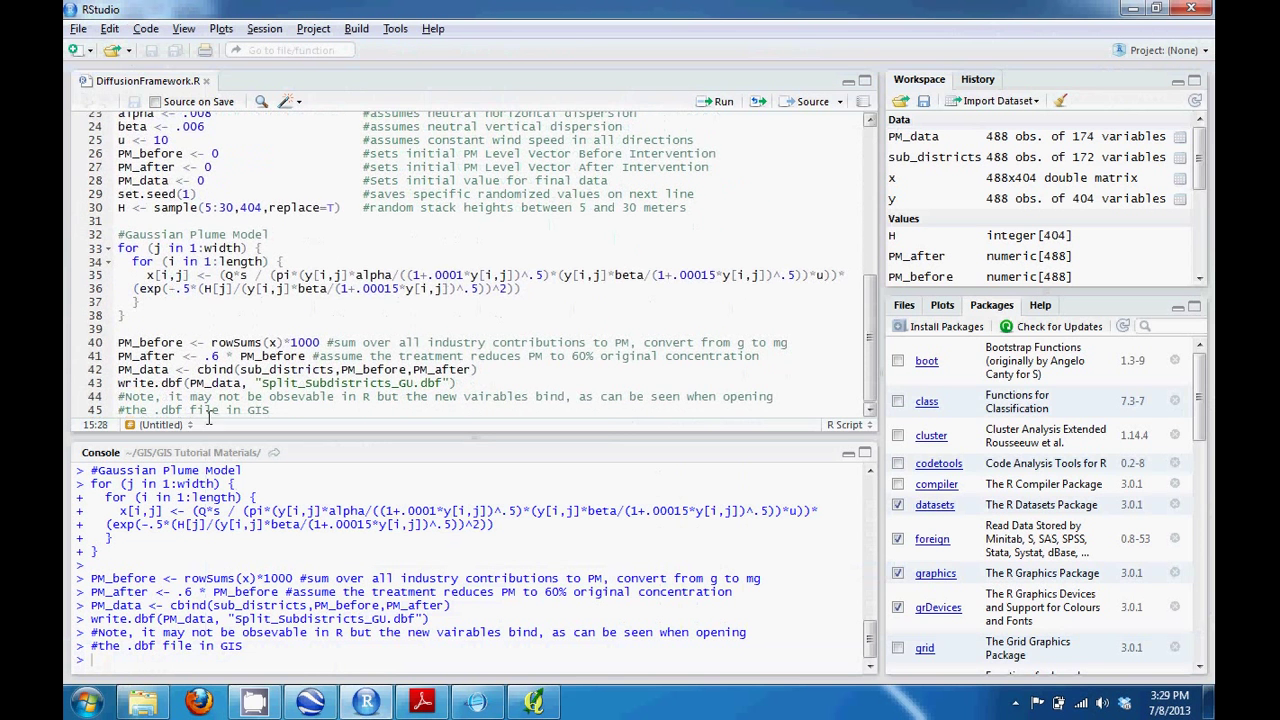
{"action": "left_click_drag", "start_coordinate": [118, 384], "coordinate": [456, 384]}
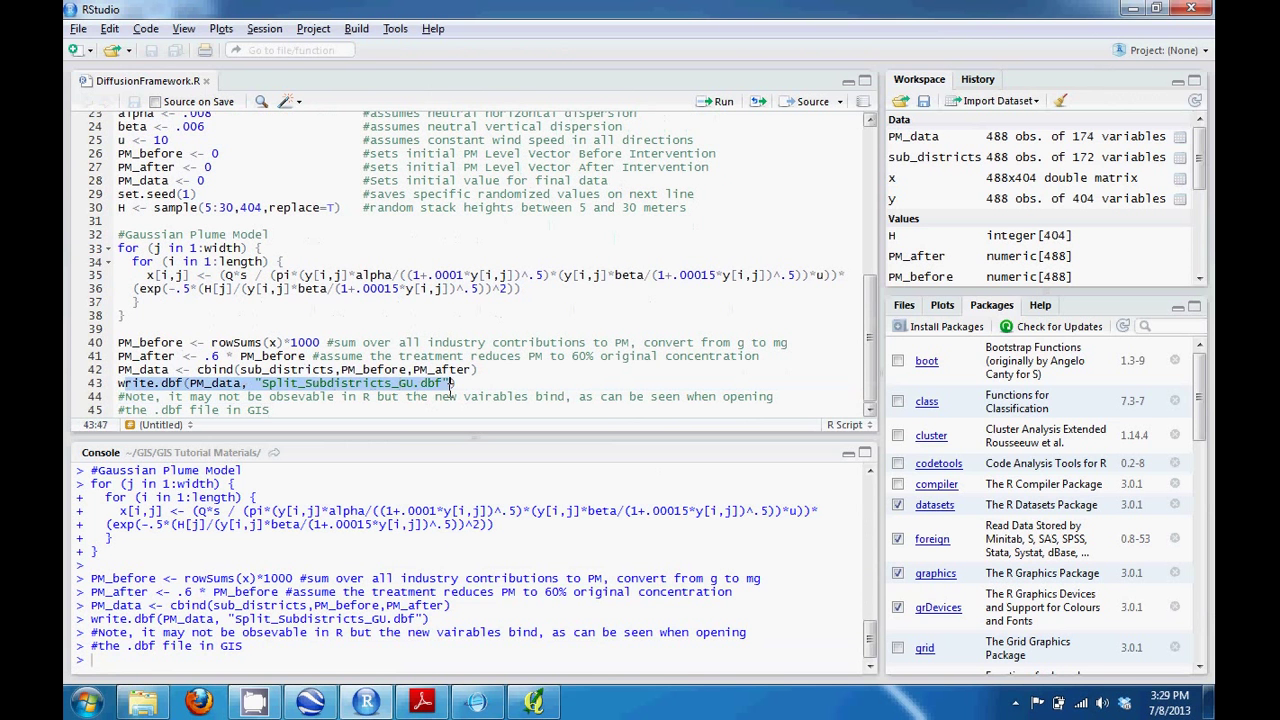
{"action": "left_click", "coordinate": [456, 384]}
Switch to the GIS Tutorial PDF and examine the Gaussian plume formula and dispersion assumptions on page 8, including x and y
{"action": "left_click", "coordinate": [422, 703]}
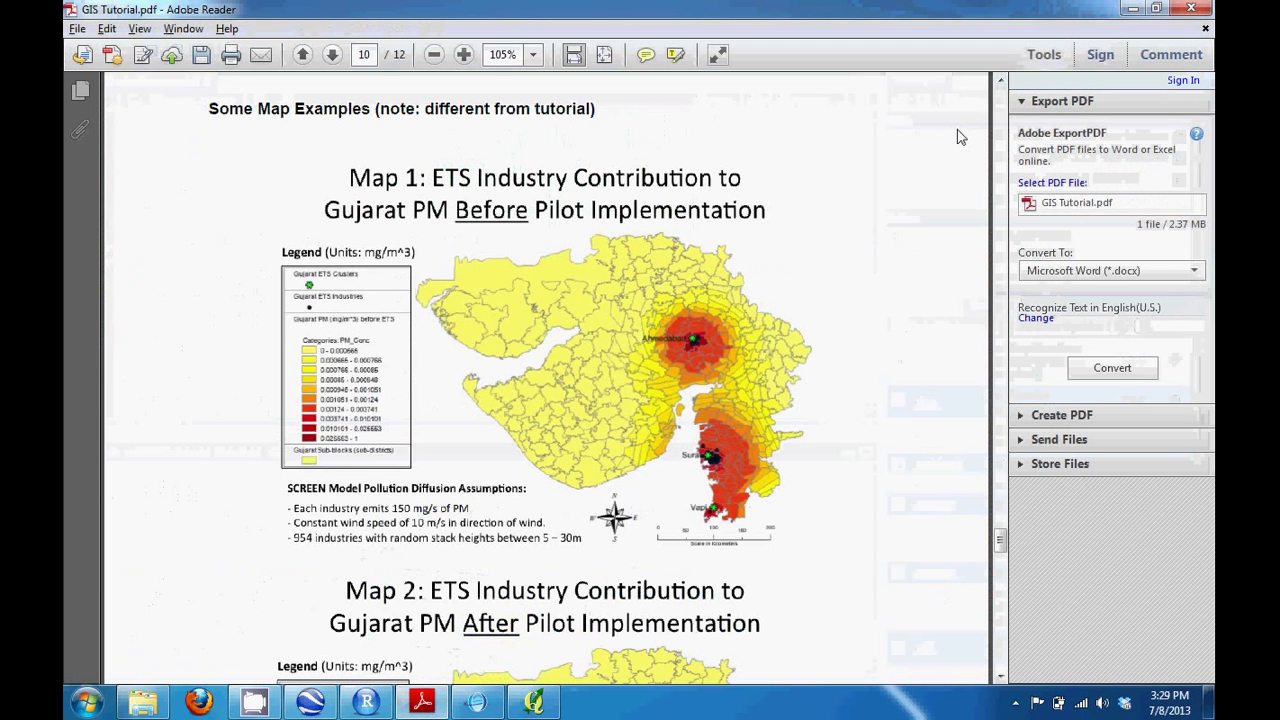
{"action": "left_click_drag", "start_coordinate": [1000, 543], "coordinate": [987, 466]}
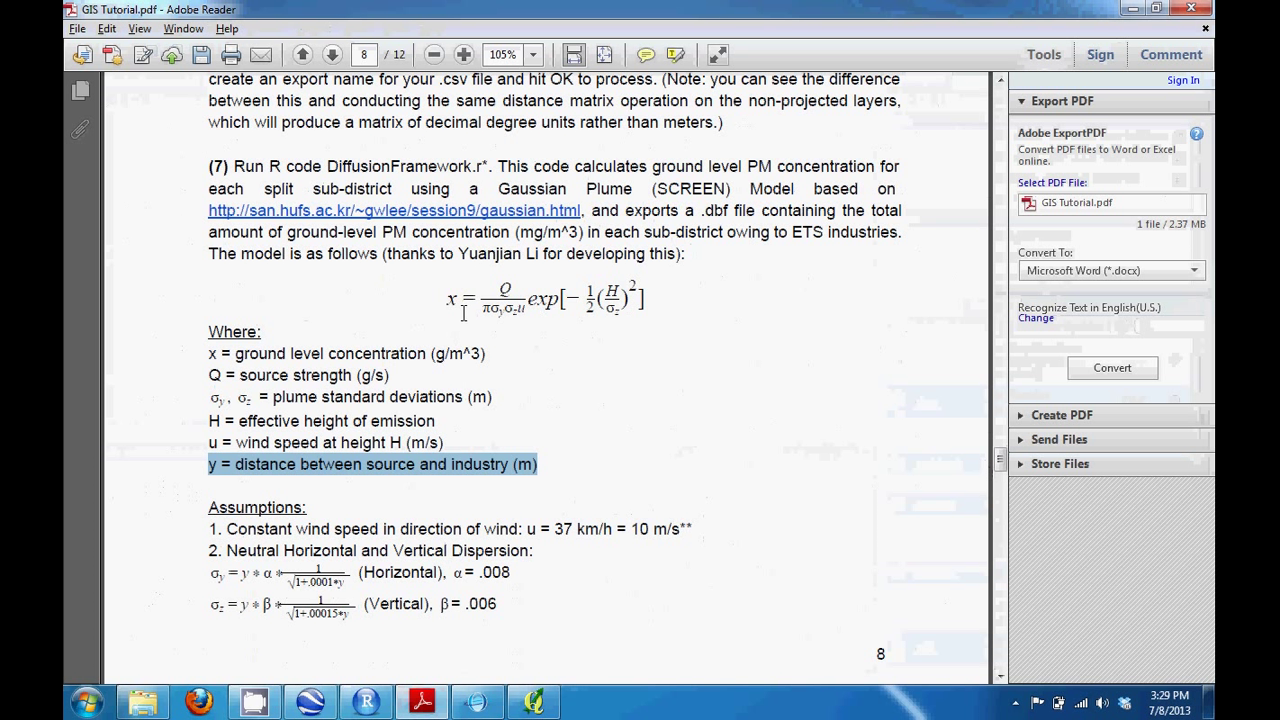
{"action": "left_click_drag", "start_coordinate": [441, 301], "coordinate": [462, 300]}
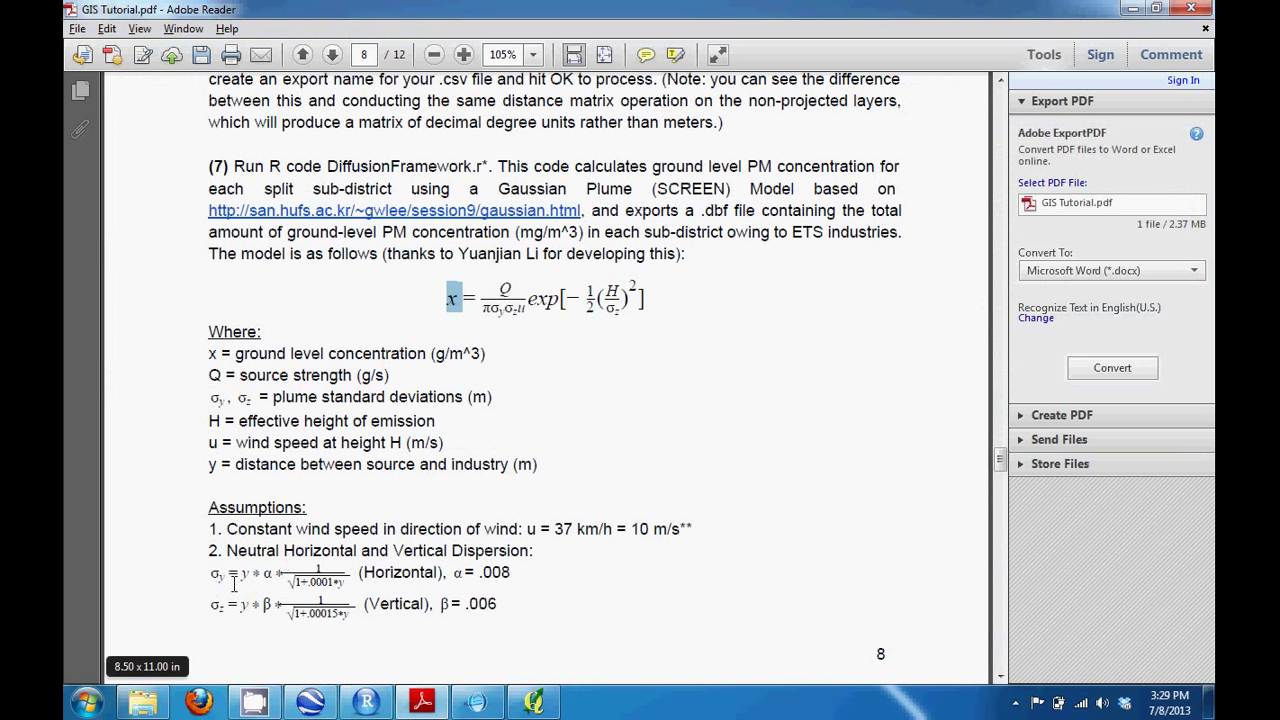
{"action": "left_click_drag", "start_coordinate": [241, 575], "coordinate": [249, 578]}
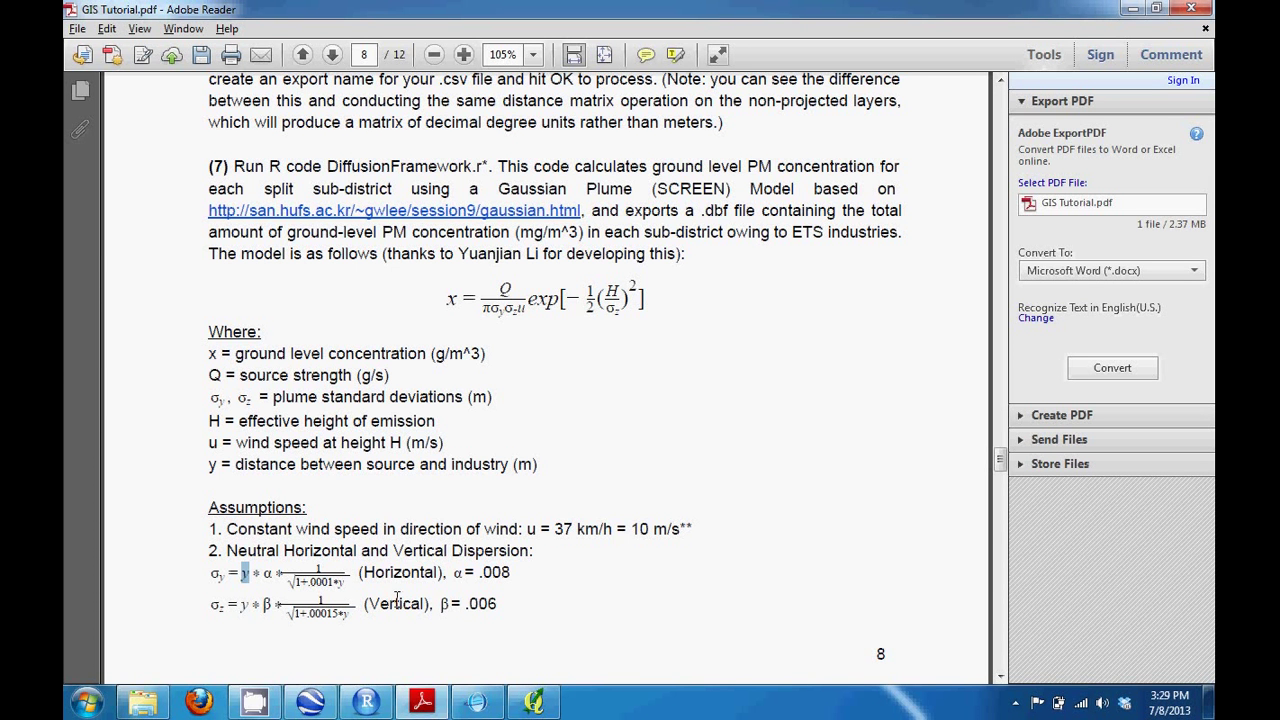
Return to RStudio, clear the console and all workspace objects, and run the entire DiffusionFramework.R script
{"action": "left_click", "coordinate": [364, 702]}
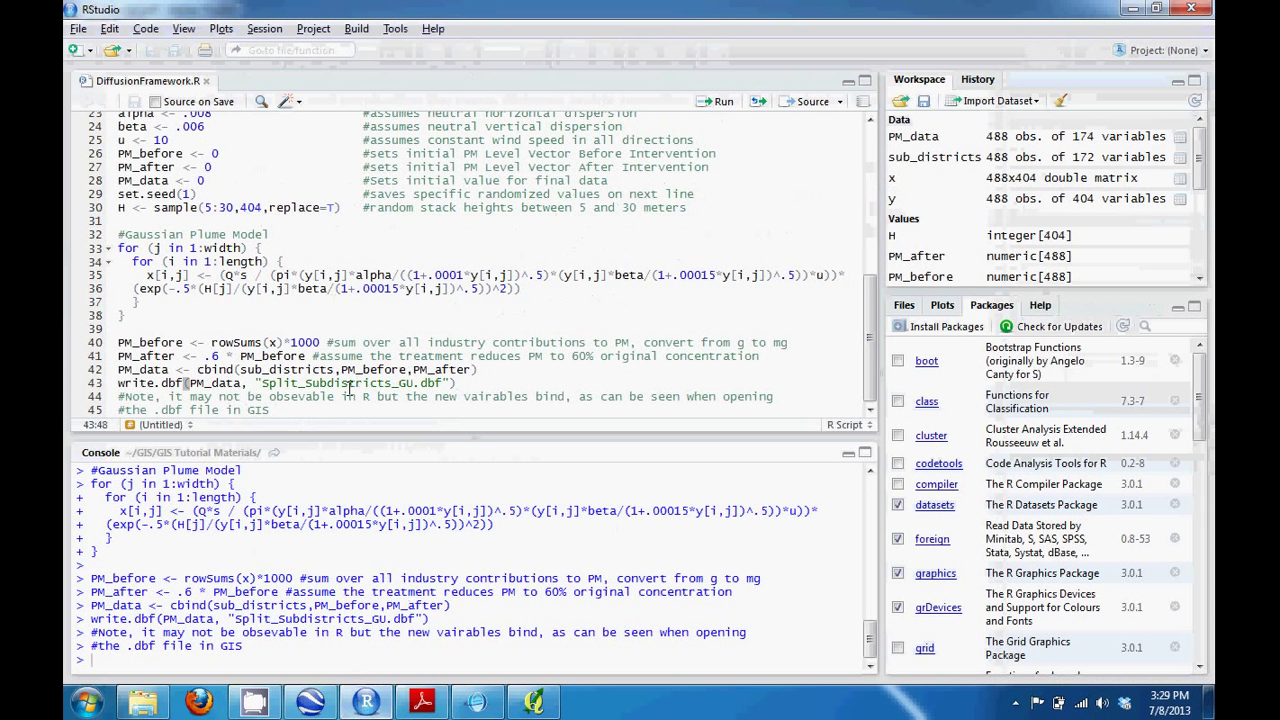
{"action": "key", "text": "ctrl+a"}
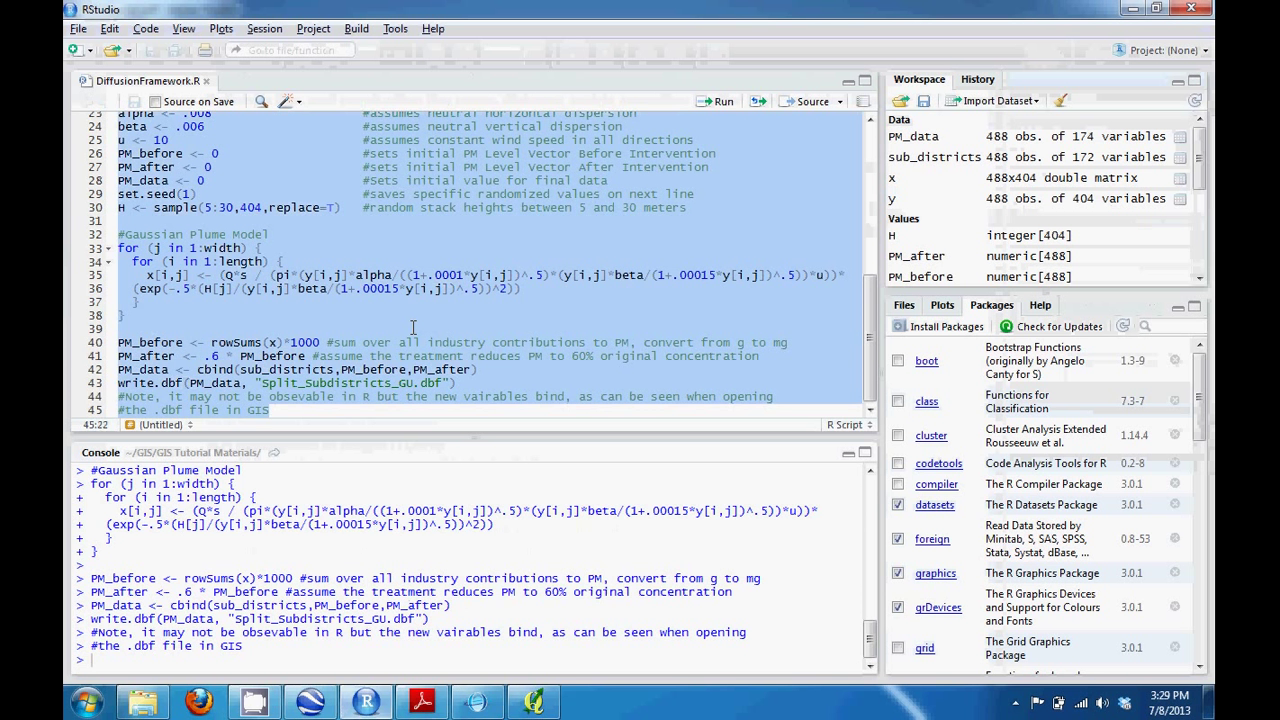
{"action": "key", "text": "ctrl+l"}
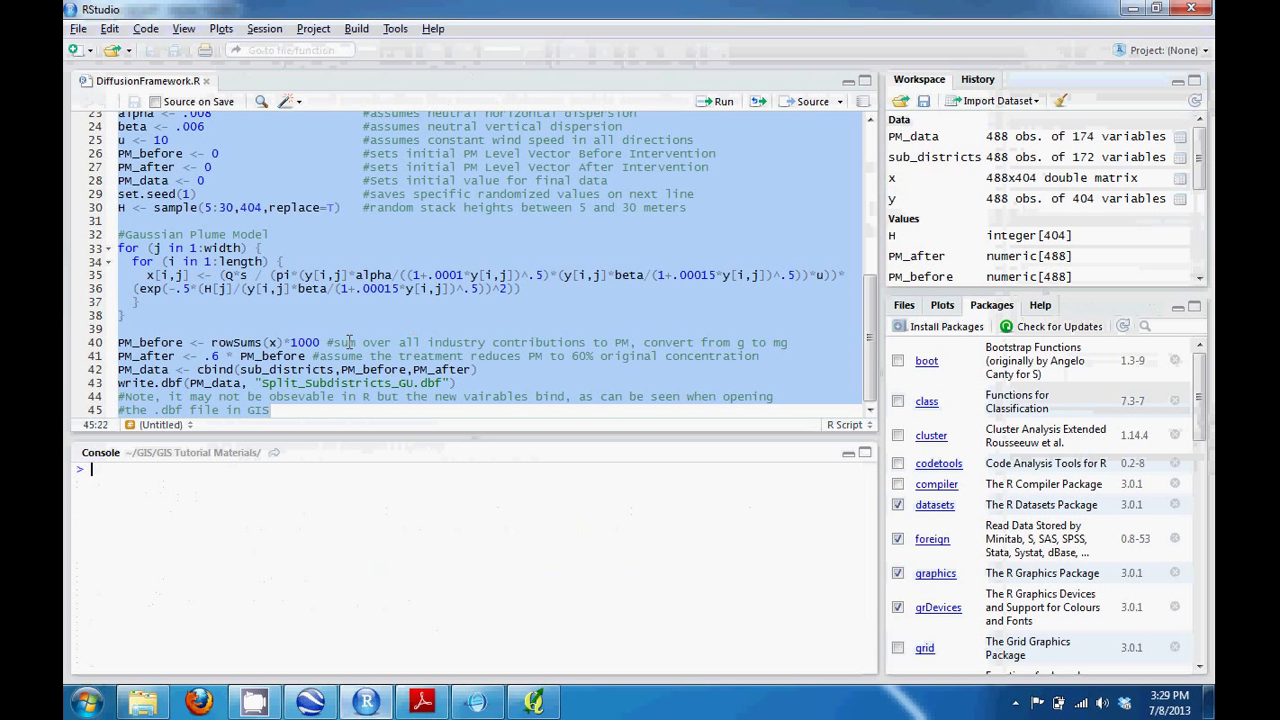
{"action": "left_click", "coordinate": [1060, 101]}
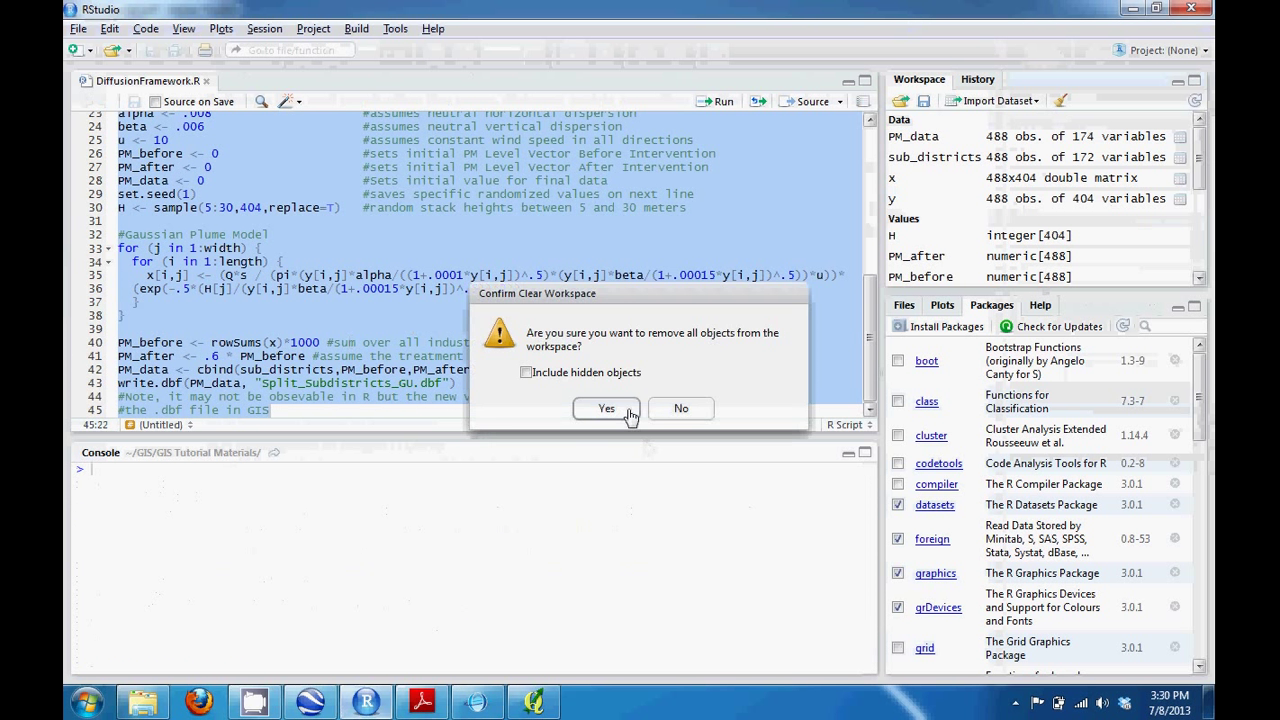
{"action": "left_click", "coordinate": [606, 409]}
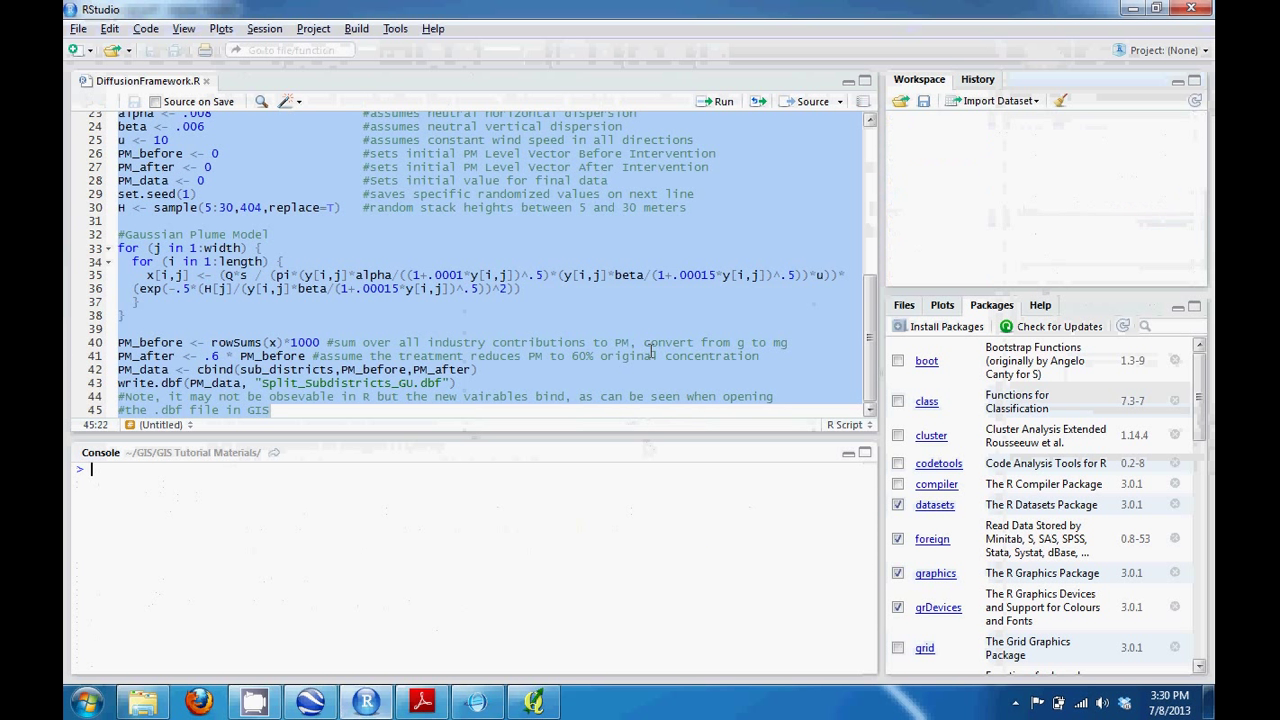
{"action": "key", "text": "ctrl+Return"}
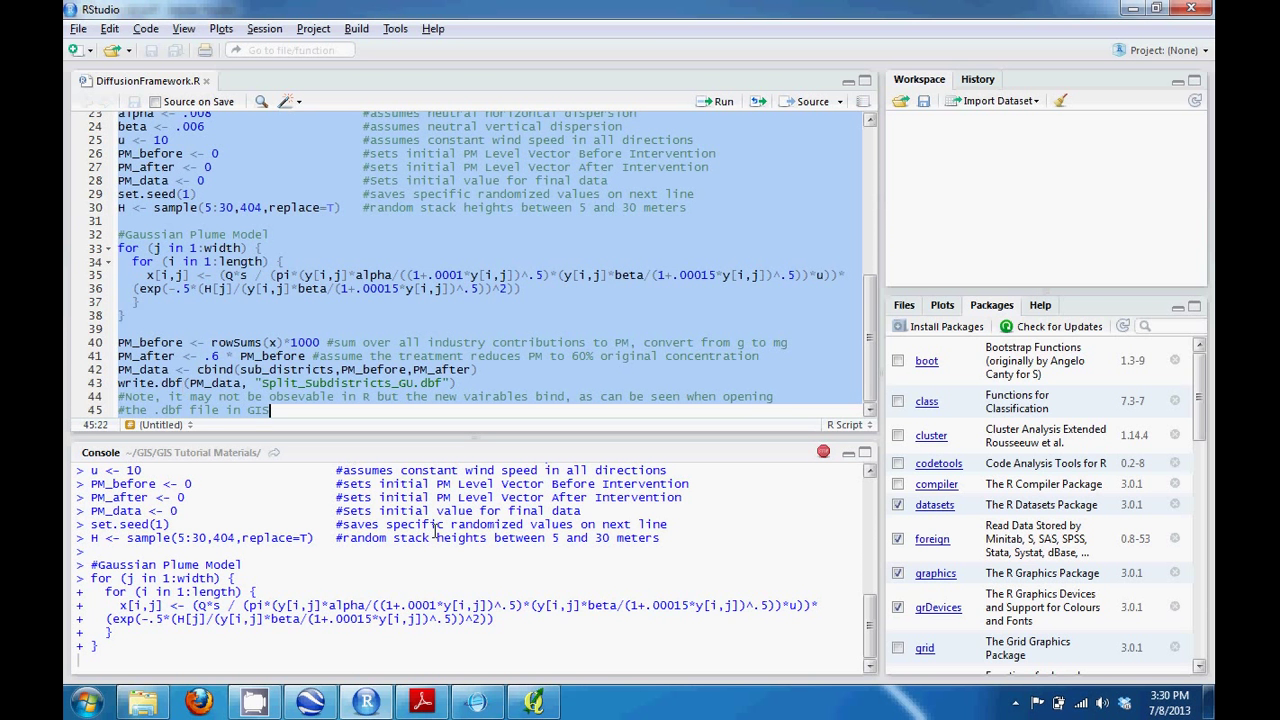
Switch to MapWindow GIS and close it without saving the project changes
{"action": "left_click", "coordinate": [478, 703]}
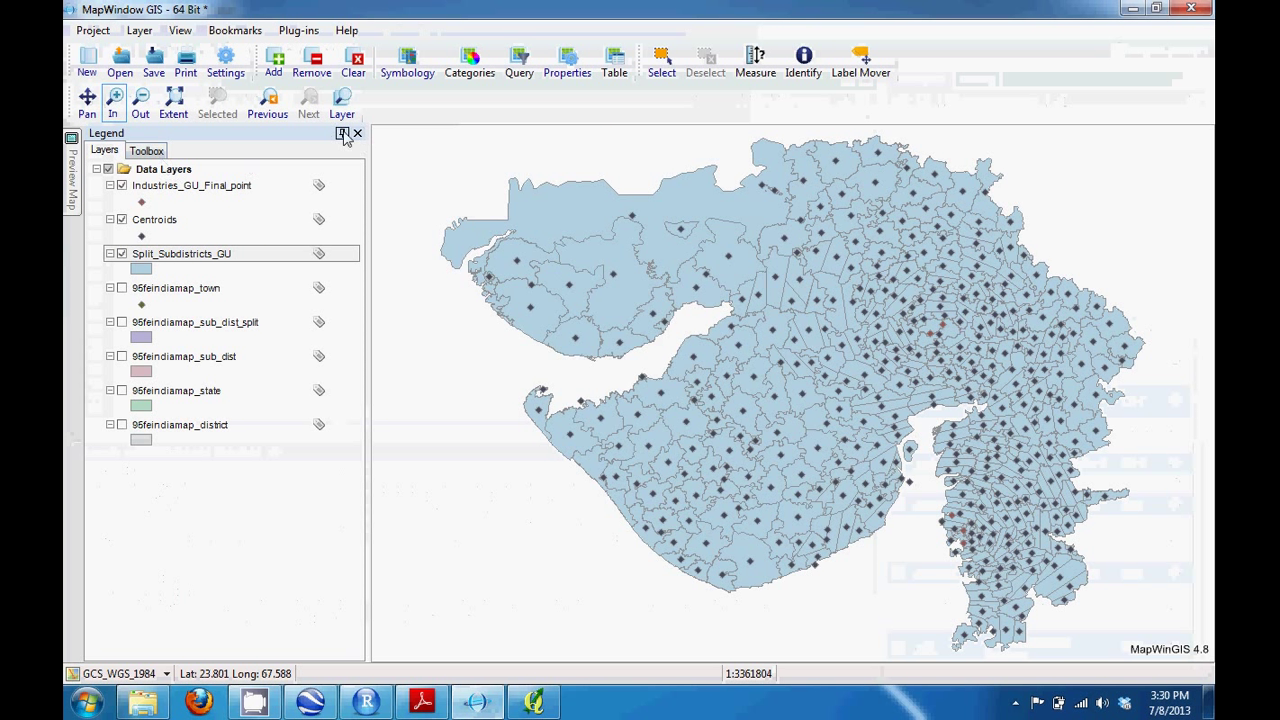
{"action": "left_click", "coordinate": [1190, 8]}
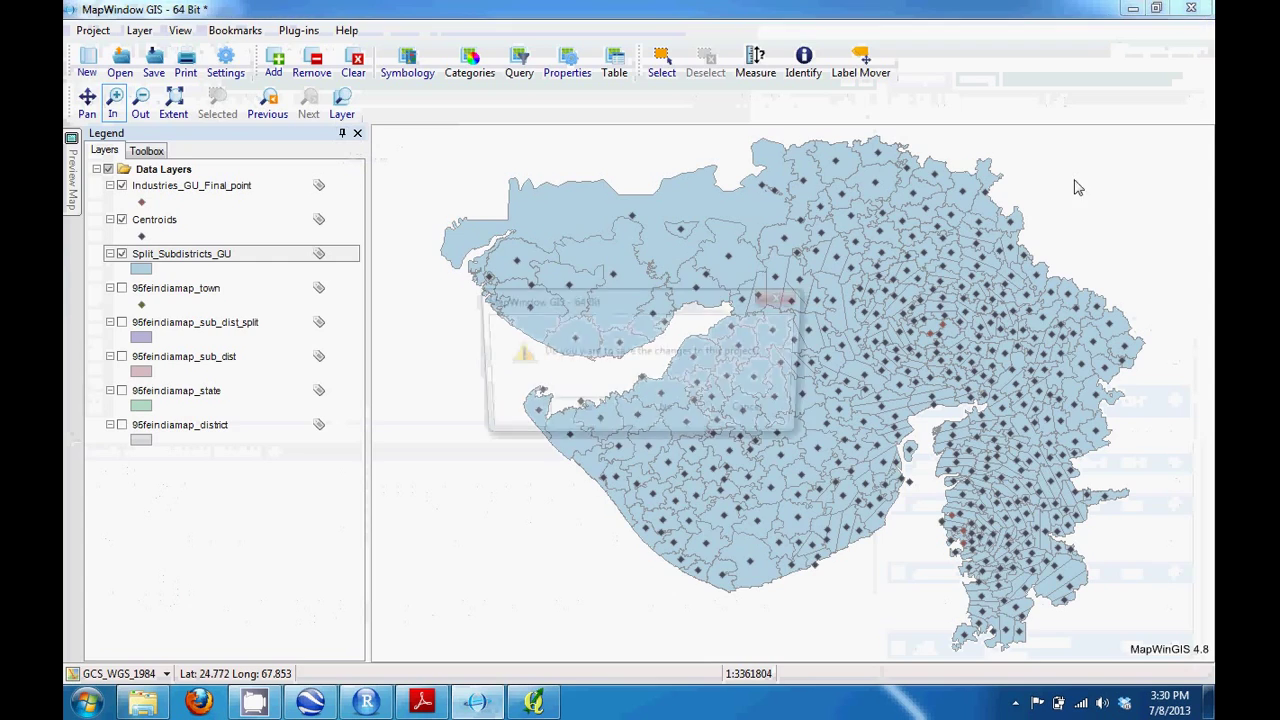
{"action": "left_click", "coordinate": [655, 415]}
Relaunch MapWindow GIS 4.8 and add Split_Subdistricts_GU.shp from GIS Tutorial Materials to the empty project
{"action": "left_click", "coordinate": [85, 703]}
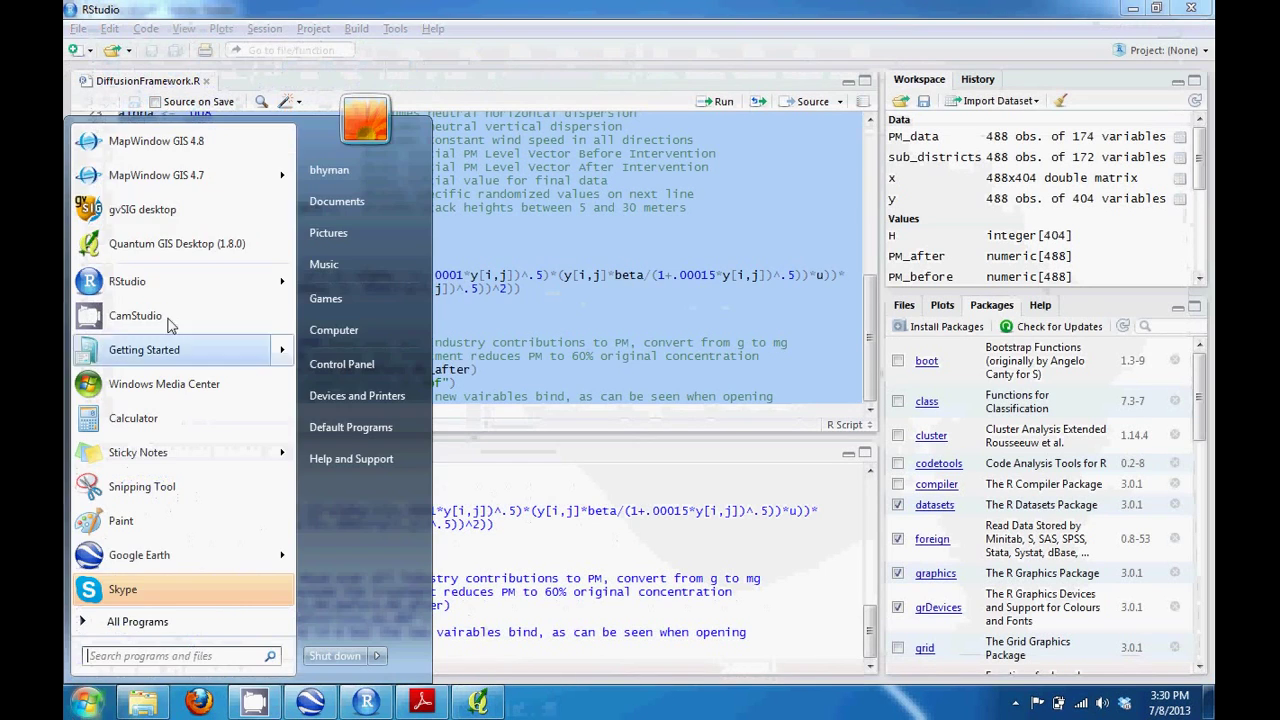
{"action": "left_click", "coordinate": [155, 141]}
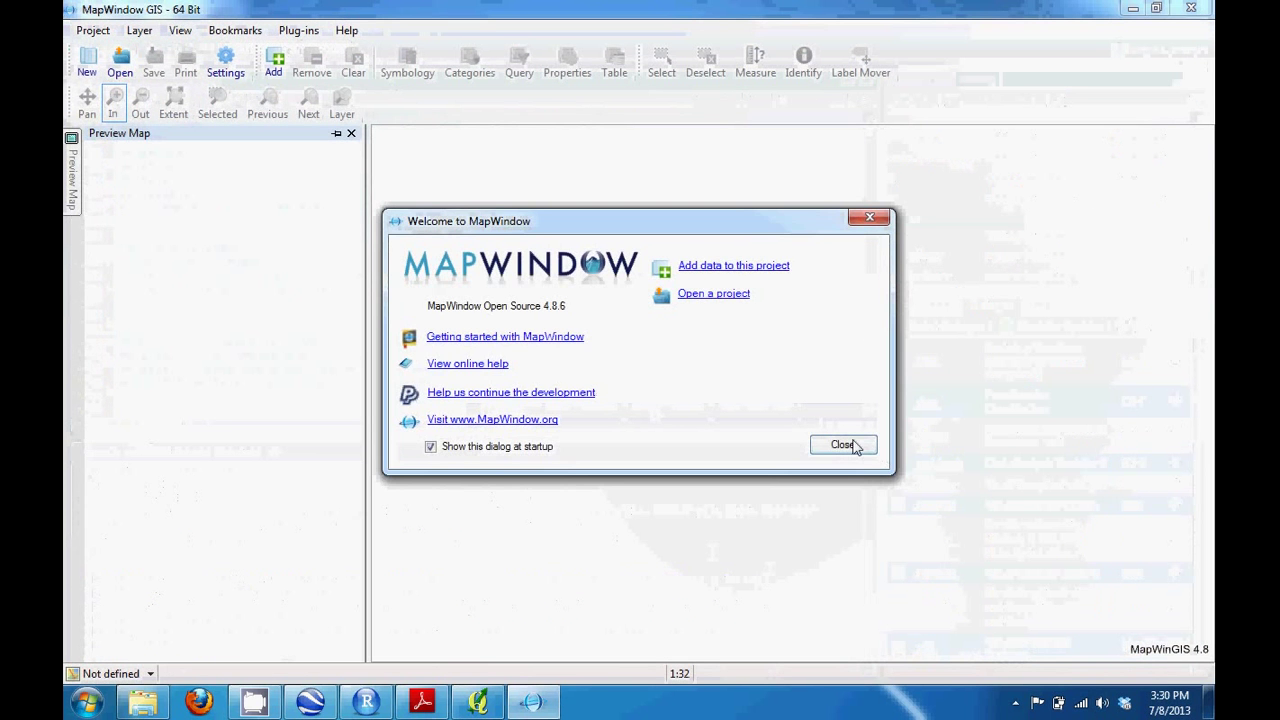
{"action": "left_click", "coordinate": [842, 445]}
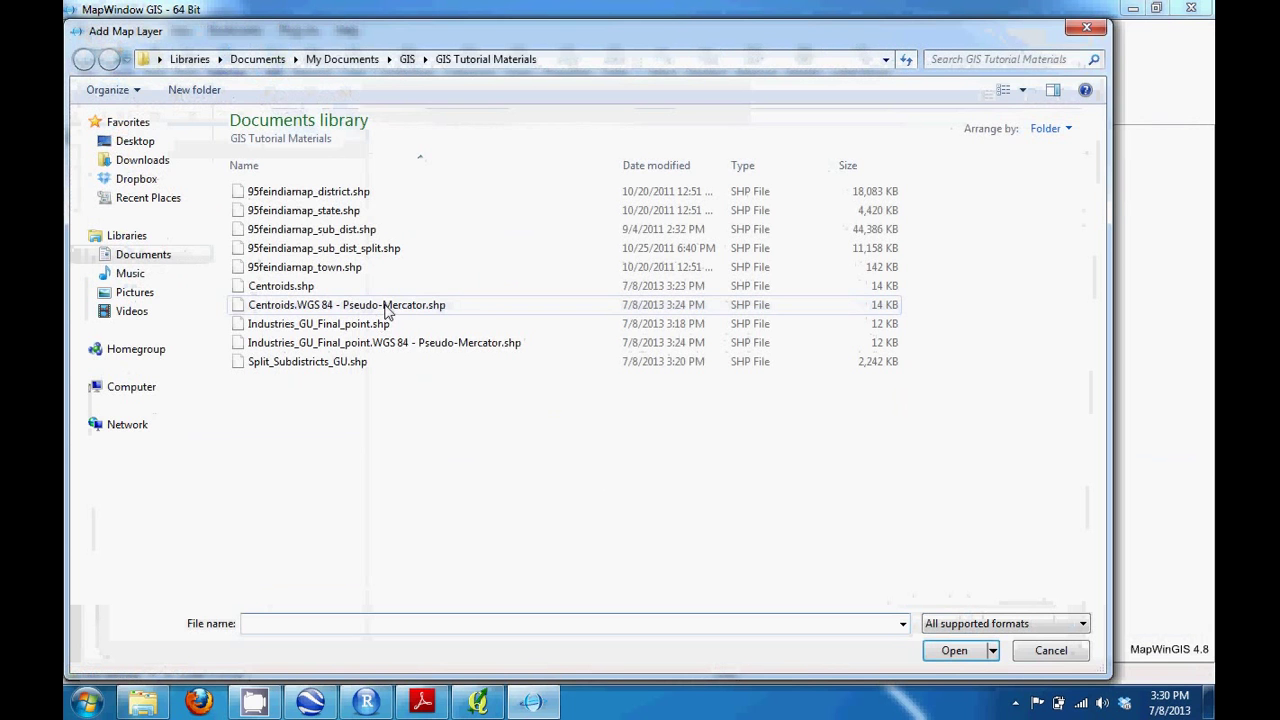
{"action": "double_click", "coordinate": [307, 362]}
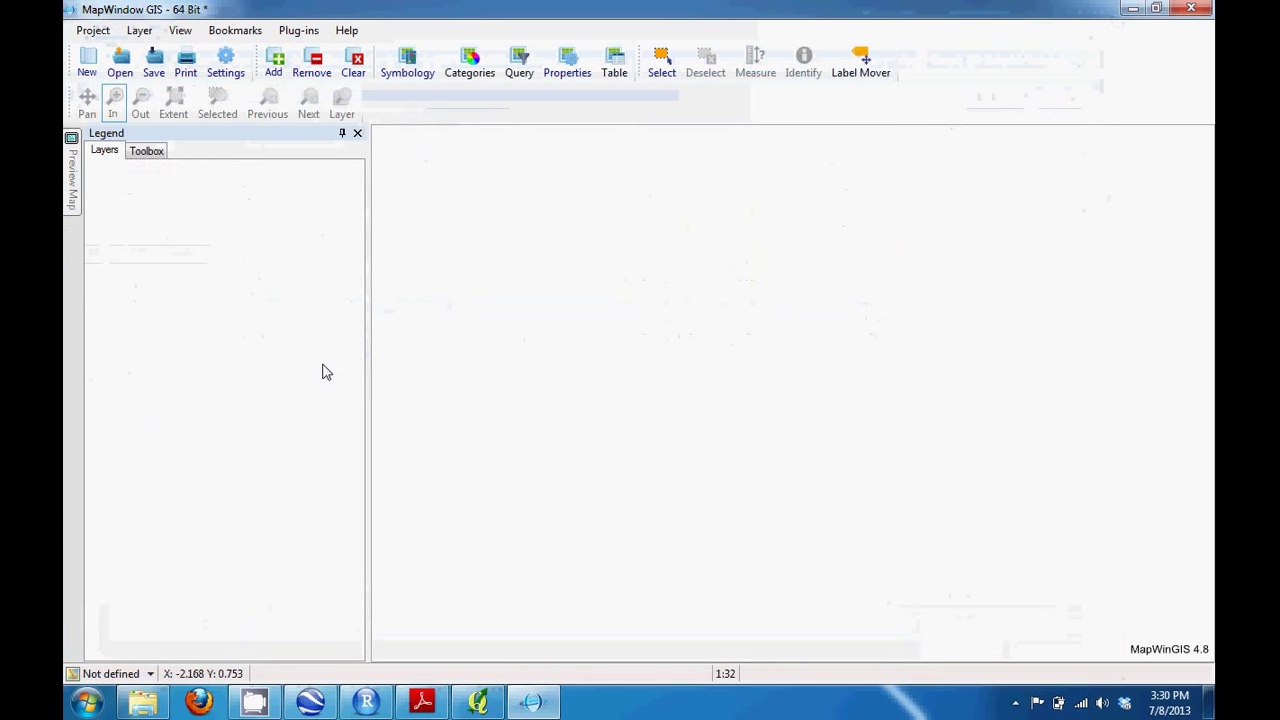
Examine the PM_before and PM_after columns in the attribute table of Split_Subdistricts_GU, and close the table
{"action": "right_click", "coordinate": [228, 187]}
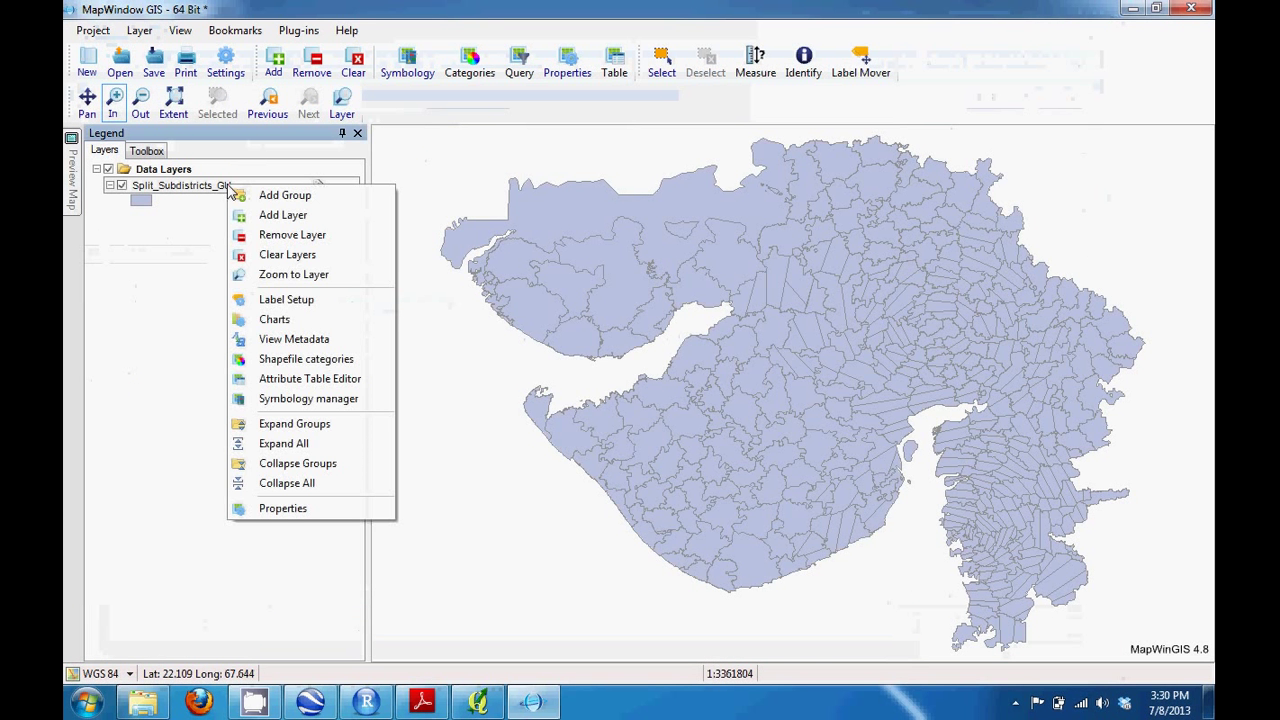
{"action": "left_click", "coordinate": [334, 381]}
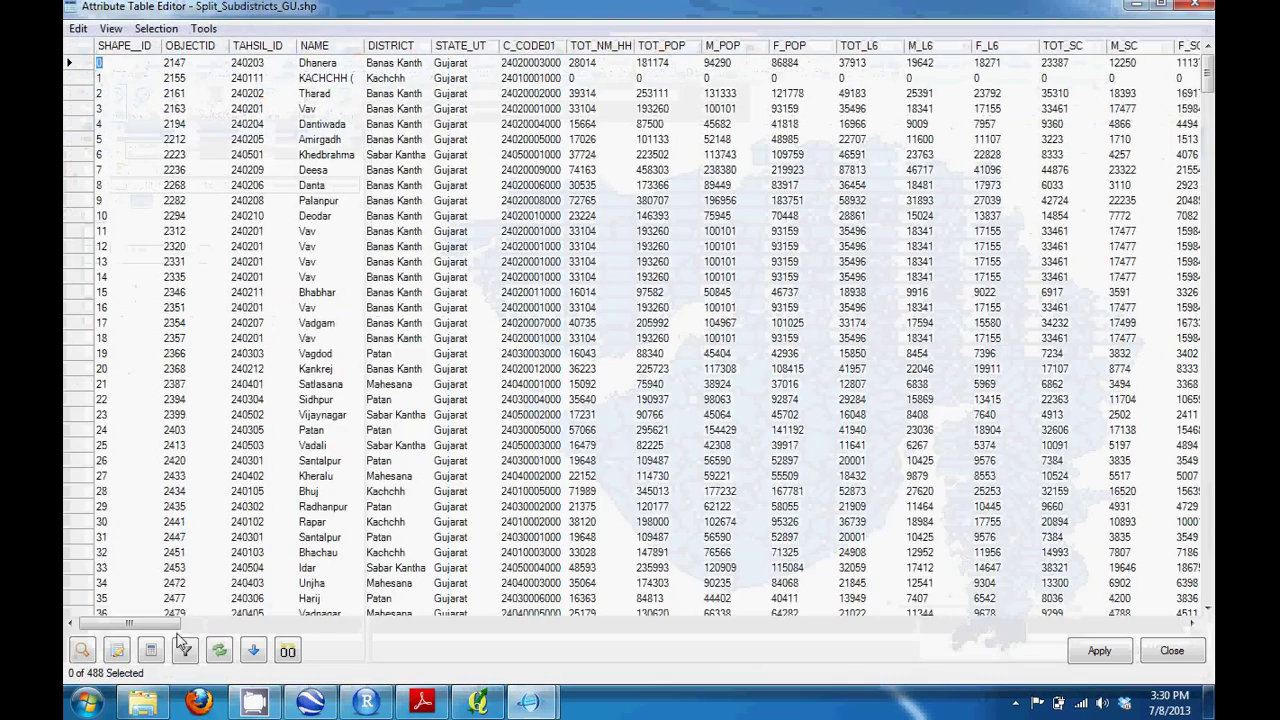
{"action": "left_click_drag", "start_coordinate": [168, 628], "coordinate": [1180, 624]}
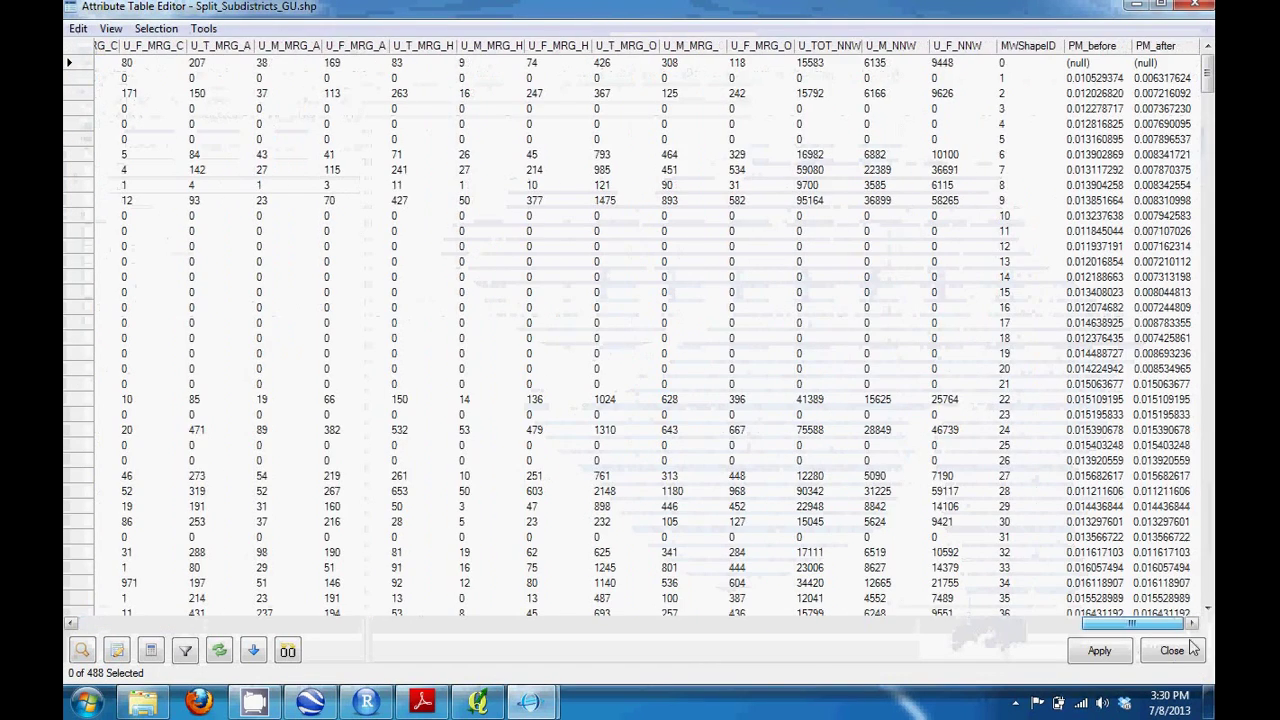
{"action": "left_click", "coordinate": [1108, 77]}
{"action": "left_click", "coordinate": [1132, 46]}
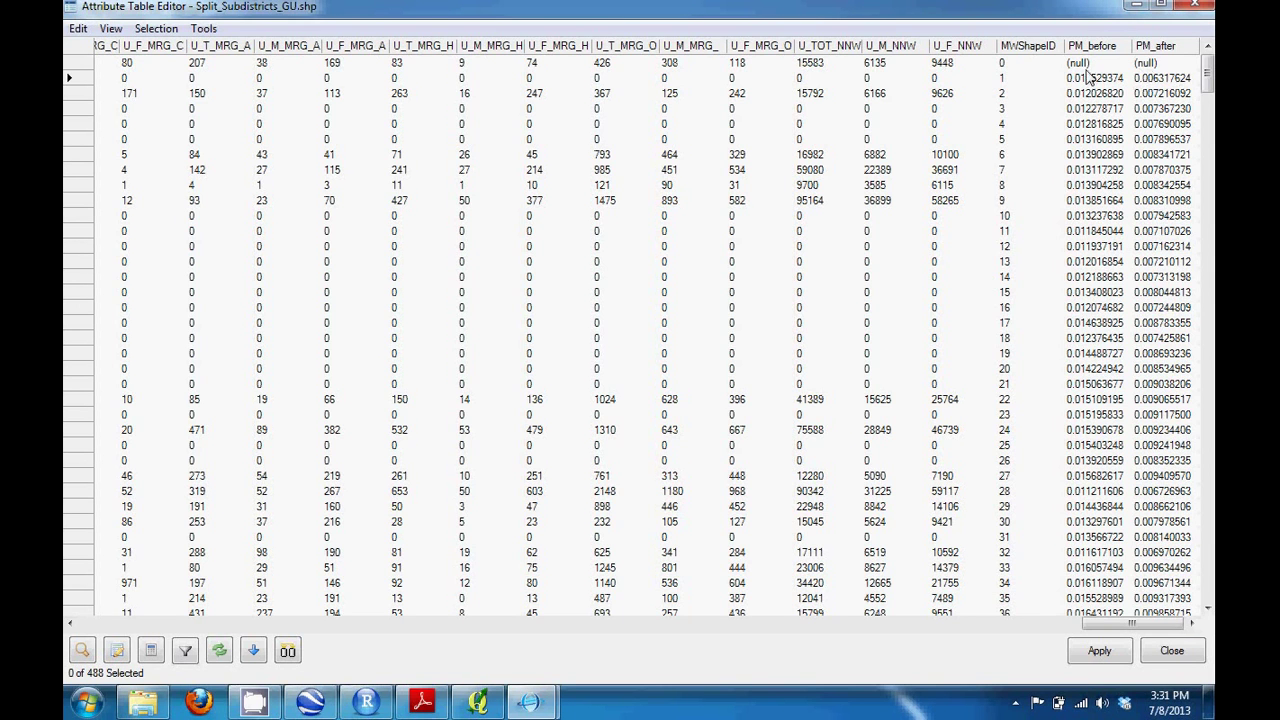
{"action": "mouse_move", "coordinate": [1206, 75]}
{"action": "left_mouse_down"}
{"action": "mouse_move", "coordinate": [1190, 385]}
{"action": "mouse_move", "coordinate": [1206, 70]}
{"action": "left_mouse_up"}
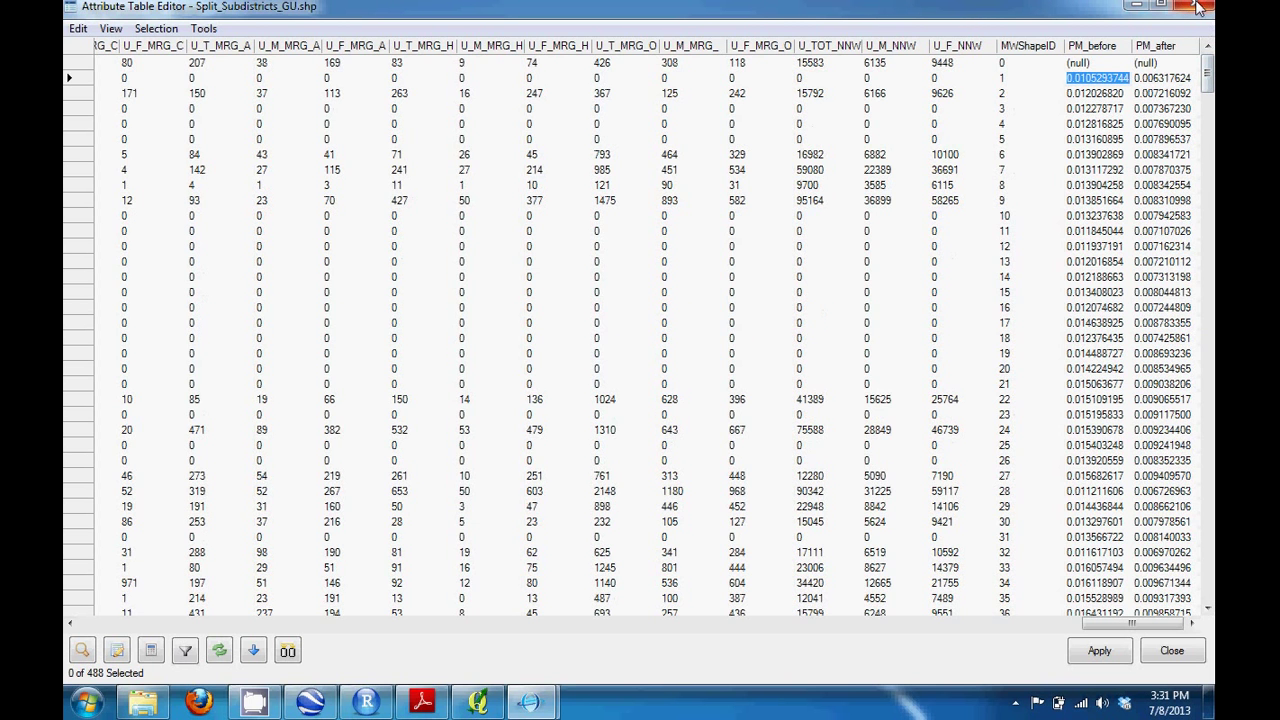
{"action": "left_click", "coordinate": [1200, 8]}
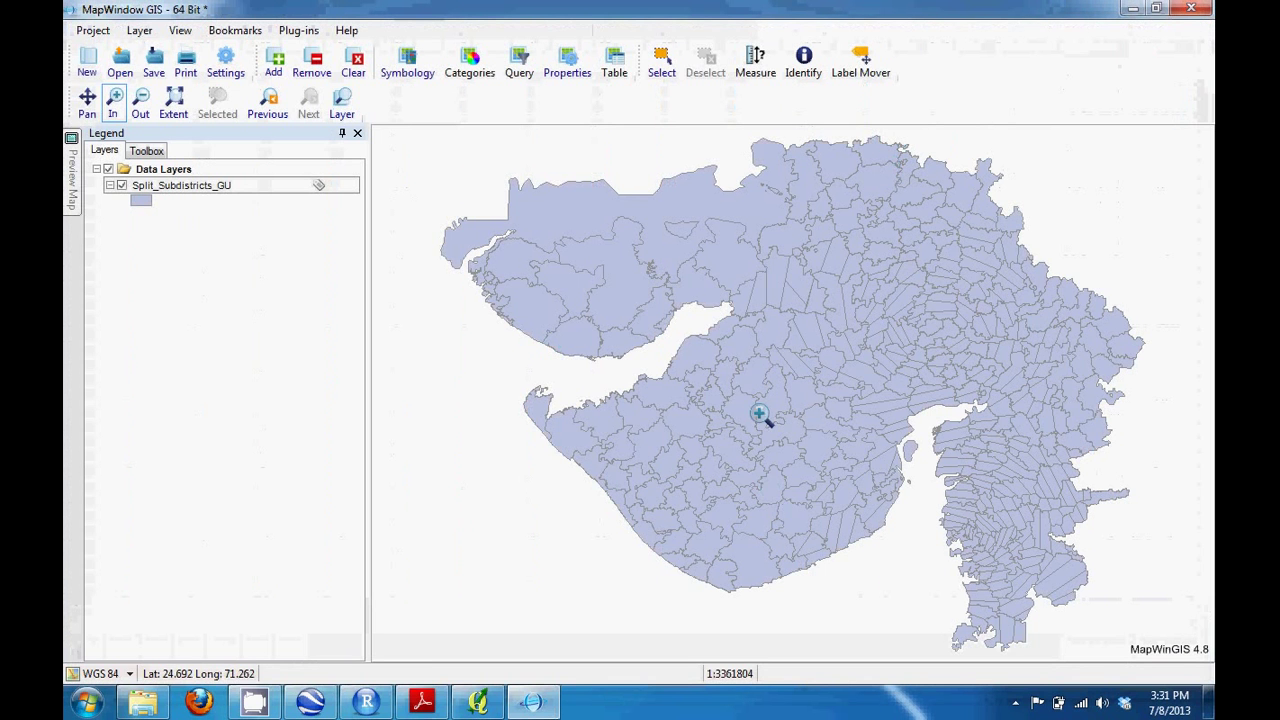
Add the Industries_GU_Final_point.shp layer to the map
{"action": "left_click", "coordinate": [273, 62]}
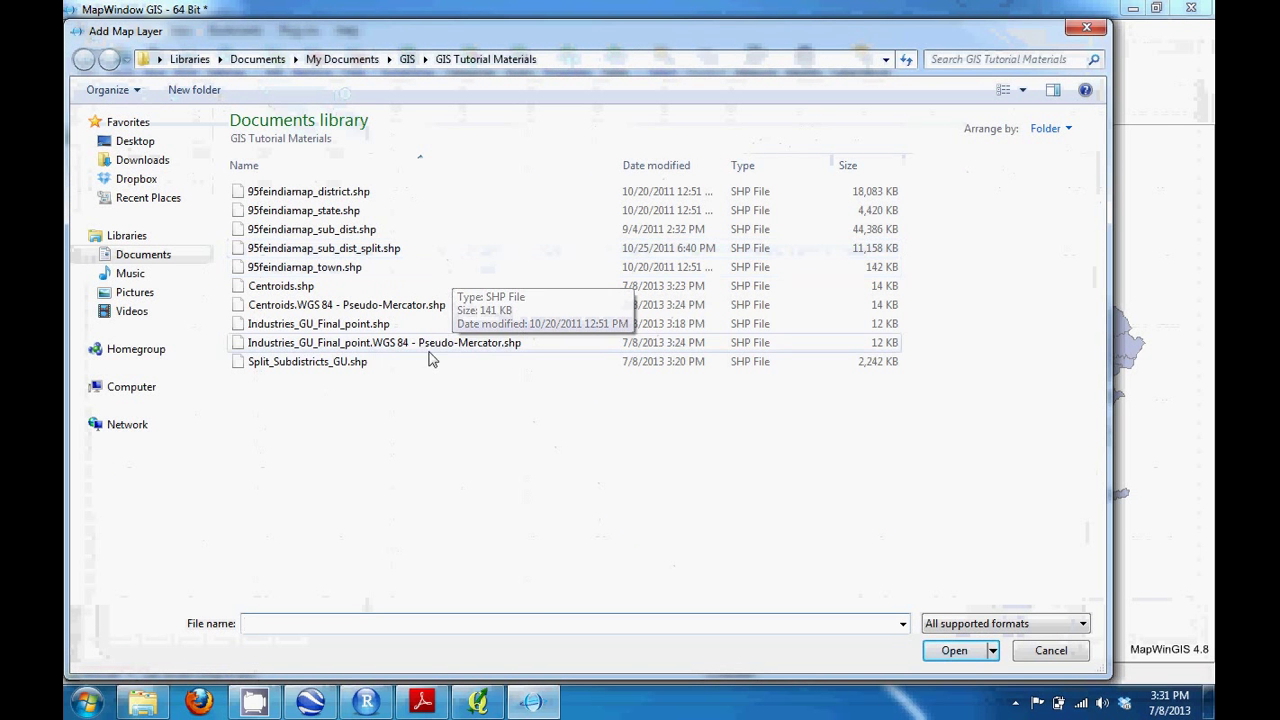
{"action": "double_click", "coordinate": [410, 324]}
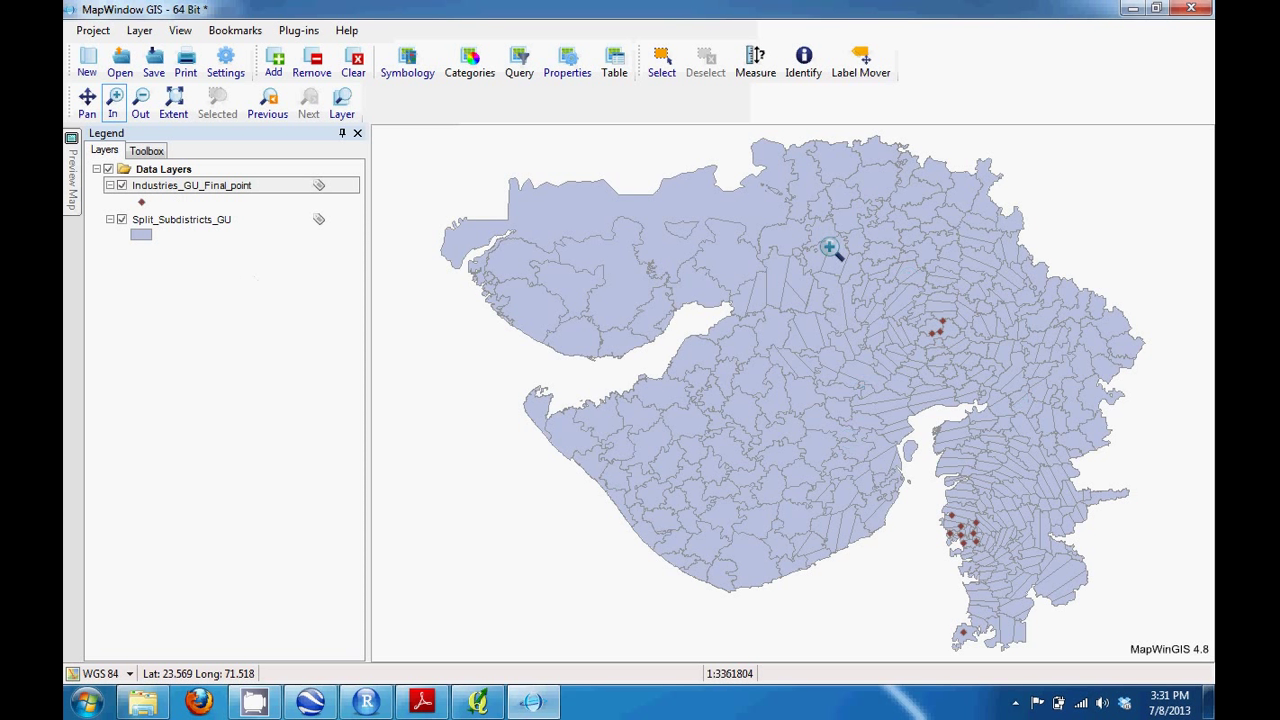
Start generating shapefile categories for the Split_Subdistricts_GU layer with PM_before as the classification field
{"action": "right_click", "coordinate": [170, 232]}
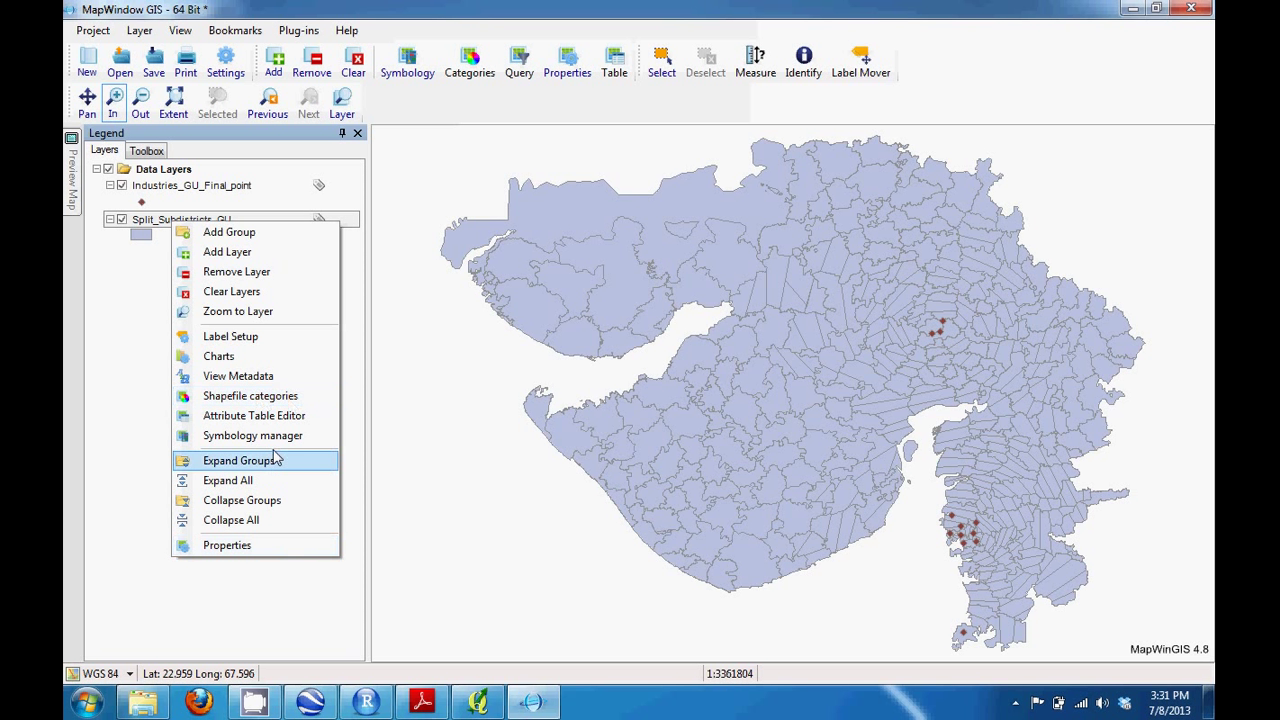
{"action": "left_click", "coordinate": [279, 397]}
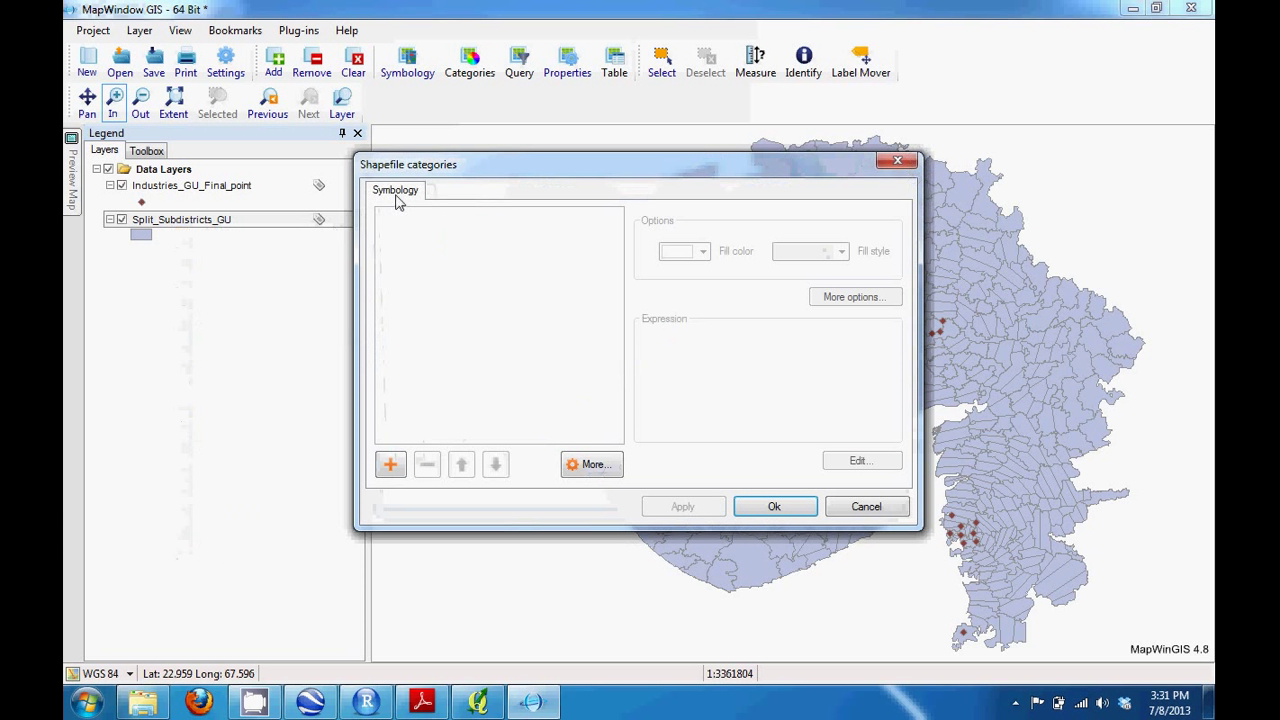
{"action": "left_click", "coordinate": [391, 465]}
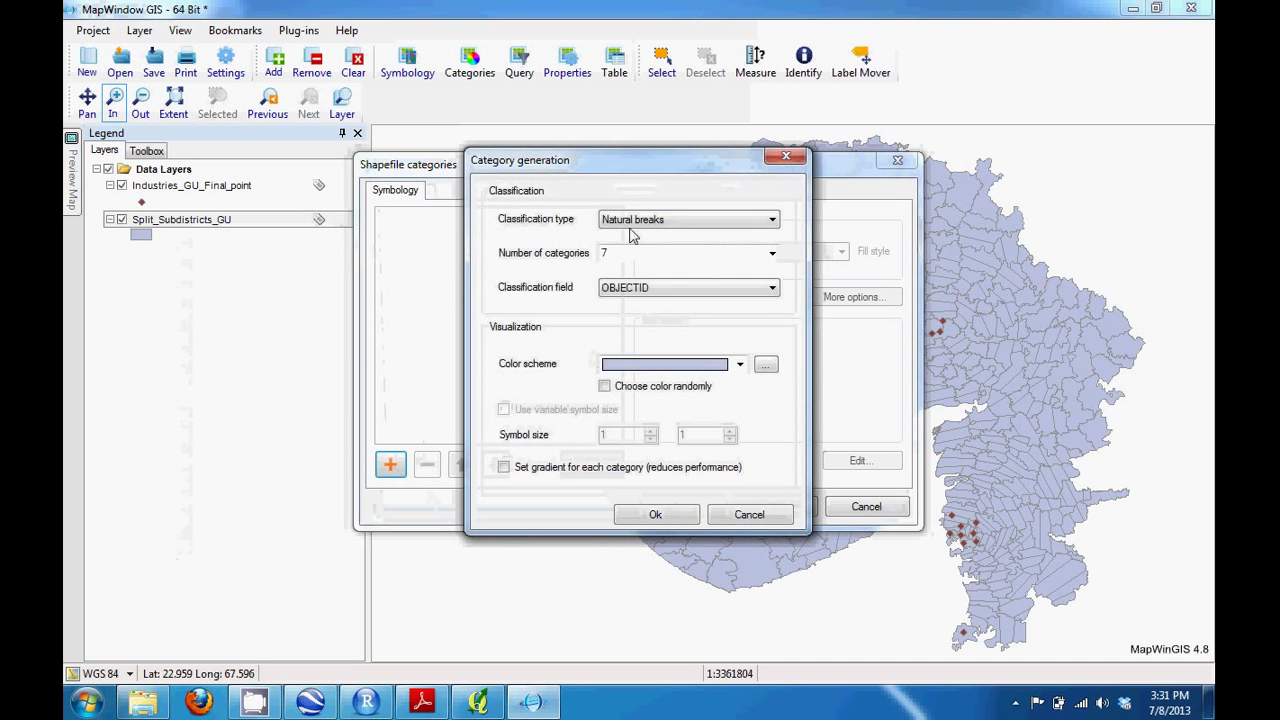
{"action": "left_click", "coordinate": [665, 288]}
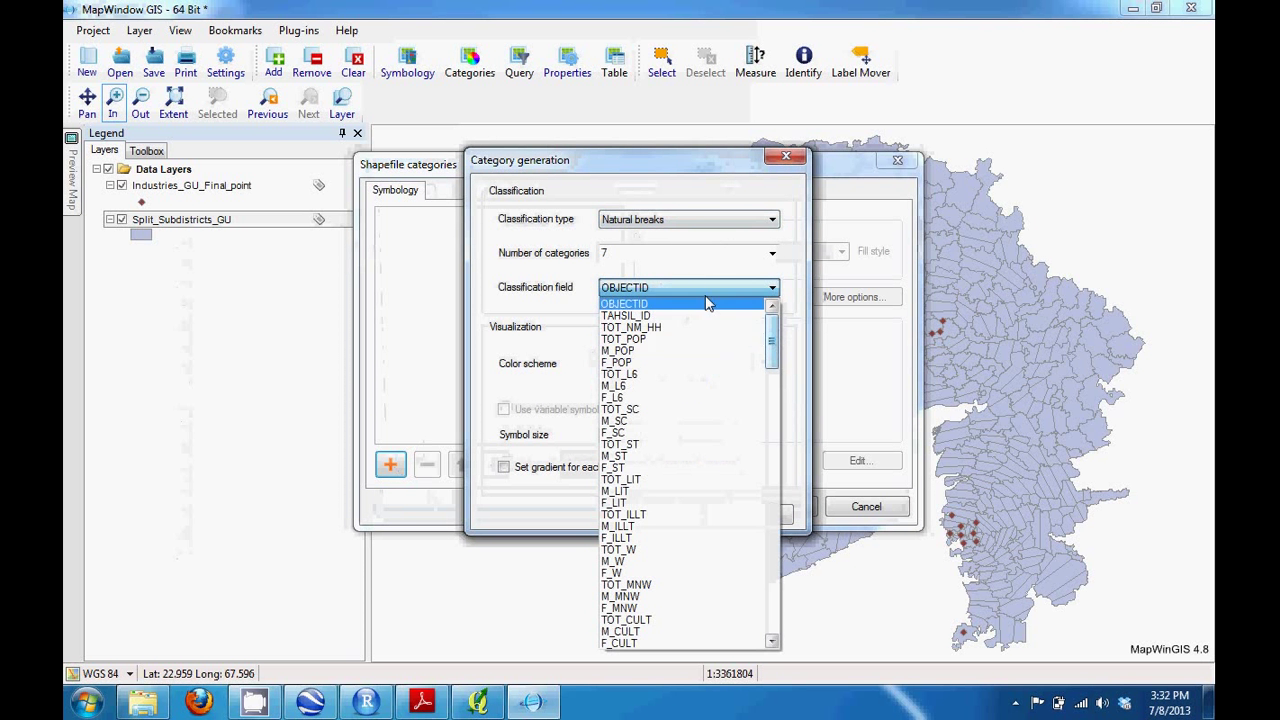
{"action": "left_click", "coordinate": [707, 303]}
{"action": "left_click", "coordinate": [657, 290]}
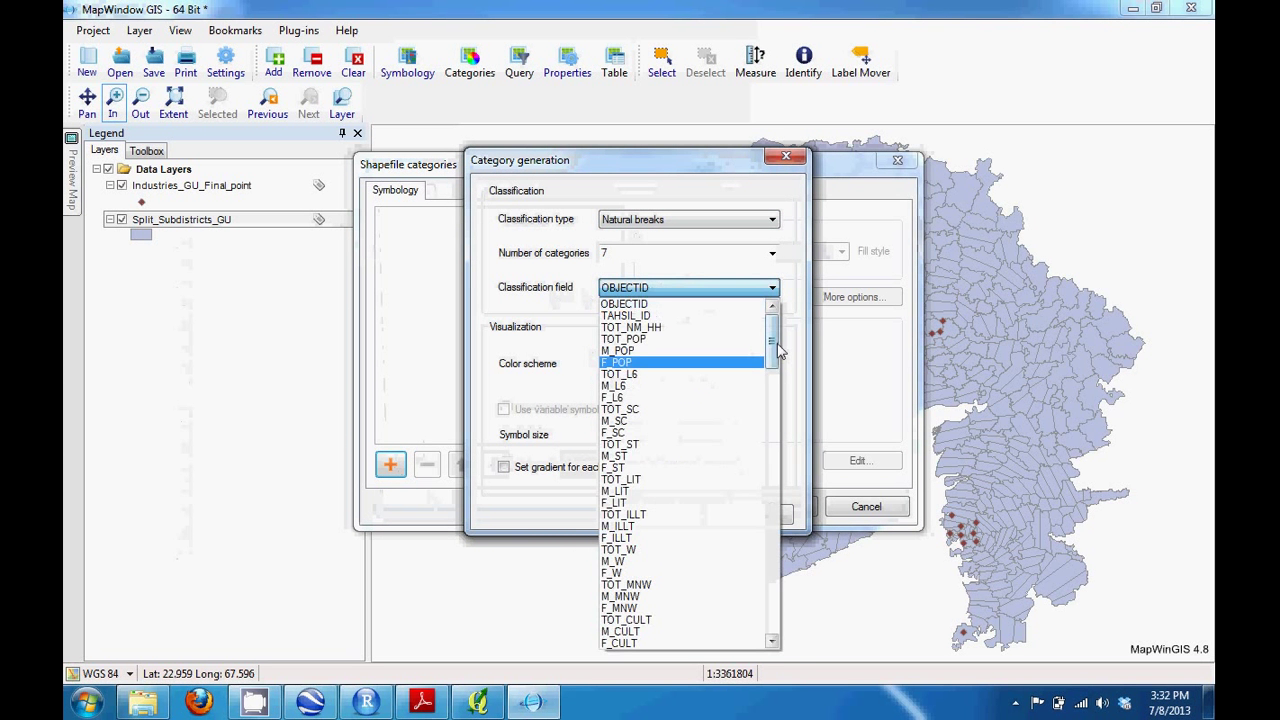
{"action": "left_click_drag", "start_coordinate": [778, 350], "coordinate": [776, 605]}
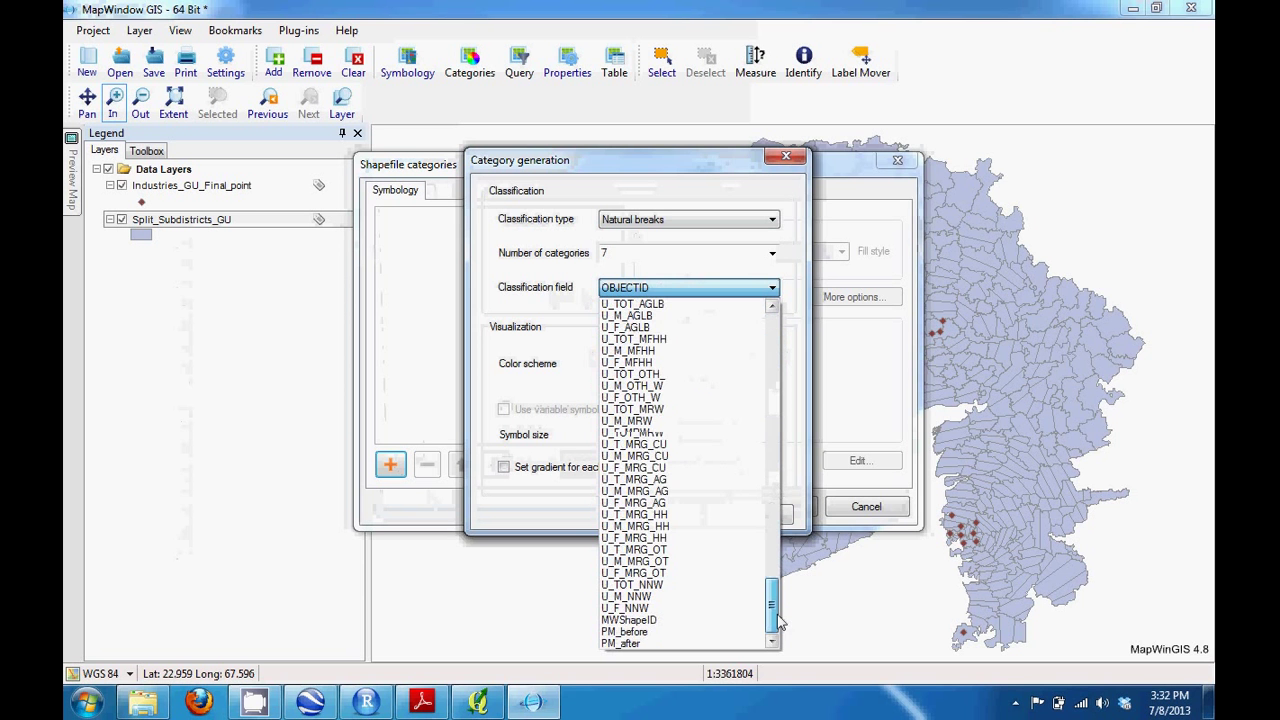
{"action": "left_click", "coordinate": [707, 632]}
Set the classification to 10 categories with natural breaks, and choose the yellow-orange-red color scheme
{"action": "left_click", "coordinate": [772, 253]}
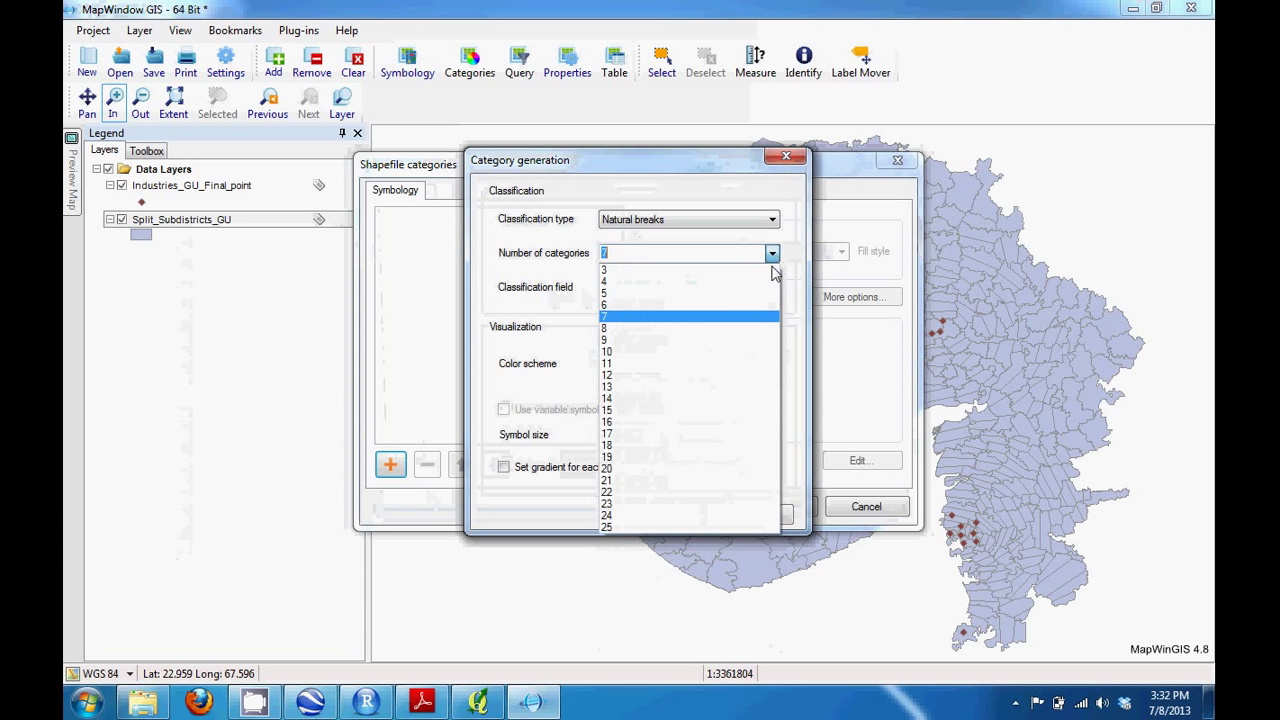
{"action": "left_click", "coordinate": [730, 350]}
{"action": "left_click", "coordinate": [771, 219]}
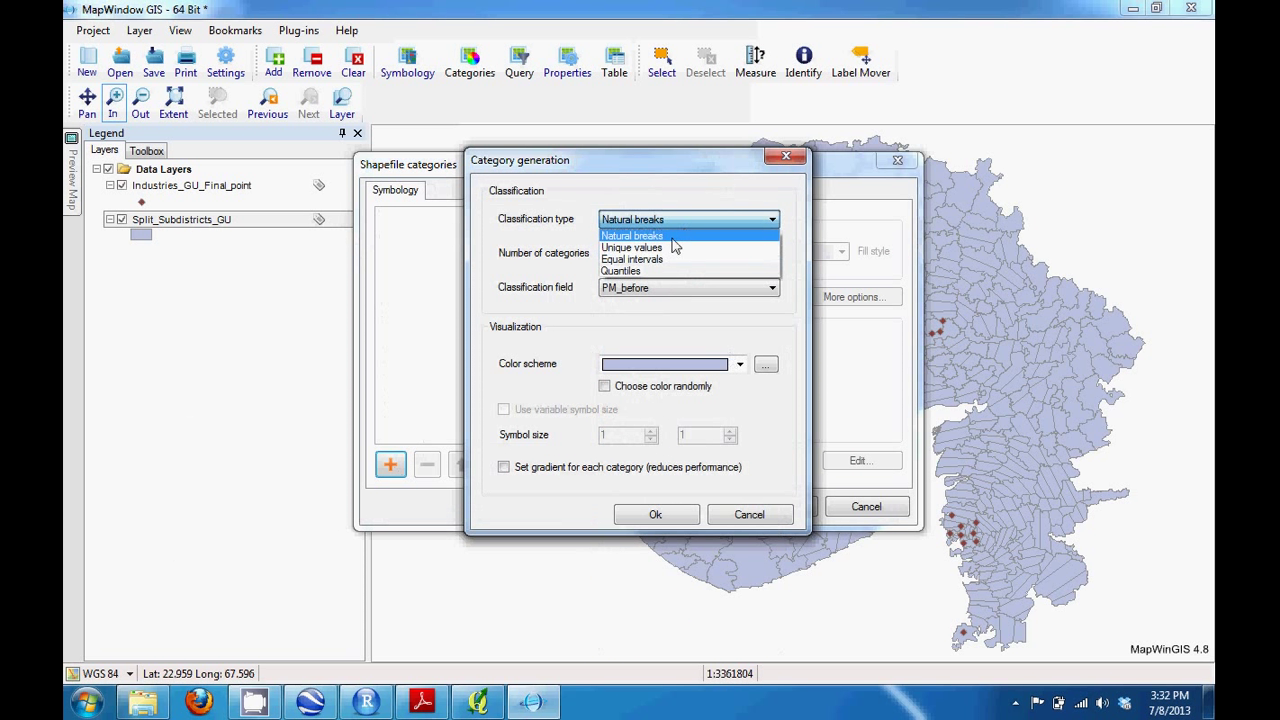
{"action": "left_click", "coordinate": [665, 187]}
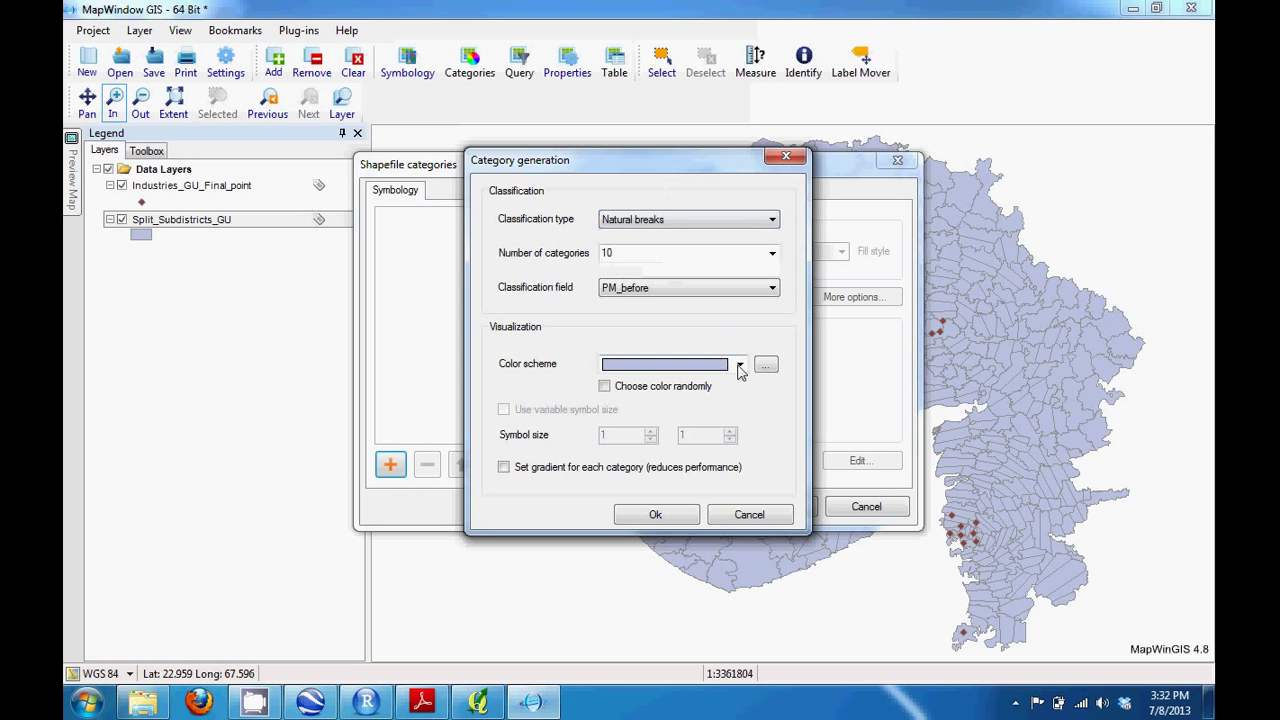
{"action": "left_click", "coordinate": [740, 364]}
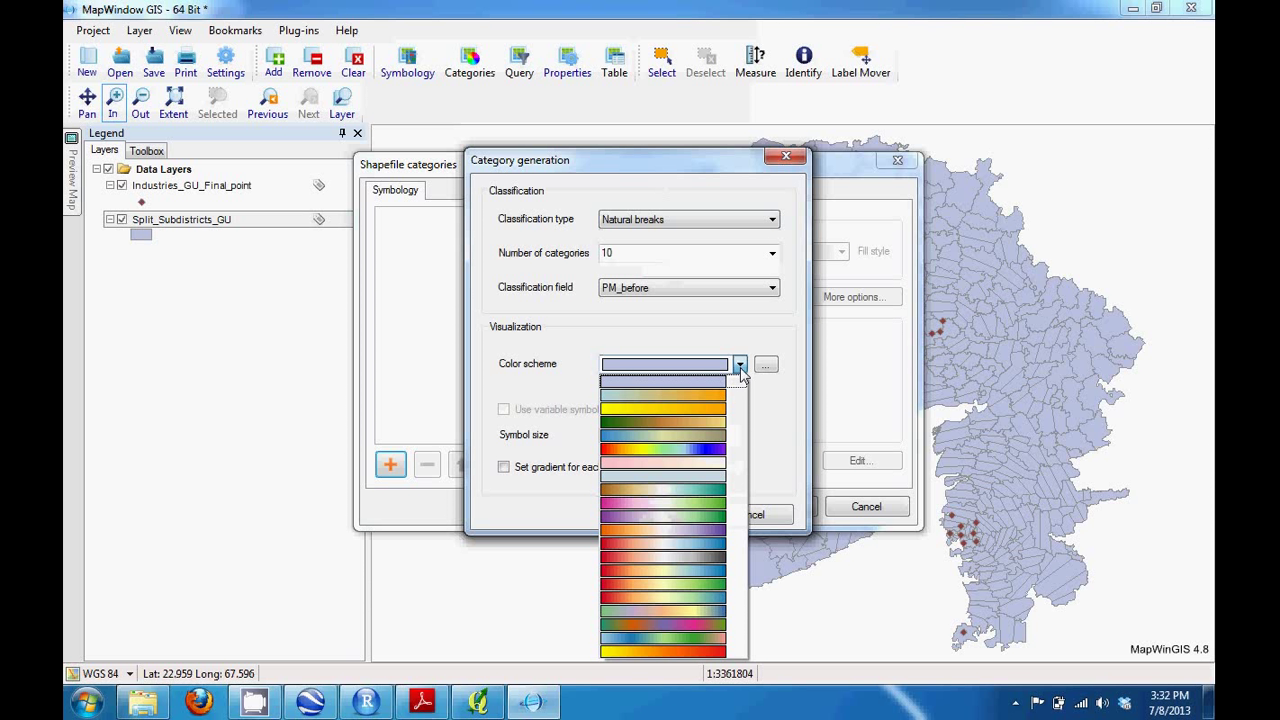
{"action": "left_click", "coordinate": [710, 652]}
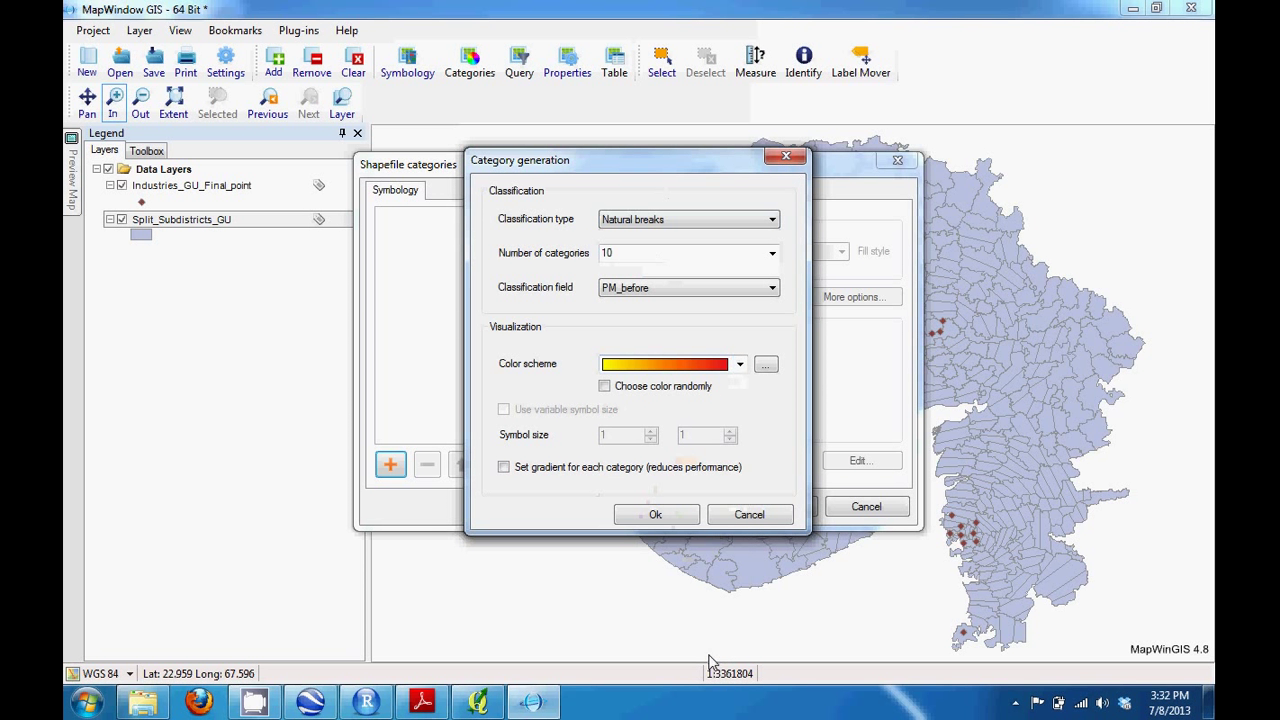
Inspect the individual colors that make up the yellow-orange-red scheme, and leave the scheme editor without changes
{"action": "left_click", "coordinate": [765, 366]}
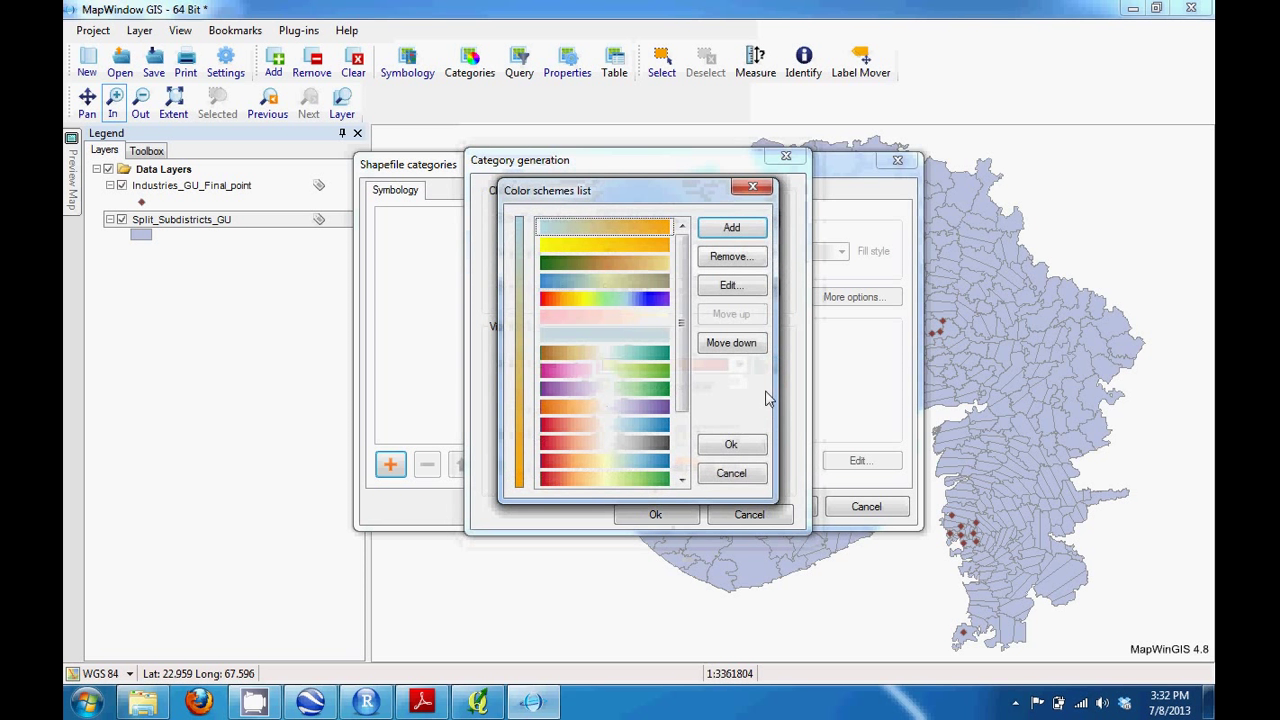
{"action": "left_click_drag", "start_coordinate": [676, 322], "coordinate": [686, 470]}
{"action": "left_click", "coordinate": [654, 482]}
{"action": "left_click", "coordinate": [731, 285]}
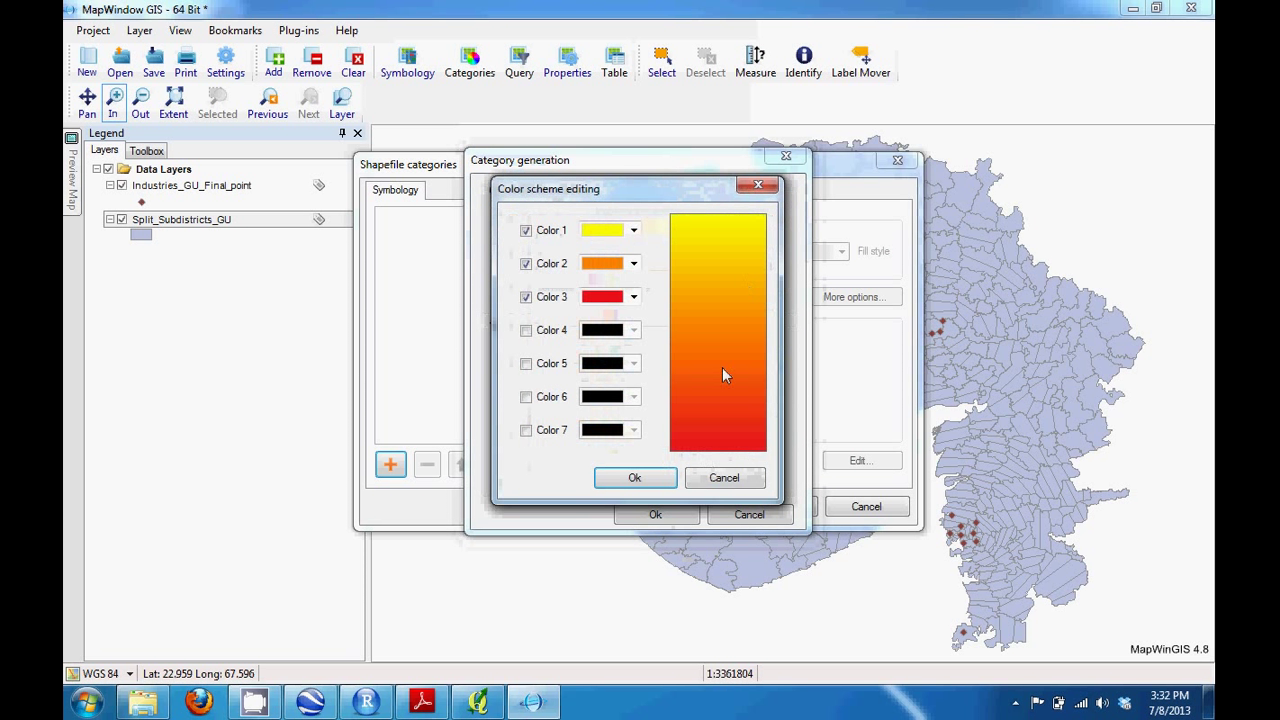
{"action": "left_click", "coordinate": [727, 482]}
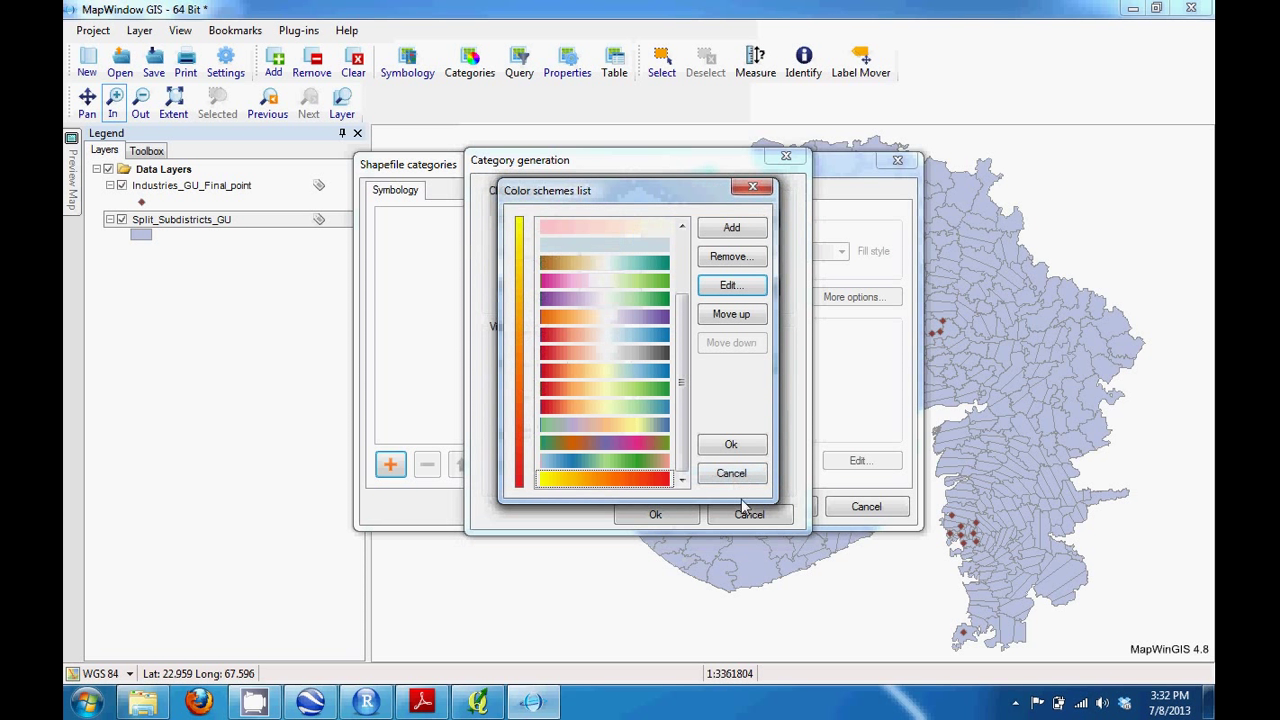
{"action": "left_click", "coordinate": [732, 471]}
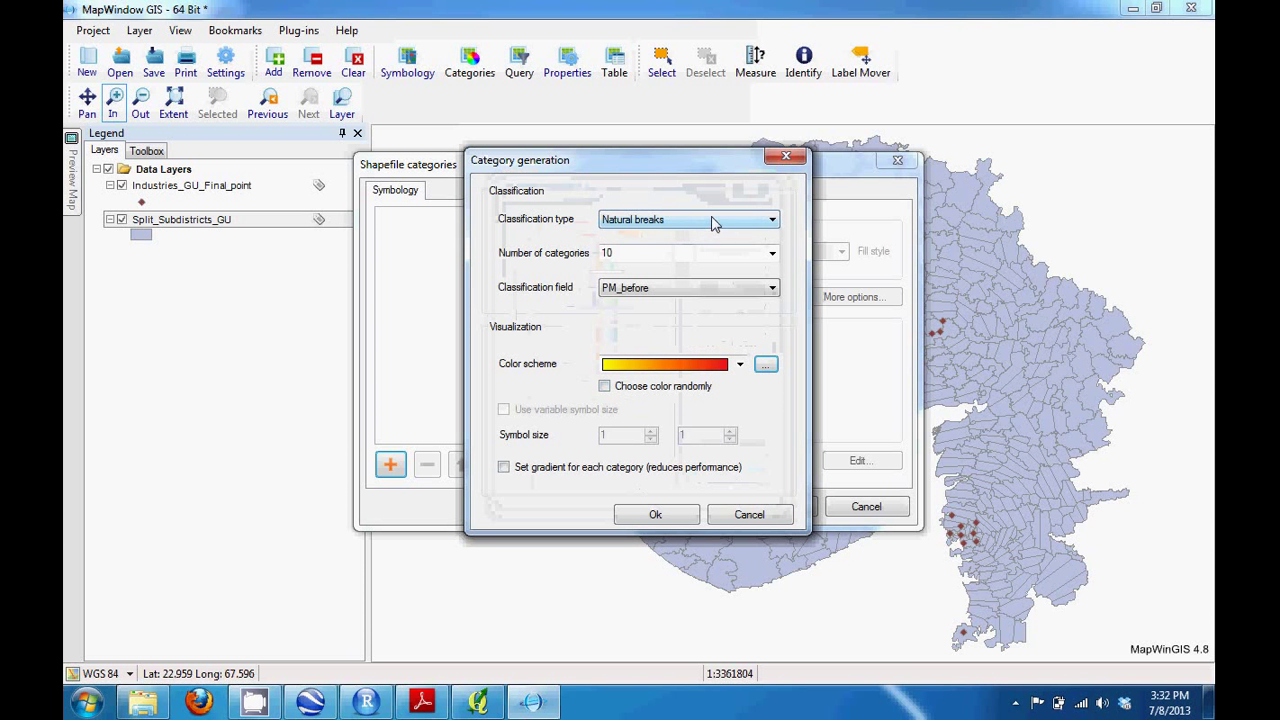
Generate the PM_before categories and apply them to the Split_Subdistricts_GU layer on the map
{"action": "left_click", "coordinate": [761, 226]}
{"action": "left_click", "coordinate": [762, 231]}
{"action": "left_click", "coordinate": [655, 514]}
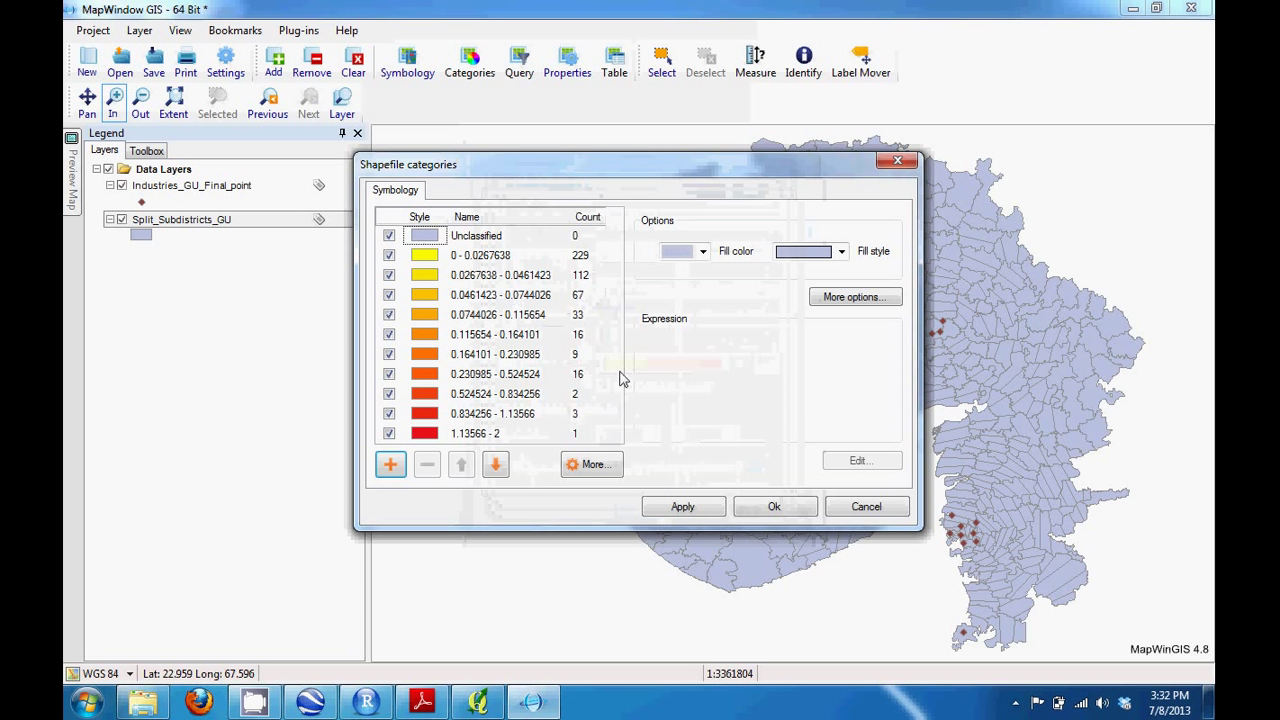
{"action": "left_click", "coordinate": [690, 505]}
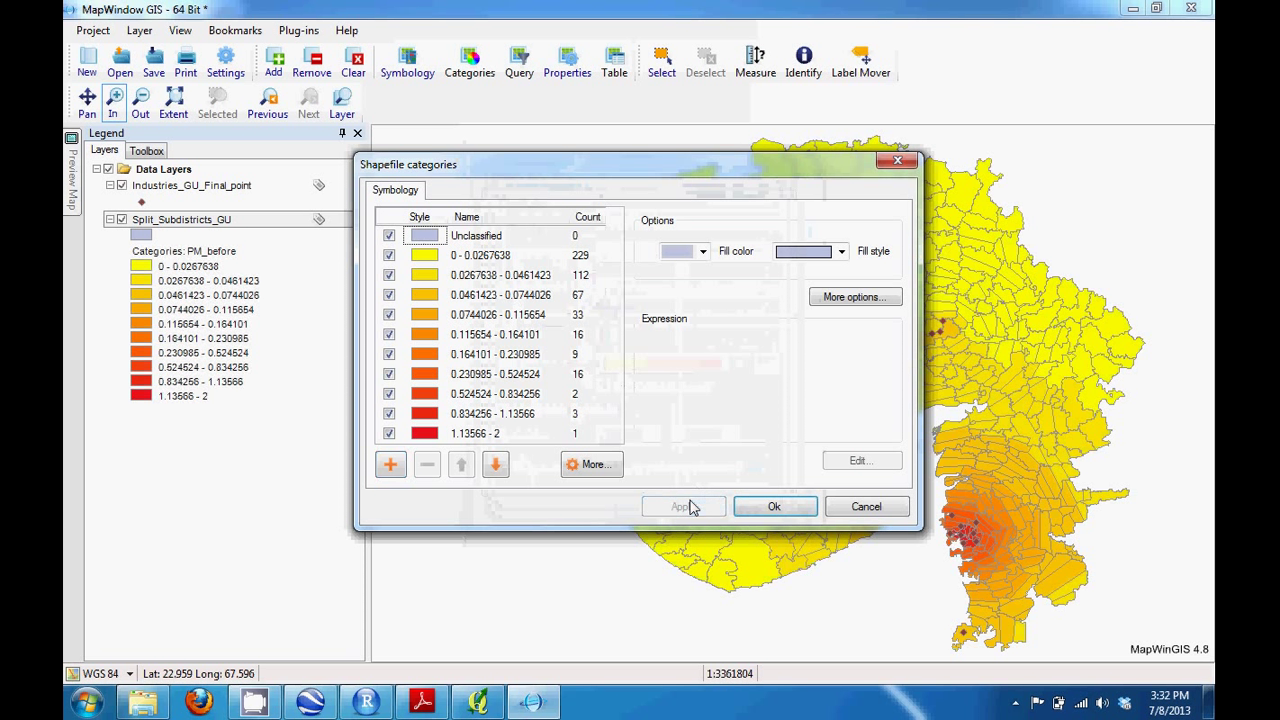
{"action": "left_click", "coordinate": [776, 507]}
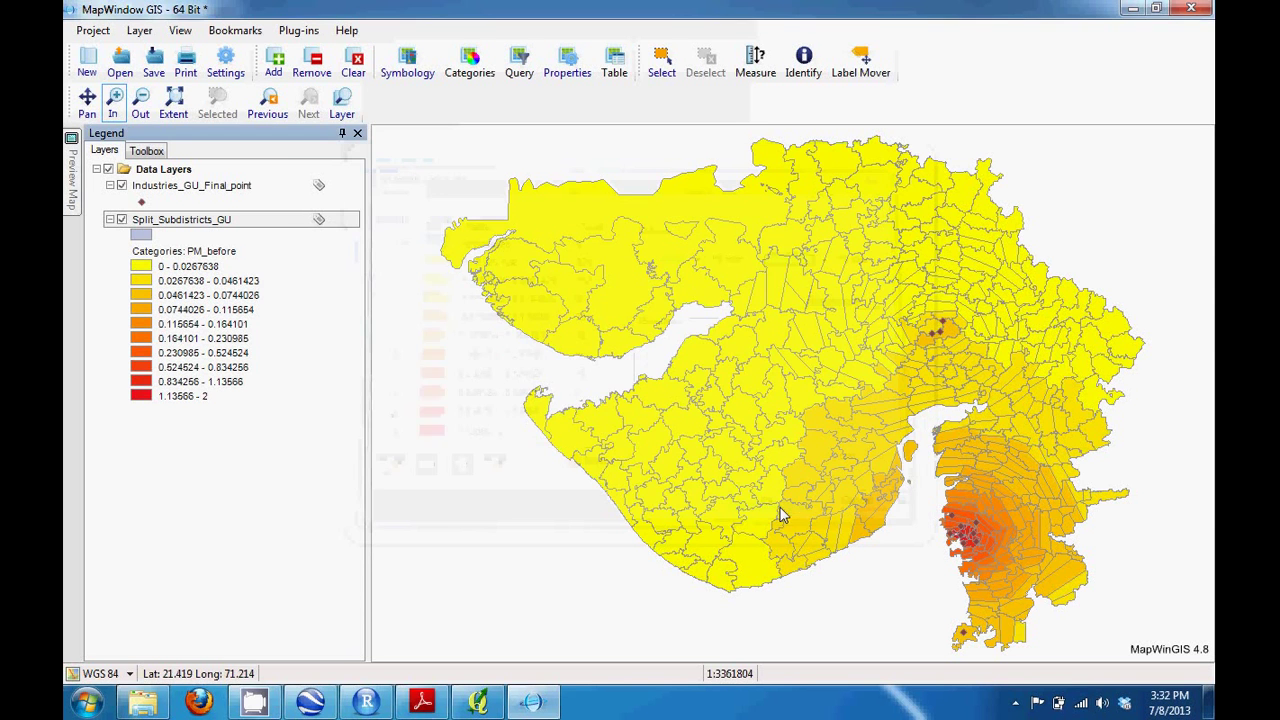
Switch to GIS Tutorial.pdf in Adobe Reader, examine the example Gujarat PM map, and return to MapWindow GIS
{"action": "left_click", "coordinate": [421, 702]}
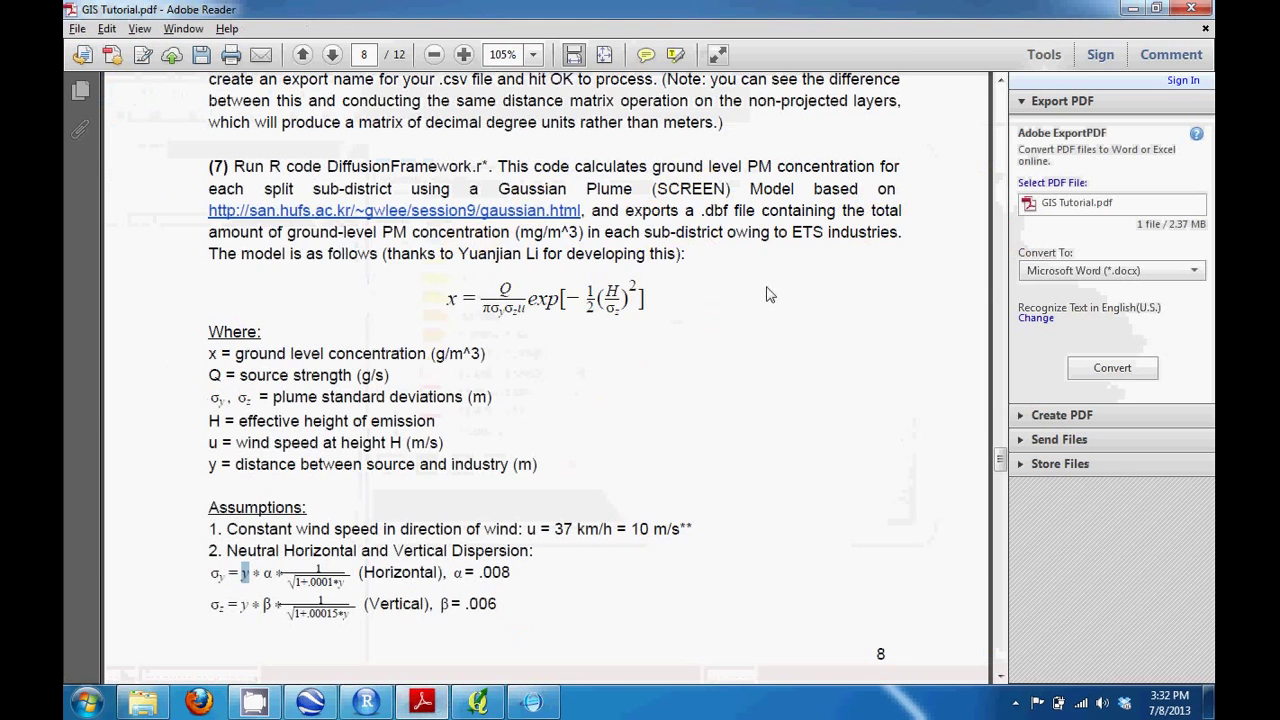
{"action": "scroll", "coordinate": [863, 398], "scroll_direction": "down", "scroll_amount": 20}
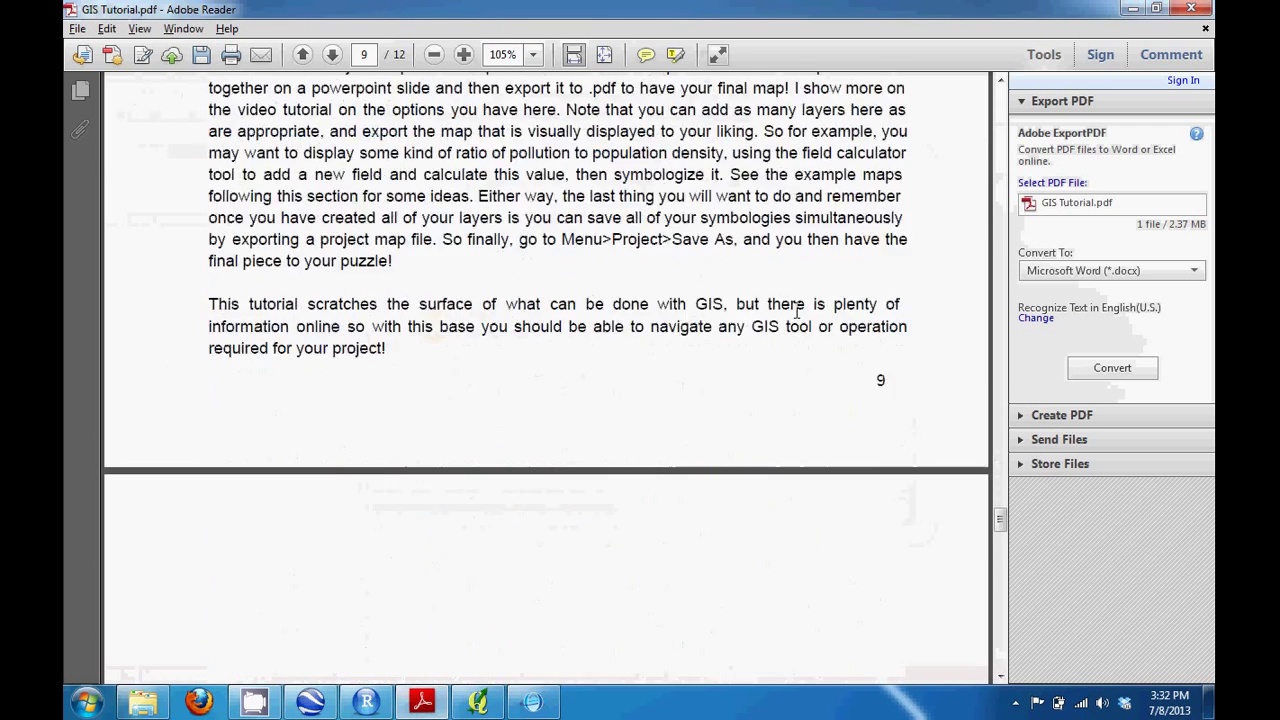
{"action": "scroll", "coordinate": [791, 315], "scroll_direction": "up", "scroll_amount": 2}
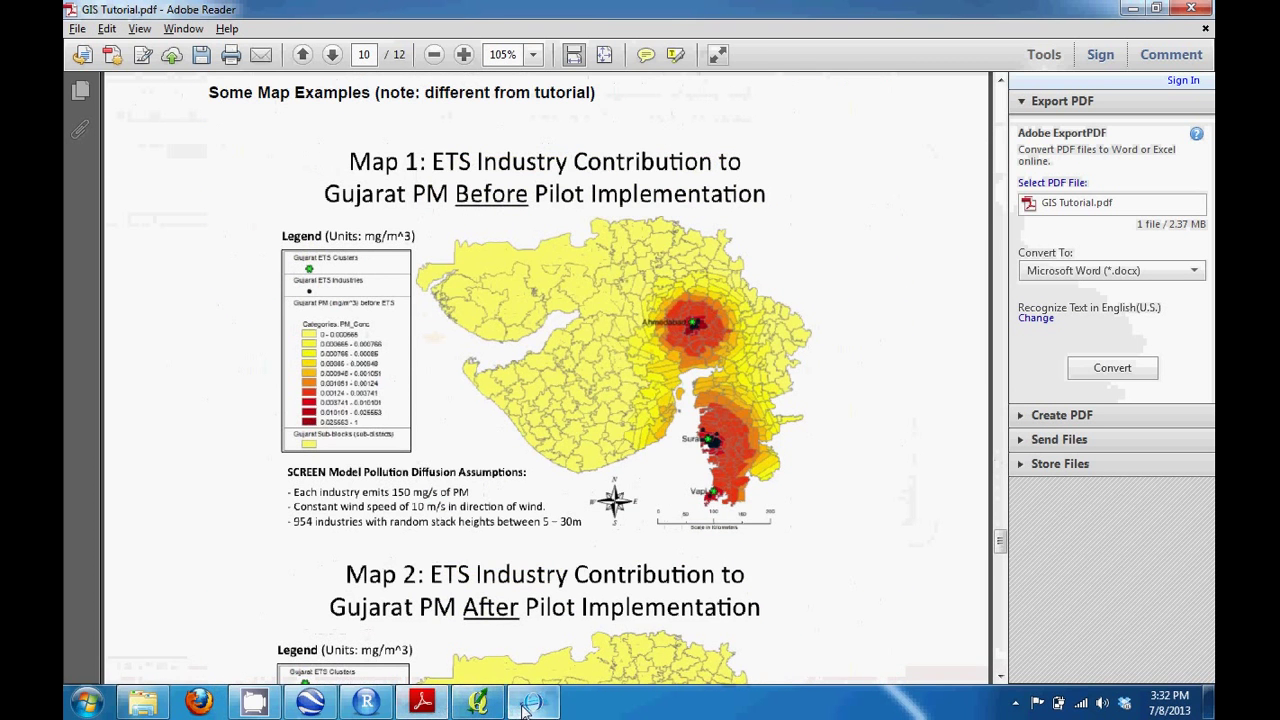
{"action": "left_click", "coordinate": [480, 704]}
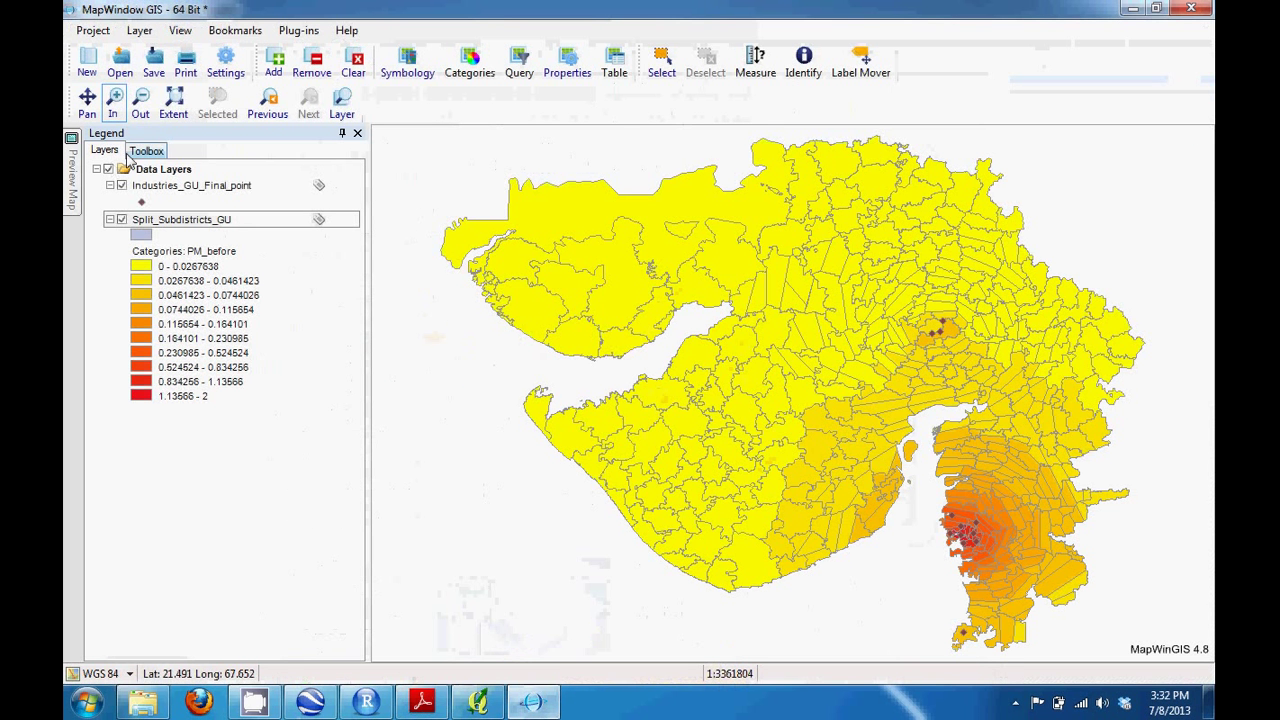
Change the Industries_GU_Final_point symbols to teal circles and apply the style to the map
{"action": "left_click", "coordinate": [142, 203]}
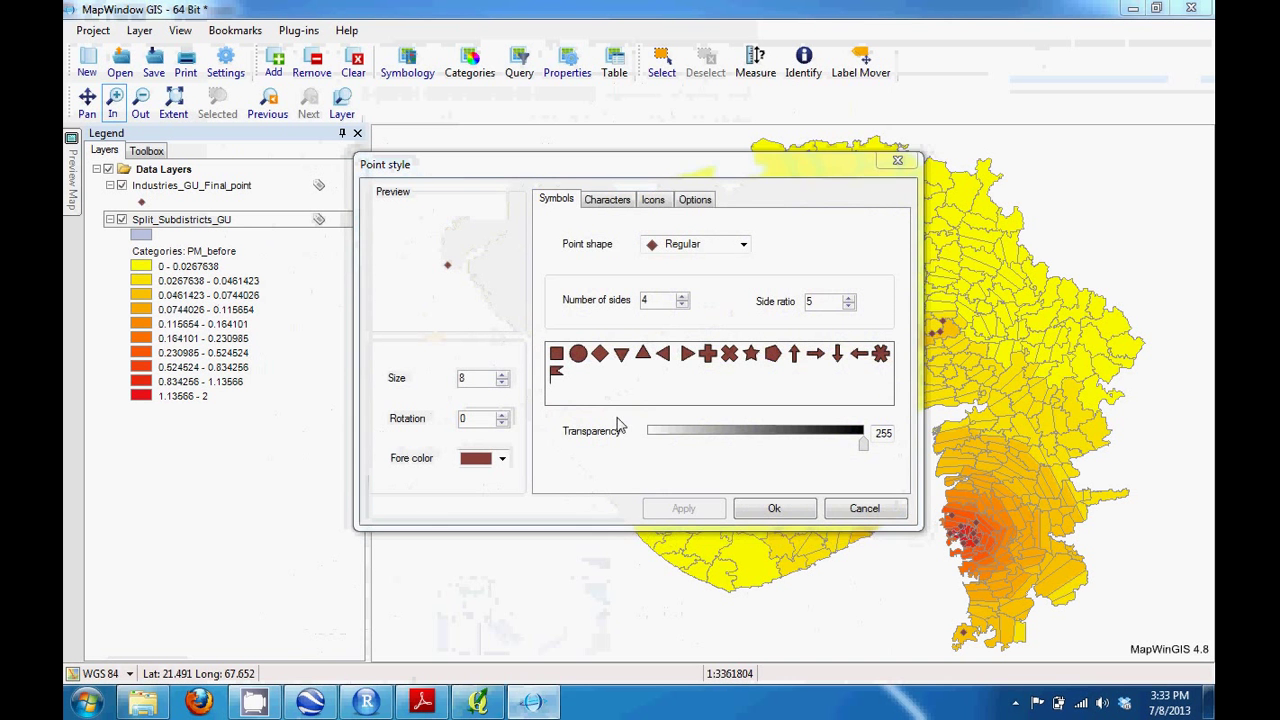
{"action": "left_click", "coordinate": [502, 460]}
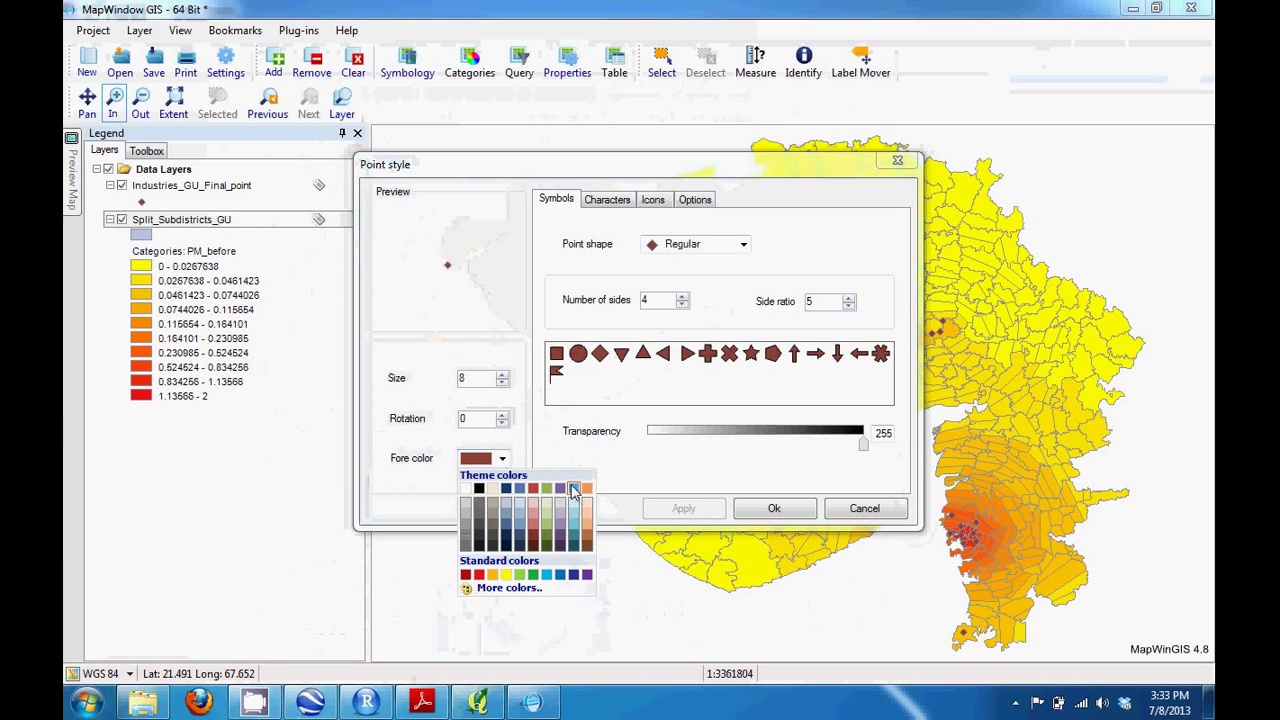
{"action": "left_click", "coordinate": [574, 488]}
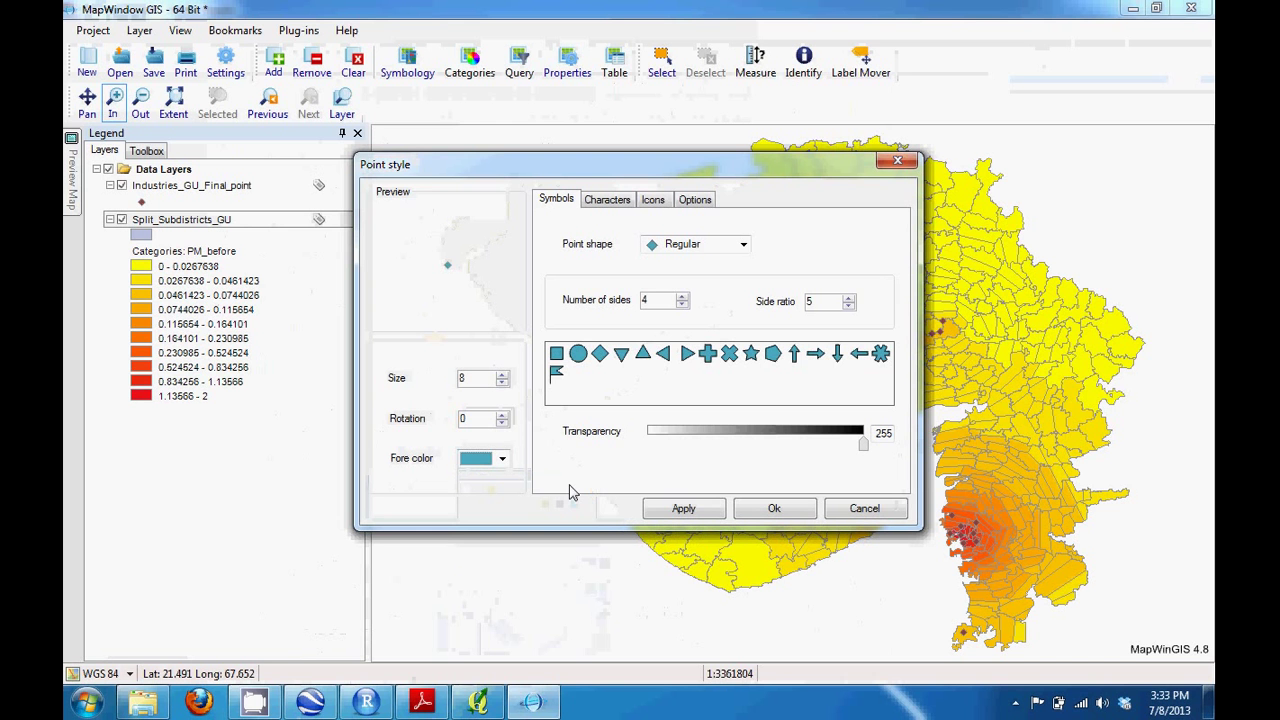
{"action": "left_click", "coordinate": [578, 354]}
{"action": "left_click", "coordinate": [722, 512]}
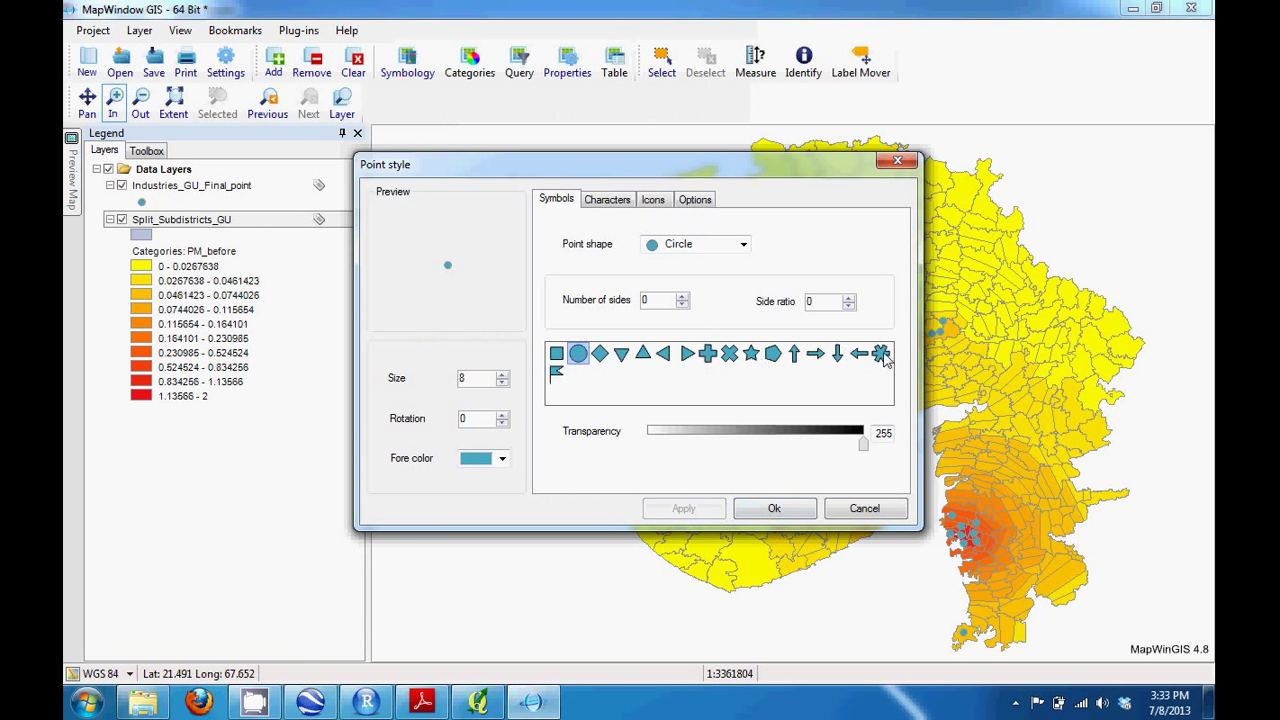
Look through the available point shapes, icons, characters, and fill and outline options for the industry points
{"action": "left_click", "coordinate": [744, 246]}
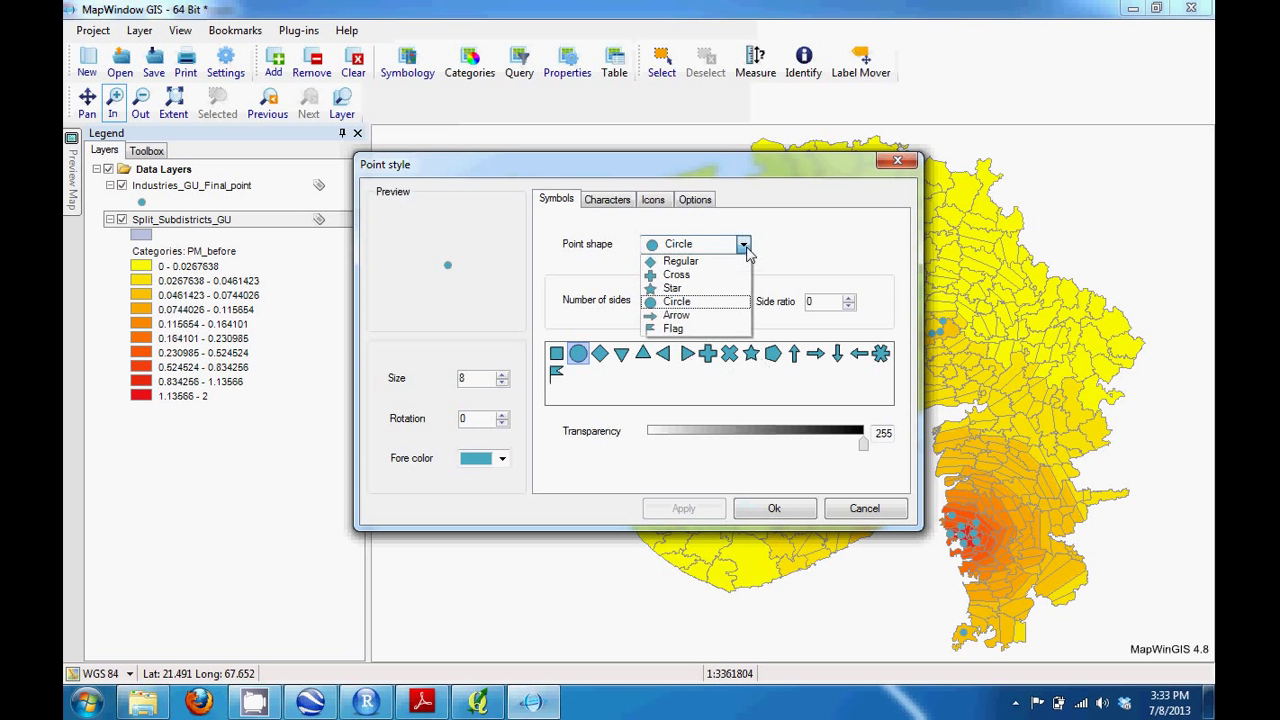
{"action": "left_click", "coordinate": [744, 246]}
{"action": "left_click", "coordinate": [653, 201]}
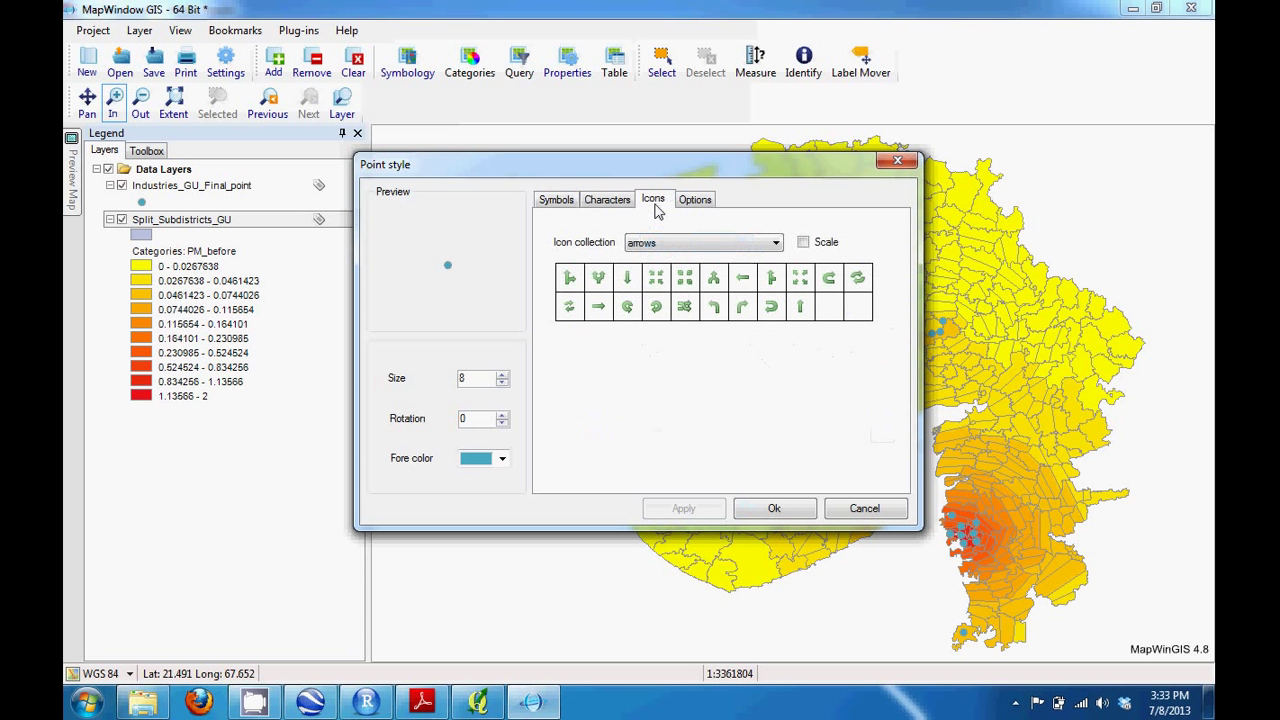
{"action": "left_click", "coordinate": [602, 204]}
{"action": "left_click", "coordinate": [687, 197]}
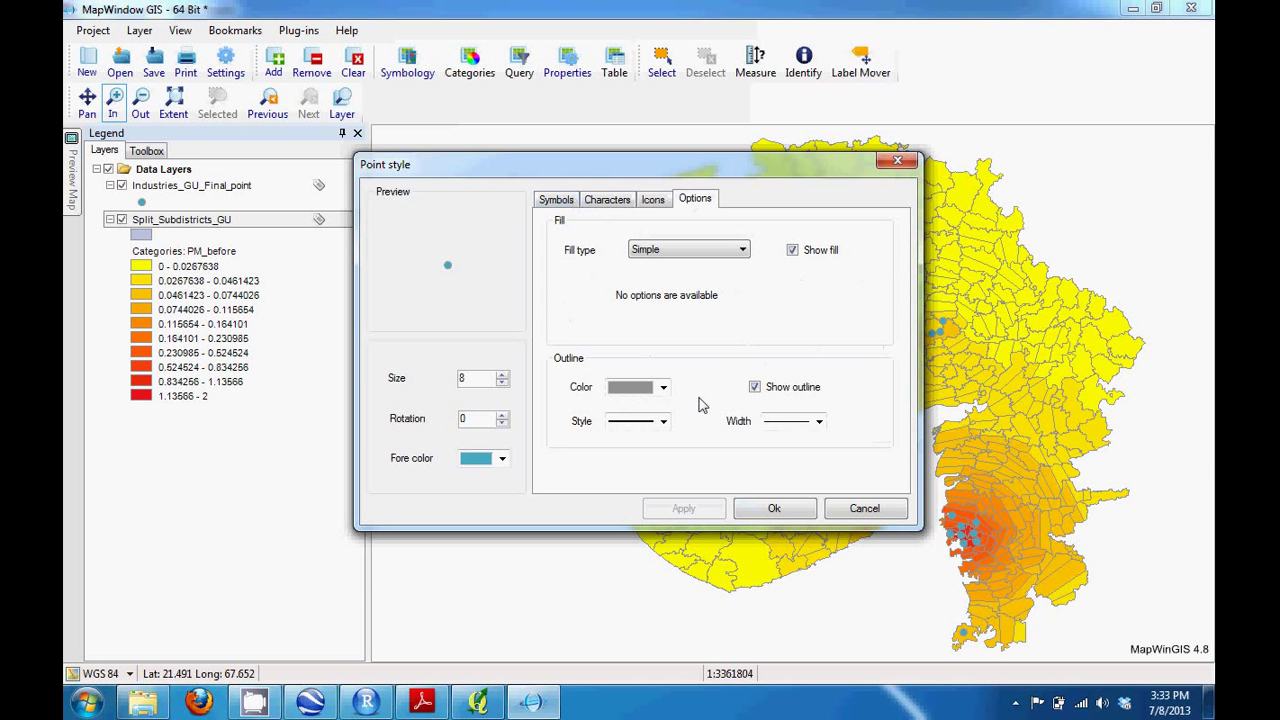
{"action": "left_click", "coordinate": [663, 387]}
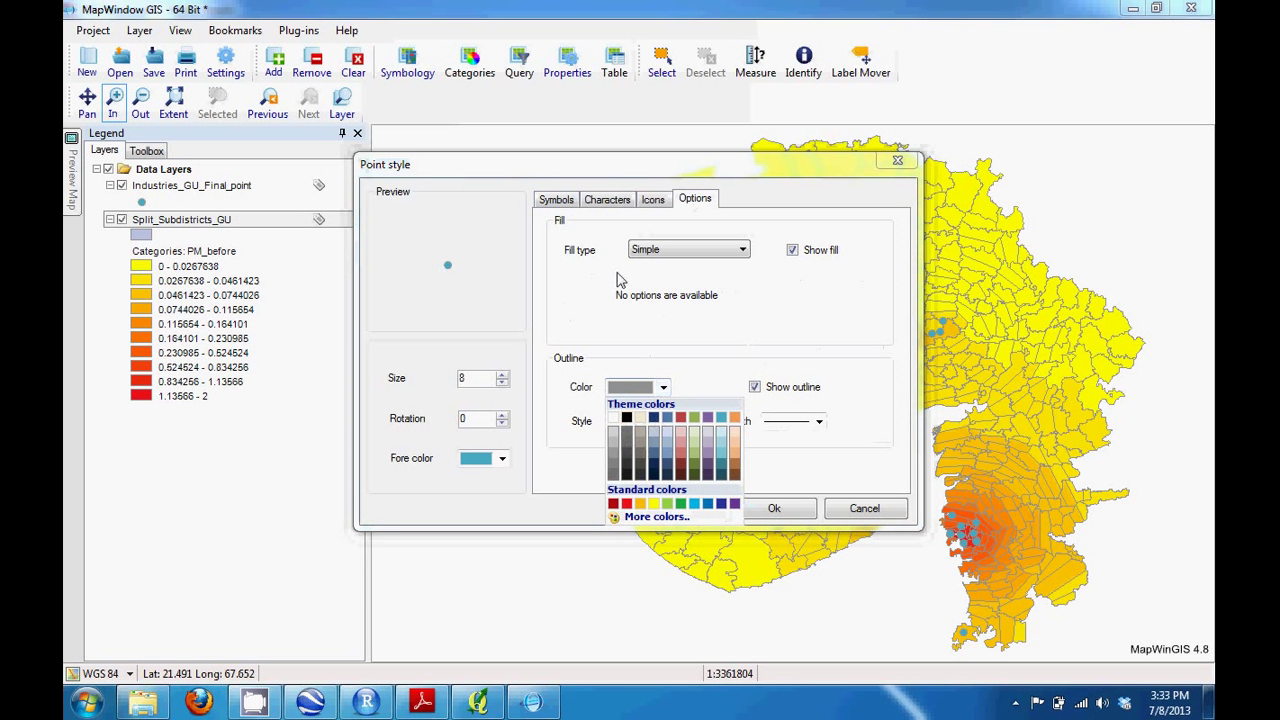
{"action": "left_click", "coordinate": [762, 470]}
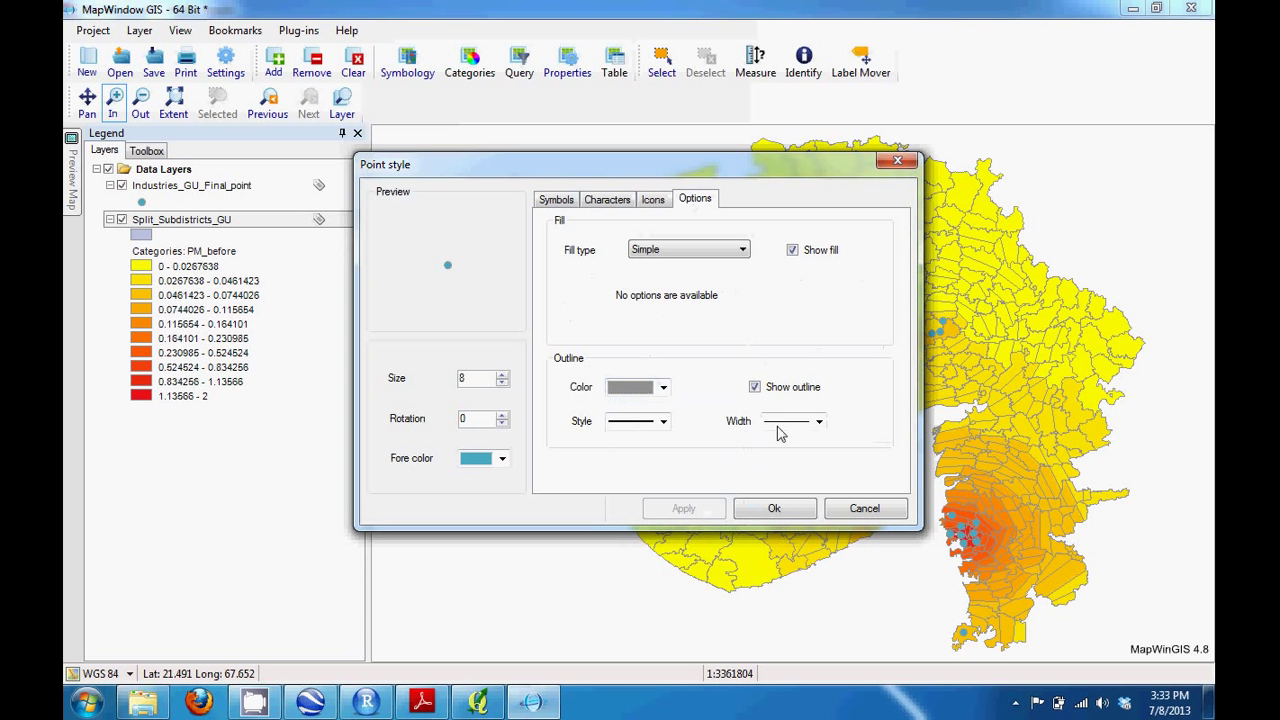
{"action": "left_click", "coordinate": [558, 200]}
{"action": "left_click", "coordinate": [676, 246]}
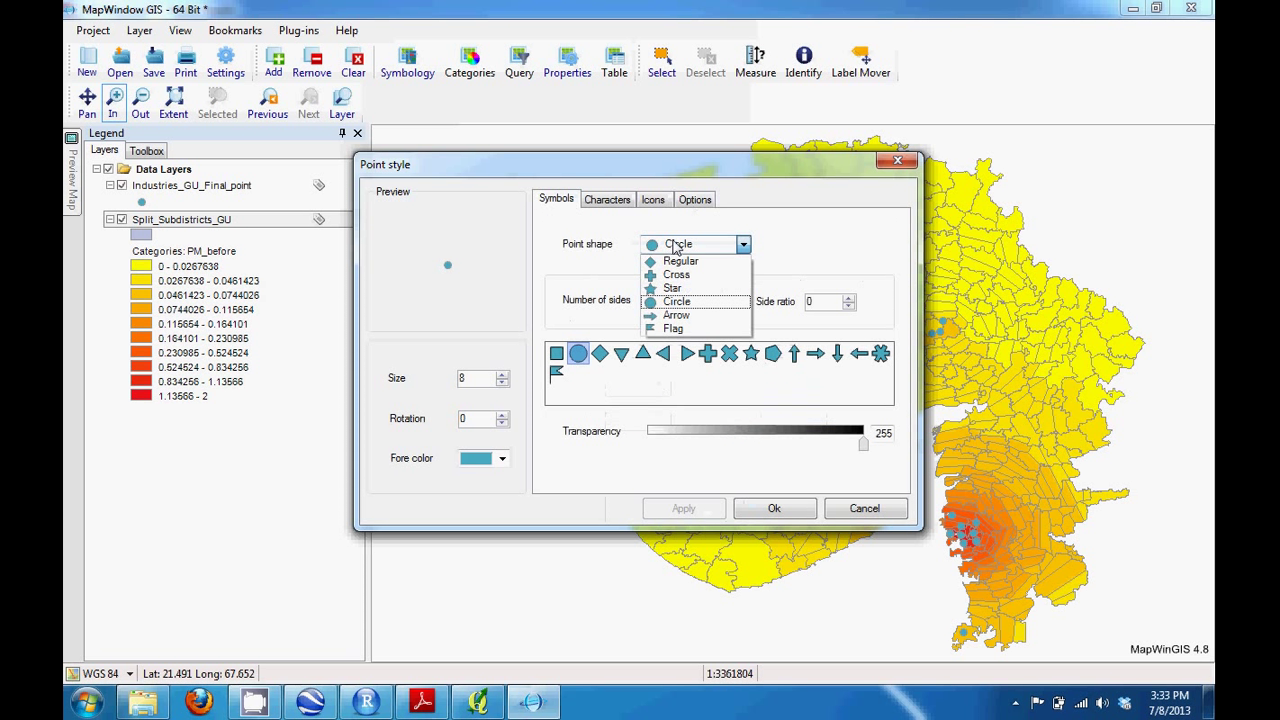
{"action": "left_click", "coordinate": [676, 246]}
Reduce the industry point symbol size to 4, apply it to the map and close the point style settings
{"action": "left_click", "coordinate": [502, 383]}
{"action": "left_click", "coordinate": [502, 383]}
{"action": "left_click", "coordinate": [502, 383]}
{"action": "left_click", "coordinate": [502, 383]}
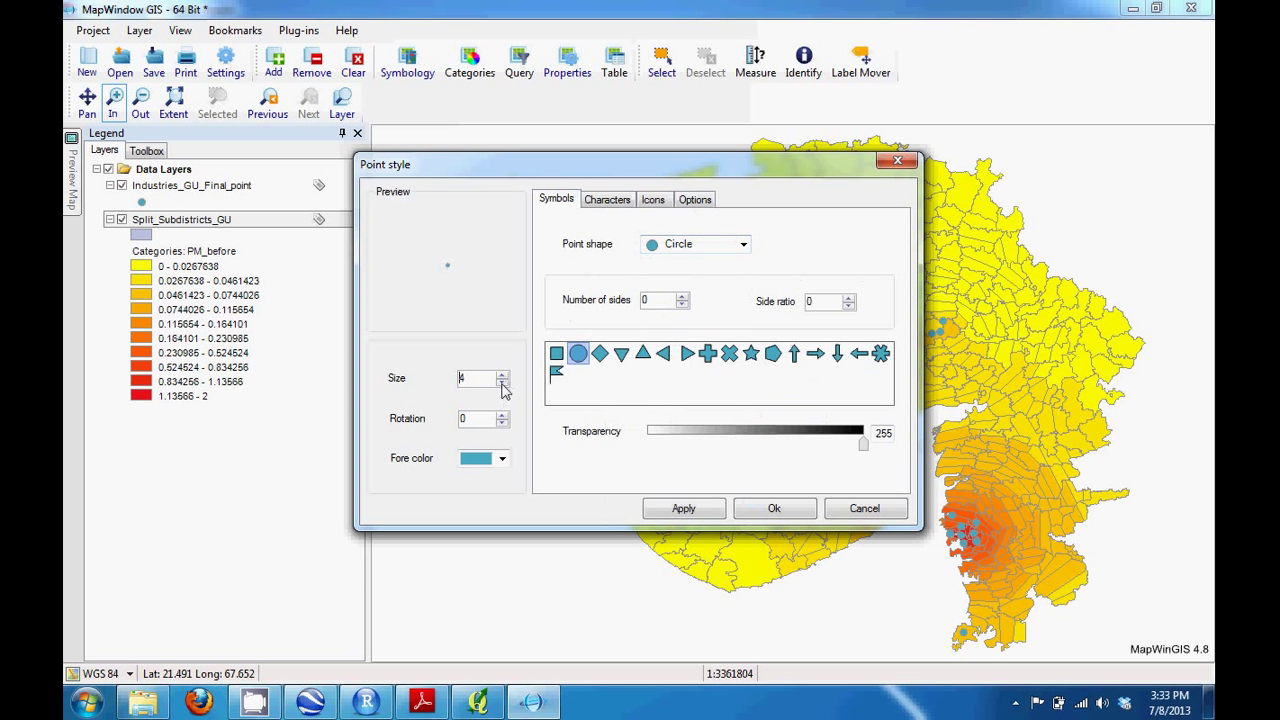
{"action": "left_click", "coordinate": [683, 509]}
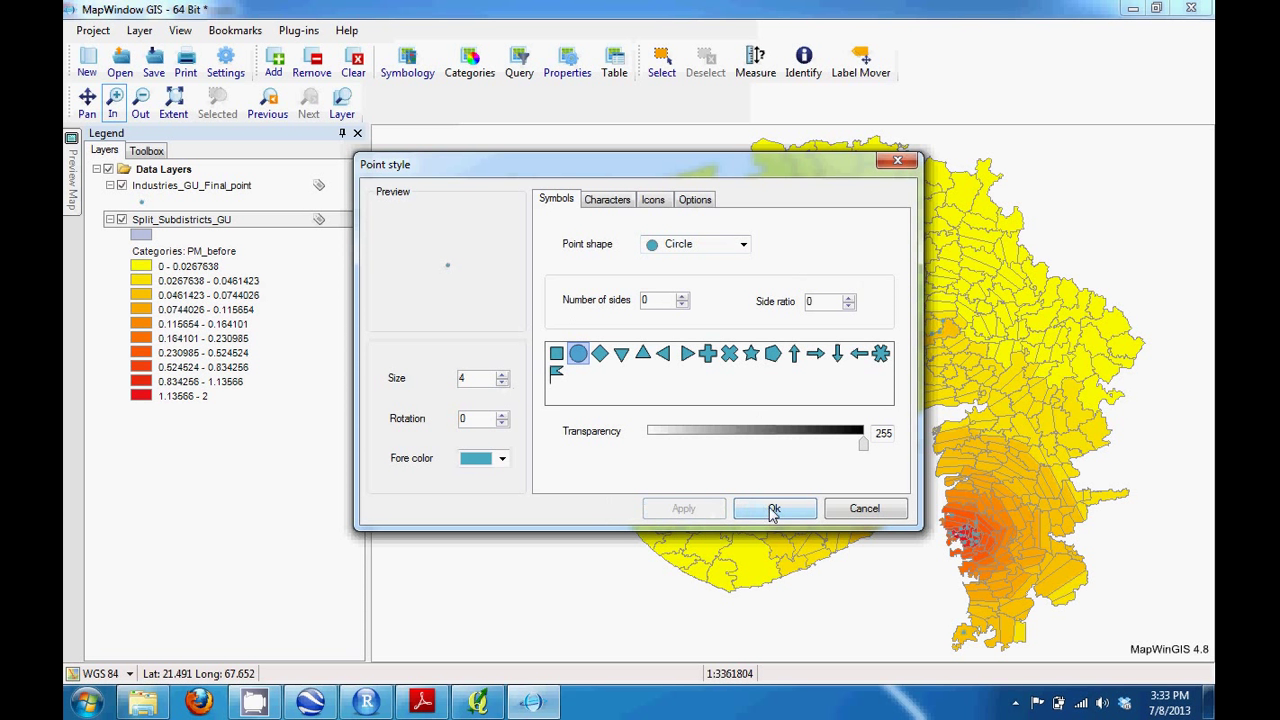
{"action": "left_click", "coordinate": [762, 505]}
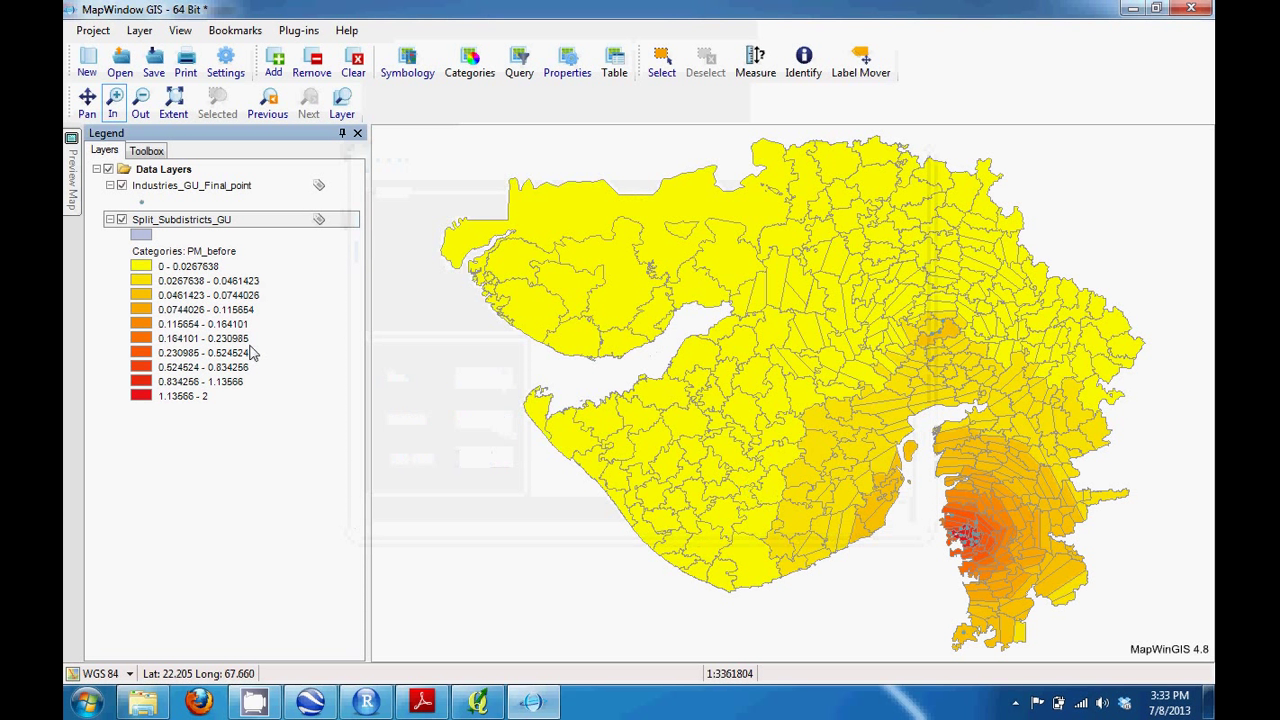
Change the Industries_GU_Final_point symbols' fore color to dark blue, keeping the circle shape, and apply it to the map
{"action": "left_click", "coordinate": [143, 203]}
{"action": "left_click", "coordinate": [700, 250]}
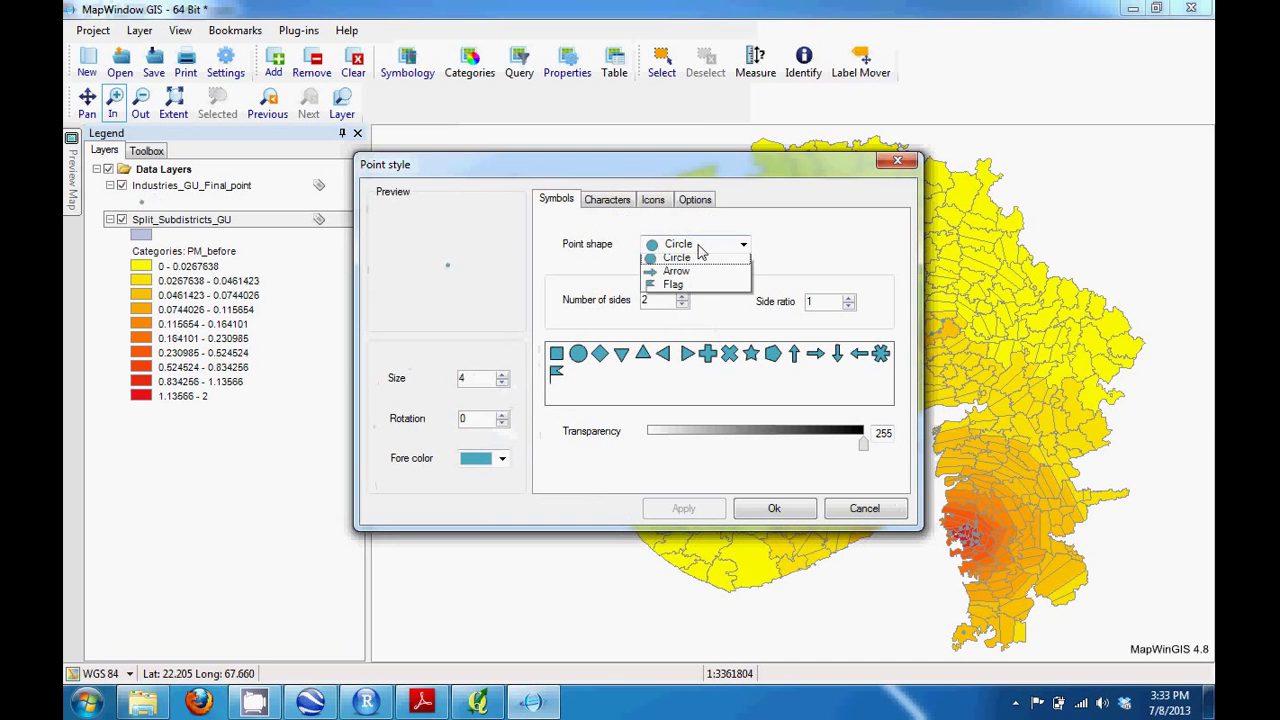
{"action": "left_click", "coordinate": [690, 297]}
{"action": "left_click", "coordinate": [502, 458]}
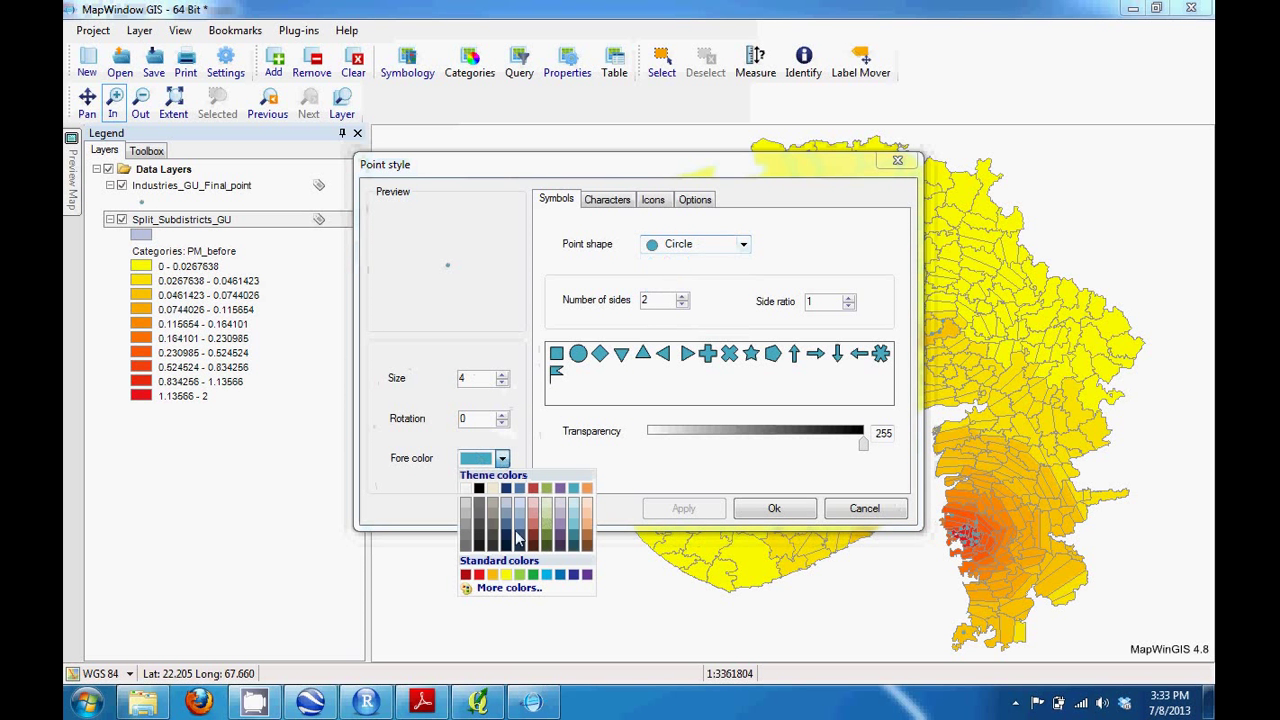
{"action": "left_click", "coordinate": [573, 574]}
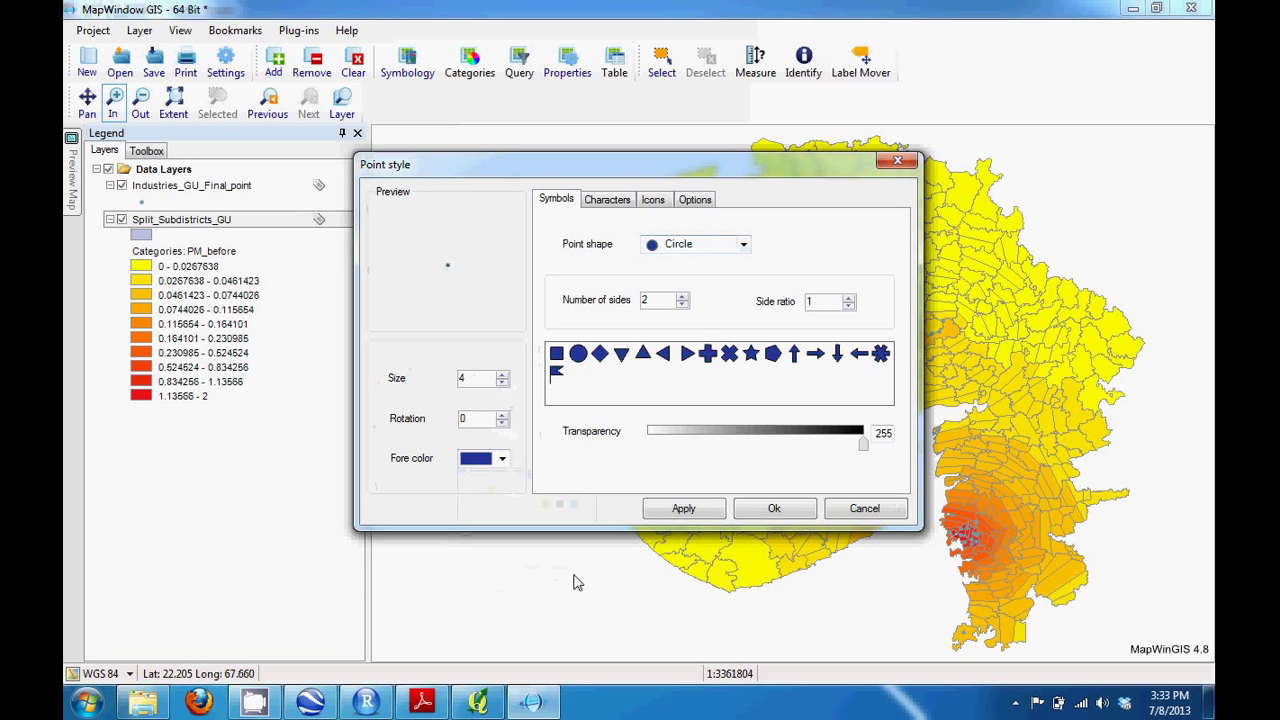
{"action": "left_click", "coordinate": [714, 512]}
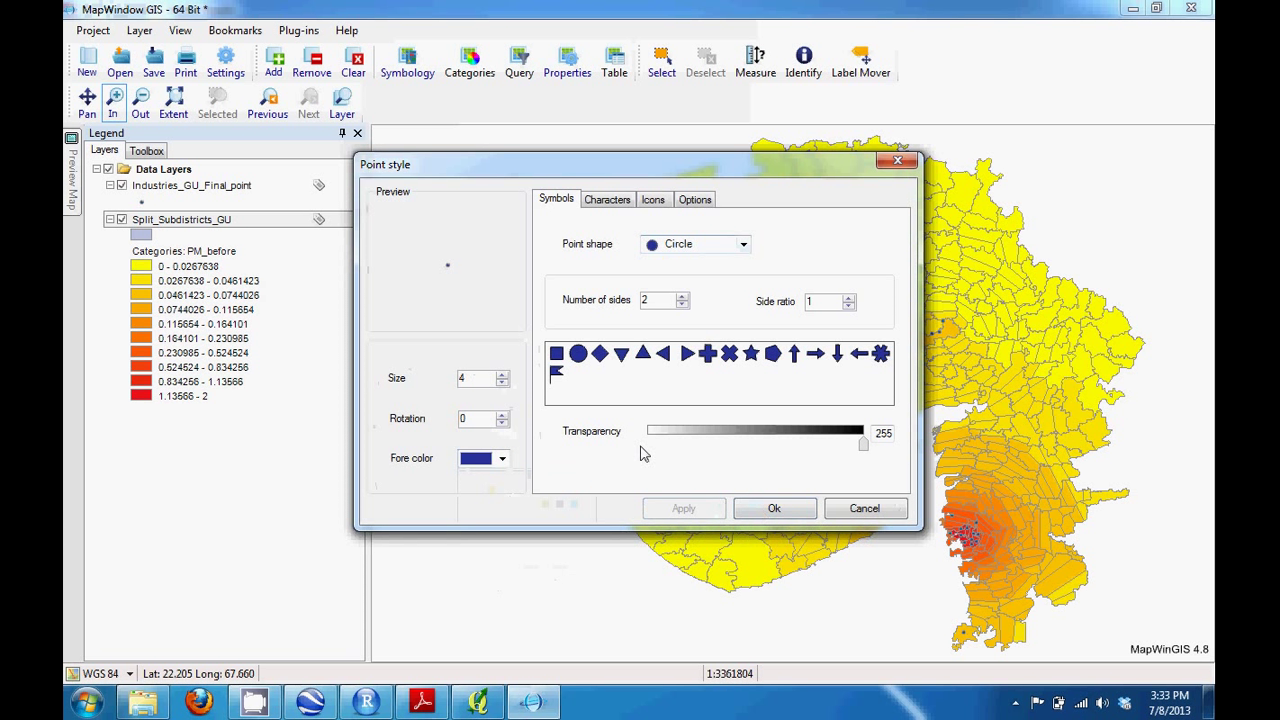
Set the industry point symbol size to 6, apply it to the map and close the point style settings
{"action": "left_click", "coordinate": [502, 375]}
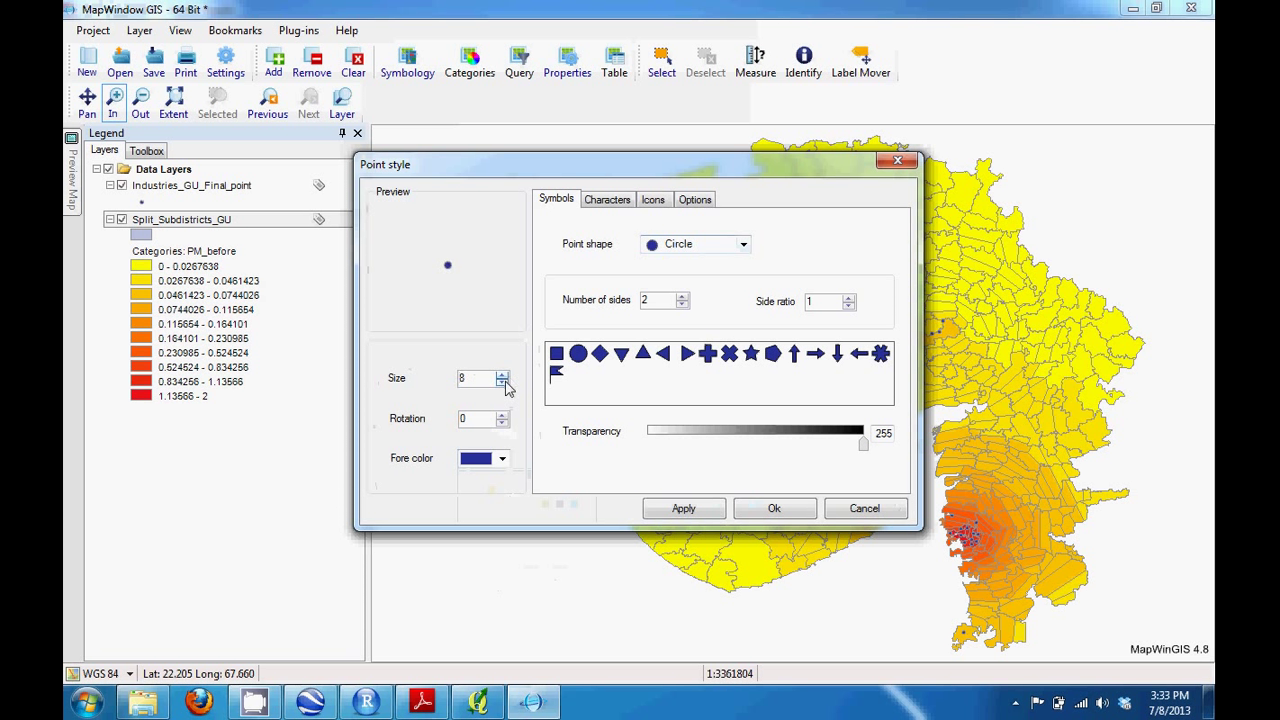
{"action": "left_click", "coordinate": [502, 384]}
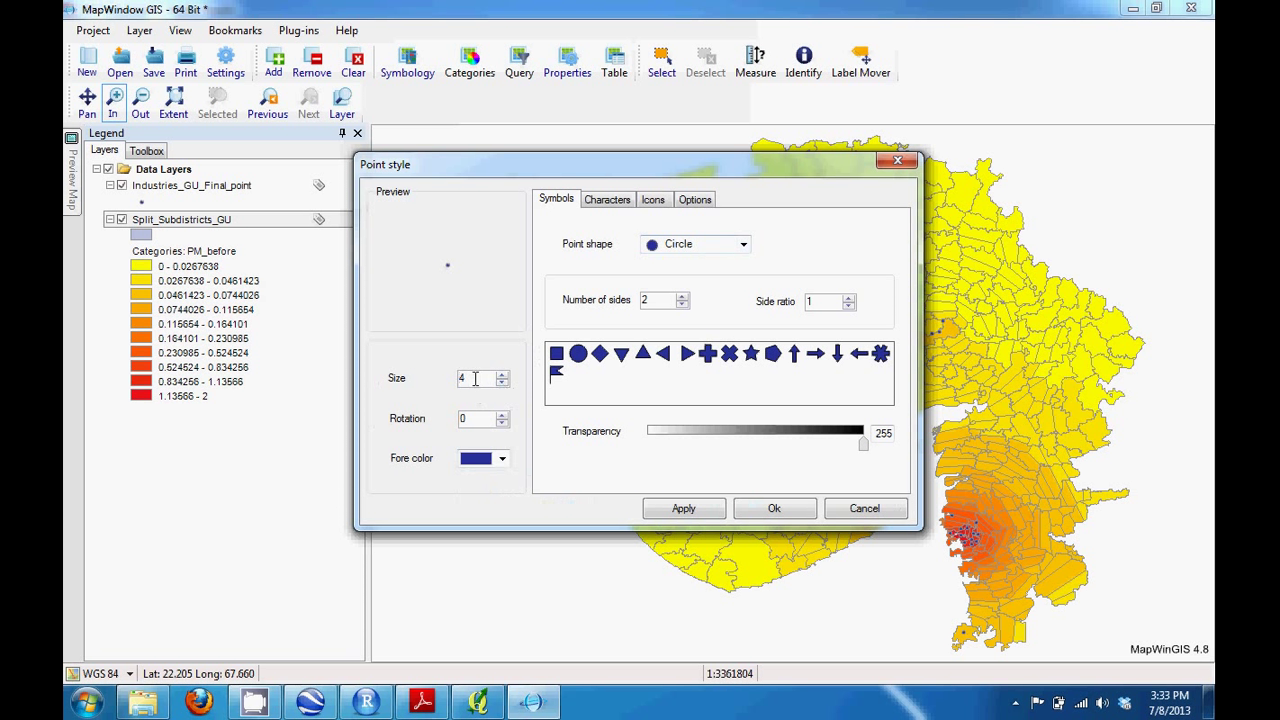
{"action": "type", "text": "6"}
{"action": "left_click", "coordinate": [706, 512]}
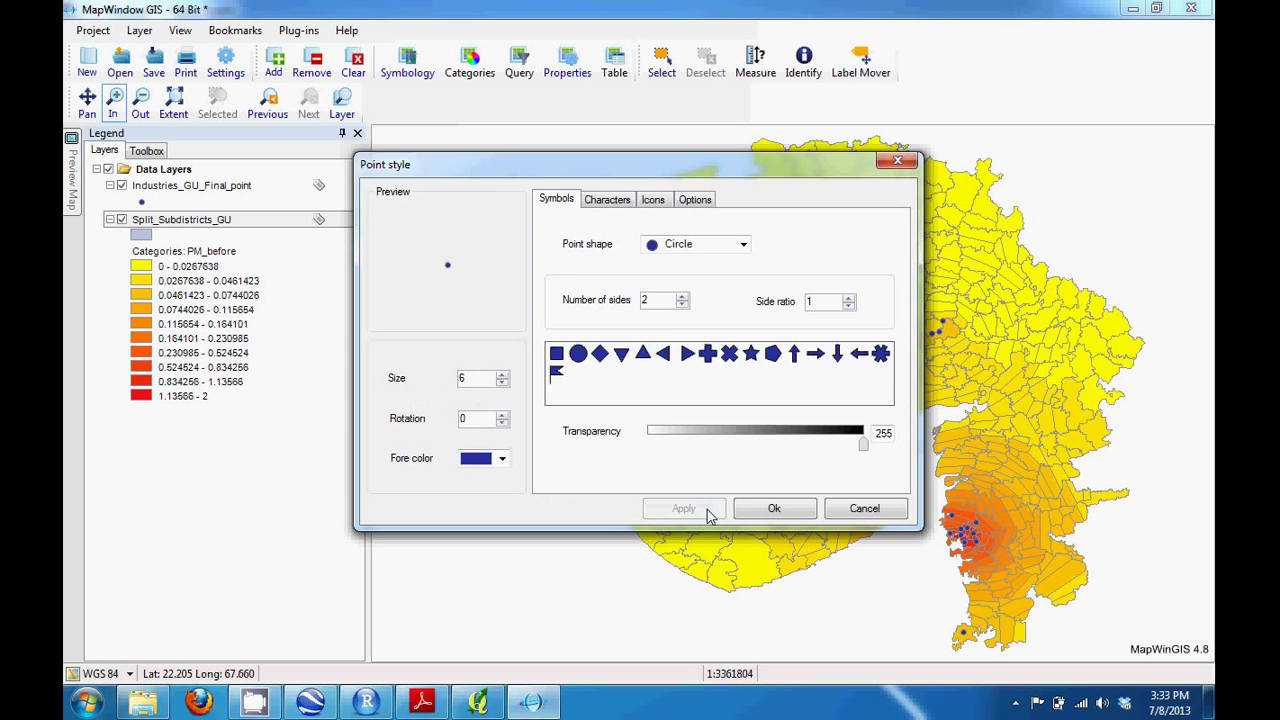
{"action": "left_click", "coordinate": [770, 510]}
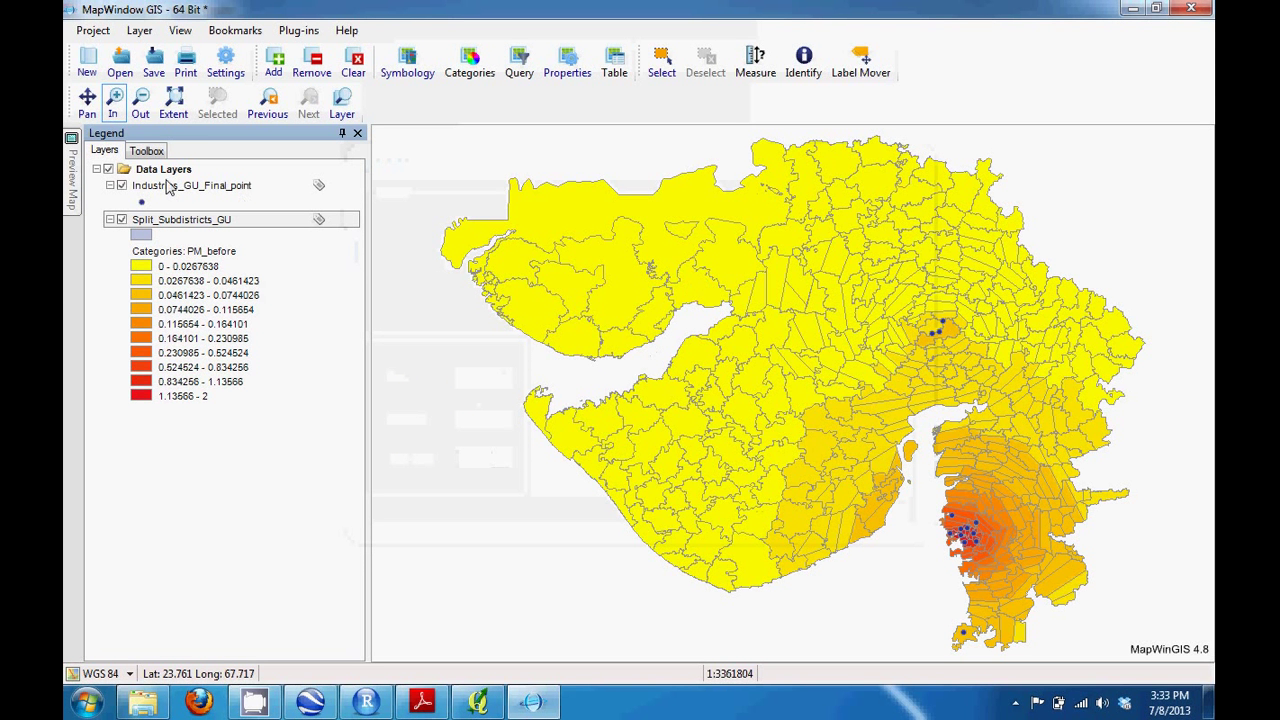
Add the 95feindiamap_town.shp layer to the map, look at the city locations in Google Earth, and return to MapWindow GIS
{"action": "left_click", "coordinate": [273, 62]}
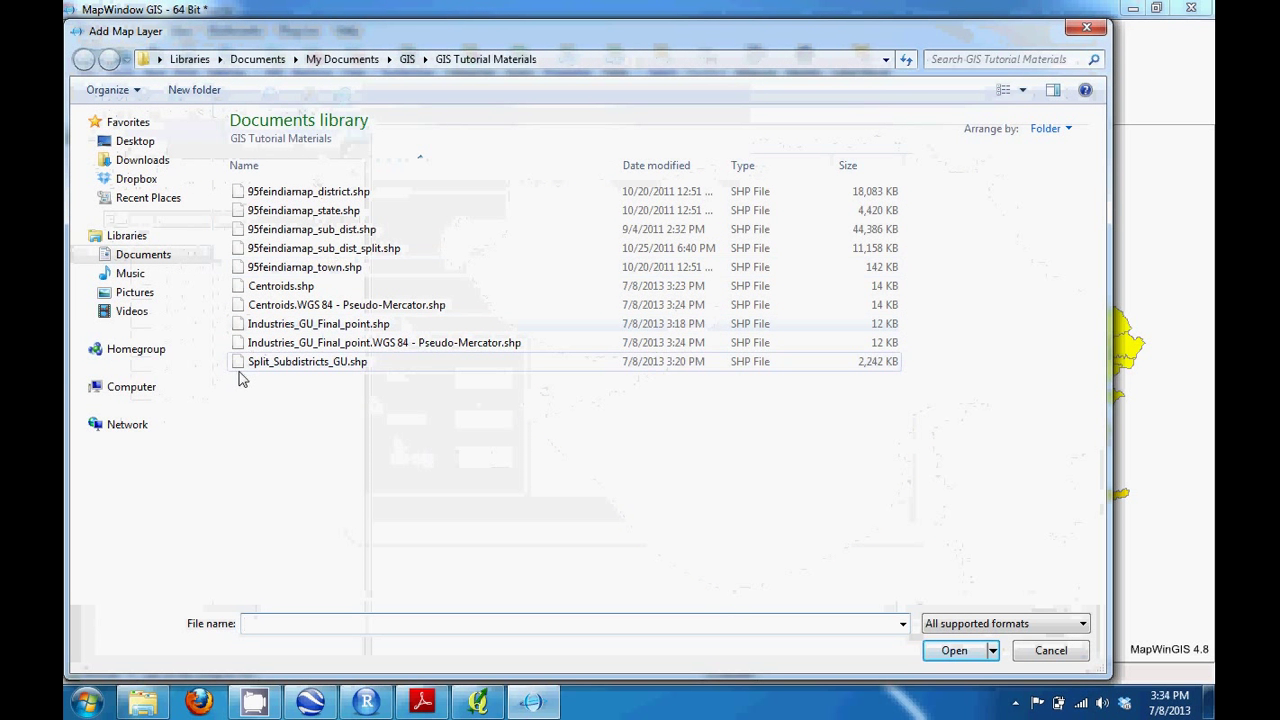
{"action": "left_click", "coordinate": [1070, 656]}
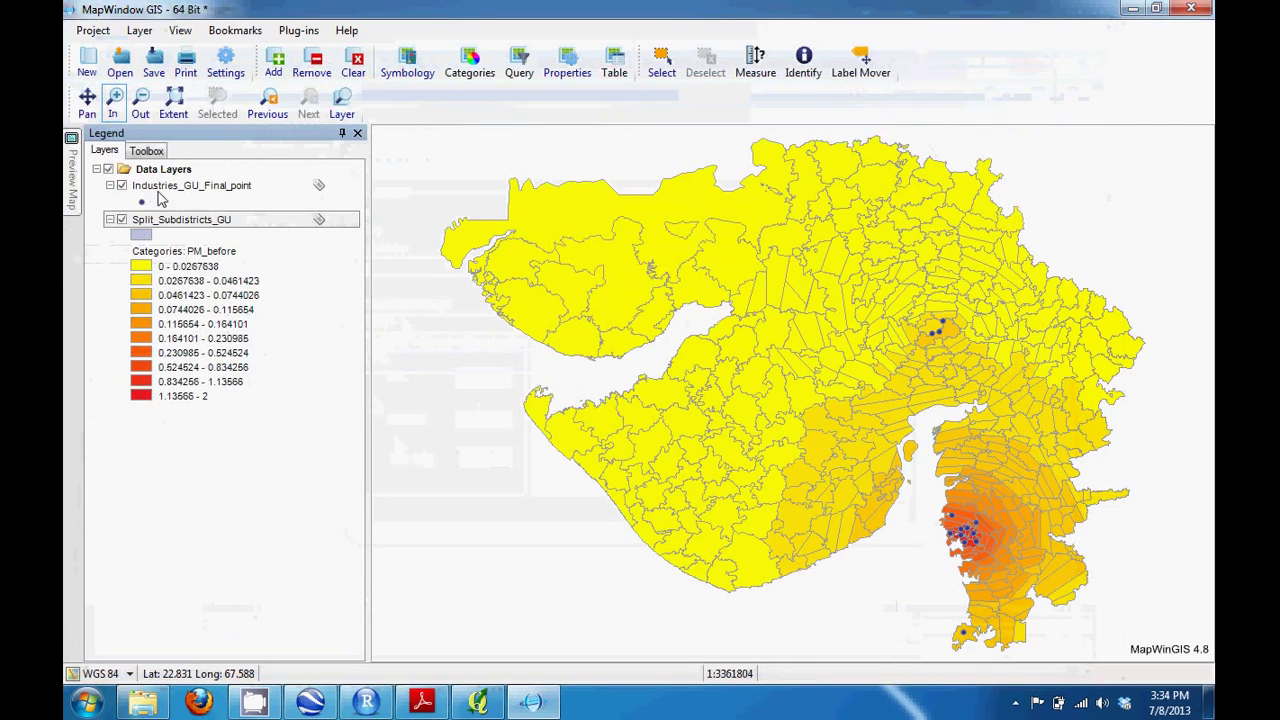
{"action": "left_click", "coordinate": [274, 62]}
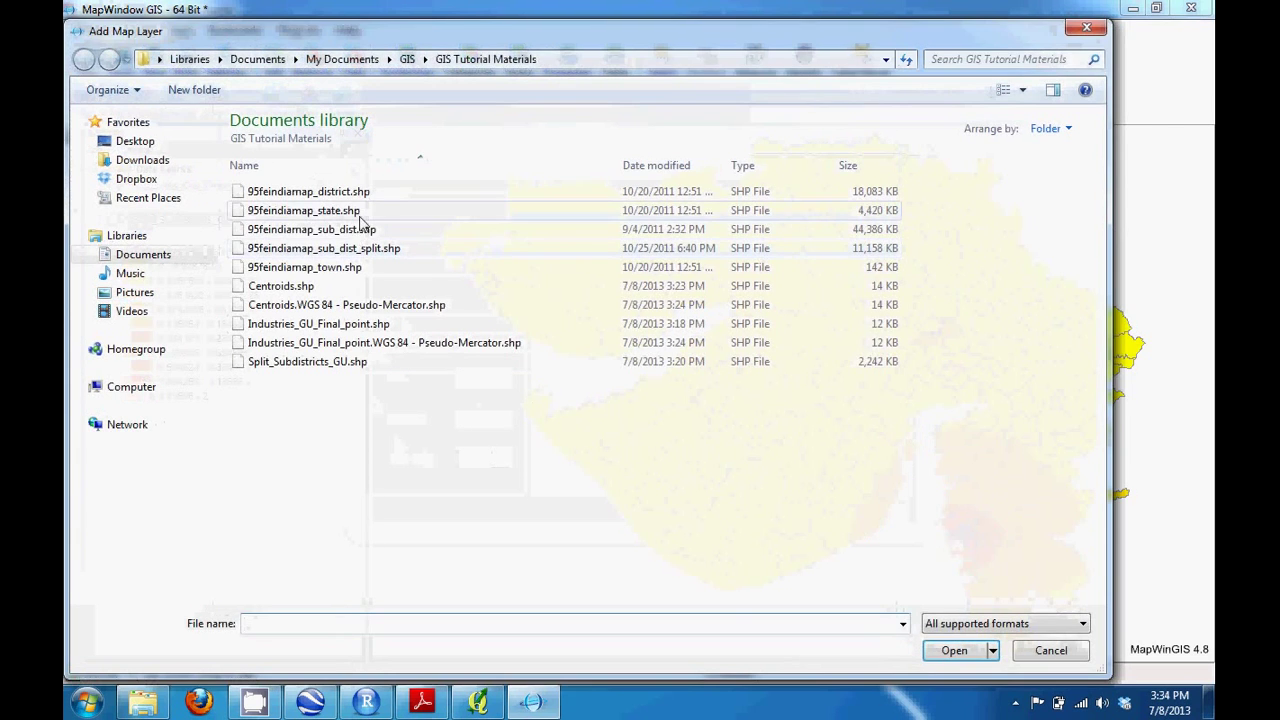
{"action": "double_click", "coordinate": [330, 267]}
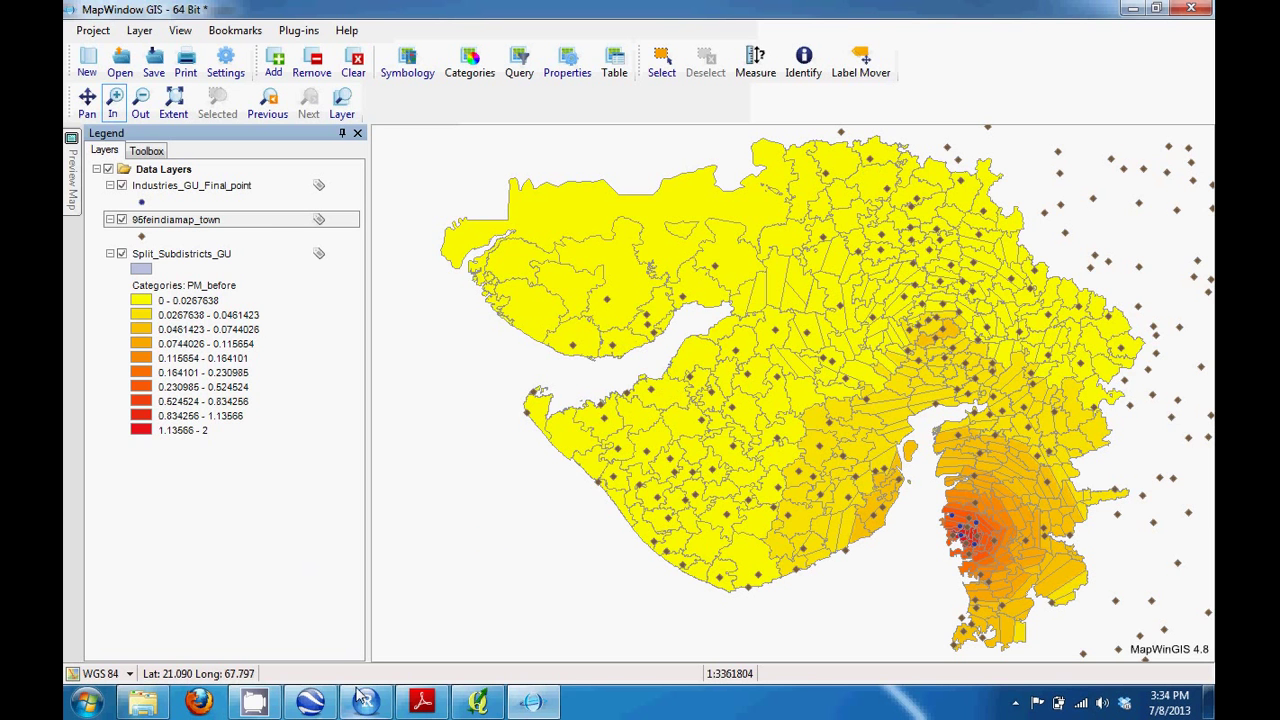
{"action": "left_click", "coordinate": [328, 704]}
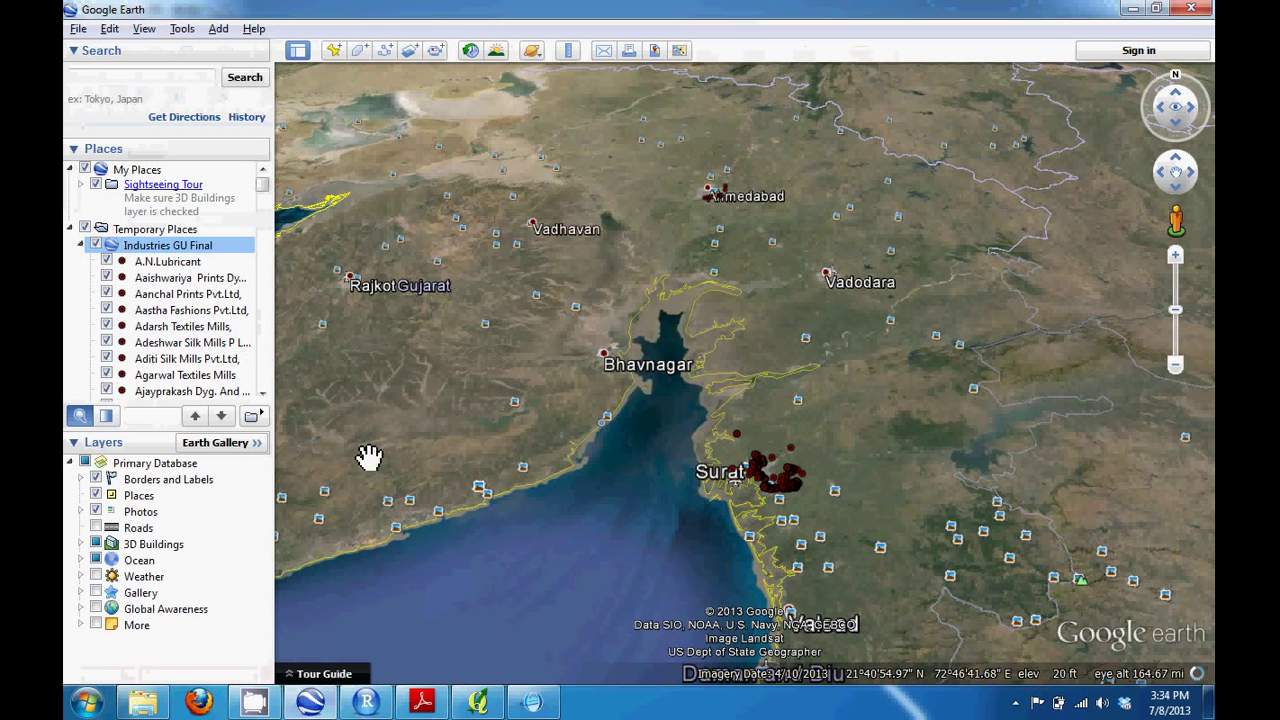
{"action": "left_click", "coordinate": [532, 702]}
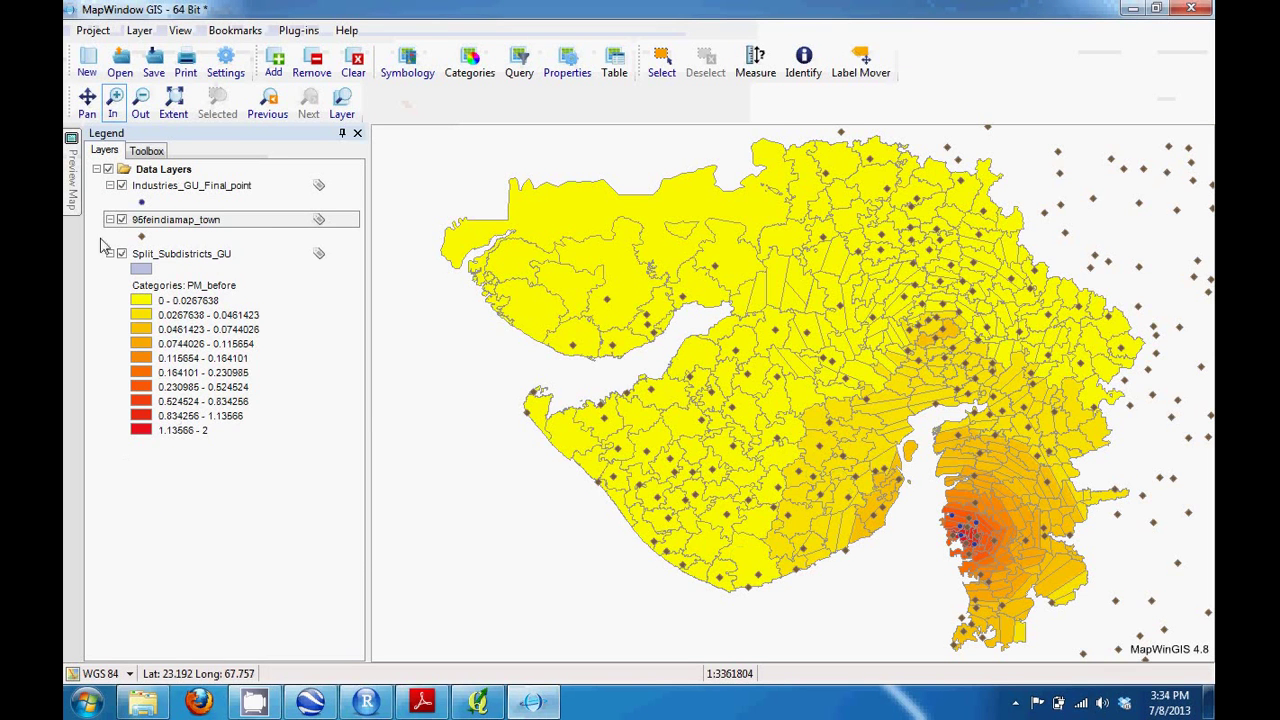
Set up labels for the 95feindiamap_town layer using the NAME field as the label expression
{"action": "right_click", "coordinate": [202, 220]}
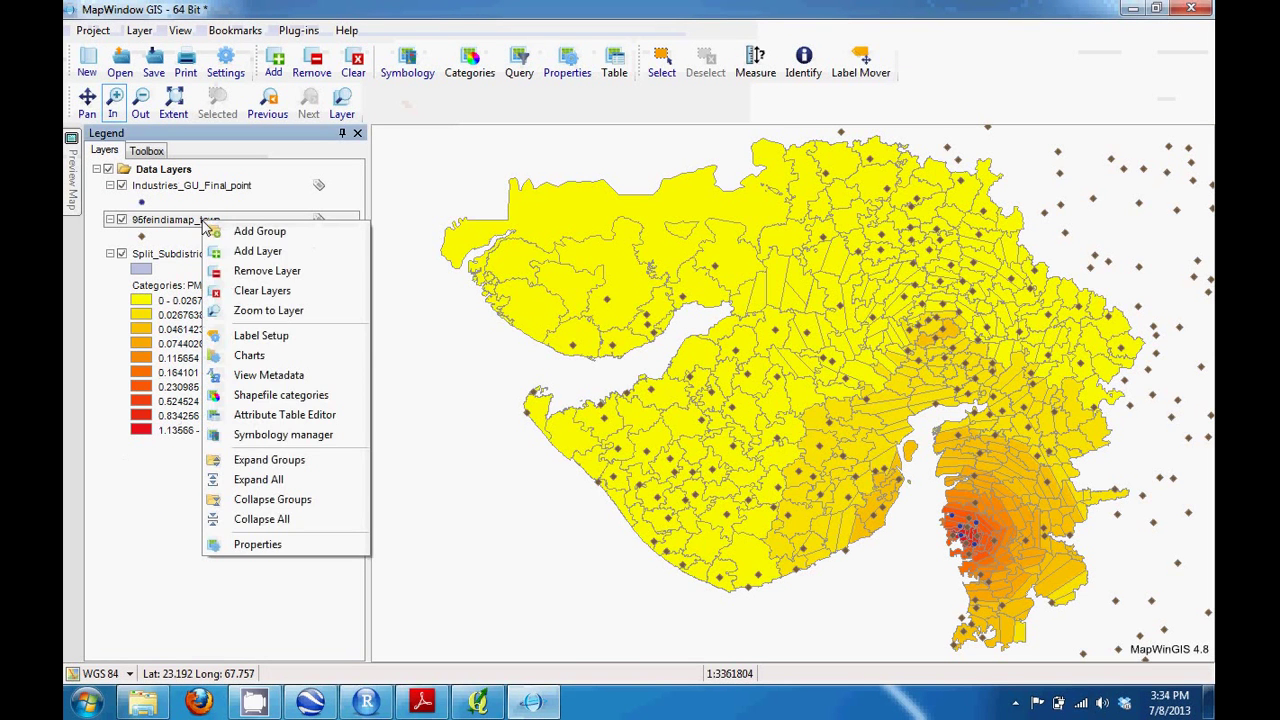
{"action": "left_click", "coordinate": [335, 338]}
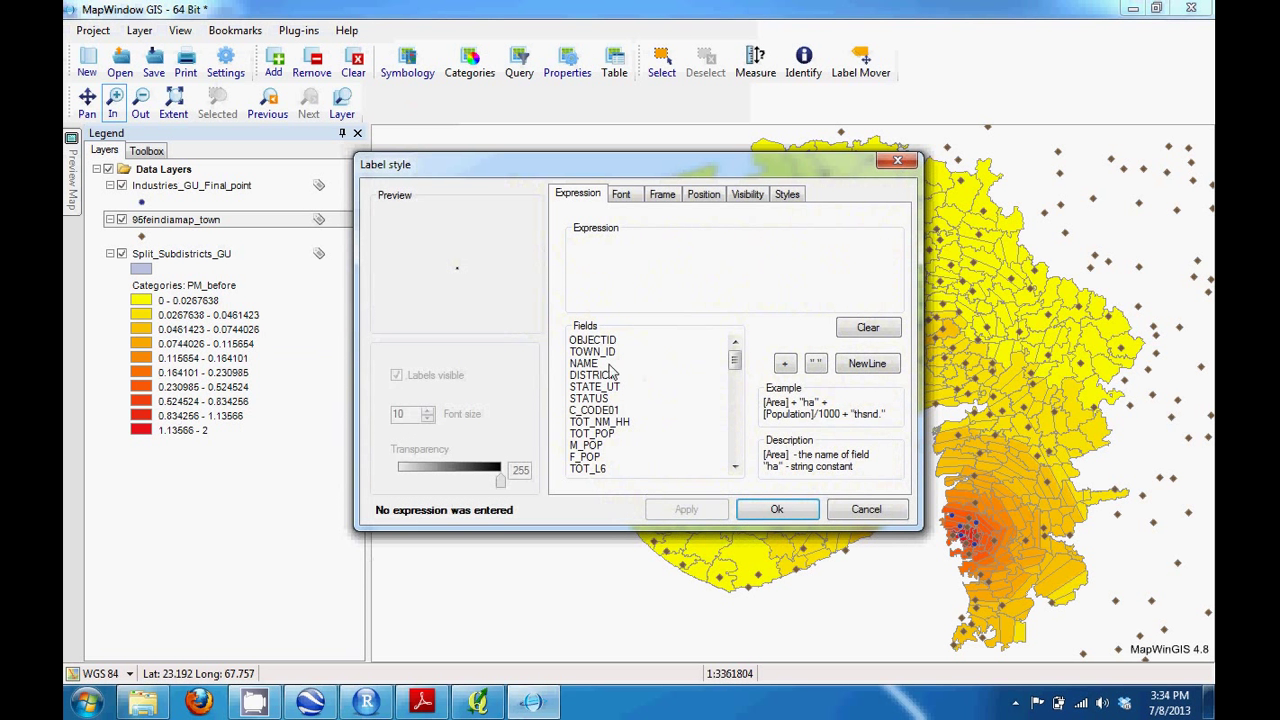
{"action": "left_click", "coordinate": [612, 365]}
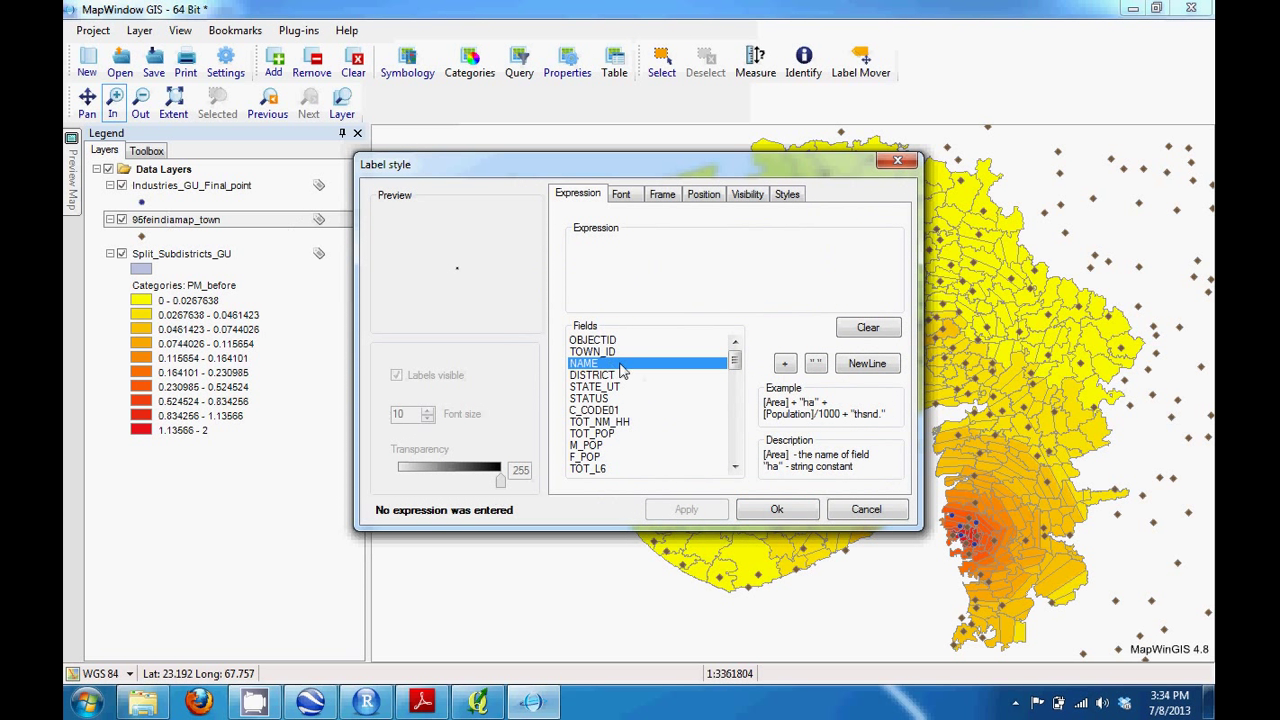
{"action": "double_click", "coordinate": [628, 364]}
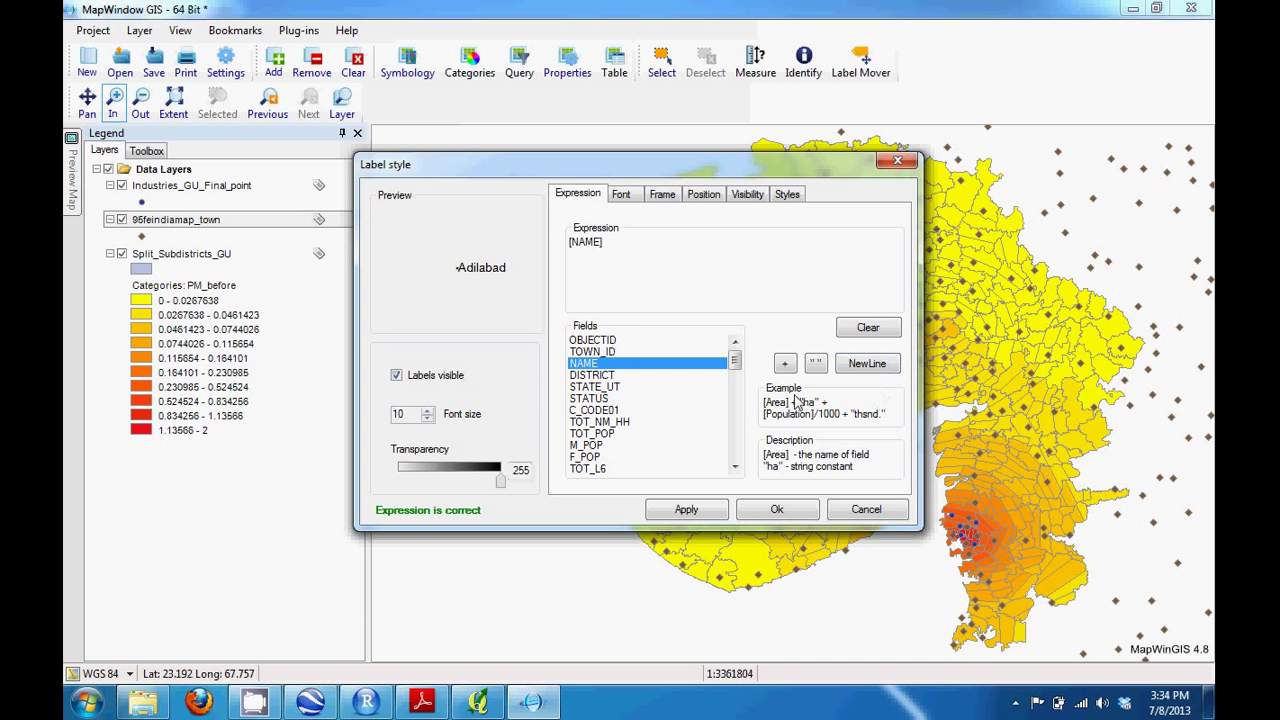
Position the town labels centred above their points, apply them to the map and close the label settings
{"action": "left_click", "coordinate": [703, 195]}
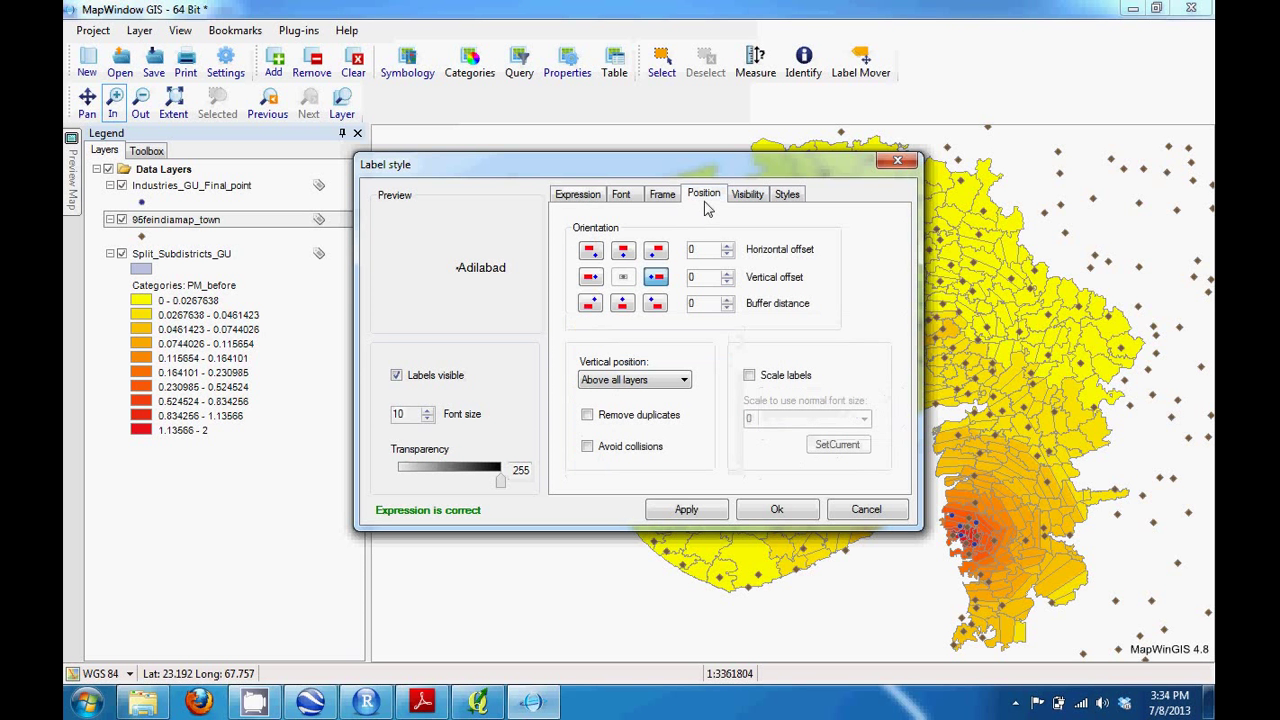
{"action": "left_click", "coordinate": [623, 251]}
{"action": "left_click", "coordinate": [703, 510]}
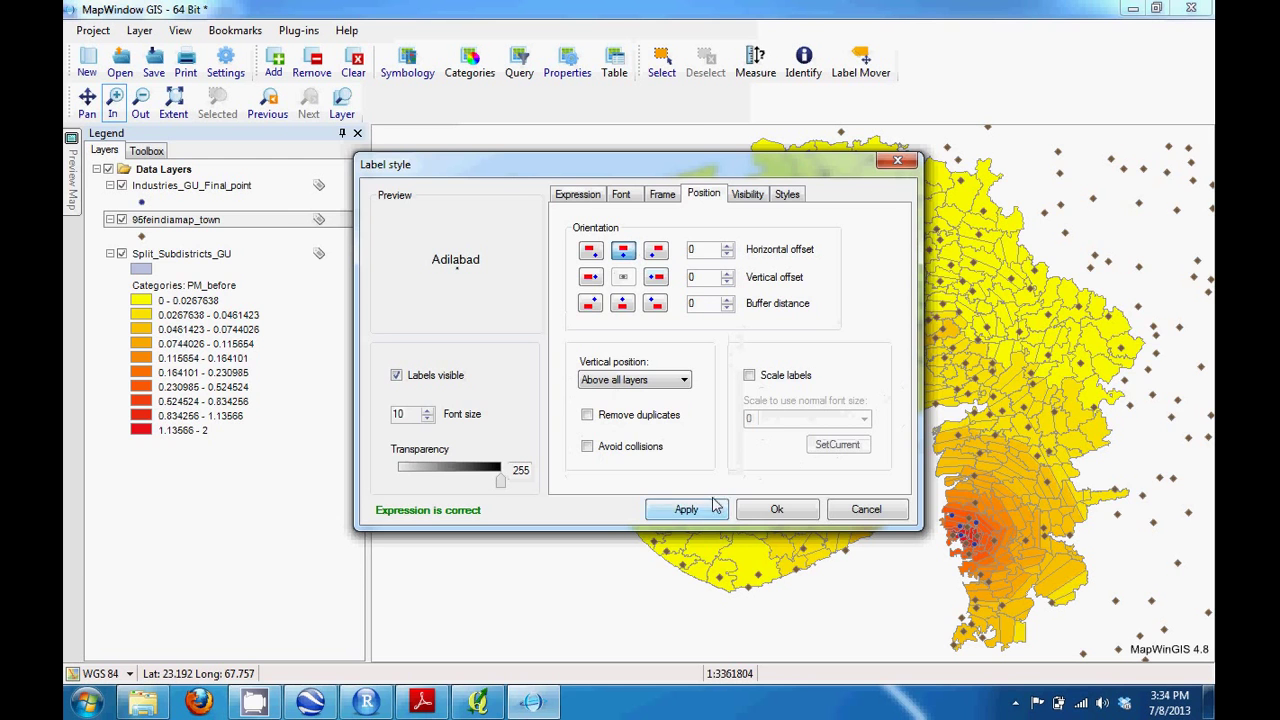
{"action": "left_click_drag", "start_coordinate": [774, 172], "coordinate": [625, 158]}
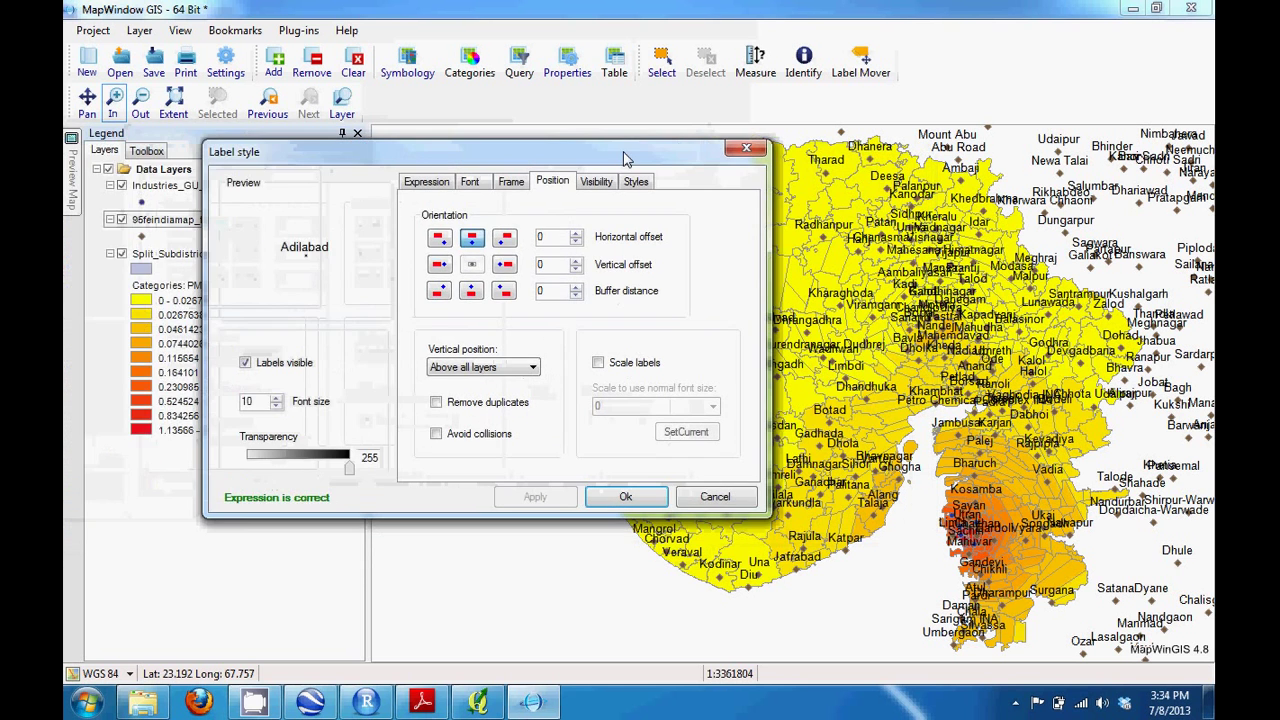
{"action": "left_click", "coordinate": [625, 496]}
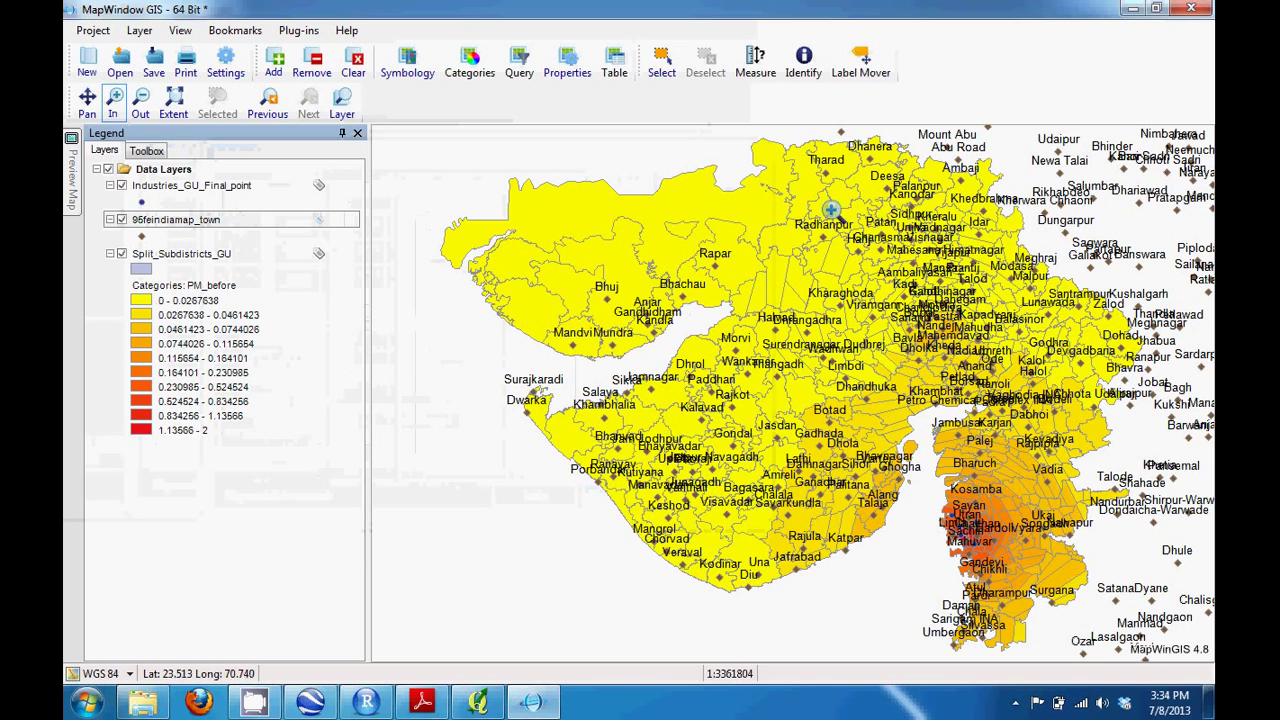
Clear the label expression of the 95feindiamap_town layer, apply the change and close the label settings
{"action": "right_click", "coordinate": [236, 224]}
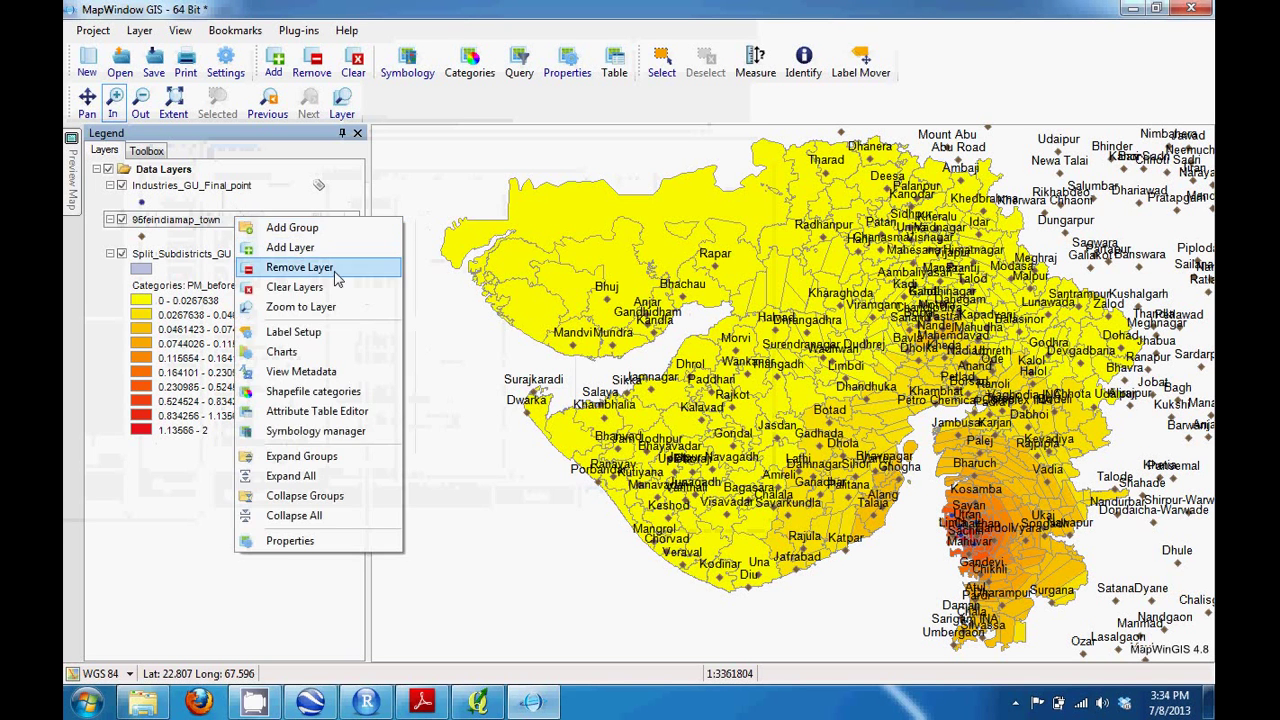
{"action": "left_click", "coordinate": [340, 331]}
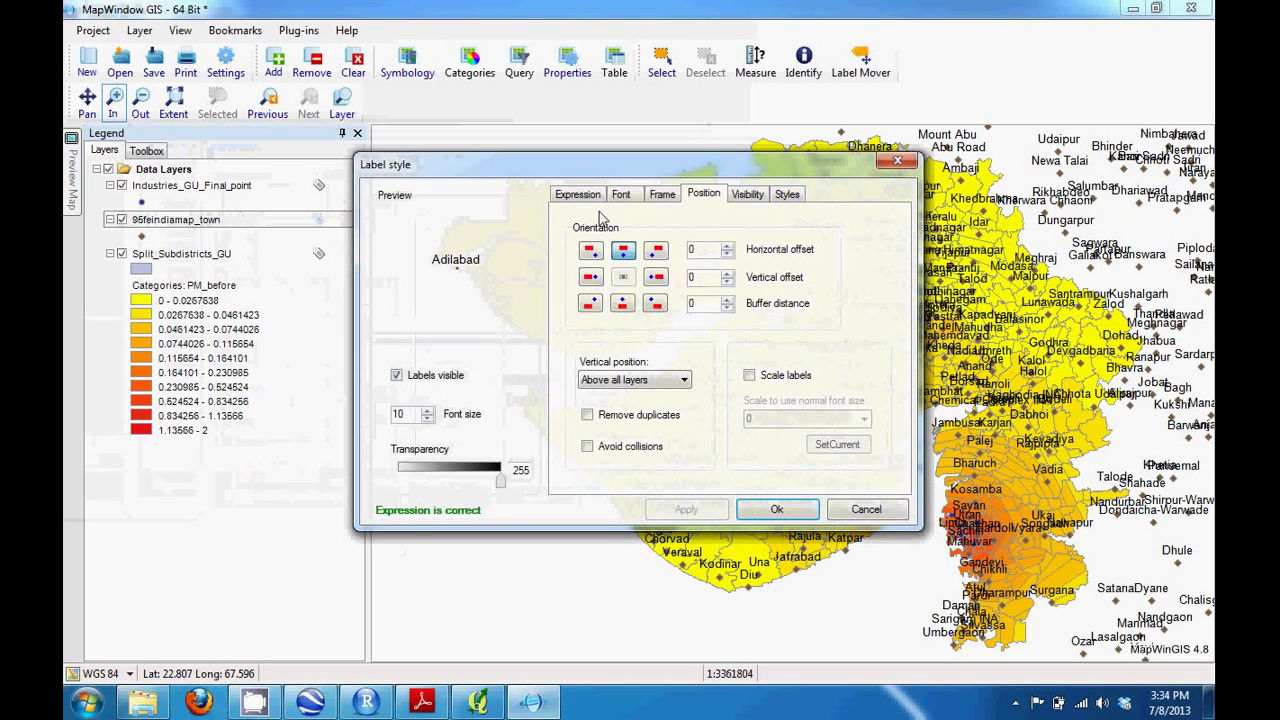
{"action": "left_click", "coordinate": [583, 196]}
{"action": "left_click", "coordinate": [850, 331]}
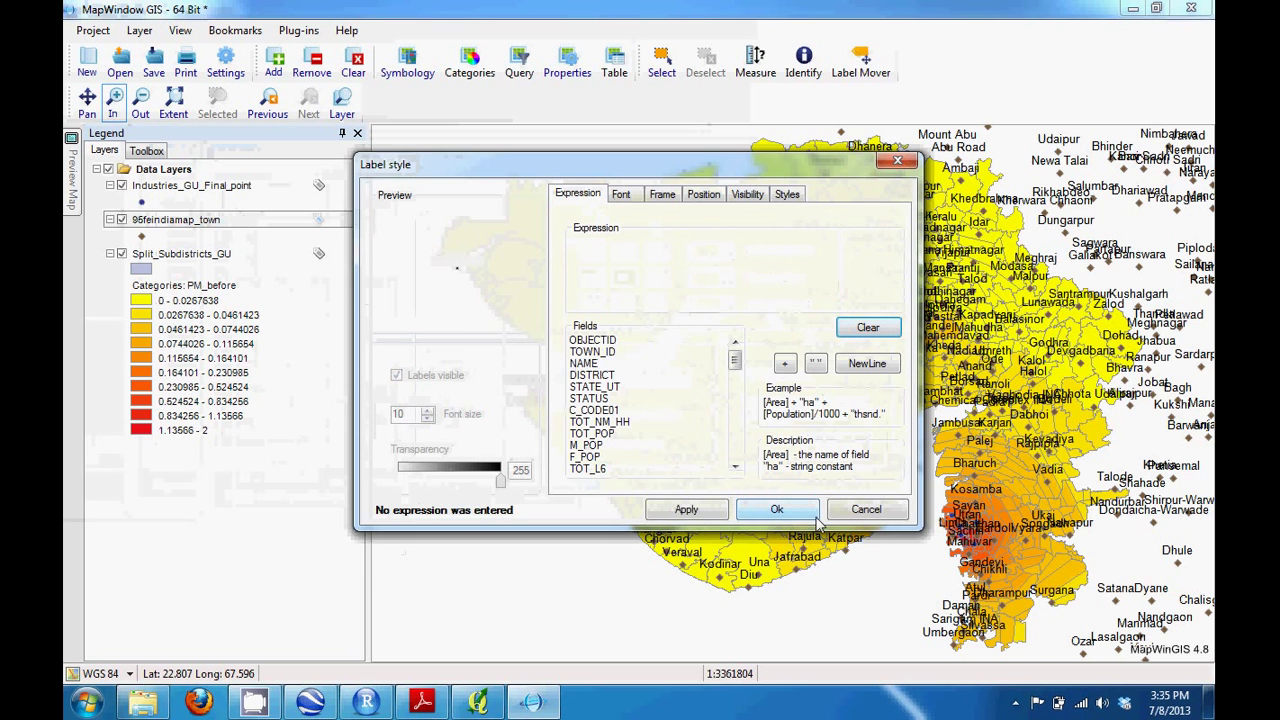
{"action": "left_click", "coordinate": [680, 510]}
{"action": "left_click", "coordinate": [697, 412]}
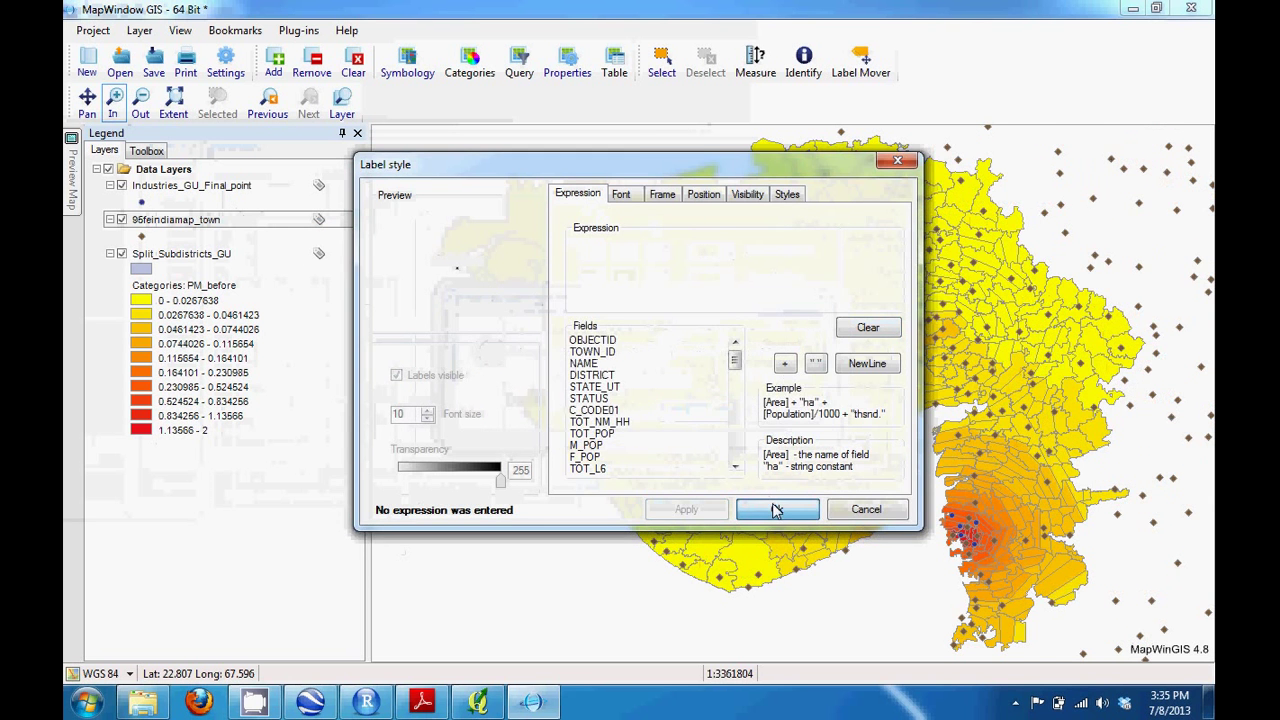
{"action": "left_click", "coordinate": [777, 509]}
Hide the 95feindiamap_town layer and export the map as an image named map in the GIS Tutorial Materials folder
{"action": "left_click", "coordinate": [122, 219]}
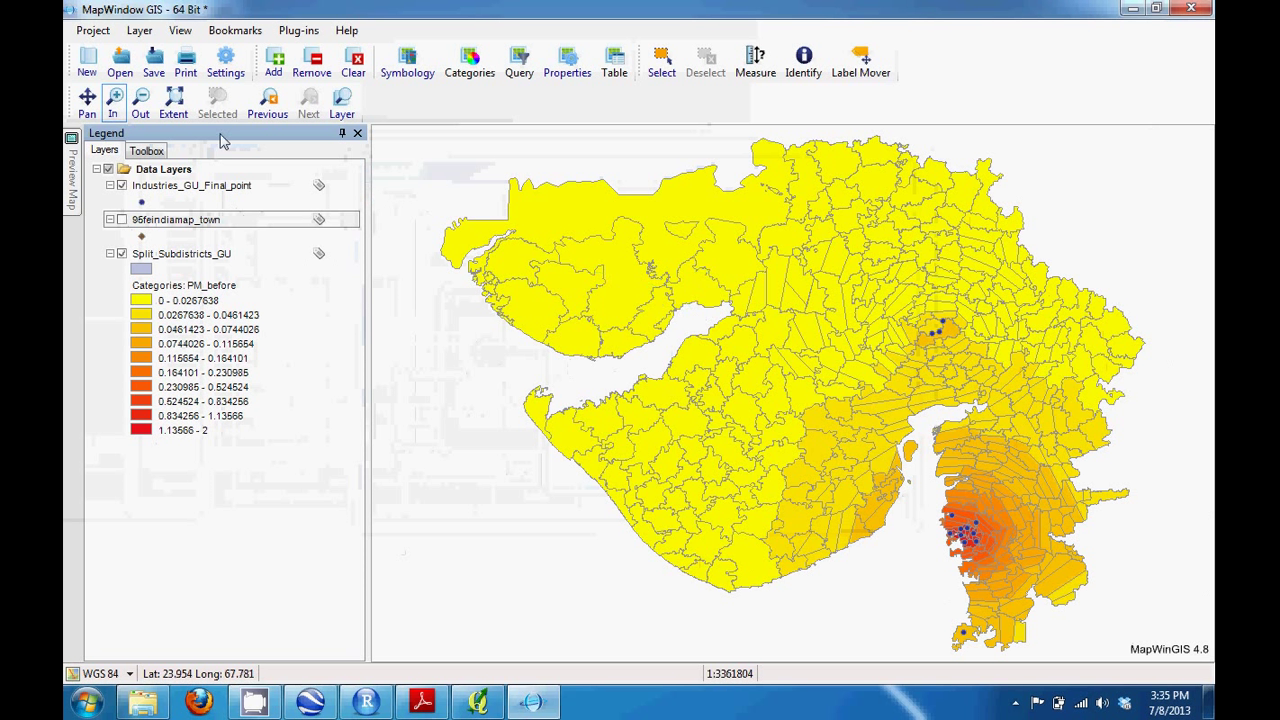
{"action": "left_click", "coordinate": [106, 35]}
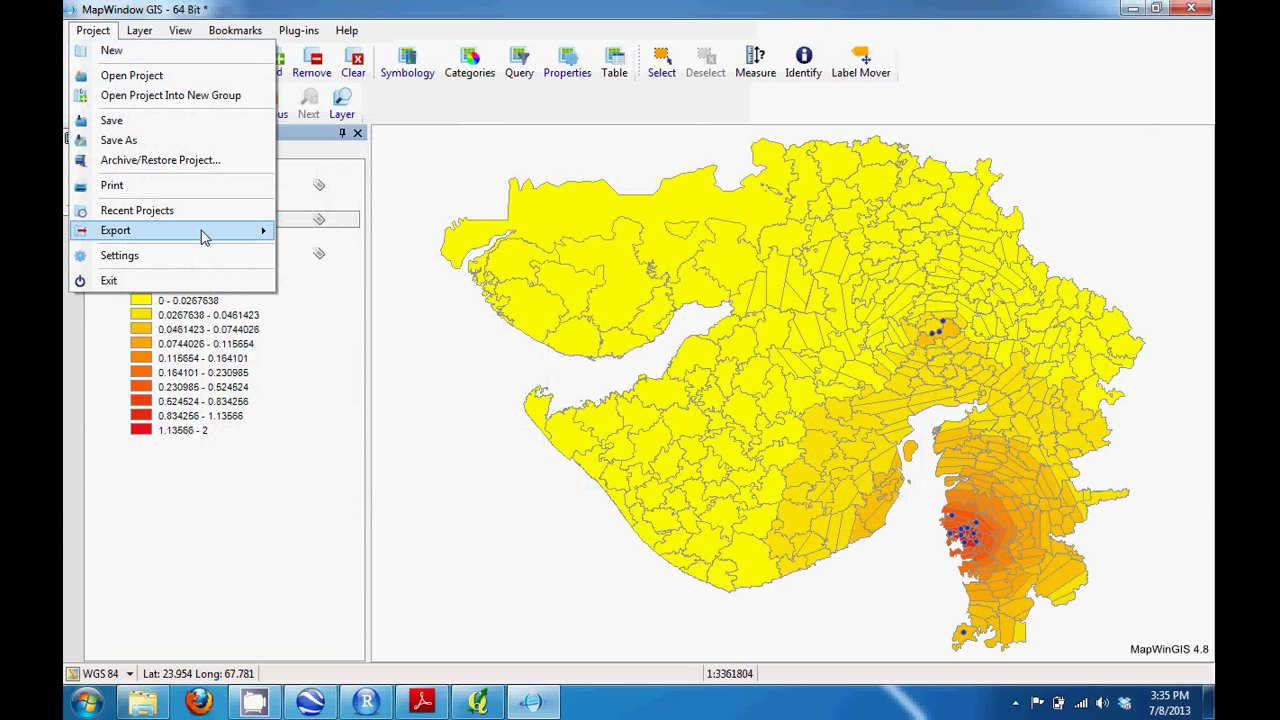
{"action": "mouse_move", "coordinate": [207, 238]}
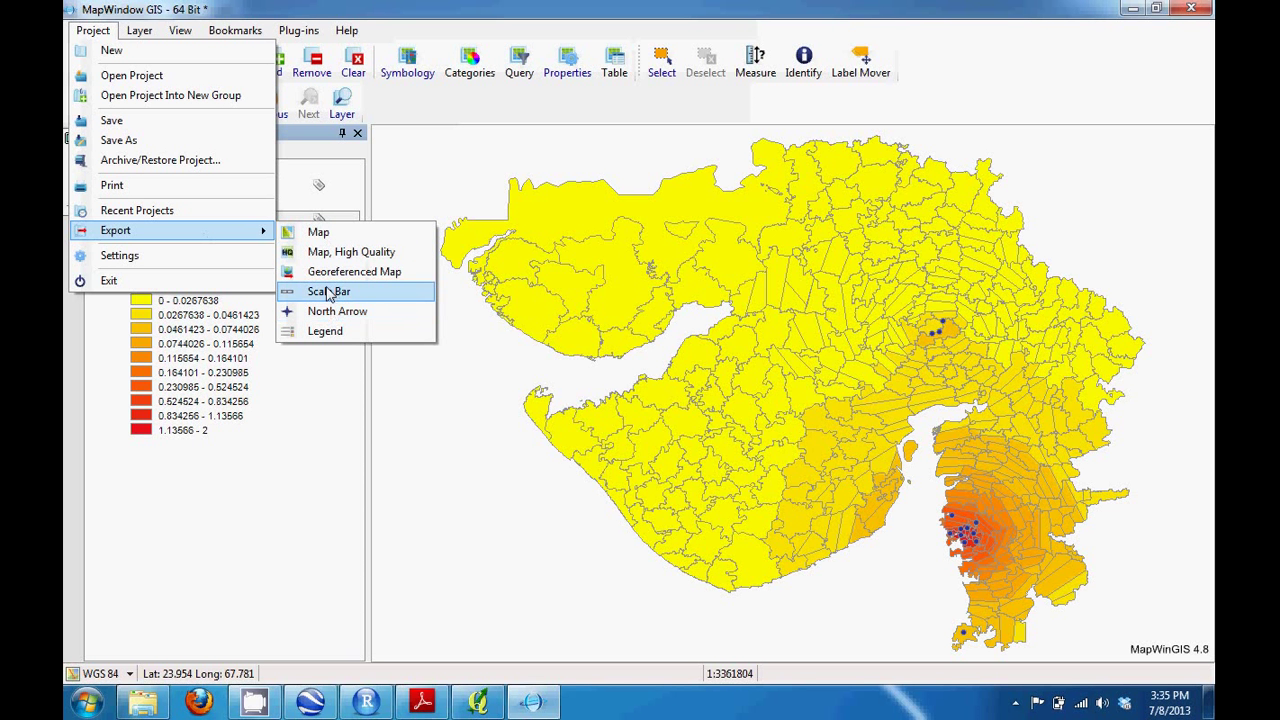
{"action": "left_click", "coordinate": [320, 232]}
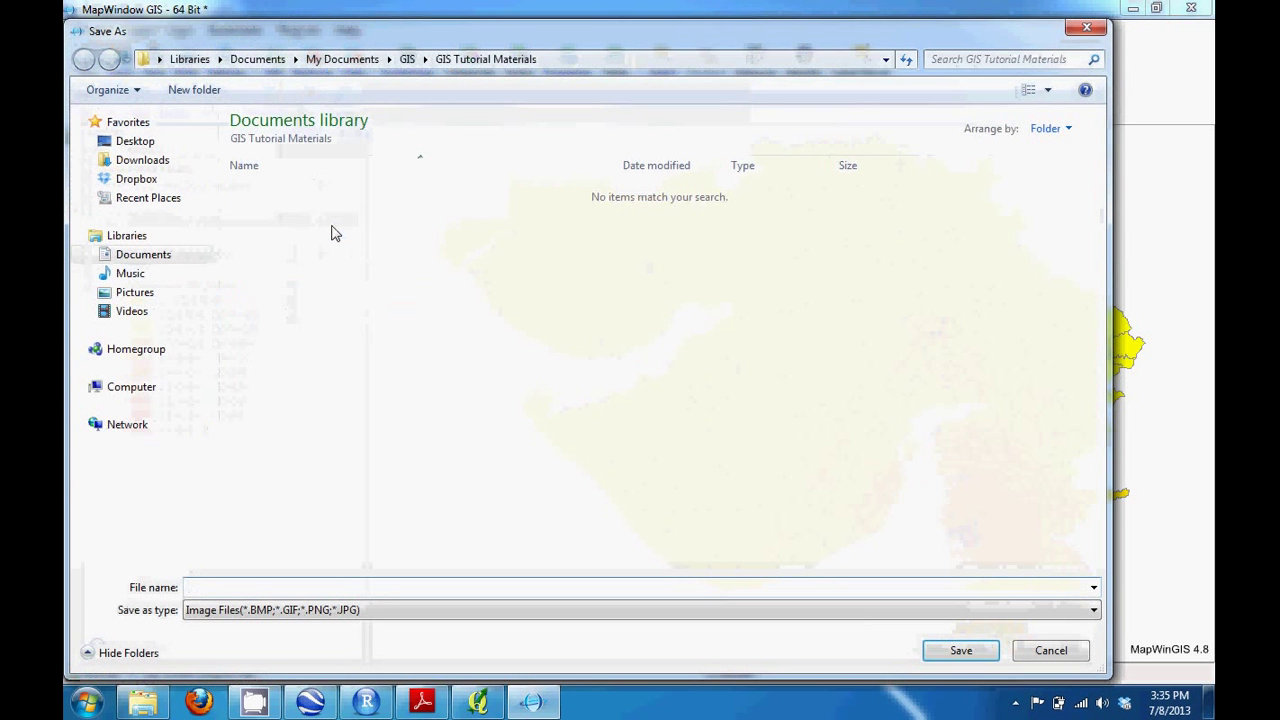
{"action": "key", "text": "Return"}
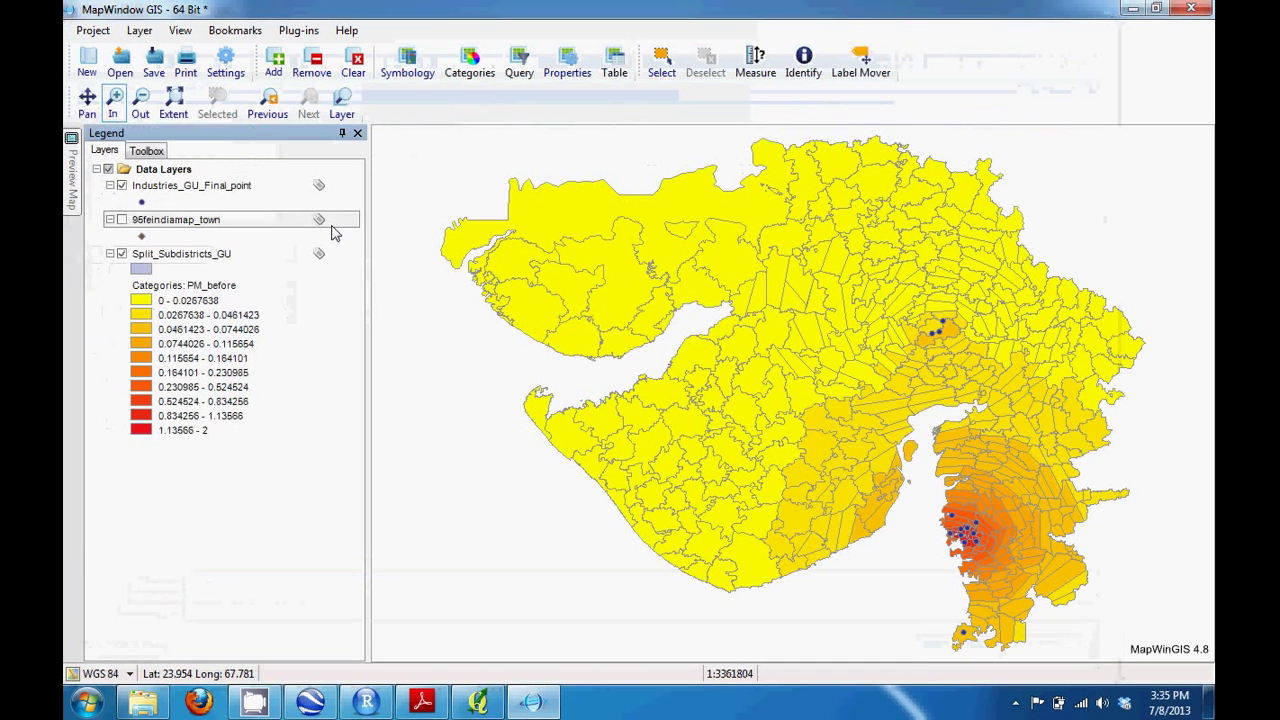
Export the map's legend as an image named legend in the GIS Tutorial Materials folder
{"action": "left_click", "coordinate": [93, 30]}
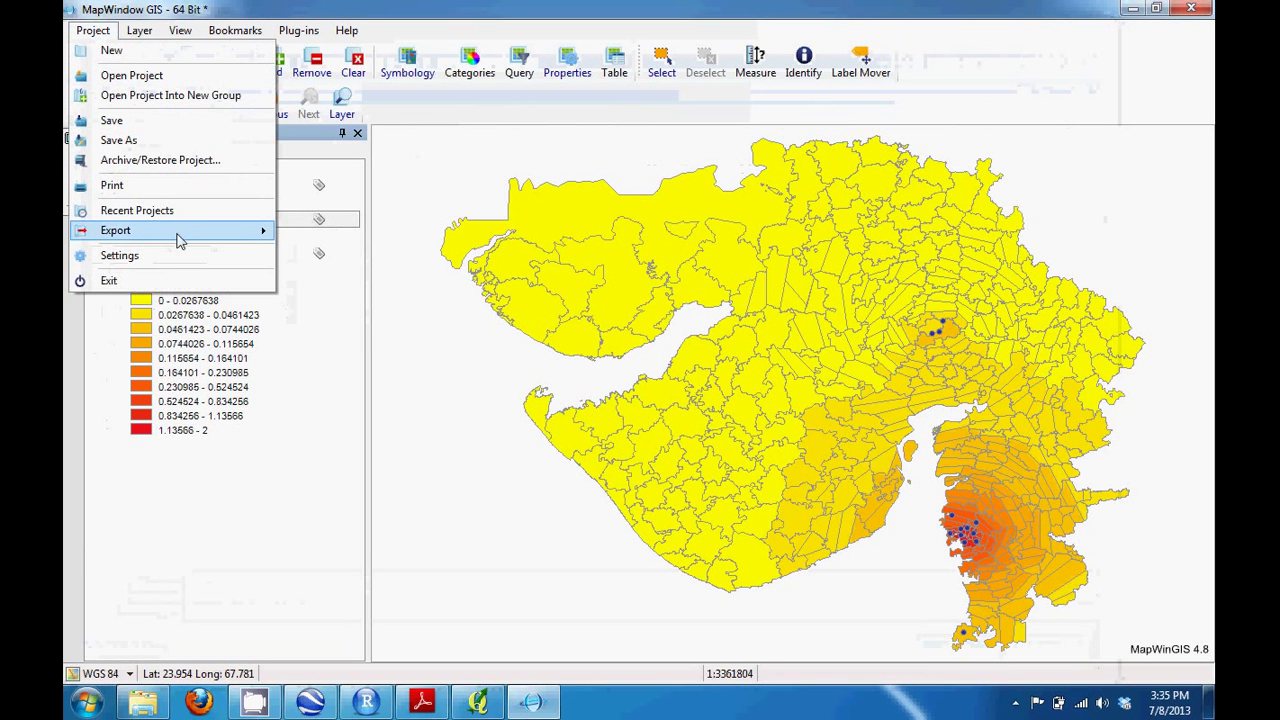
{"action": "mouse_move", "coordinate": [180, 237]}
{"action": "left_click", "coordinate": [335, 330]}
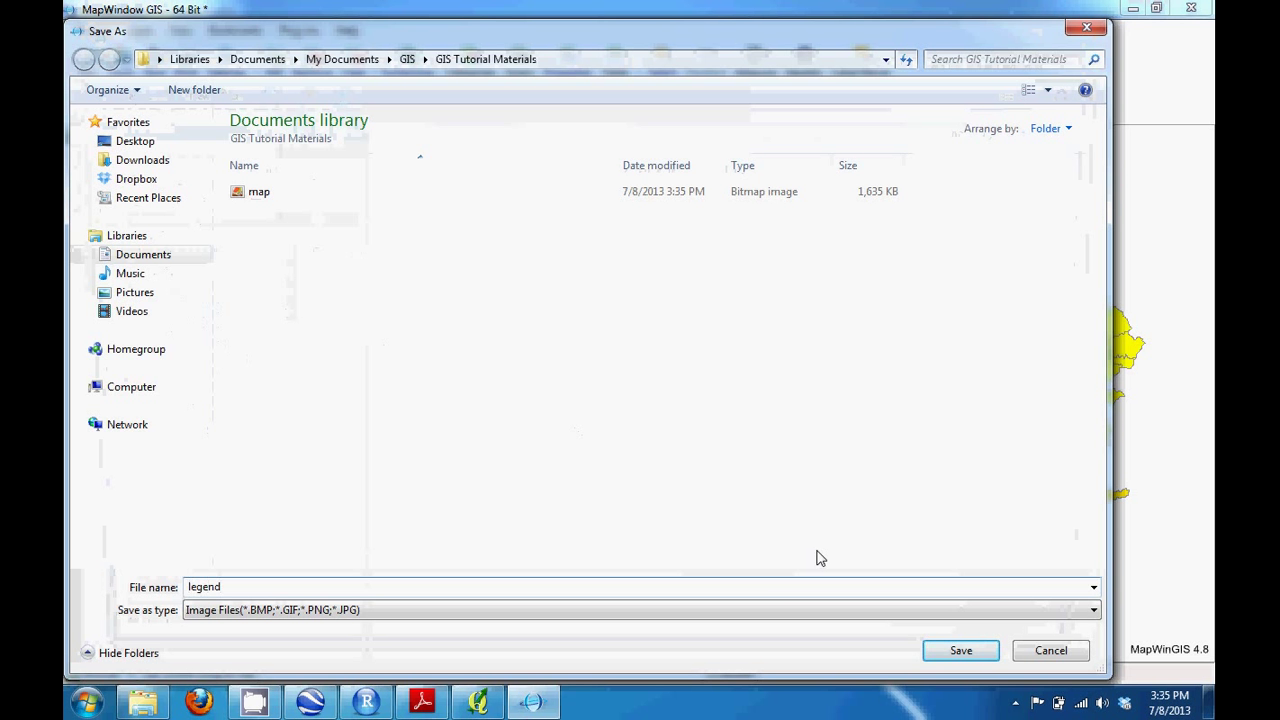
{"action": "key", "text": "Return"}
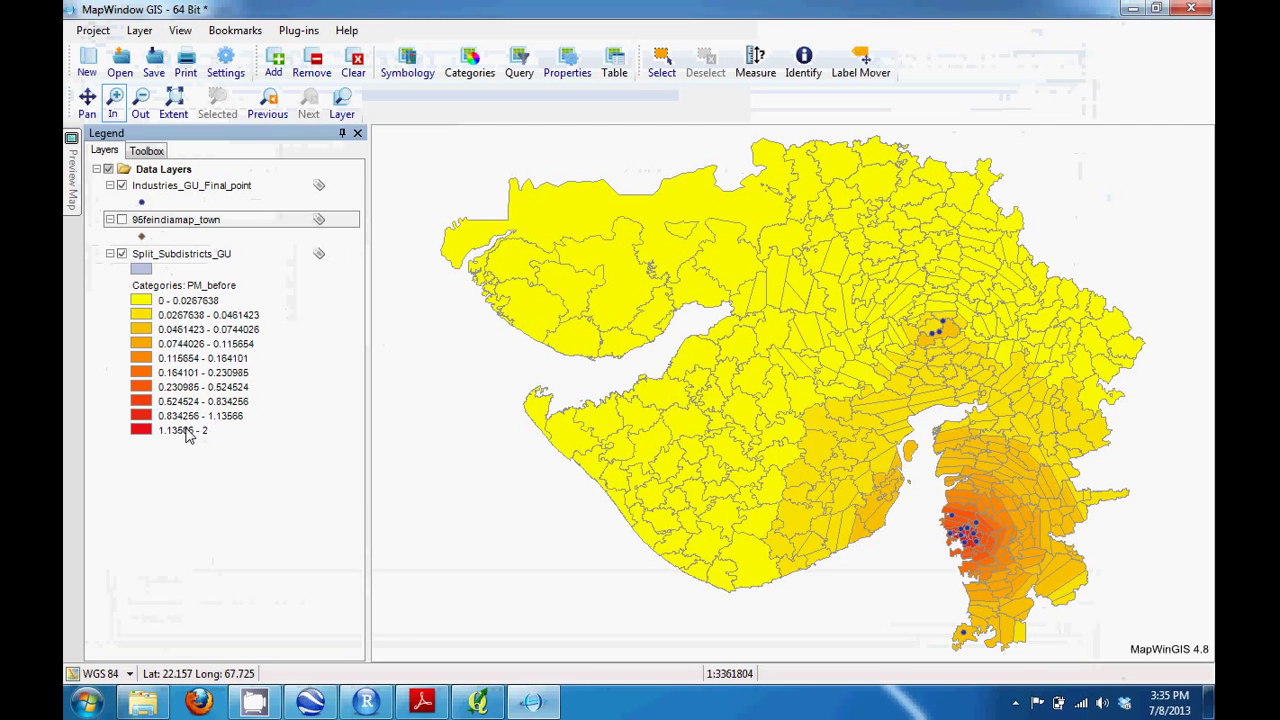
Switch to the GIS Tutorial Materials folder and view the exported map and legend images, closing each one
{"action": "left_click", "coordinate": [142, 703]}
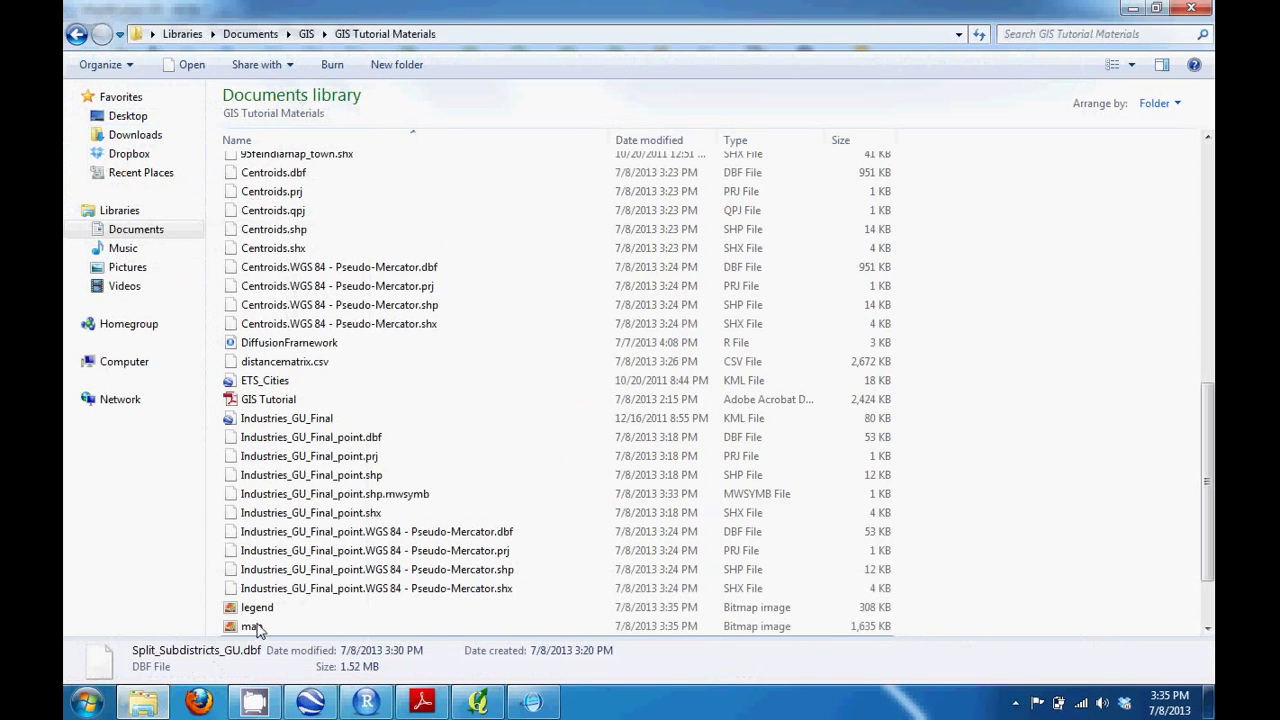
{"action": "left_click", "coordinate": [255, 628]}
{"action": "double_click", "coordinate": [255, 628]}
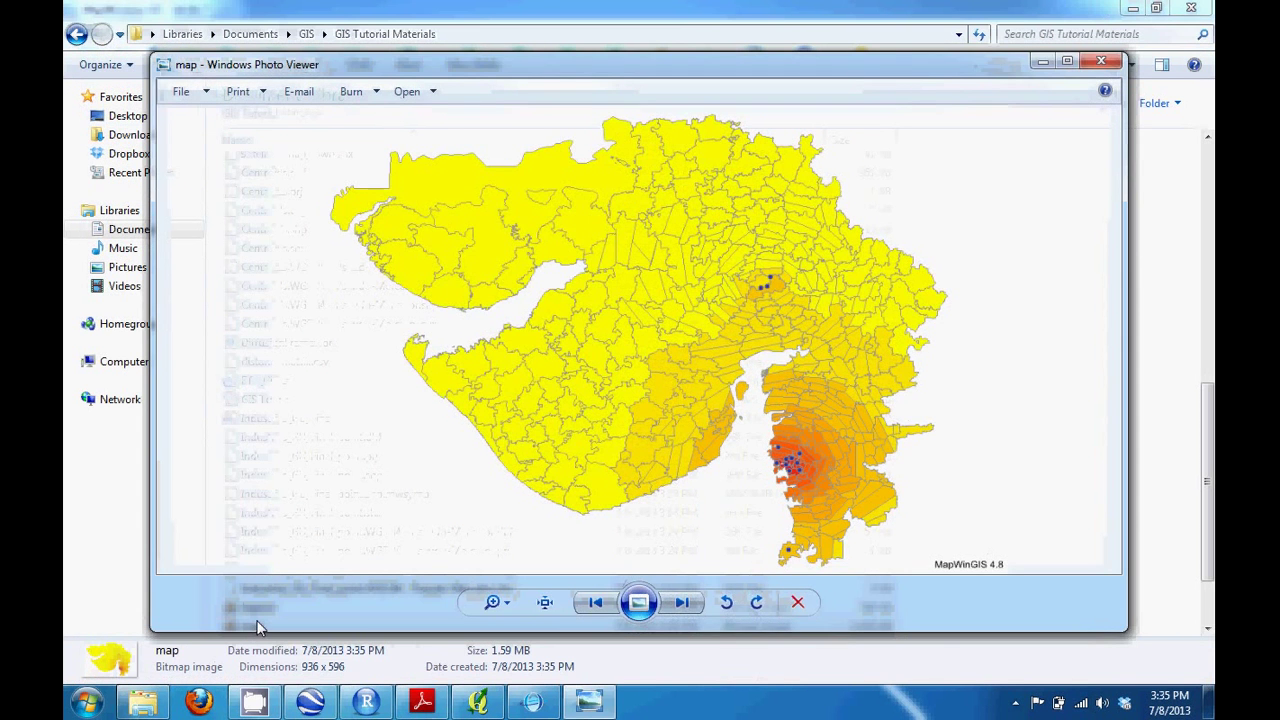
{"action": "left_click", "coordinate": [1110, 56]}
{"action": "left_click", "coordinate": [262, 592]}
{"action": "double_click", "coordinate": [257, 607]}
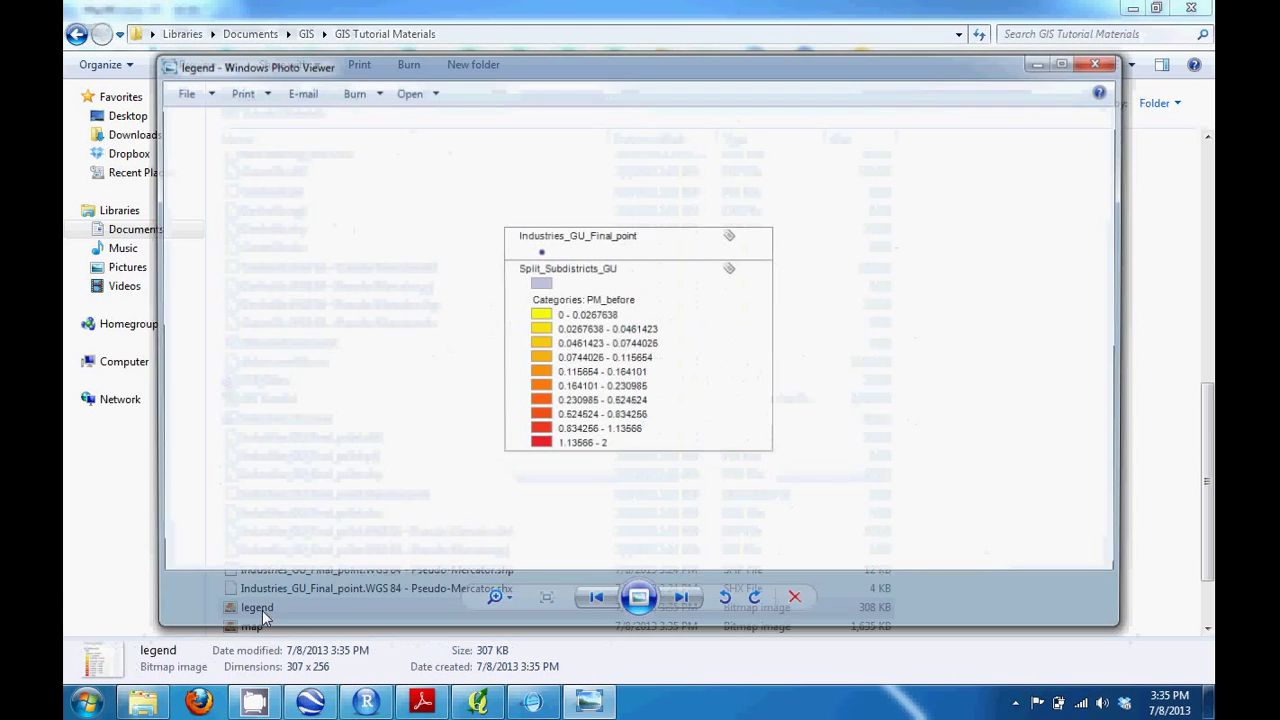
{"action": "left_click", "coordinate": [1101, 61]}
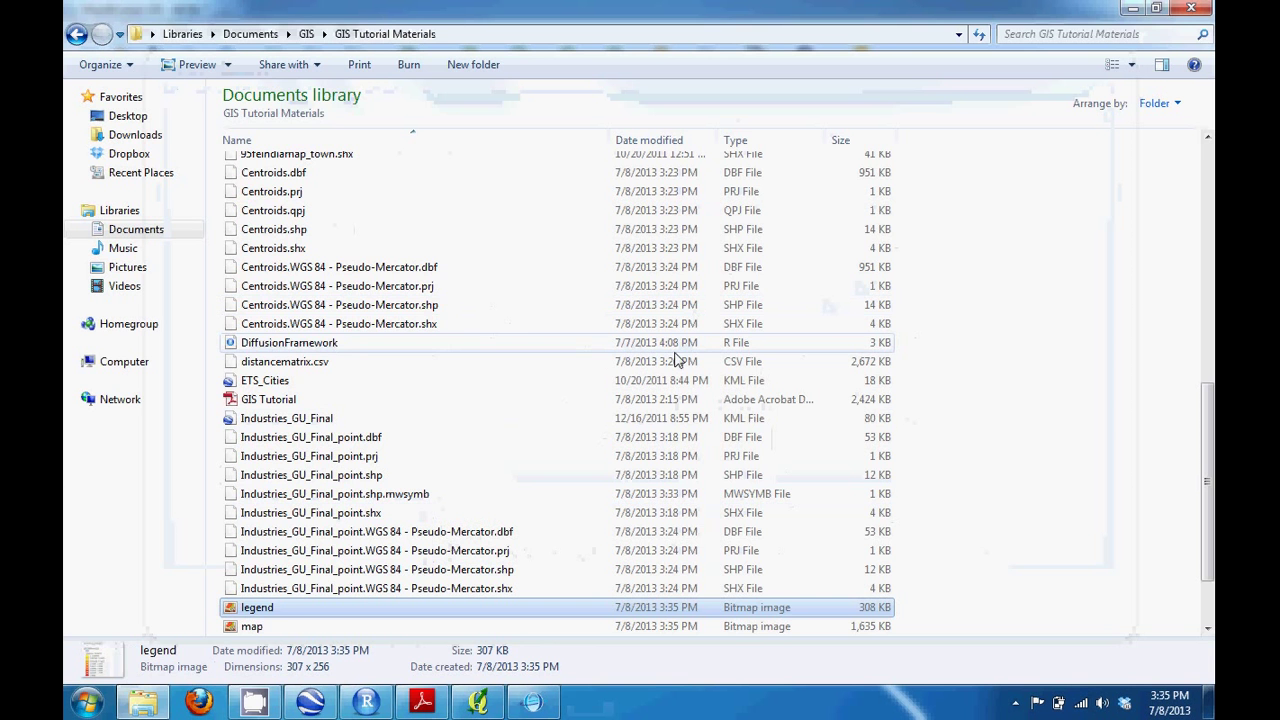
Switch to the GIS Tutorial PDF in Adobe Reader and review its example maps through Map 5 on infant mortality, then minimize it
{"action": "left_click", "coordinate": [421, 702]}
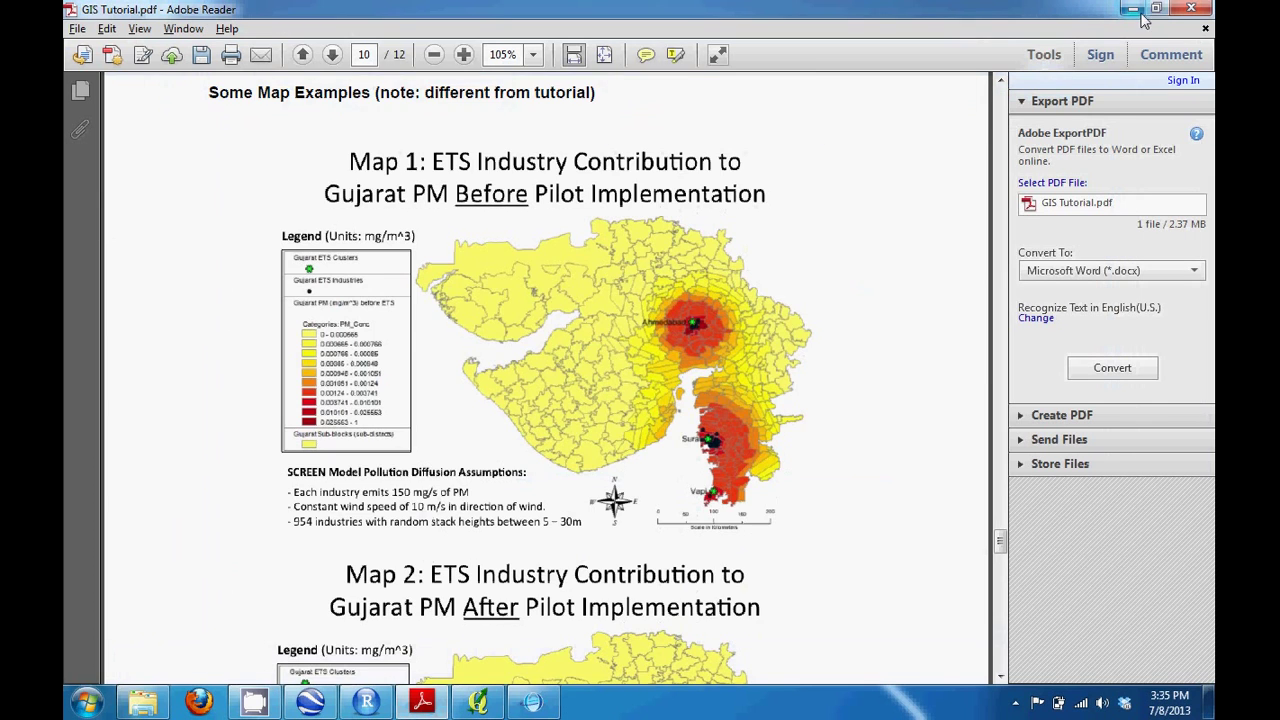
{"action": "left_click_drag", "start_coordinate": [1001, 545], "coordinate": [990, 645]}
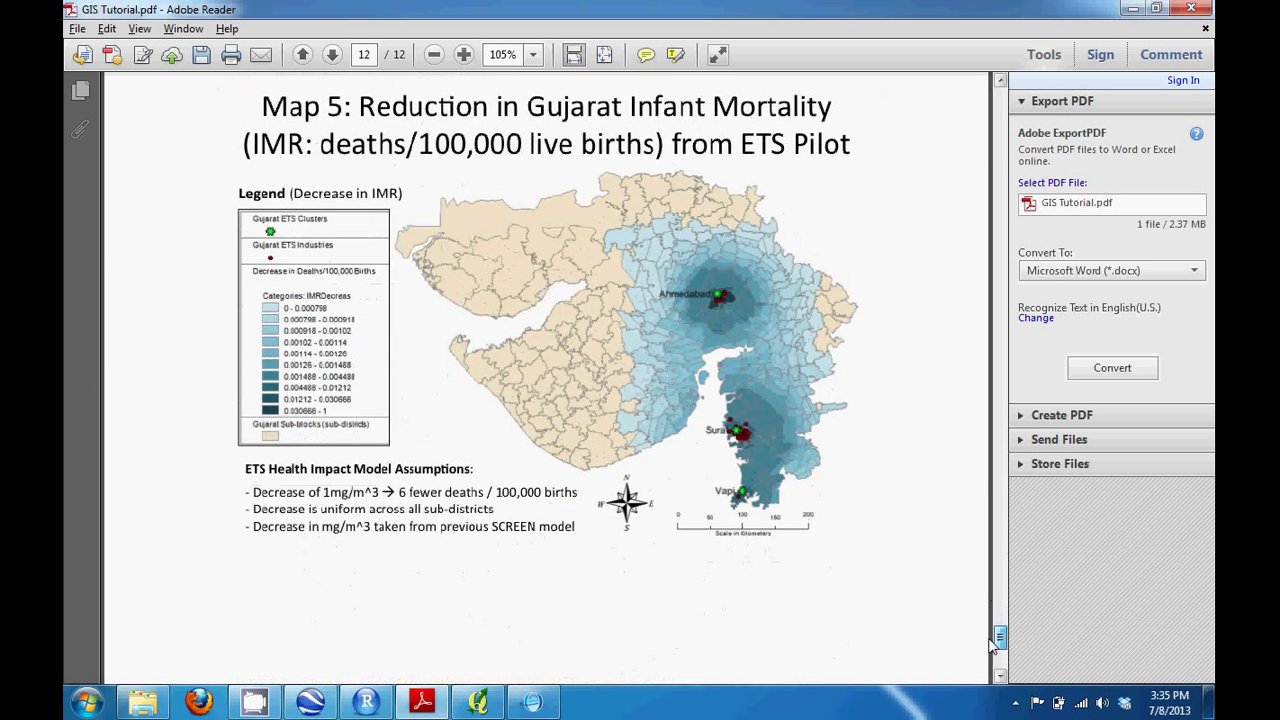
{"action": "scroll", "coordinate": [990, 645], "scroll_direction": "up", "scroll_amount": 2}
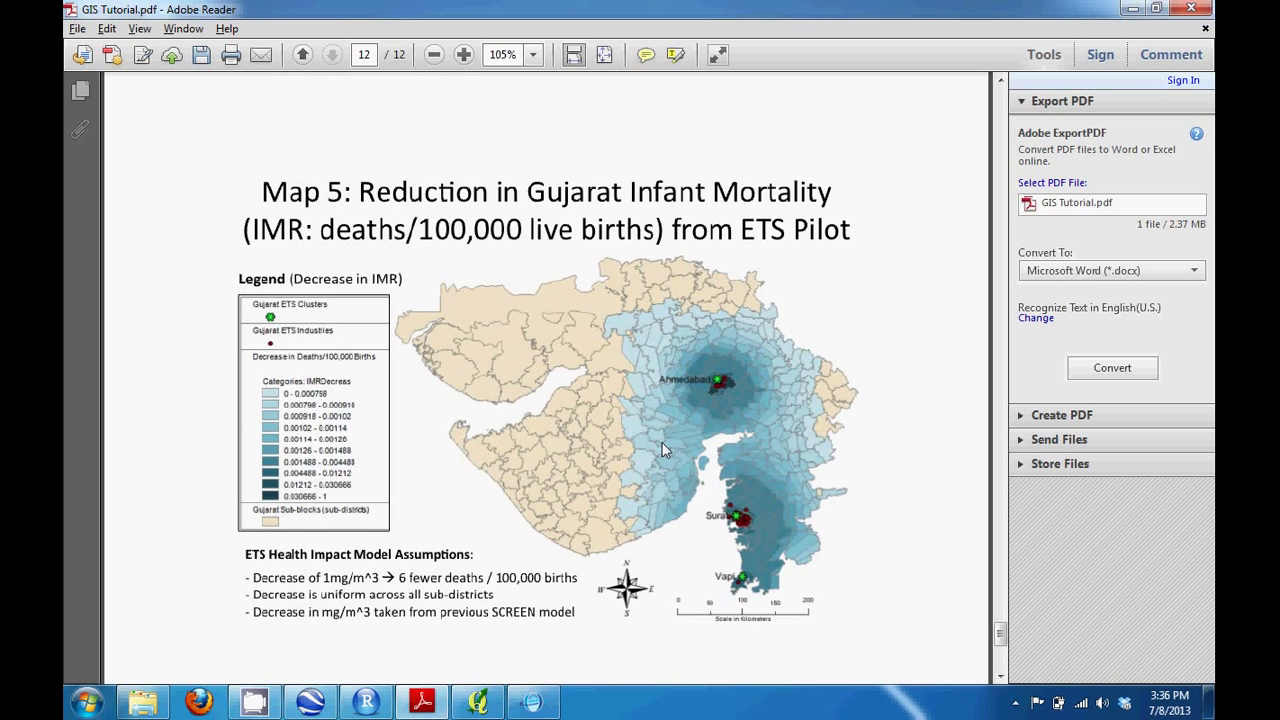
{"action": "left_click", "coordinate": [1133, 10]}
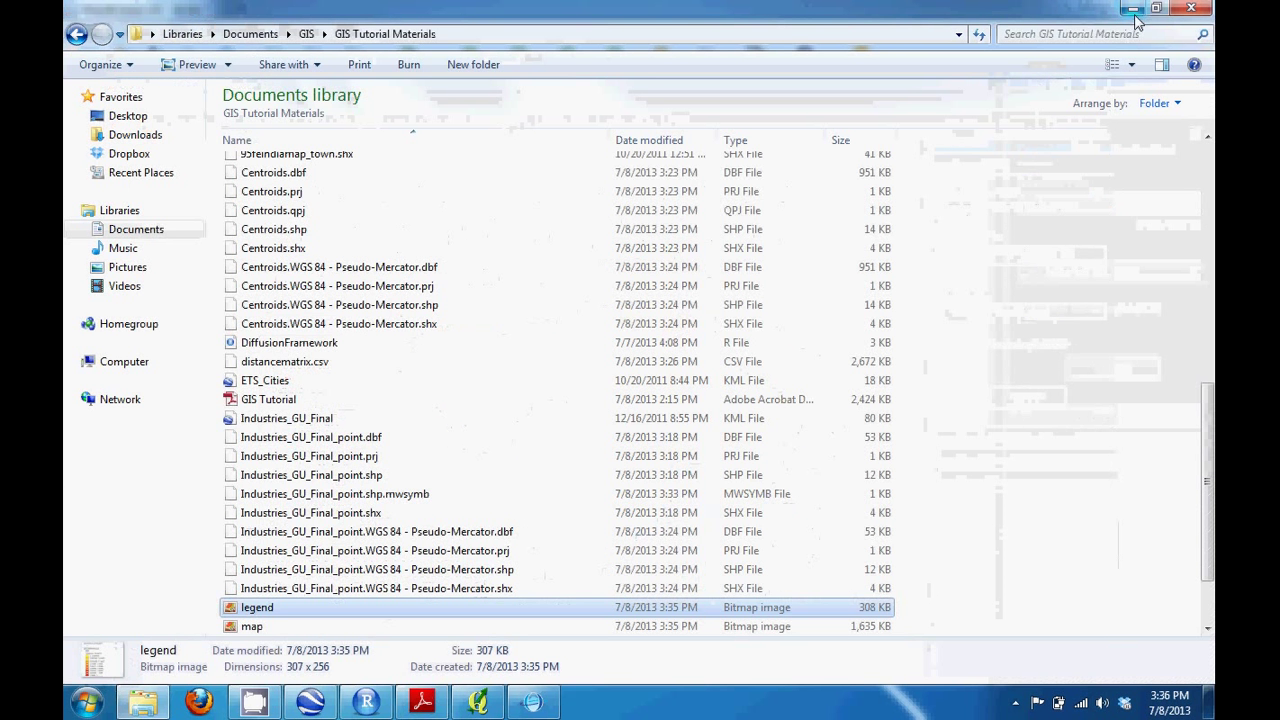
Switch back to MapWindow GIS and save the project as Tutorial_Proj in the GIS Tutorial Materials folder
{"action": "left_click", "coordinate": [500, 700]}
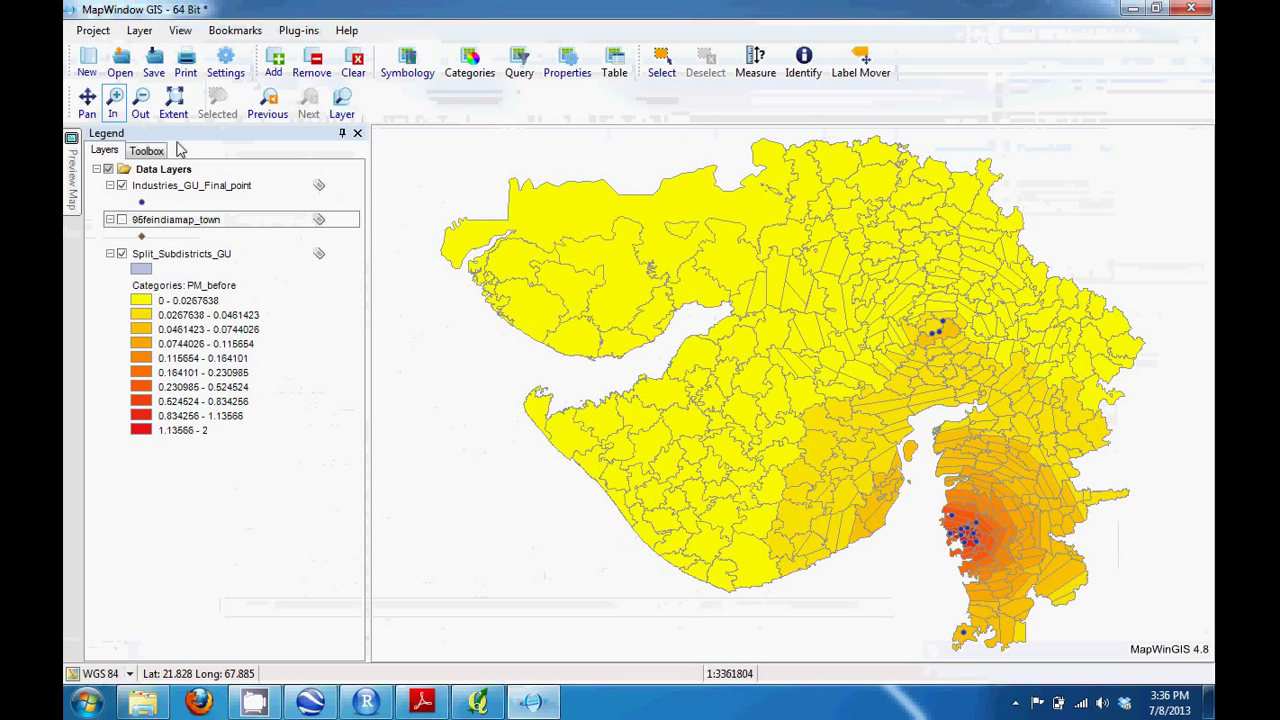
{"action": "left_click", "coordinate": [93, 30]}
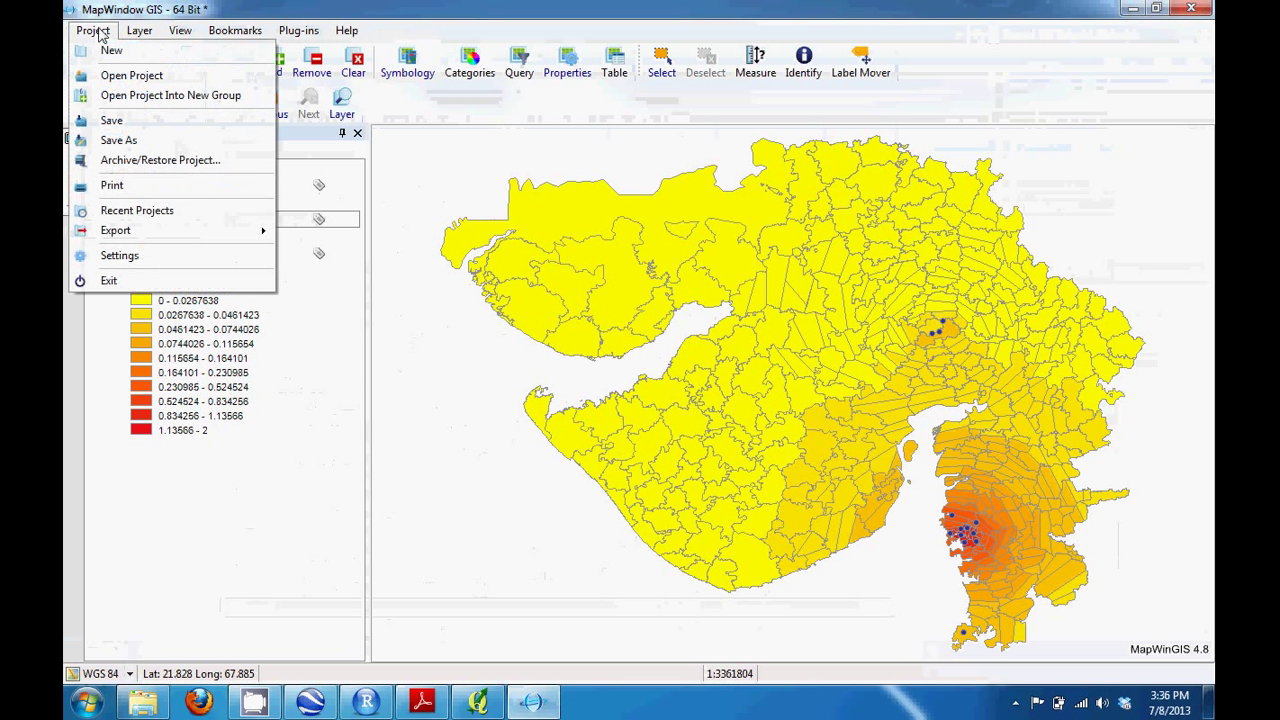
{"action": "left_click", "coordinate": [123, 124]}
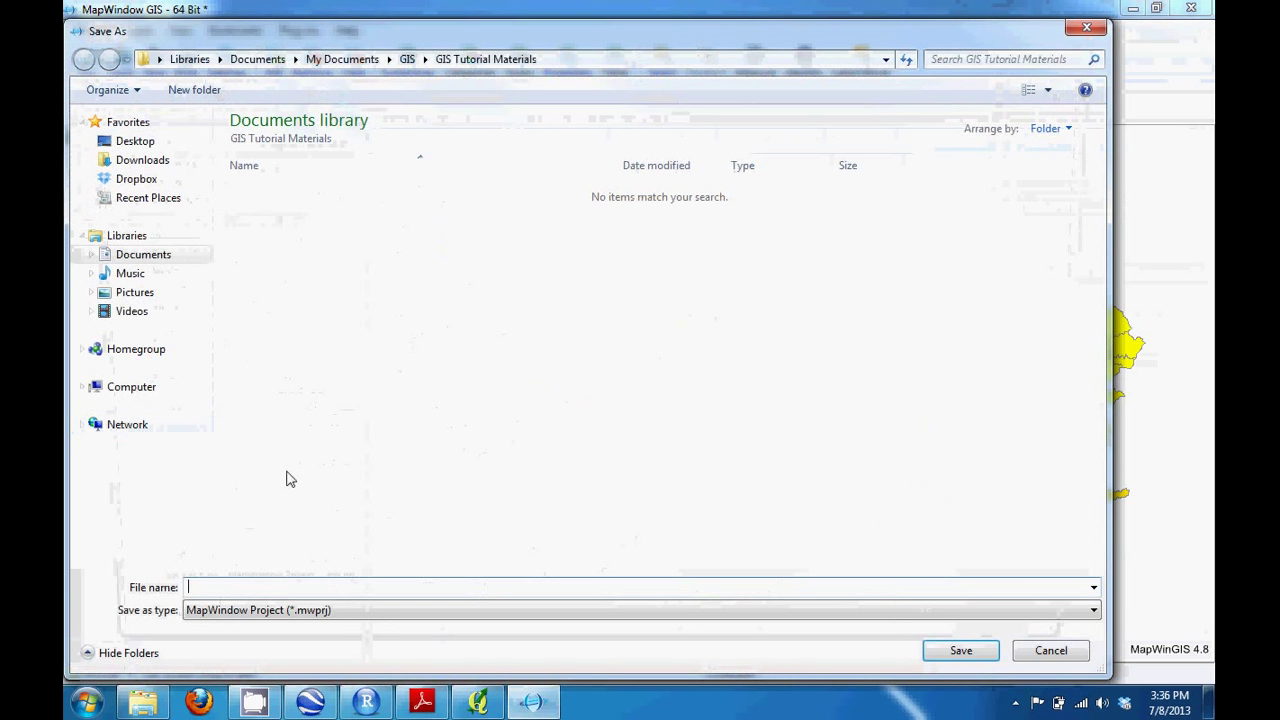
{"action": "type", "text": "Tutorial_Proj"}
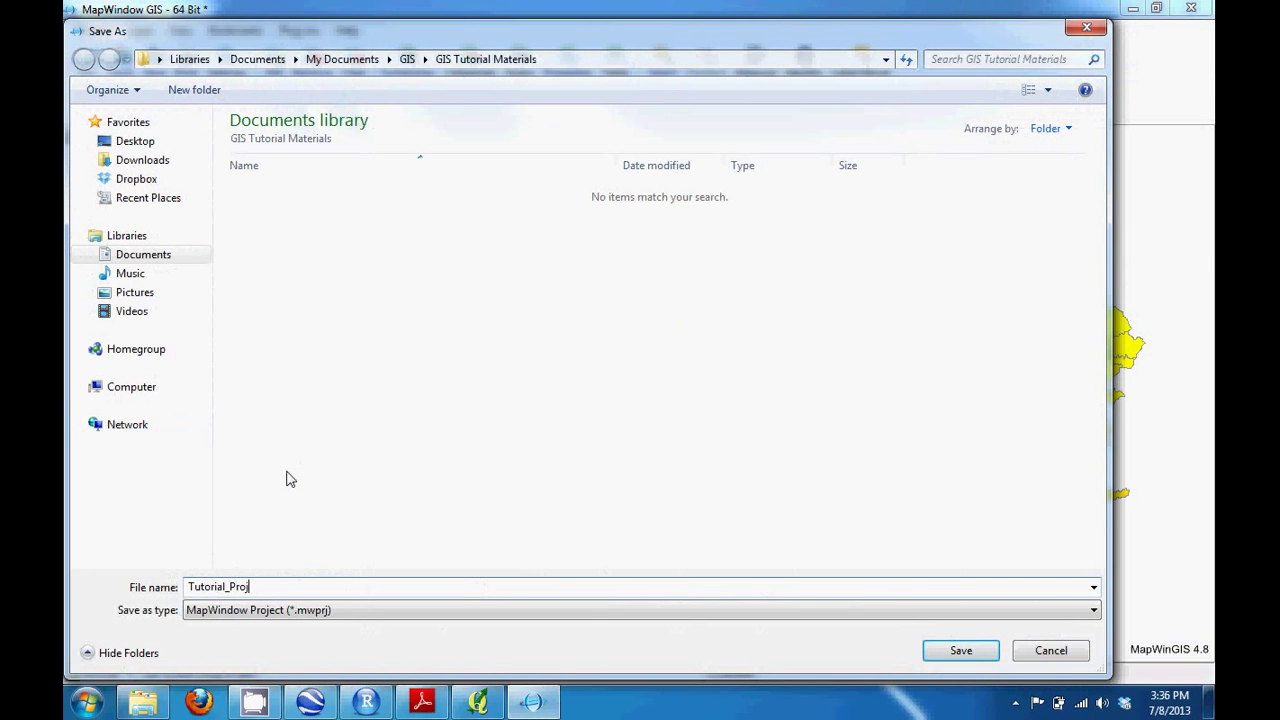
{"action": "key", "text": "Return"}
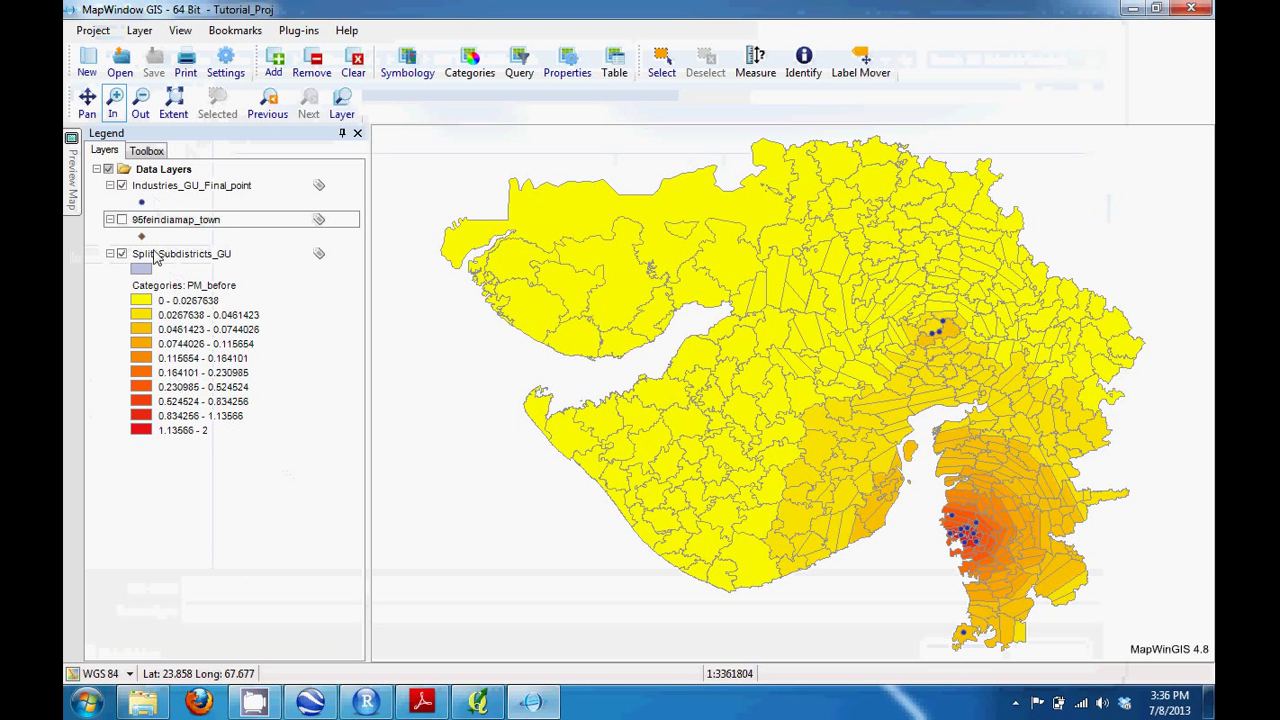
Close MapWindow GIS, launch MapWindow GIS 4.8 again and dismiss its welcome dialog
{"action": "left_click", "coordinate": [1203, 7]}
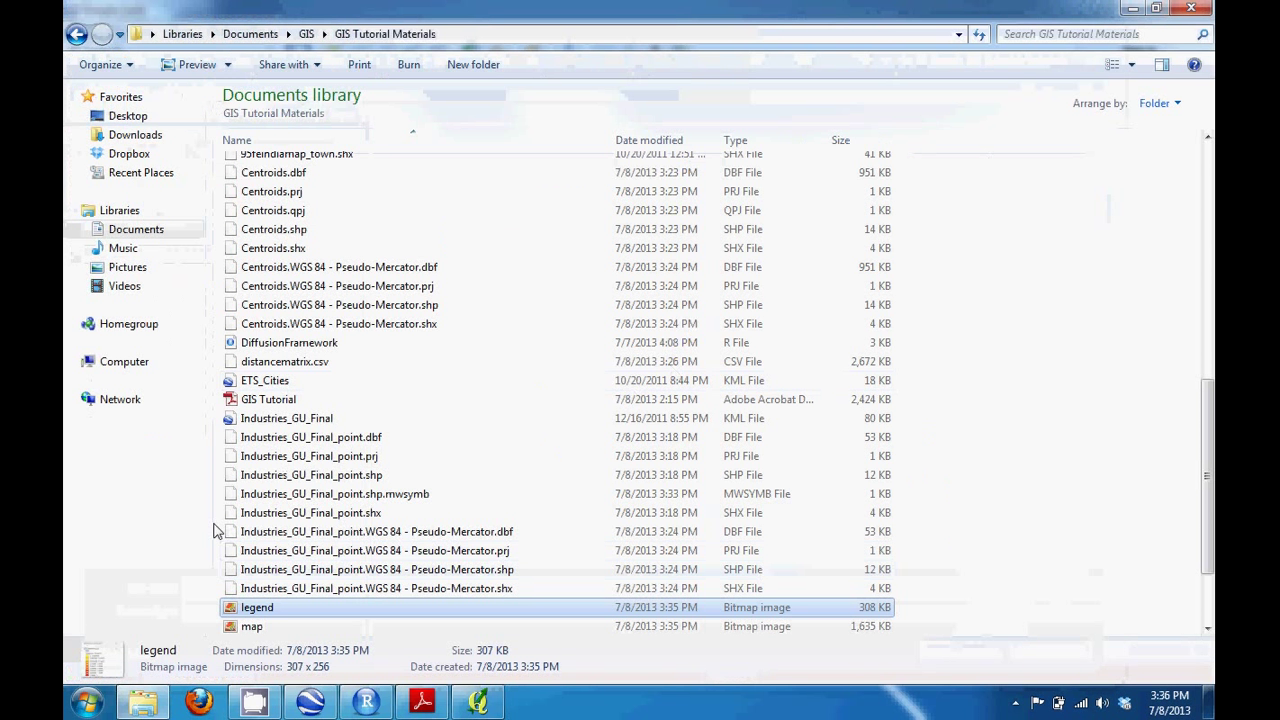
{"action": "left_click", "coordinate": [86, 702]}
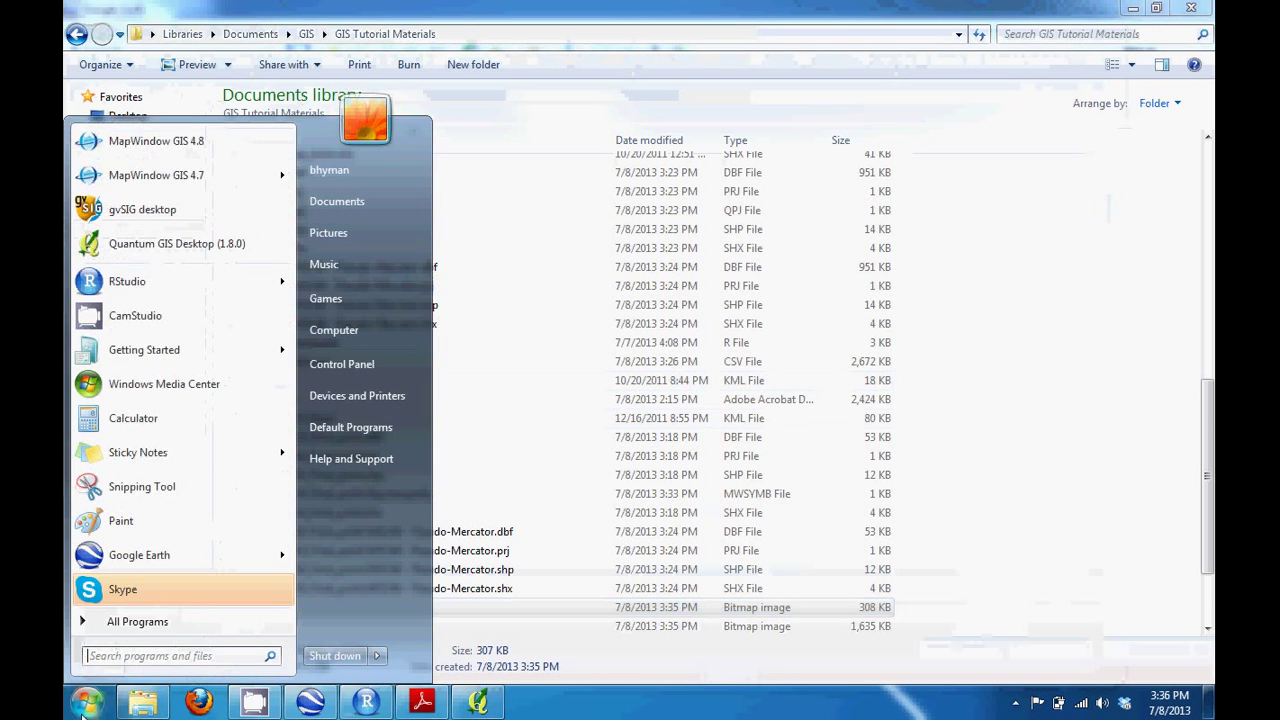
{"action": "left_click", "coordinate": [127, 145]}
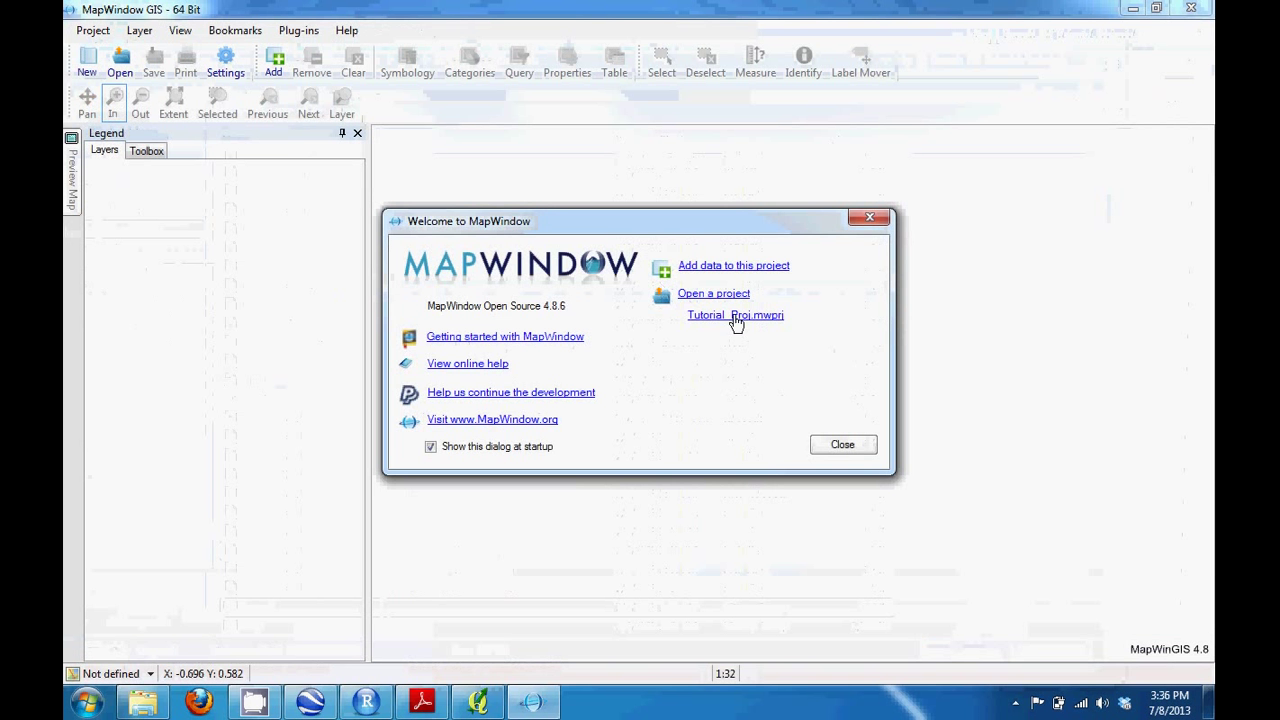
{"action": "left_click", "coordinate": [867, 452]}
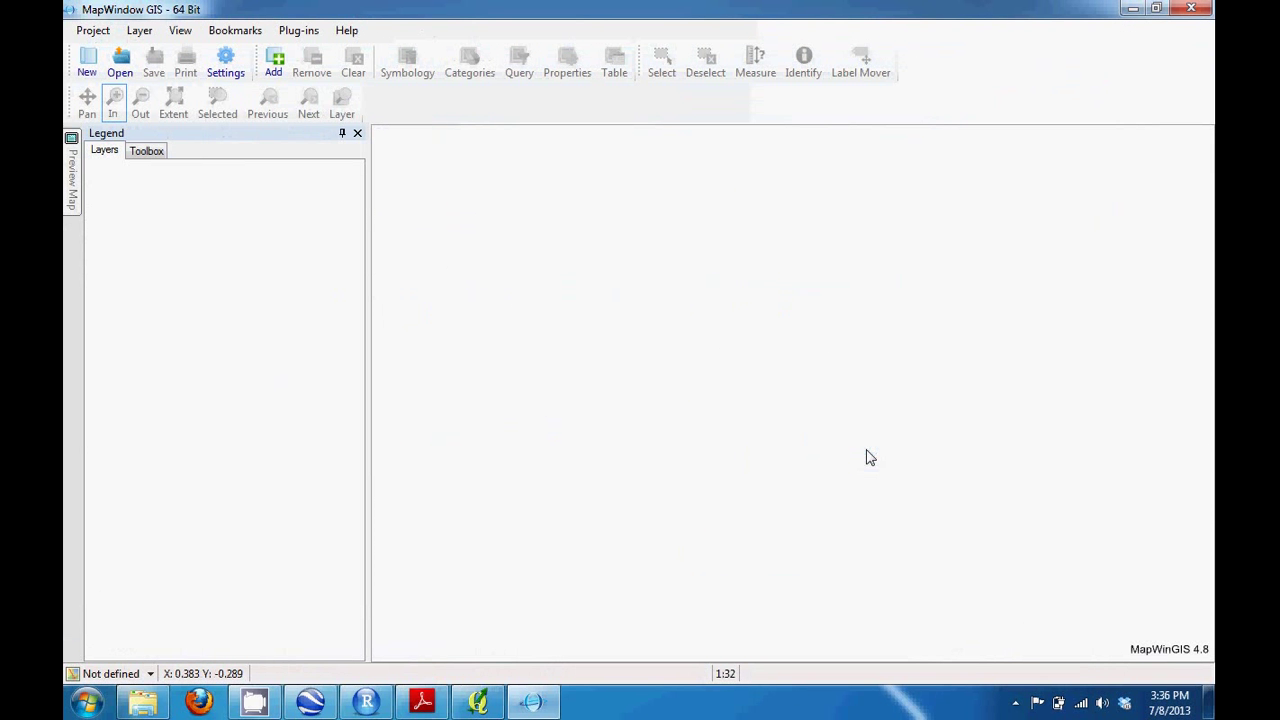
Open the saved Tutorial_Proj project from the GIS Tutorial Materials folder
{"action": "left_click", "coordinate": [273, 62]}
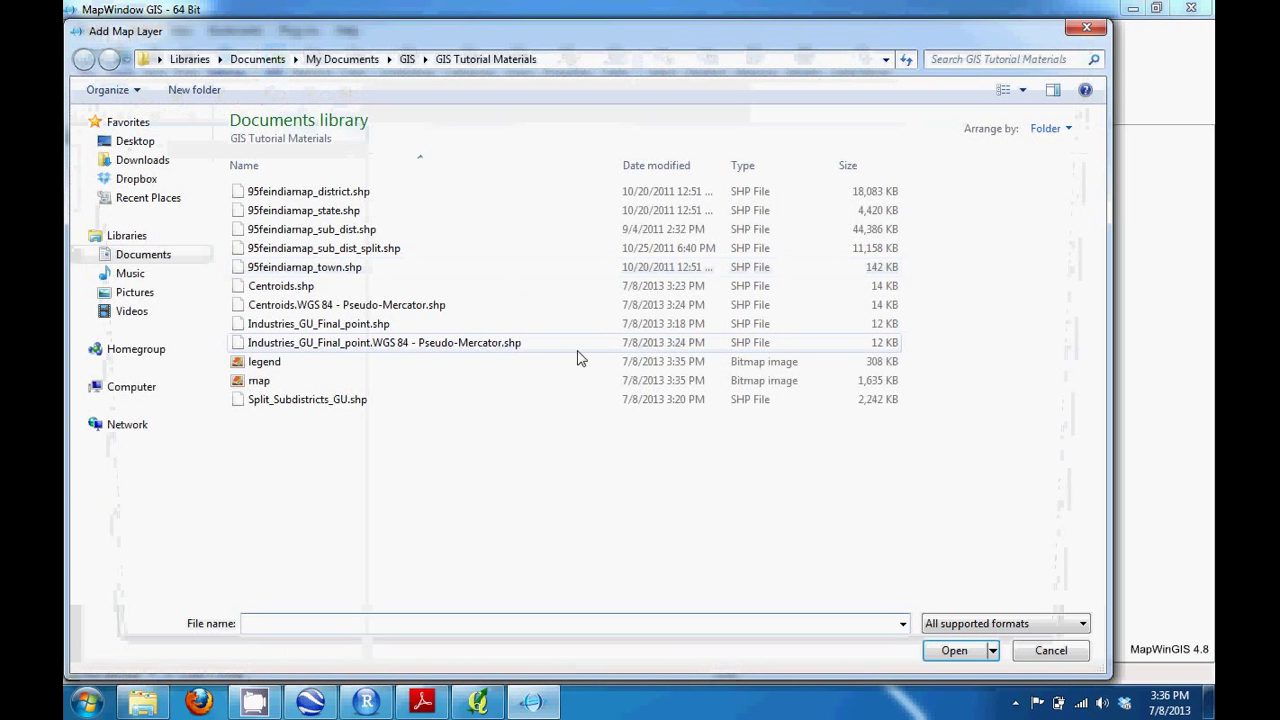
{"action": "key", "text": "Escape"}
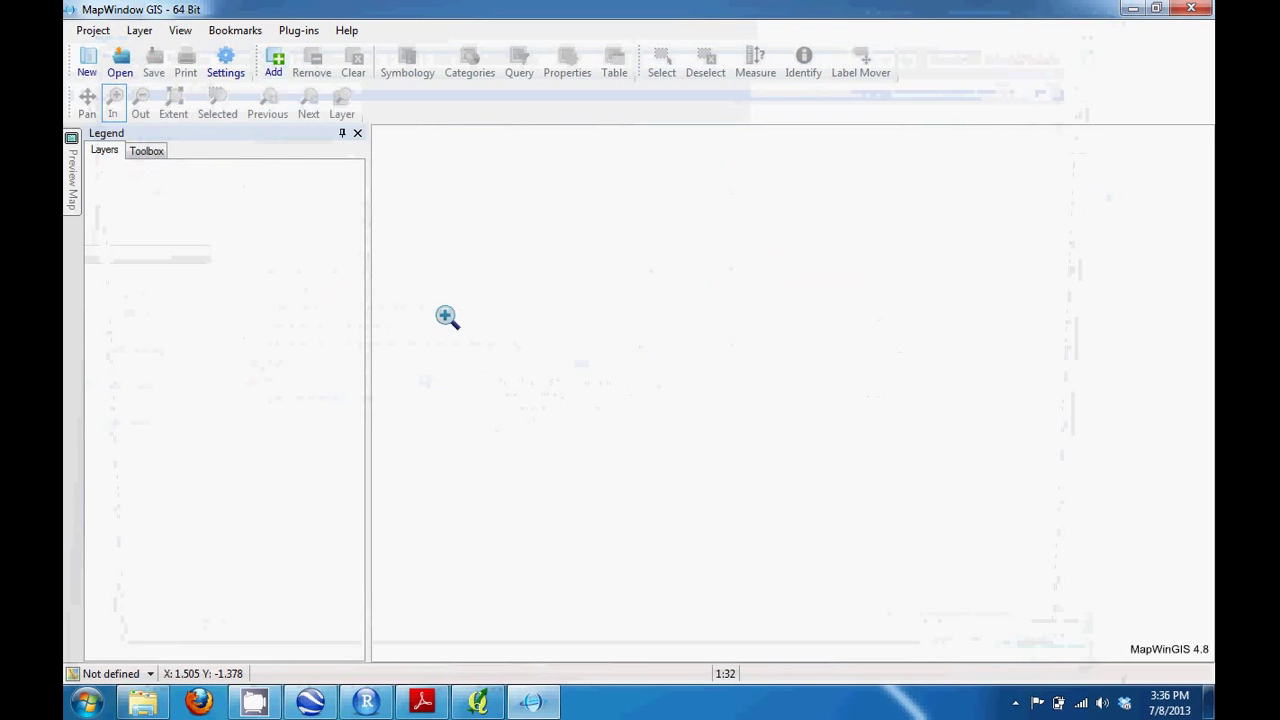
{"action": "left_click", "coordinate": [92, 30]}
{"action": "left_click", "coordinate": [115, 75]}
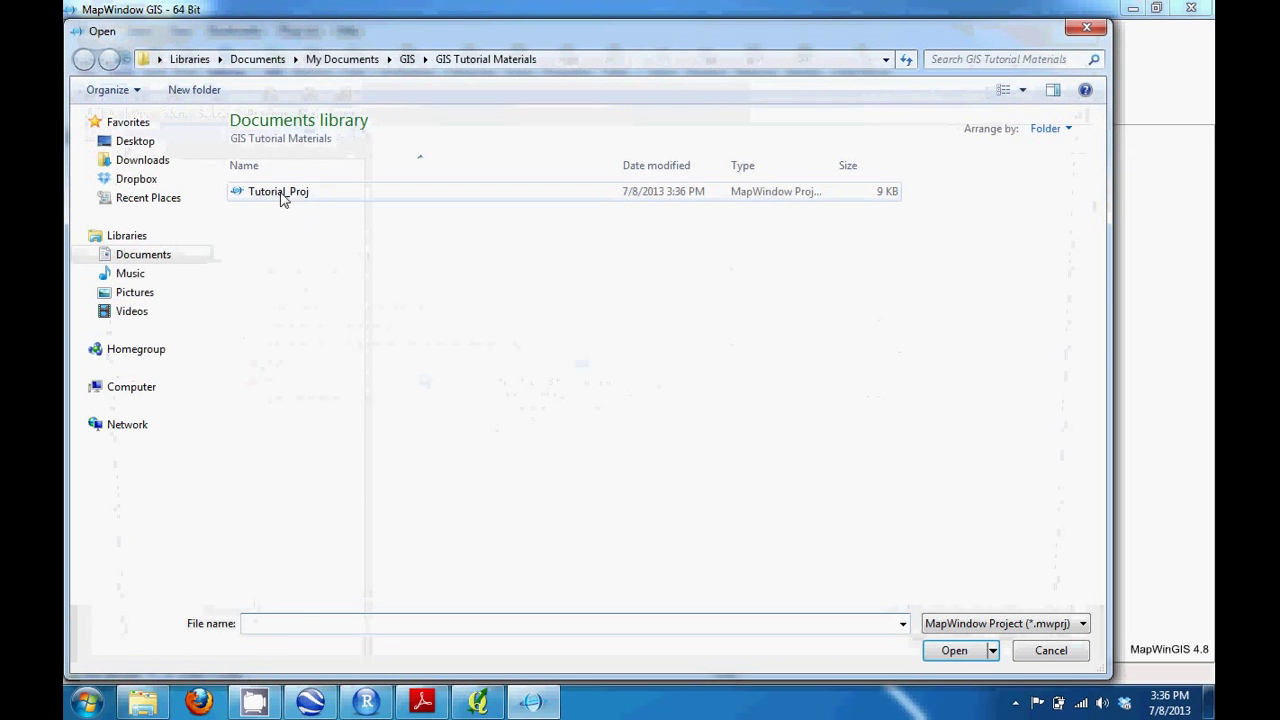
{"action": "double_click", "coordinate": [280, 192]}
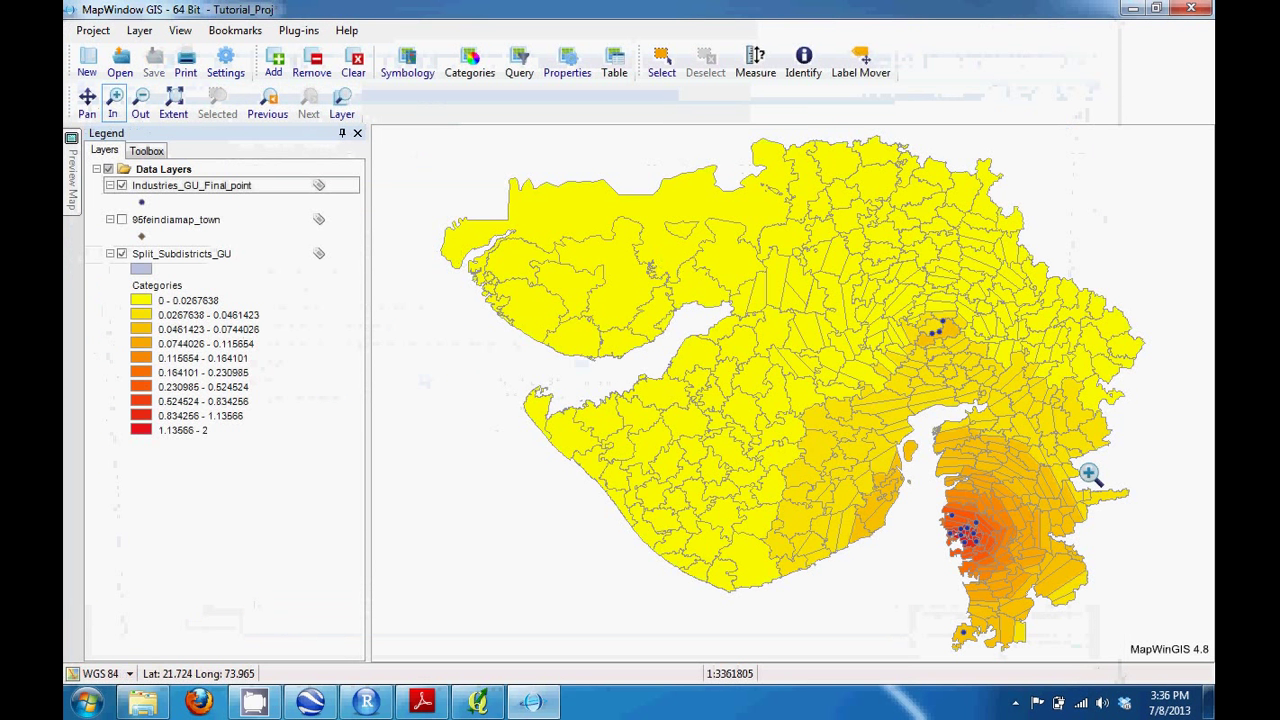
{"action": "key", "text": "alt+Tab"}
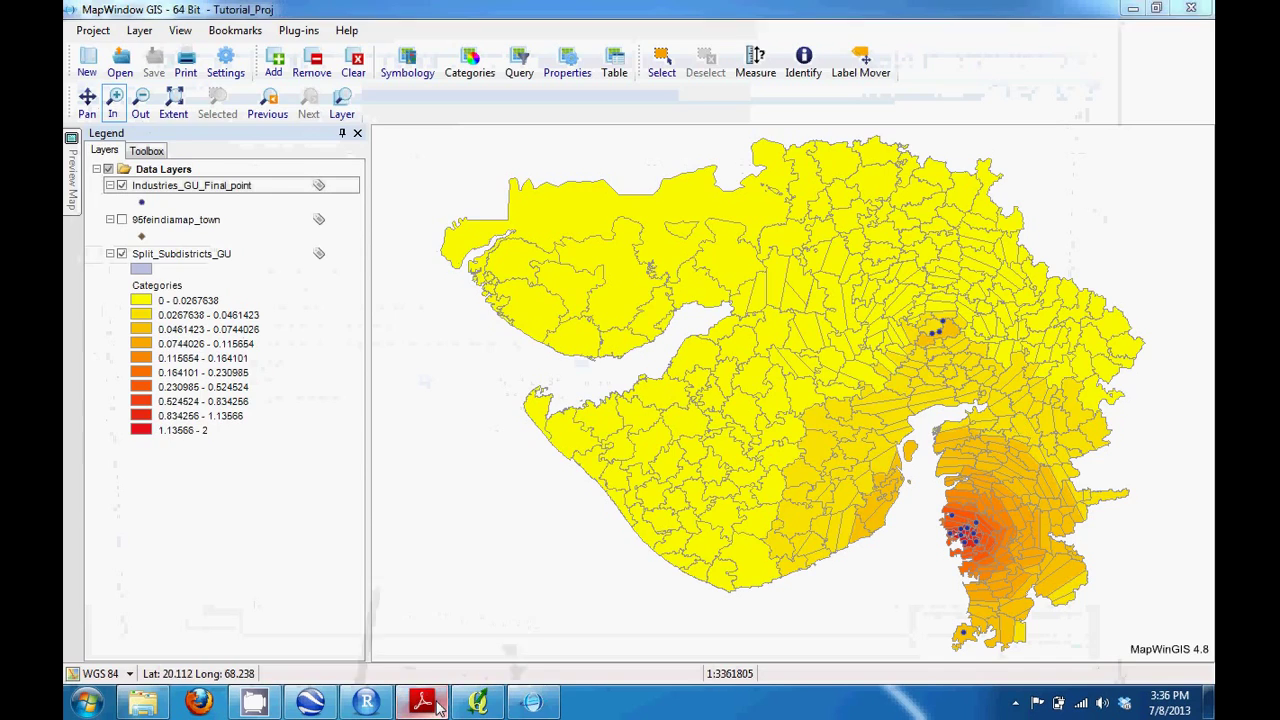